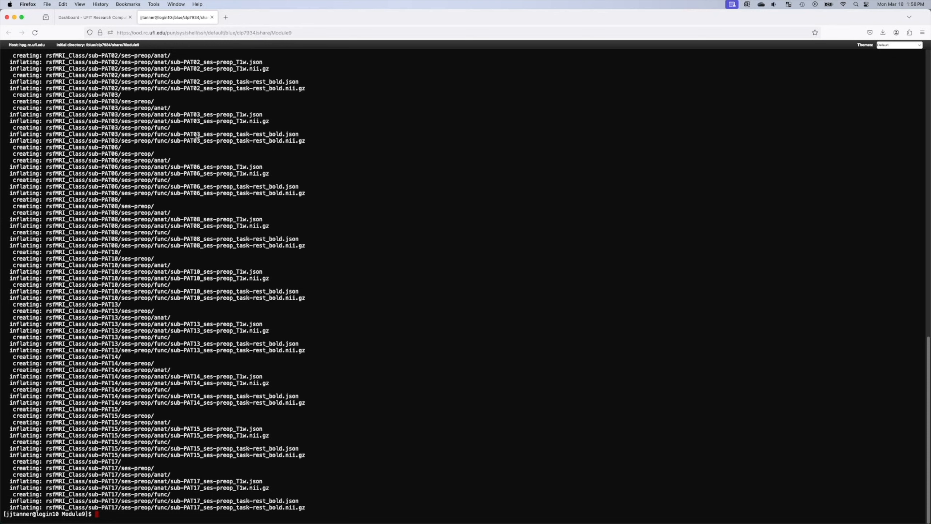
Step: Scroll through the unzip output to confirm the rsfMRI_Class files were extracted
scroll(207, 172, up, 10)
scroll(182, 278, down, 10)
Step: Clear the half-typed cd command and print the working directory with pwd
text(cd ../jj)
key(ctrl+u)
text(pwd)
key(Return)
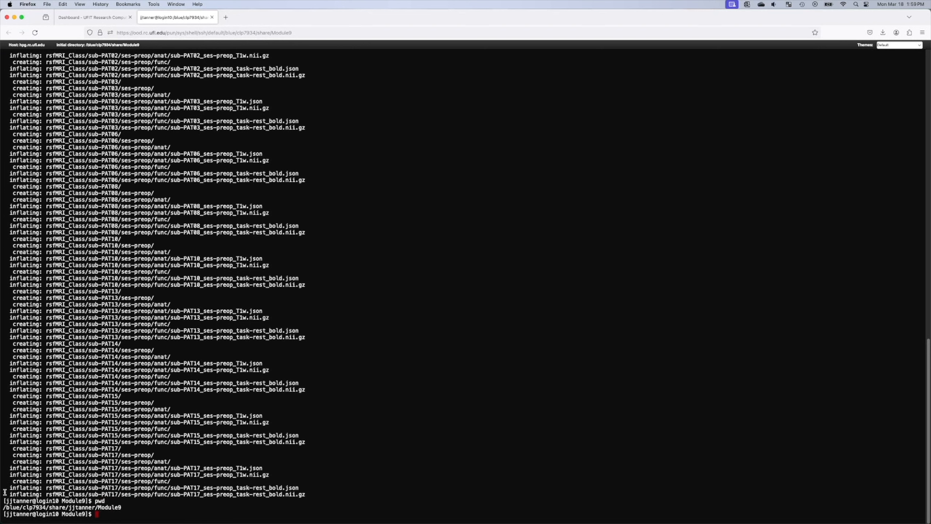
Step: Copy the printed Module9 path and return to the Files tab
drag(3, 508, 120, 508)
key(super+c)
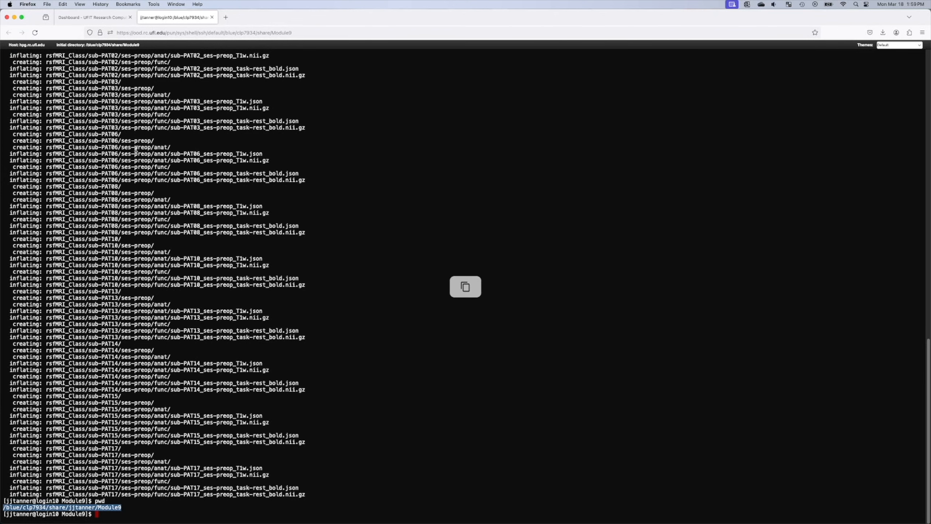
click(100, 18)
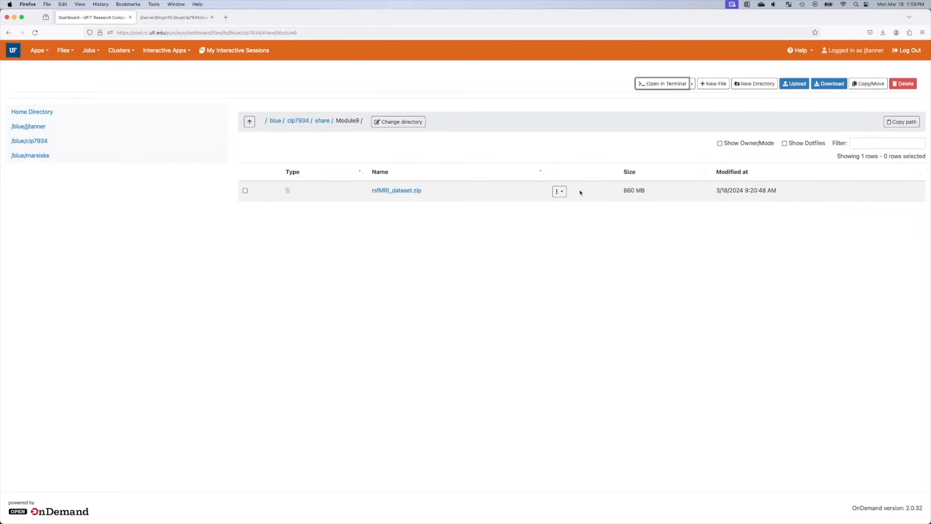
Step: Use Change directory to jump the file browser to the copied Module9 path
click(413, 125)
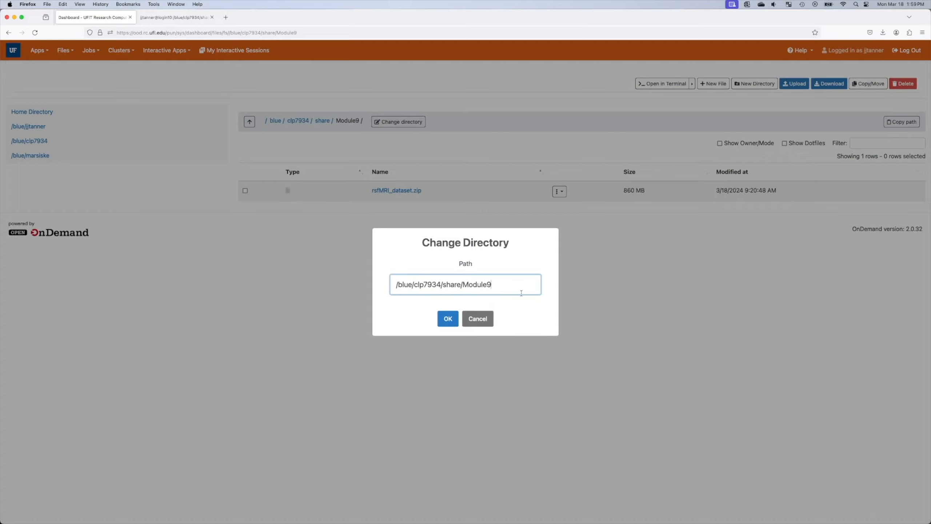
drag(521, 292, 338, 280)
key(super+v)
click(456, 322)
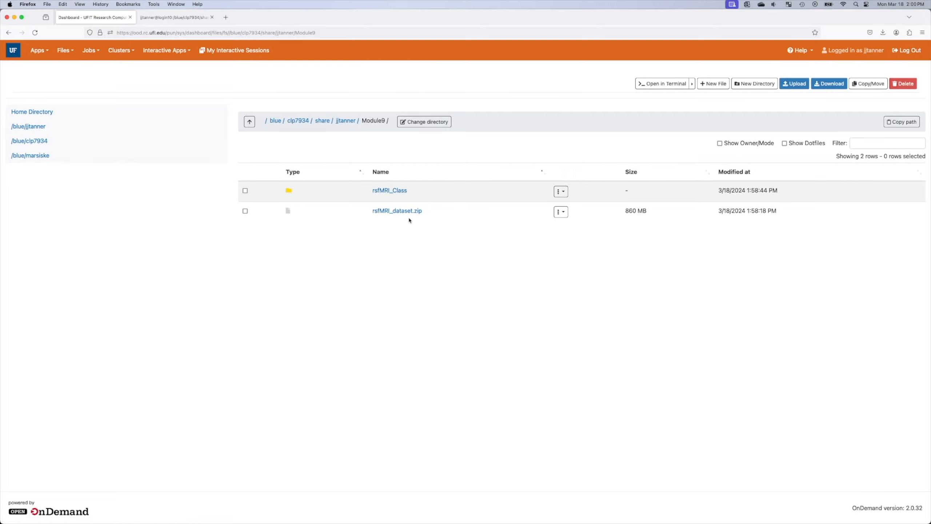
Step: Open the rsfMRI_Class folder and then its derivatives folder
click(396, 190)
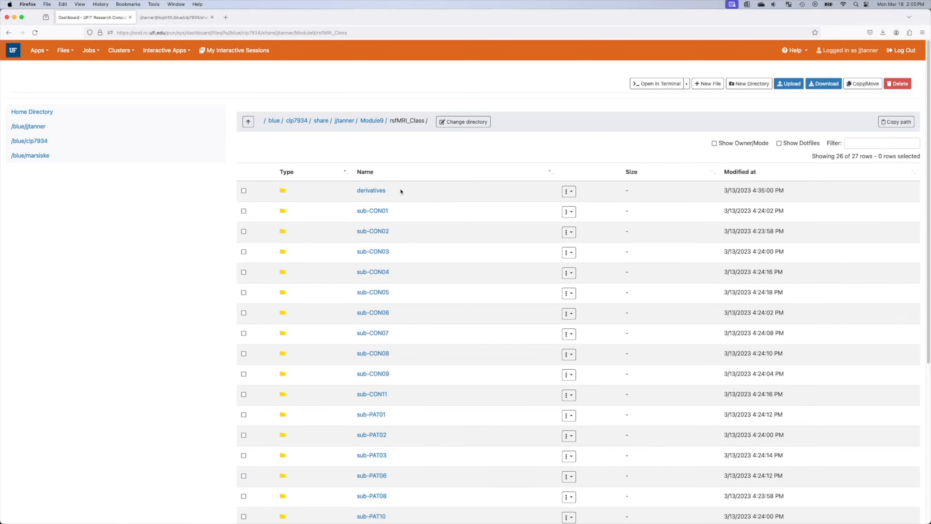
scroll(494, 324, down, 6)
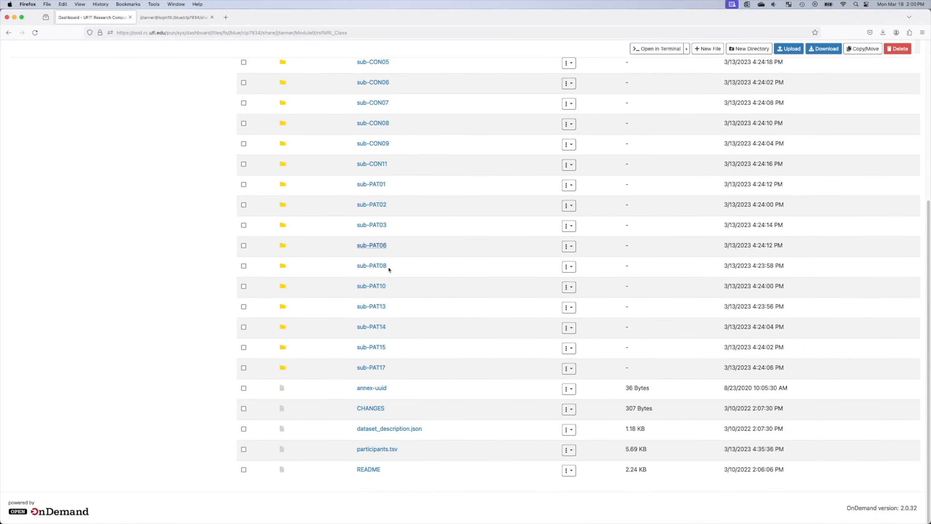
scroll(413, 278, up, 6)
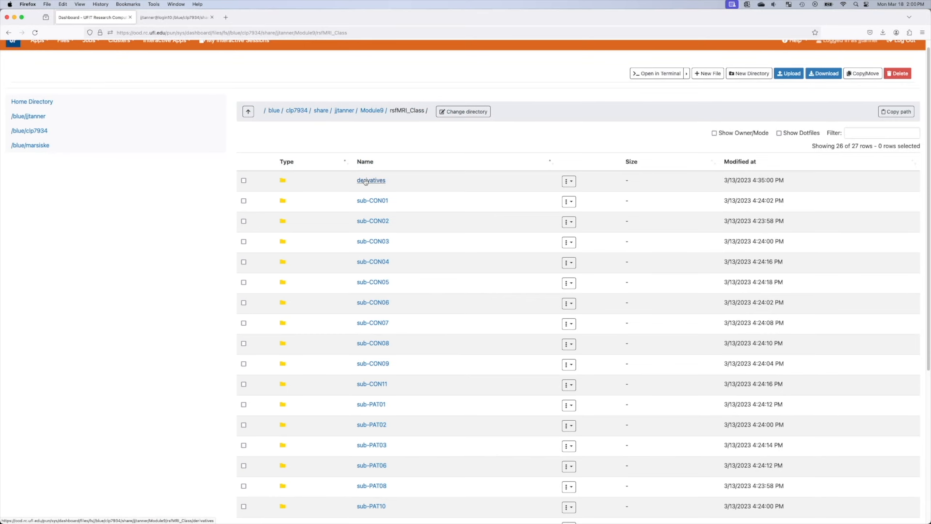
click(366, 180)
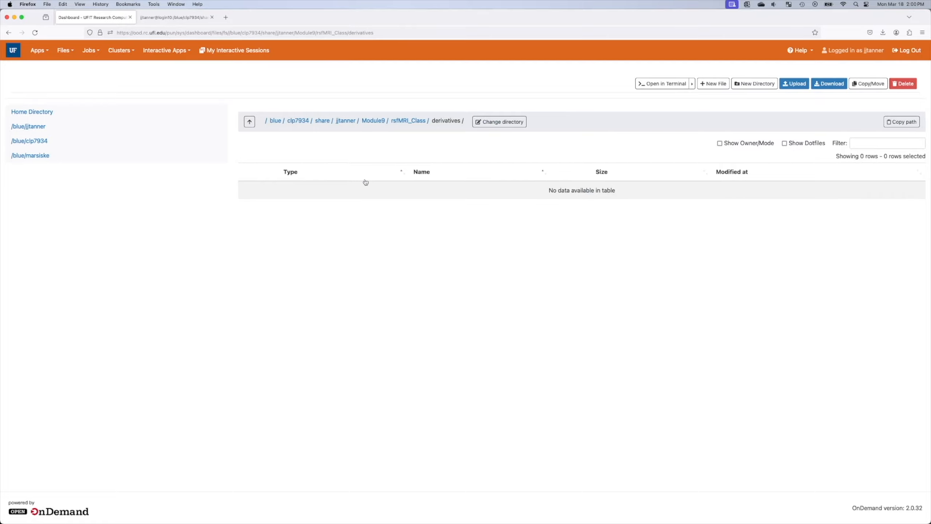
Step: Try creating a 'conn' folder in derivatives and dismiss the Unprocessable Entity error
click(753, 83)
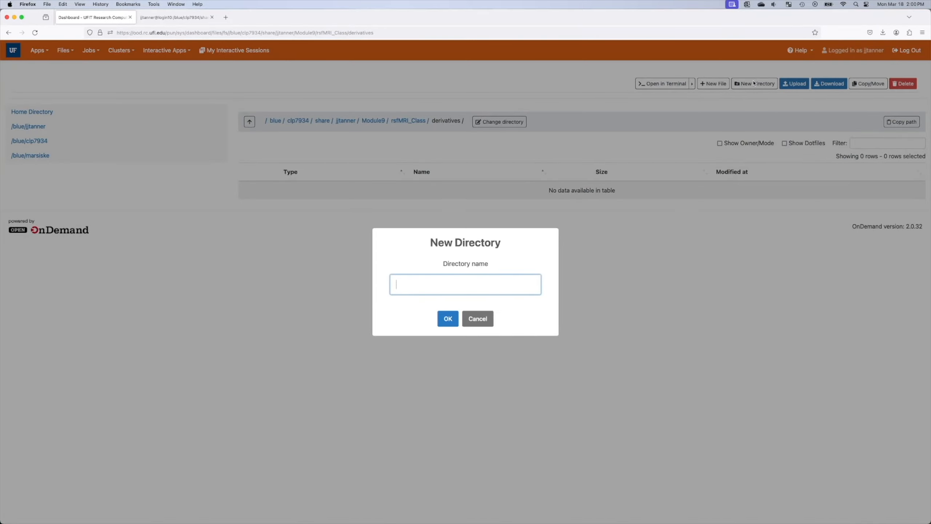
text(conn)
key(Return)
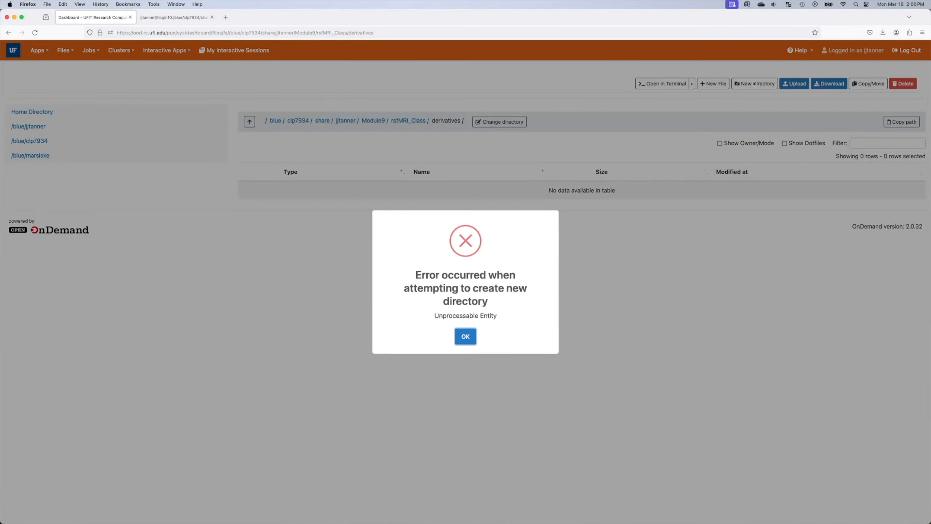
click(471, 336)
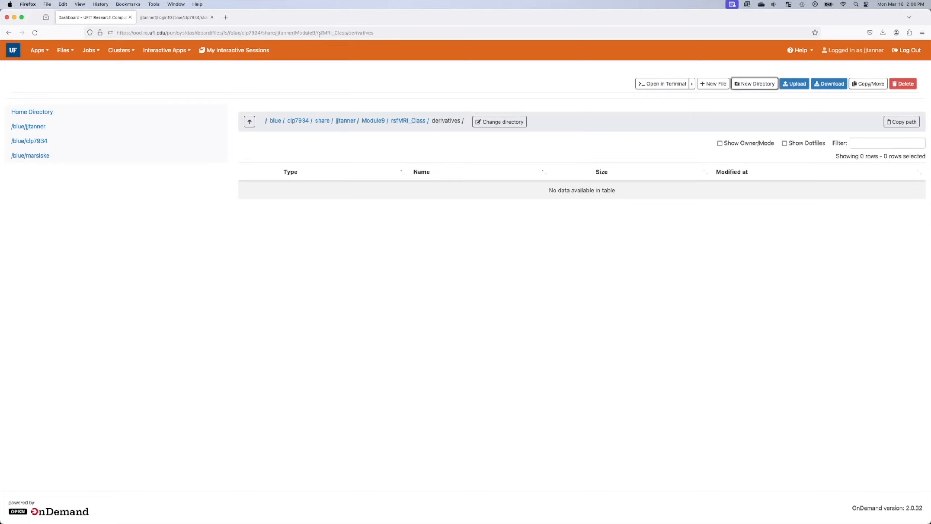
click(174, 17)
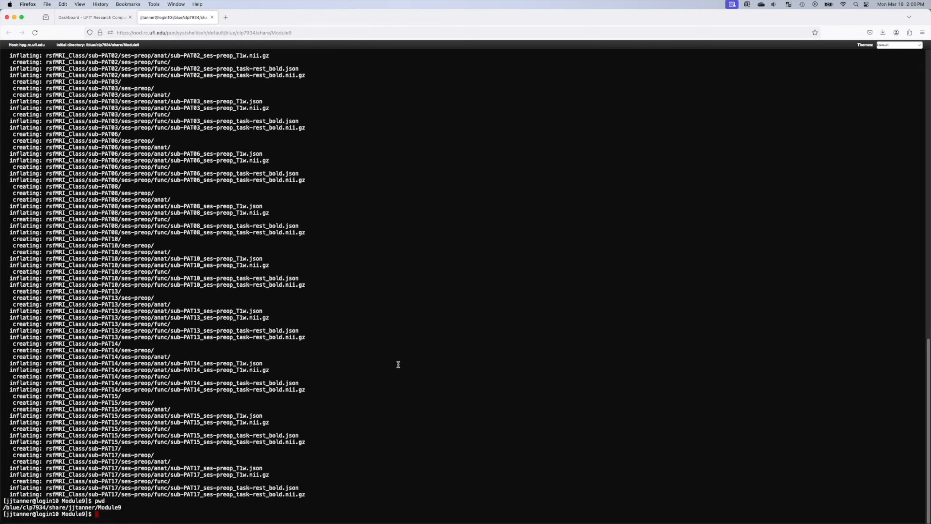
Step: Create the folder with mkdir rsfMRI_Class/derivatives/conn in the shell
text(mkdiur)
text(/der)
key(BackSpace)
key(BackSpace)
key(BackSpace)
key(BackSpace)
text(rsfMRI_Class/derivatives/conn)
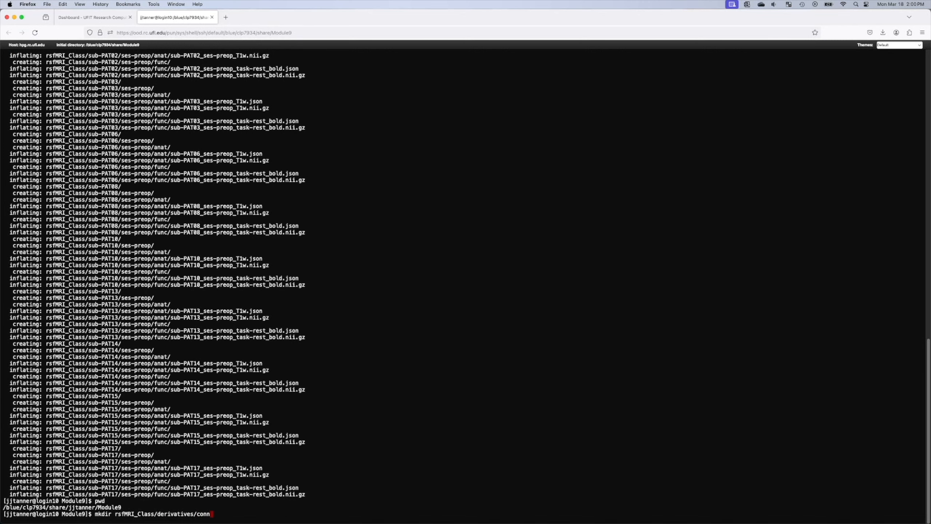
key(Return)
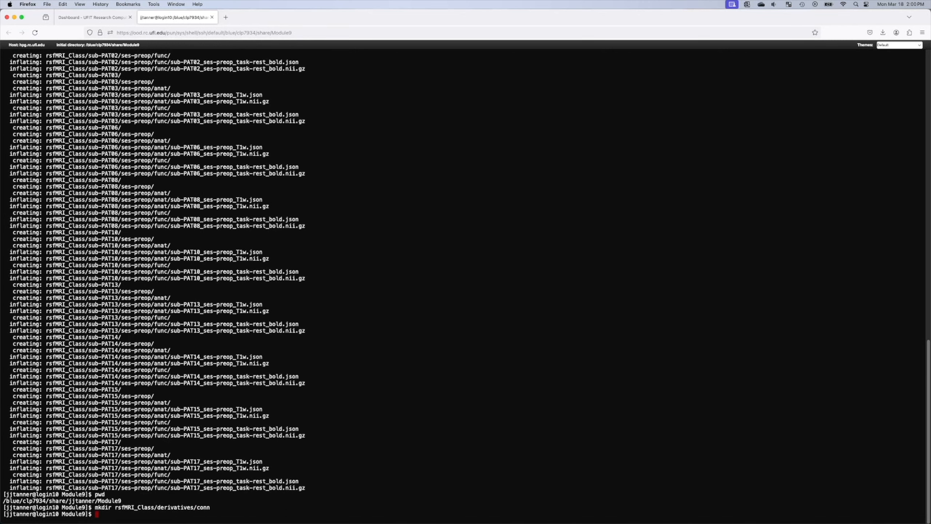
Step: Reload the derivatives listing to confirm the conn folder now appears
click(121, 21)
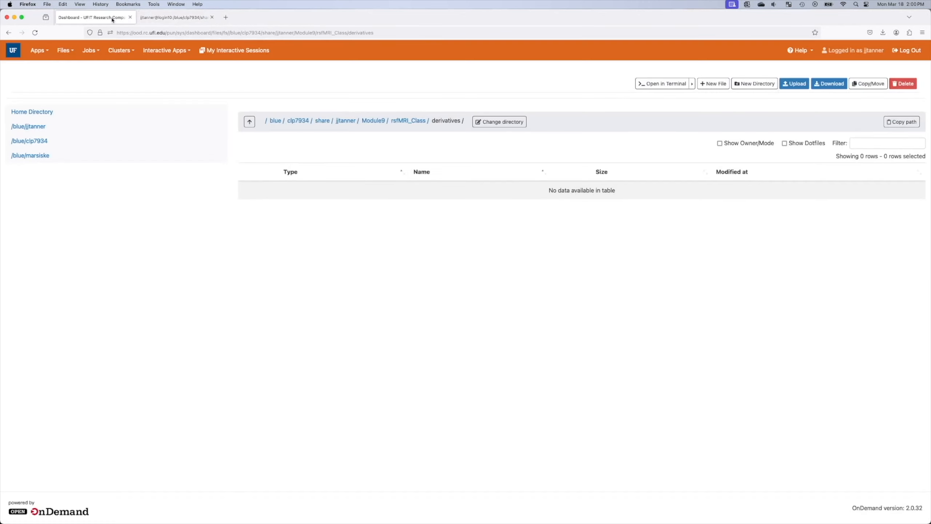
click(409, 33)
key(Return)
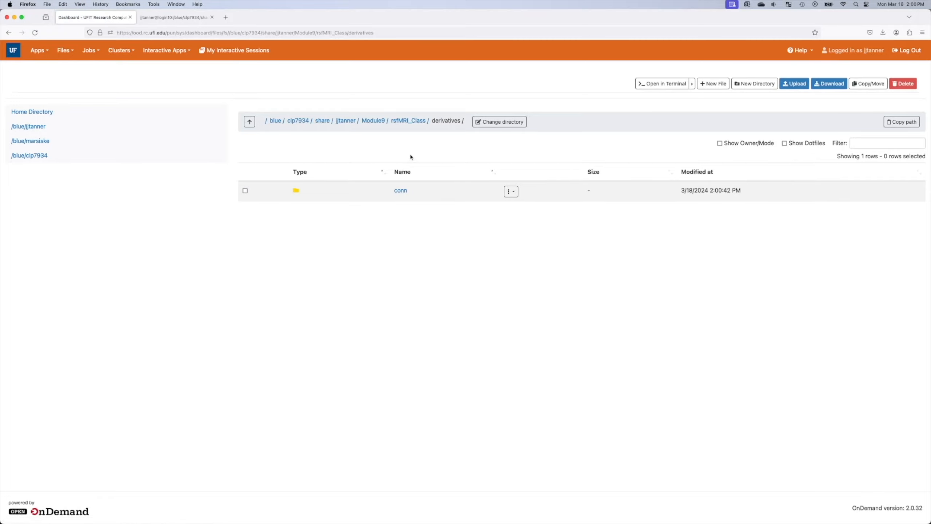
Step: Download participants.tsv from the rsfMRI_Class folder
click(407, 121)
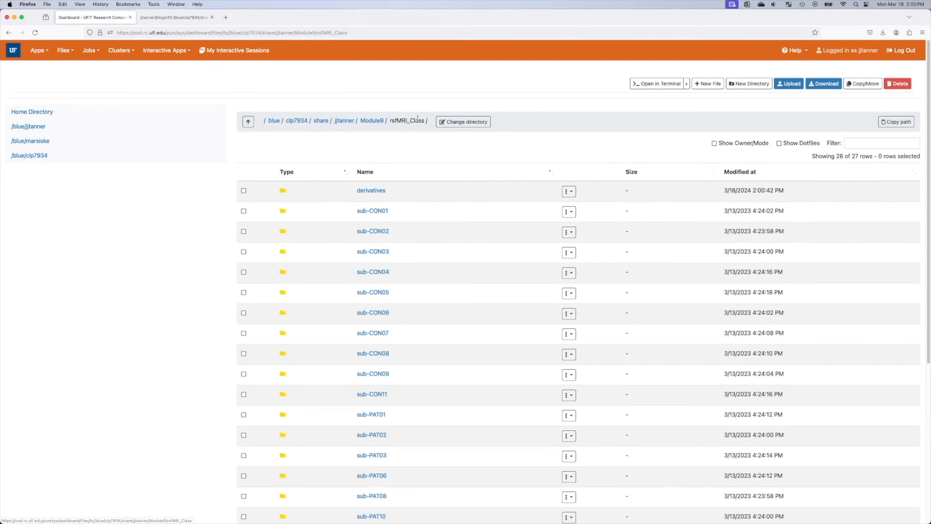
scroll(428, 481, down, 5)
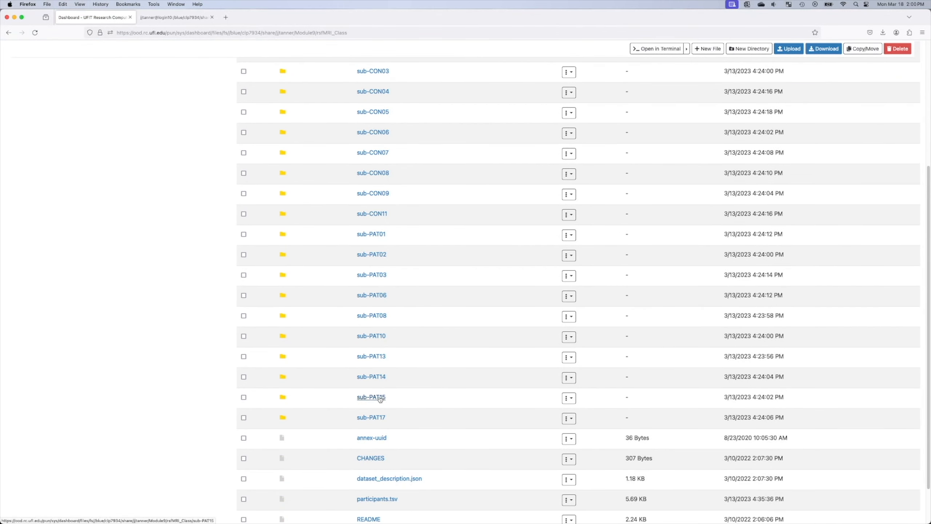
scroll(380, 399, down, 2)
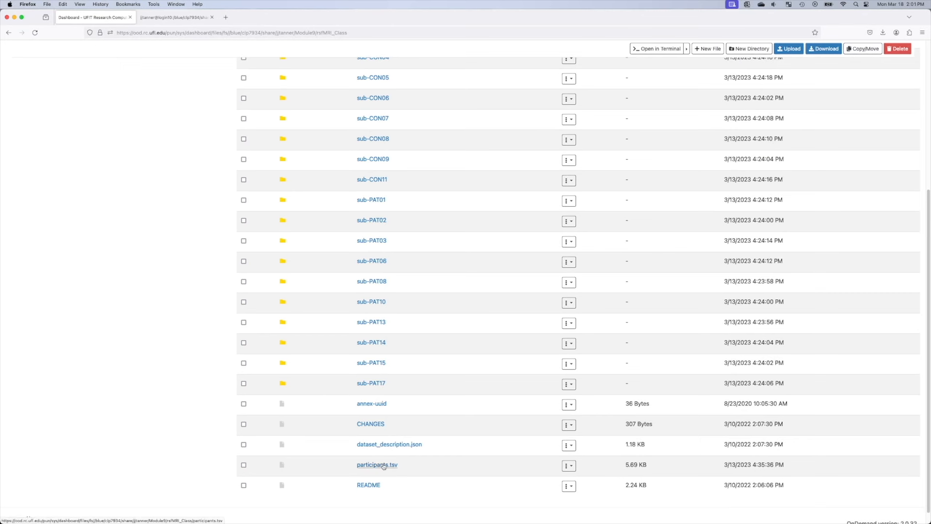
click(569, 467)
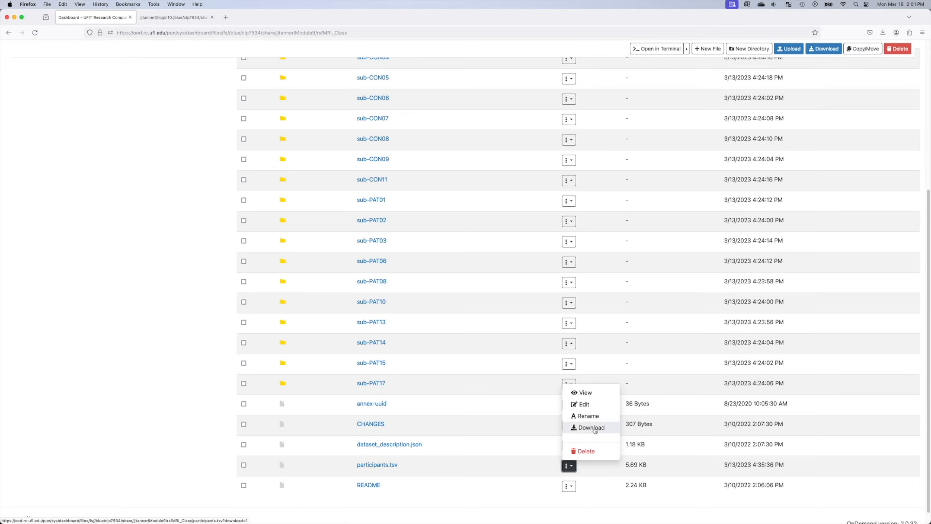
click(598, 510)
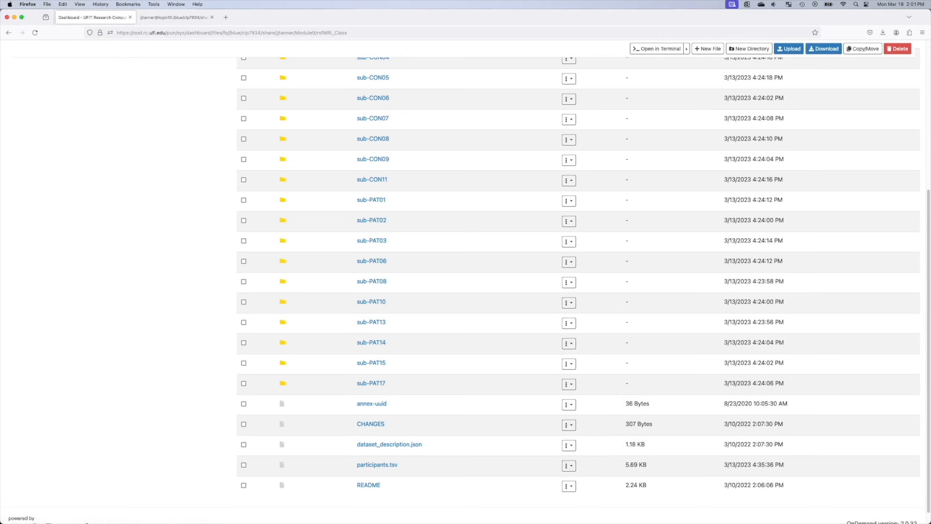
key(super+Tab)
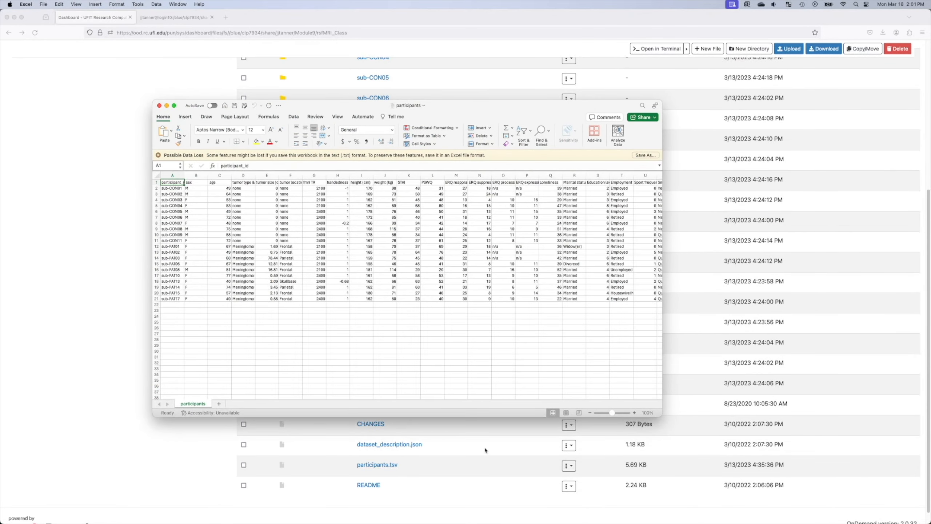
Step: Maximize the participants workbook and inspect the ID, sex and tumor type columns
double_click(557, 106)
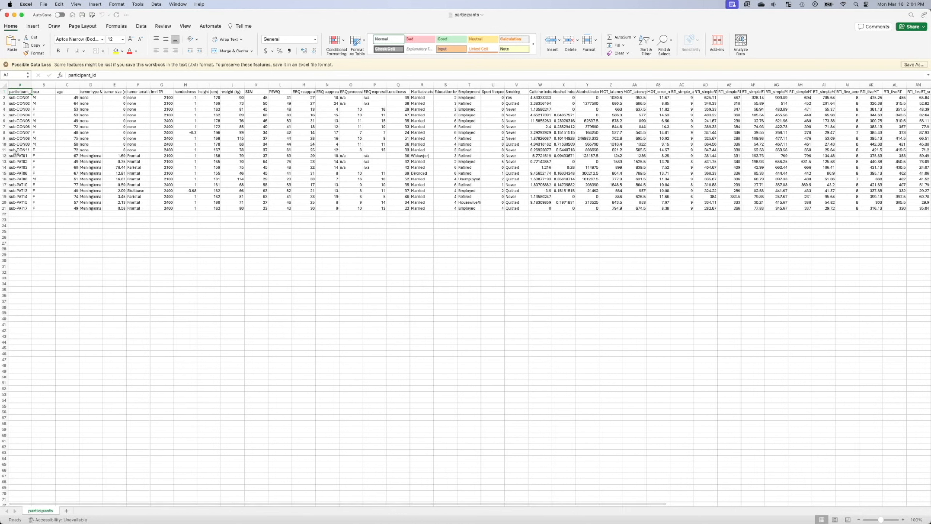
drag(19, 97, 12, 207)
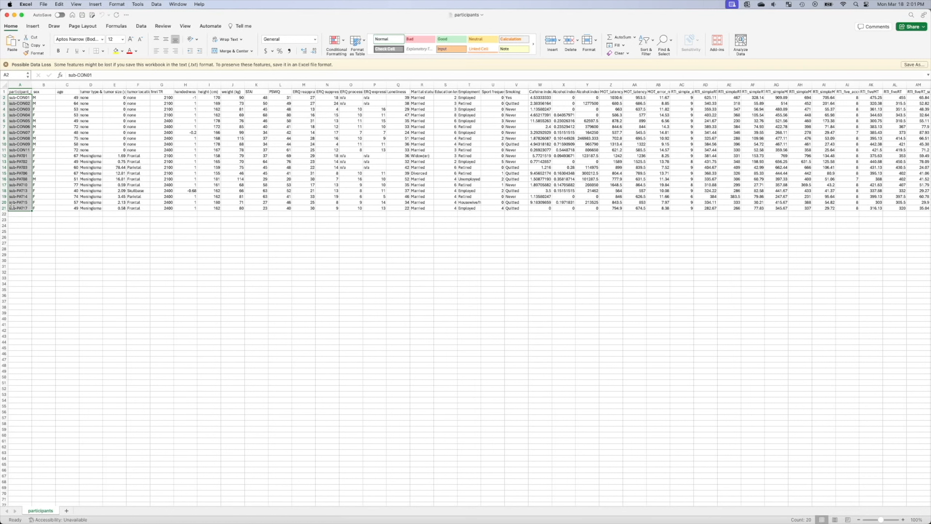
drag(43, 98, 44, 191)
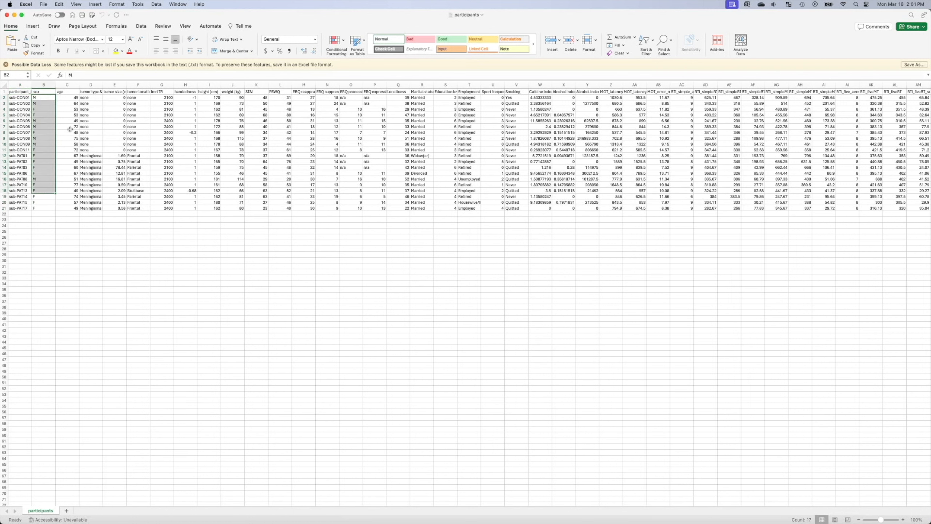
drag(96, 98, 84, 196)
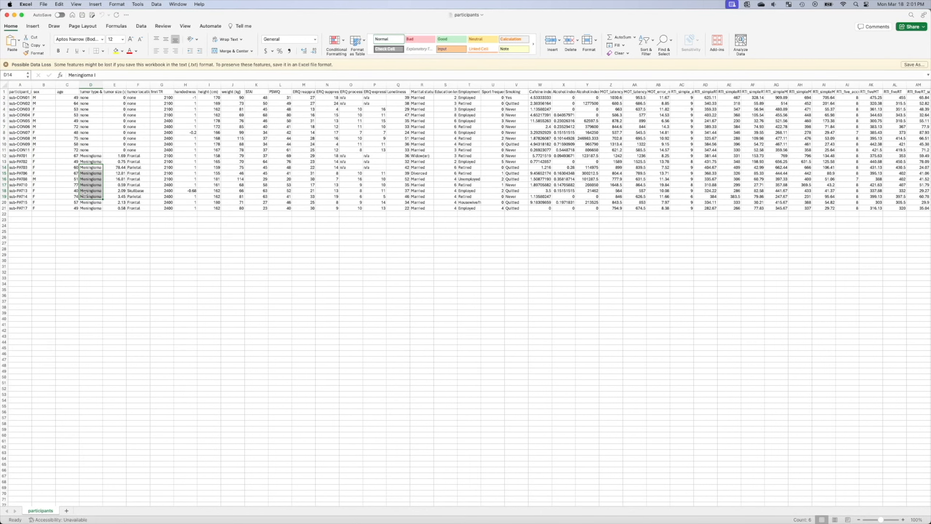
Step: Autofit column D, then check a tumor location and the patients' tumor size sum
double_click(103, 84)
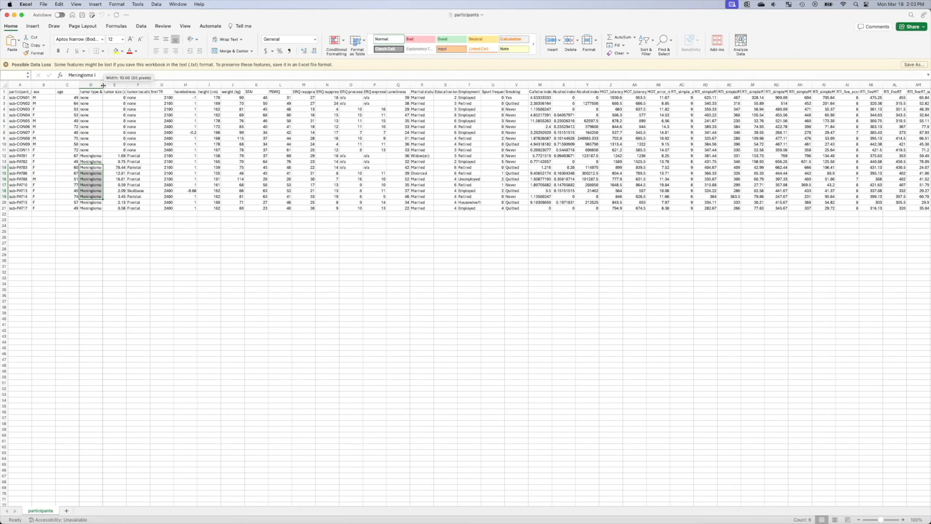
click(149, 186)
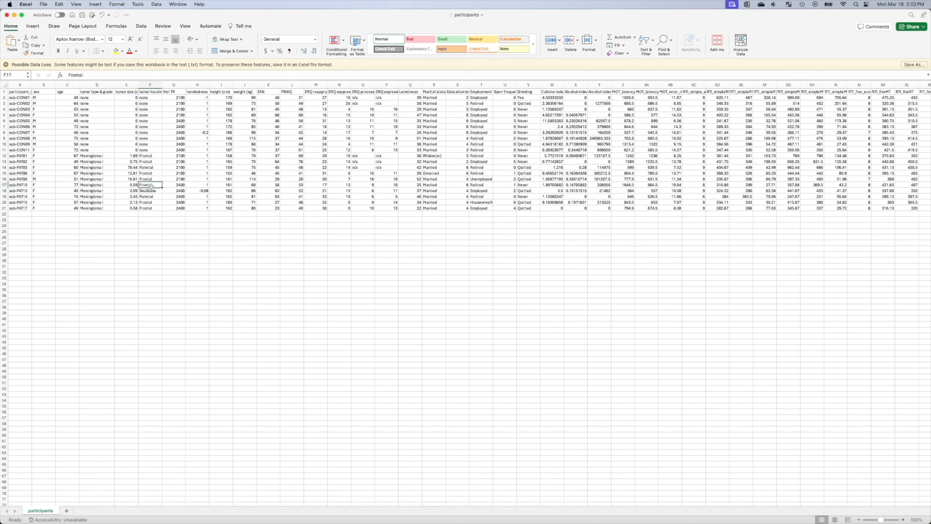
drag(125, 156, 126, 208)
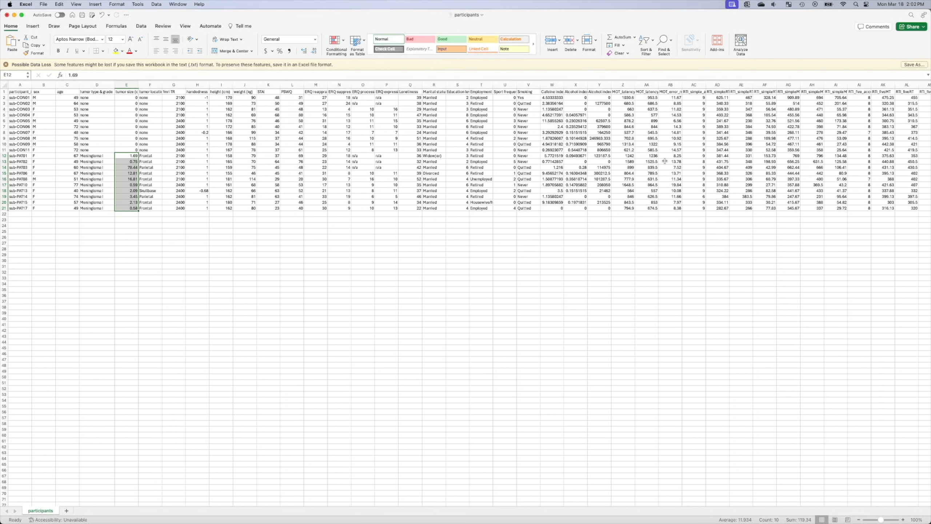
drag(80, 156, 81, 159)
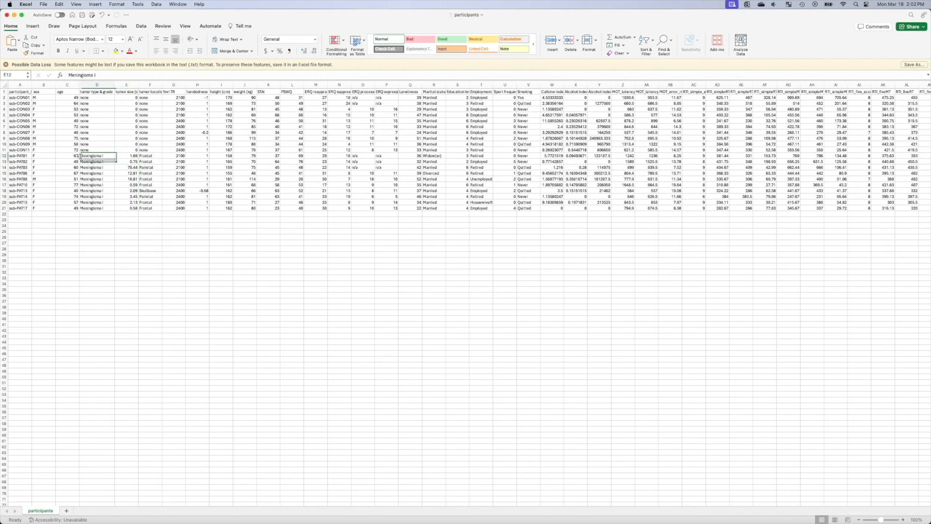
drag(16, 156, 118, 207)
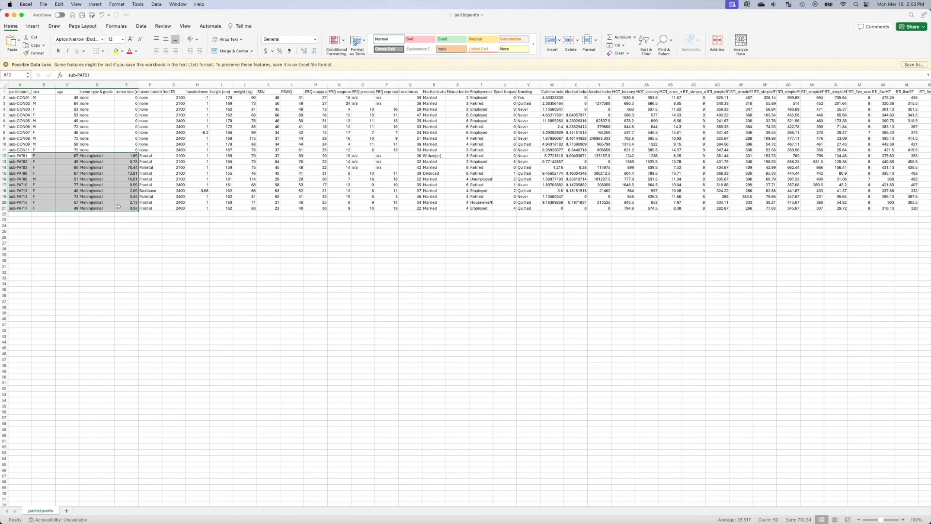
click(127, 174)
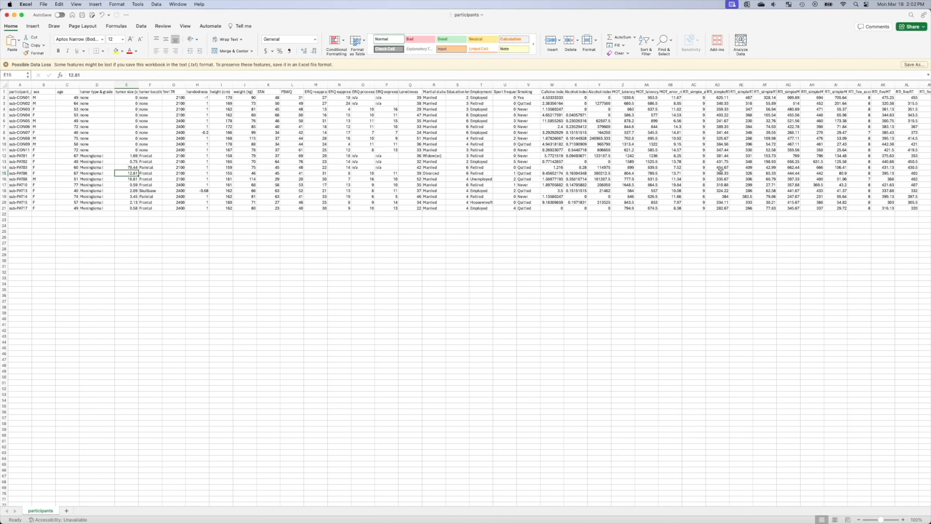
click(182, 96)
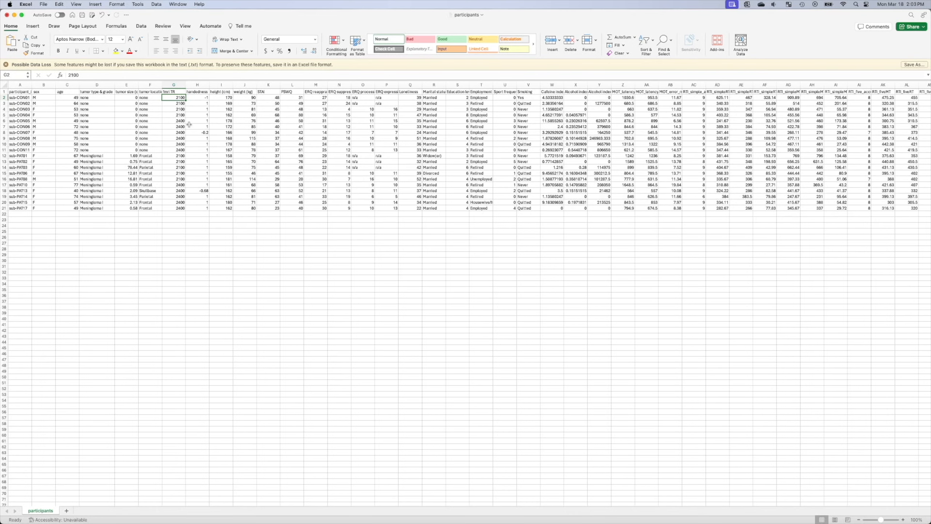
Step: Move the participants spreadsheet aside to get back to the Firefox file listing
double_click(396, 14)
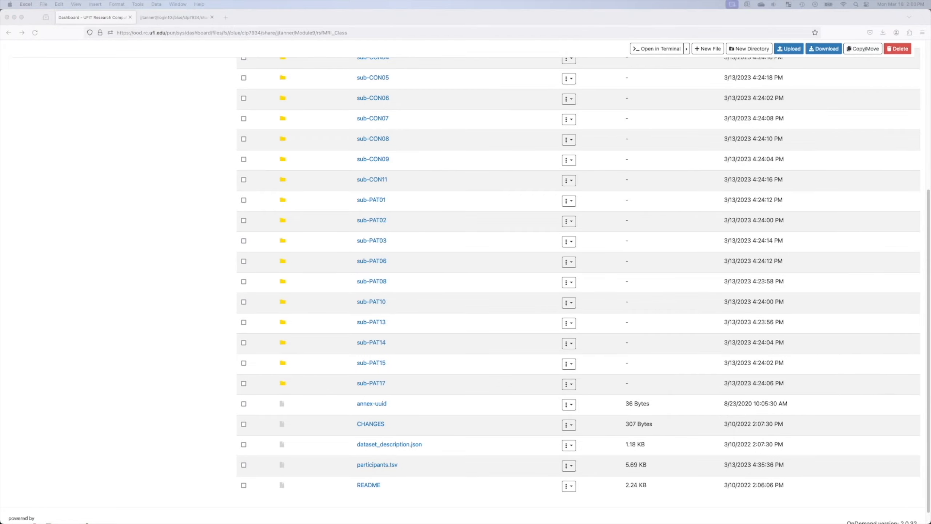
drag(930, 48, 395, 44)
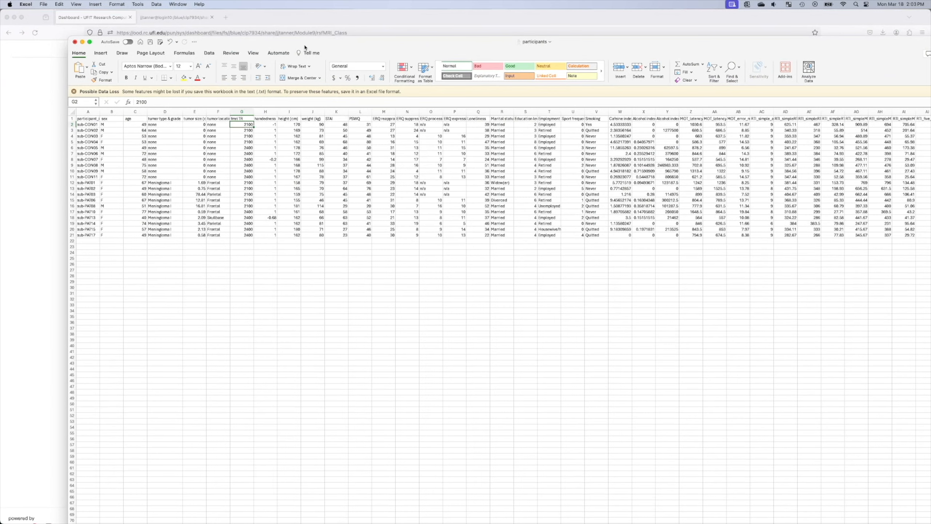
drag(304, 45, 930, 104)
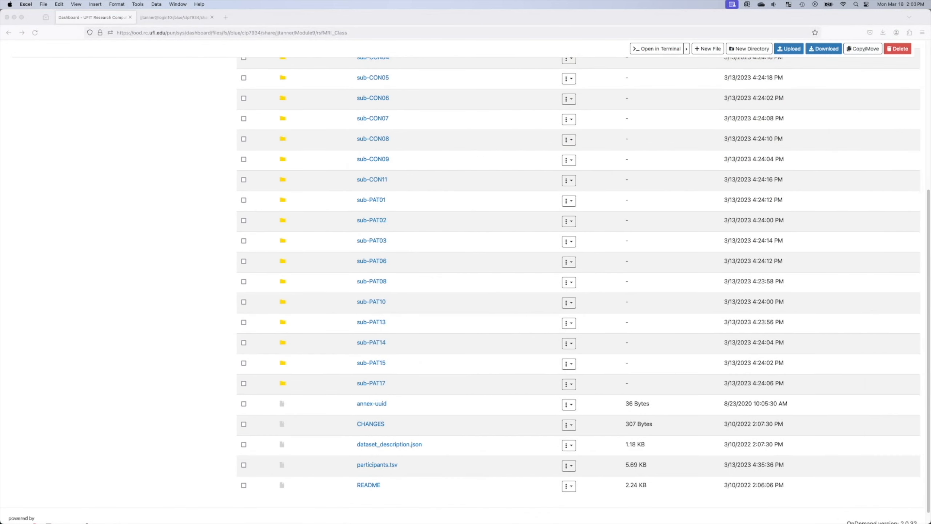
click(249, 109)
Step: View the BOLD JSON sidecar in sub-CON01/ses-preop/func
scroll(198, 143, up, 5)
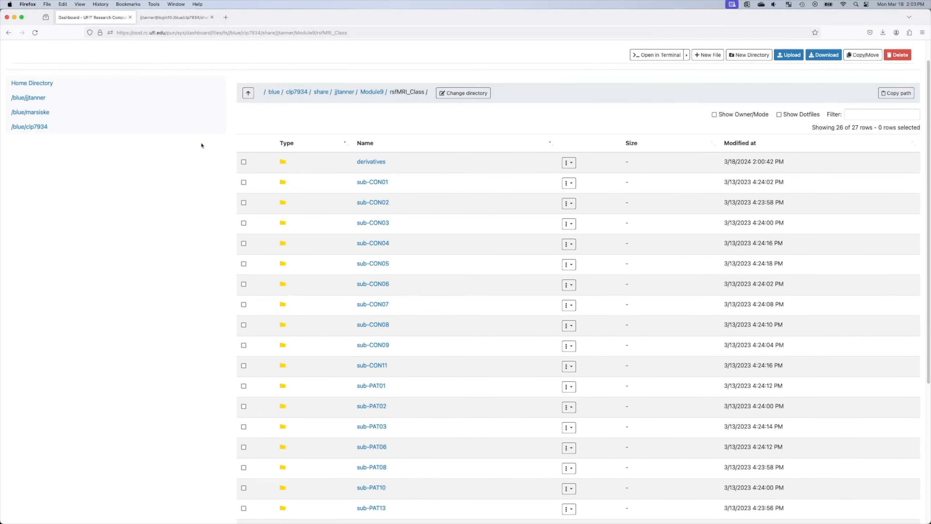
click(372, 181)
click(400, 191)
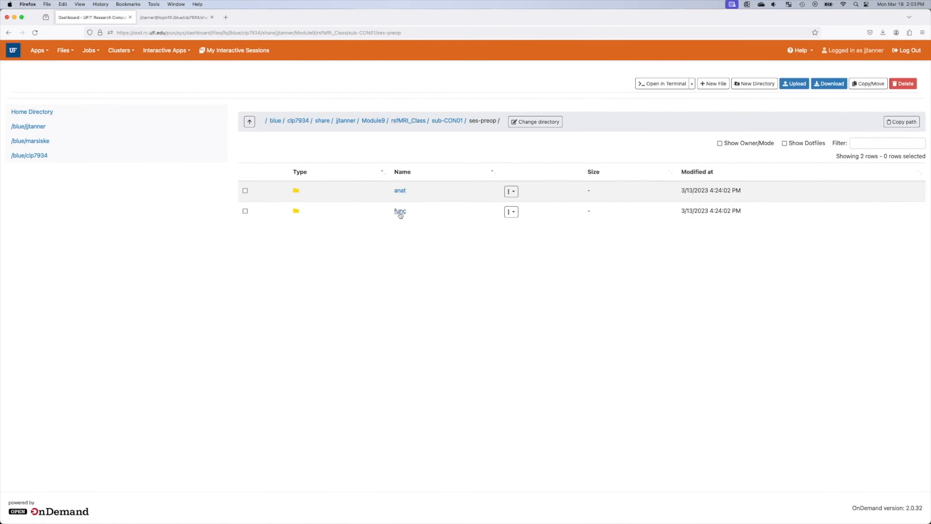
click(401, 215)
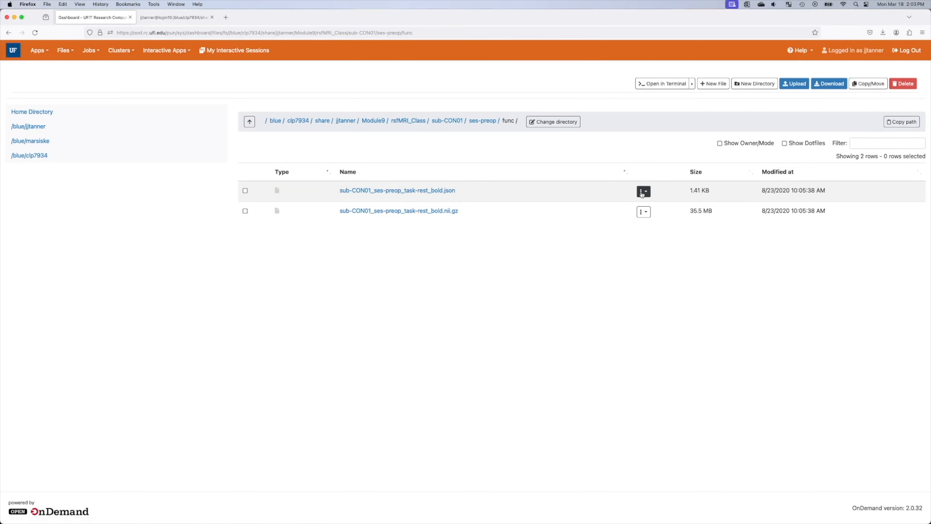
click(642, 191)
click(652, 207)
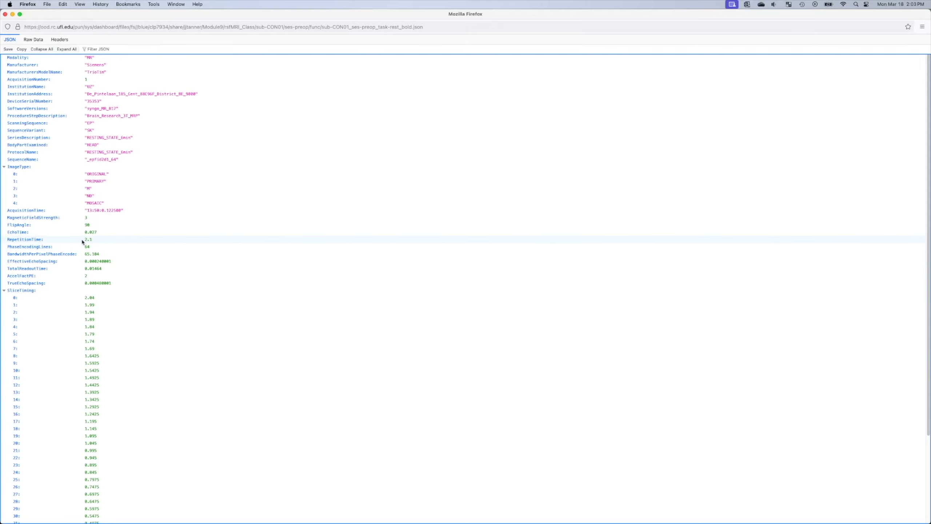
Step: Close the JSON viewer and check sub-CON05's TR of 2400 in the sheet
click(5, 14)
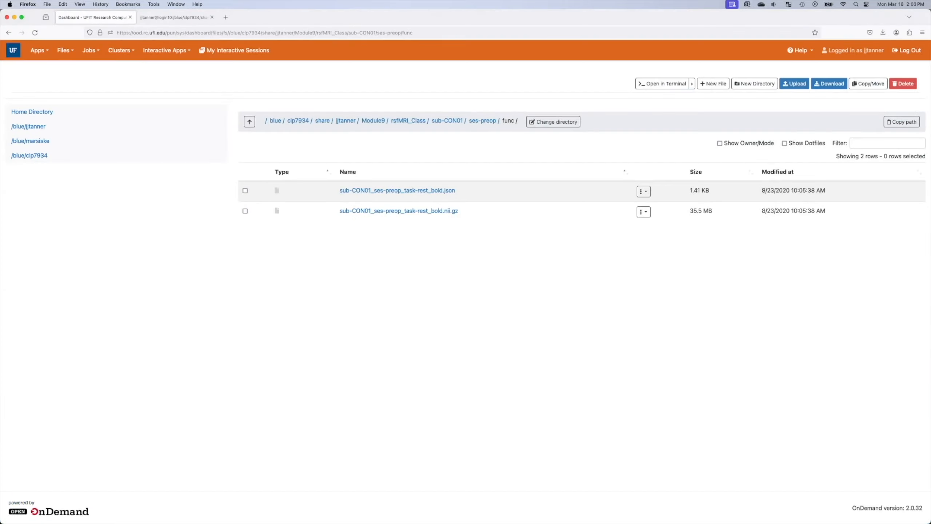
drag(930, 73, 380, 97)
click(363, 189)
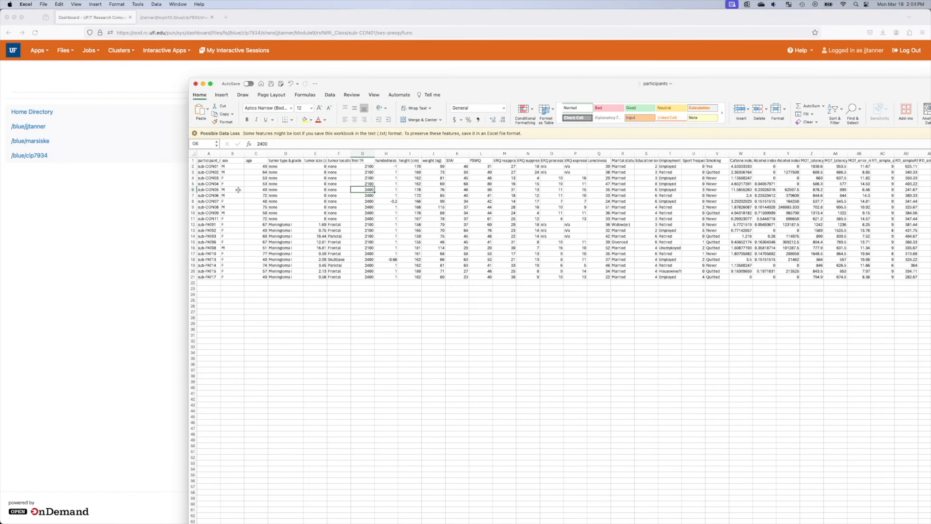
drag(455, 83, 930, 85)
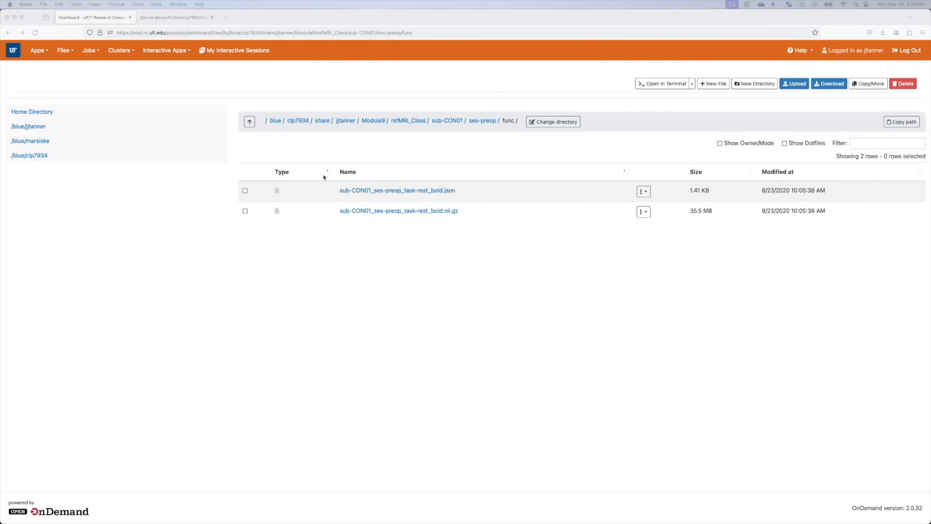
Step: View sub-CON05's ses-preop func BOLD JSON and compare its RepetitionTime 2.4 with the sheet
click(414, 121)
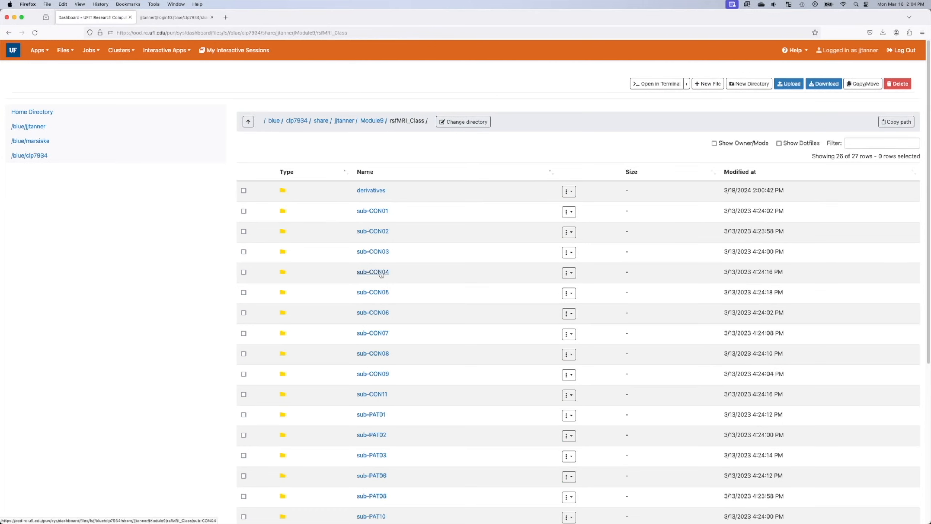
click(379, 293)
click(401, 191)
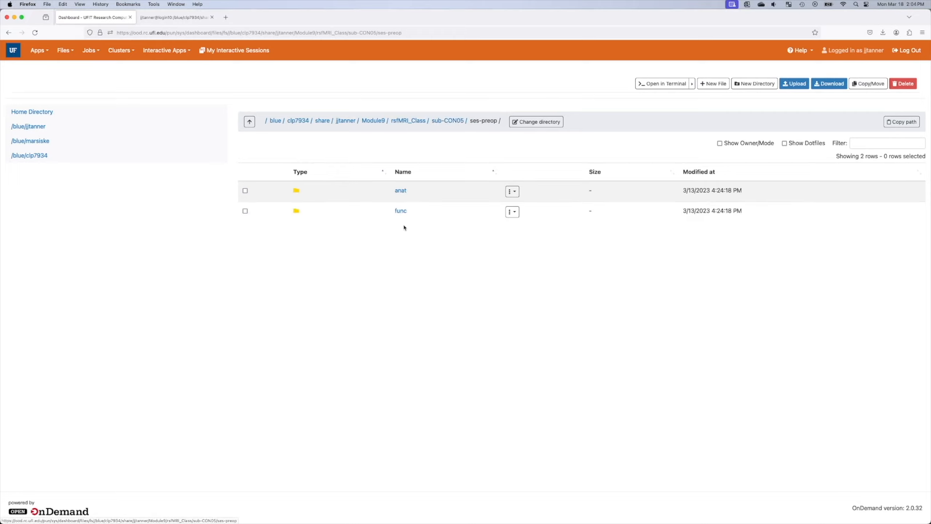
click(403, 211)
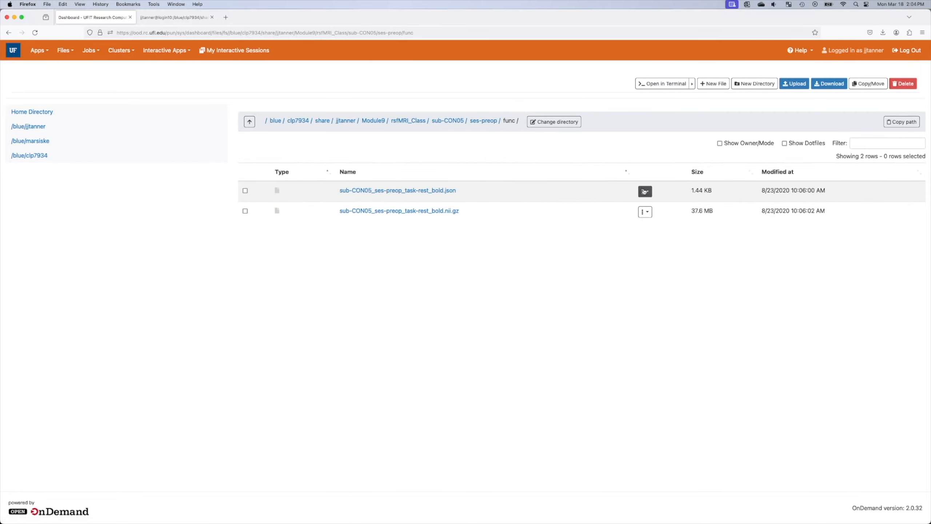
click(645, 191)
click(655, 206)
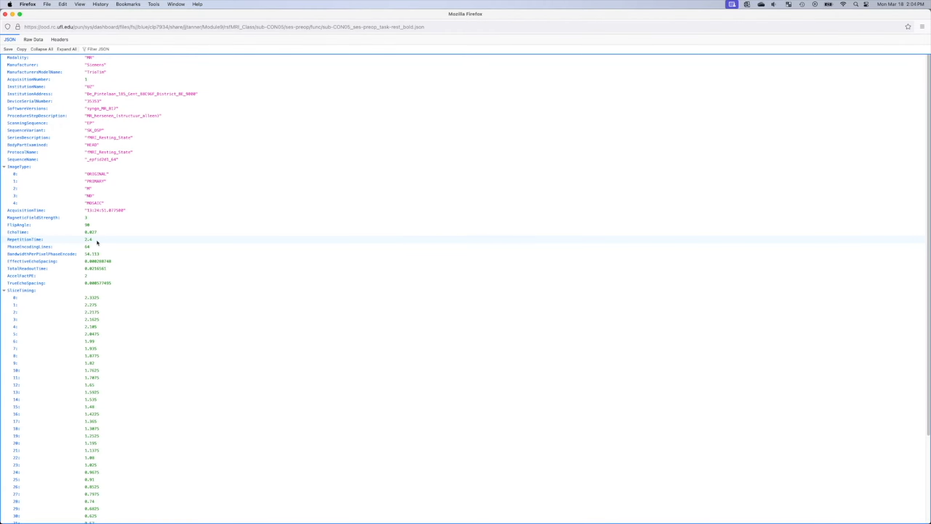
key(super+Tab)
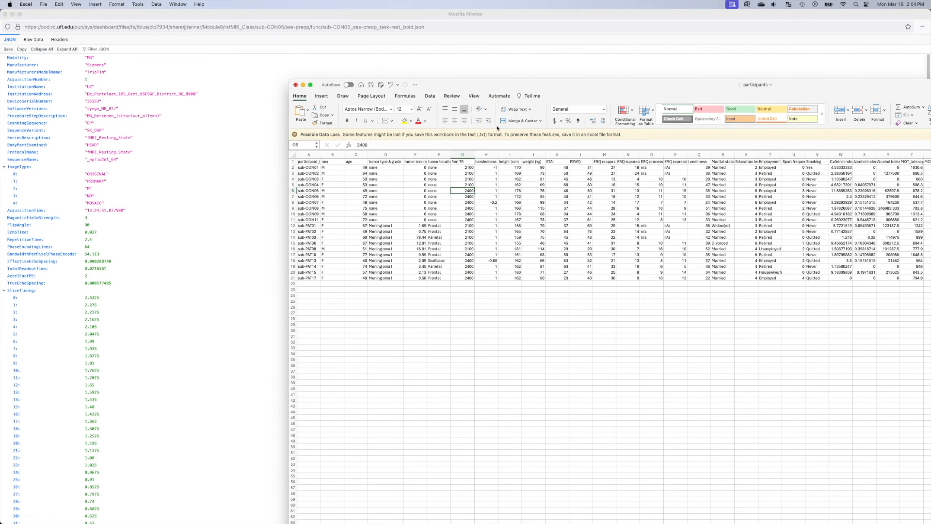
key(super+w)
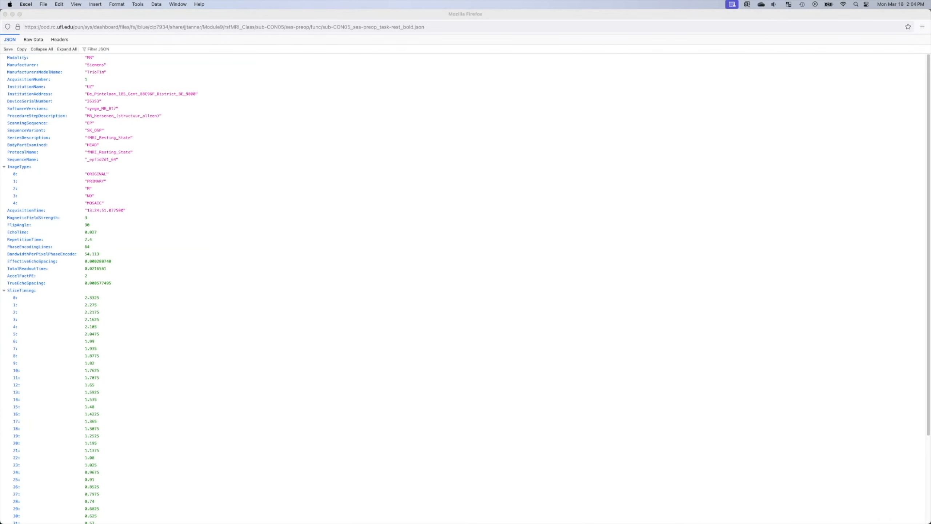
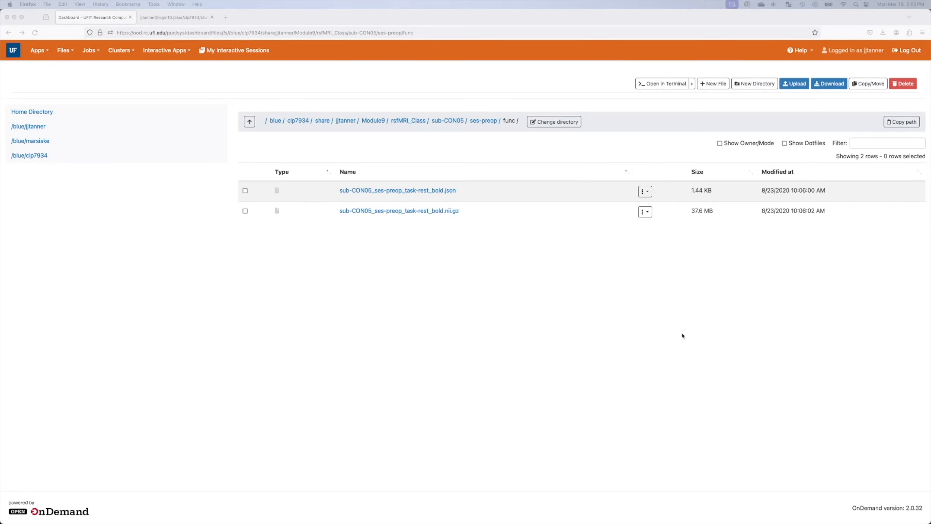
Step: Bring the browser showing sub-CON05's ses-preop func folder back into focus
click(276, 219)
Step: Open a new Matlab interactive session form with version R2020b kept
click(177, 51)
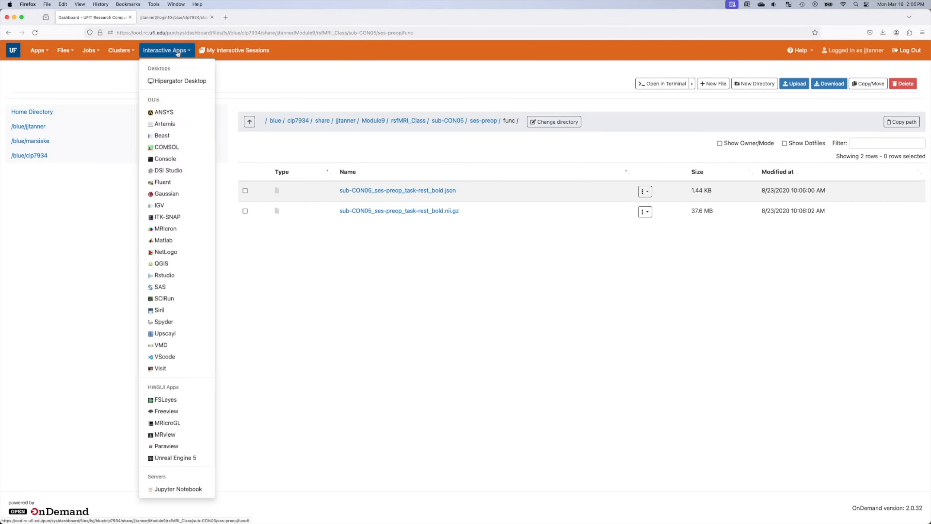
click(164, 240)
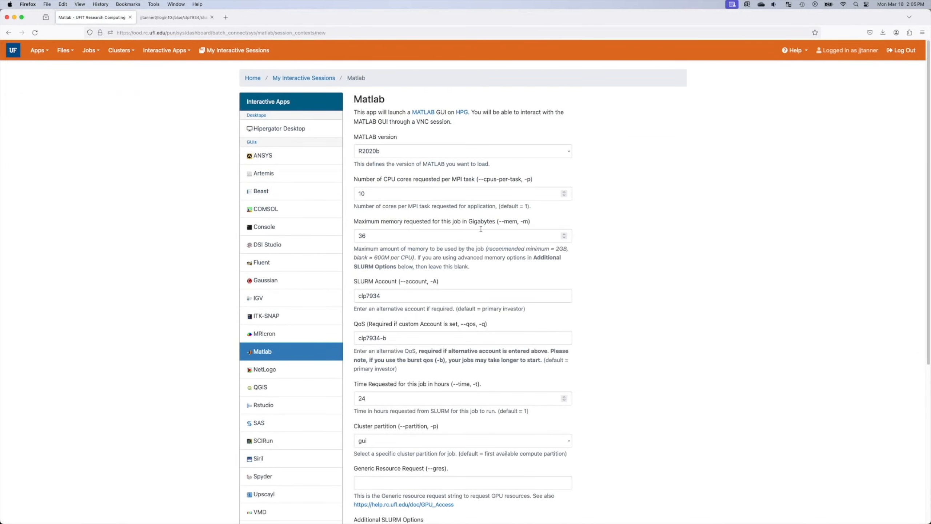
click(437, 150)
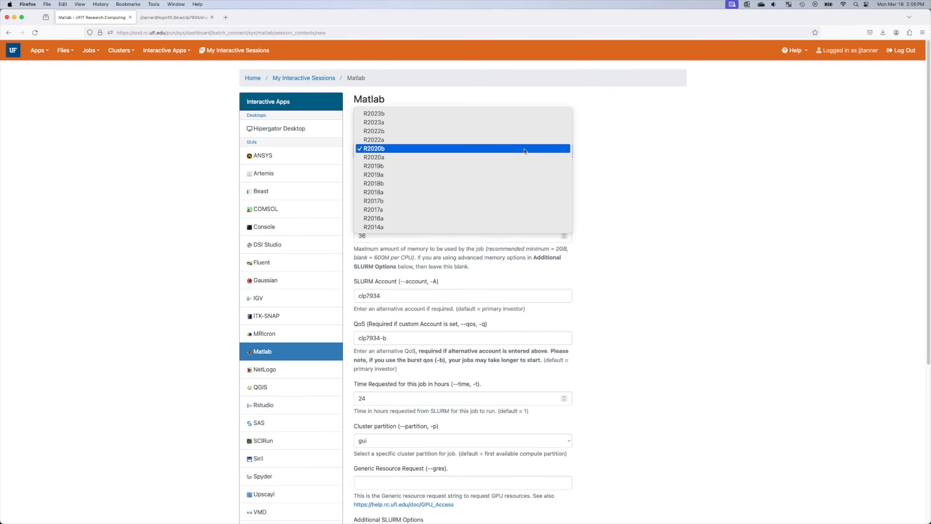
click(806, 165)
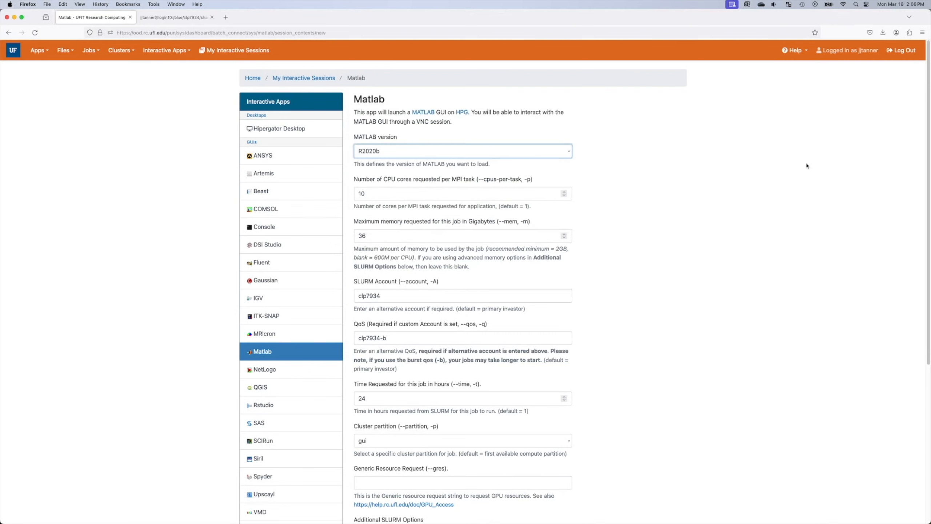
Step: Request 2 CPU cores and 16 GB of memory, then launch the session
double_click(385, 197)
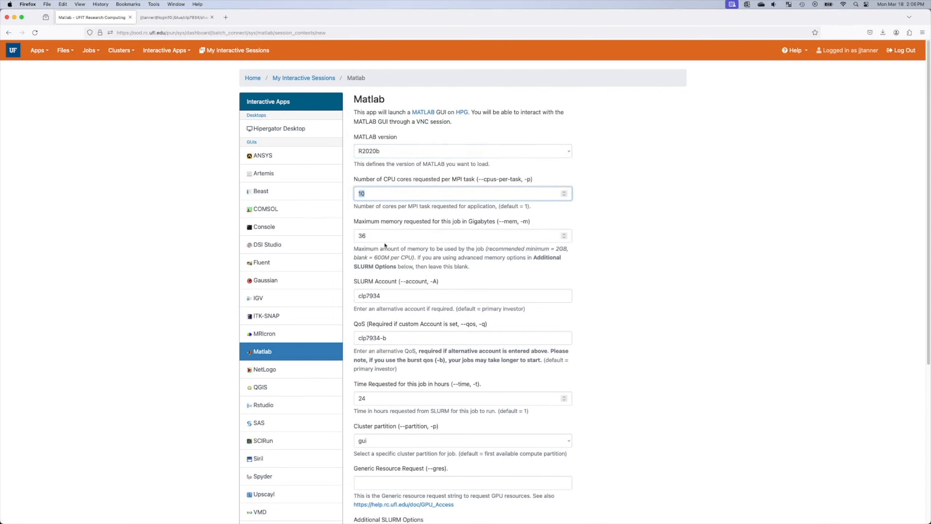
text(2)
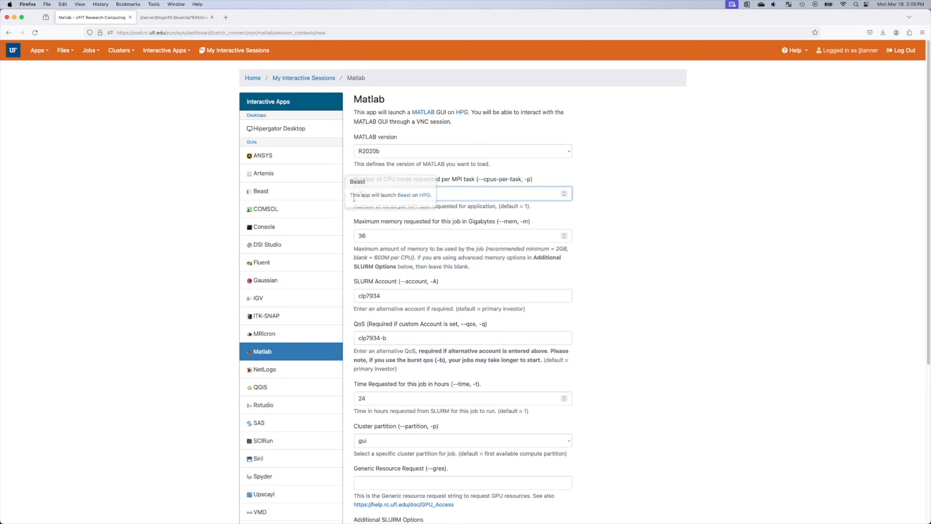
double_click(383, 236)
text(16)
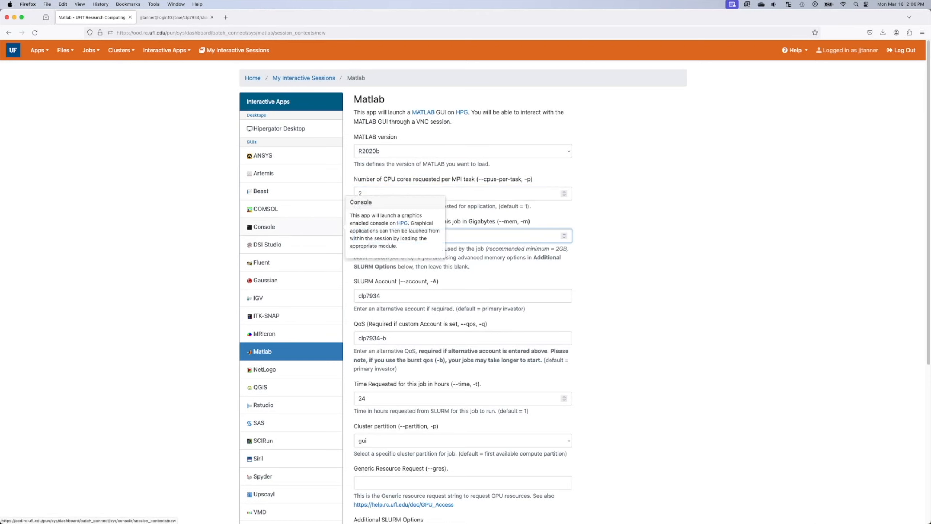
click(695, 249)
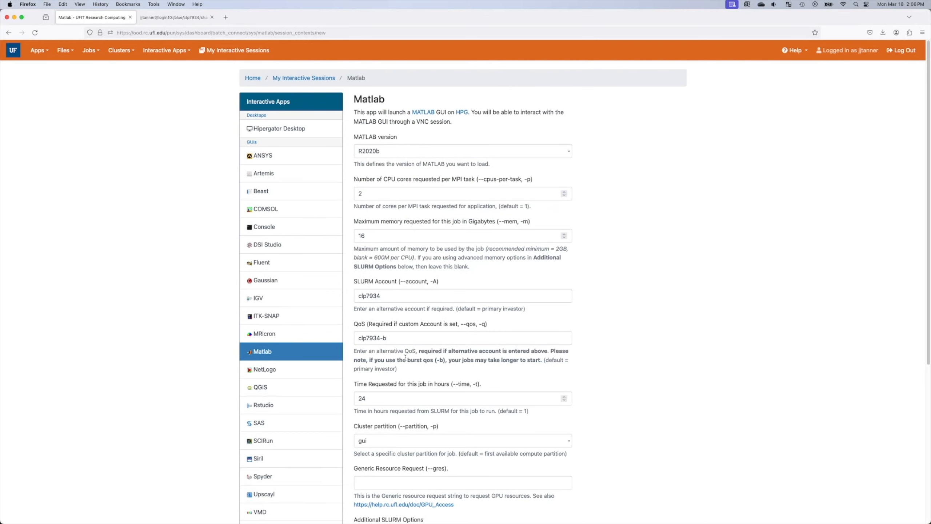
scroll(401, 402, down, 2)
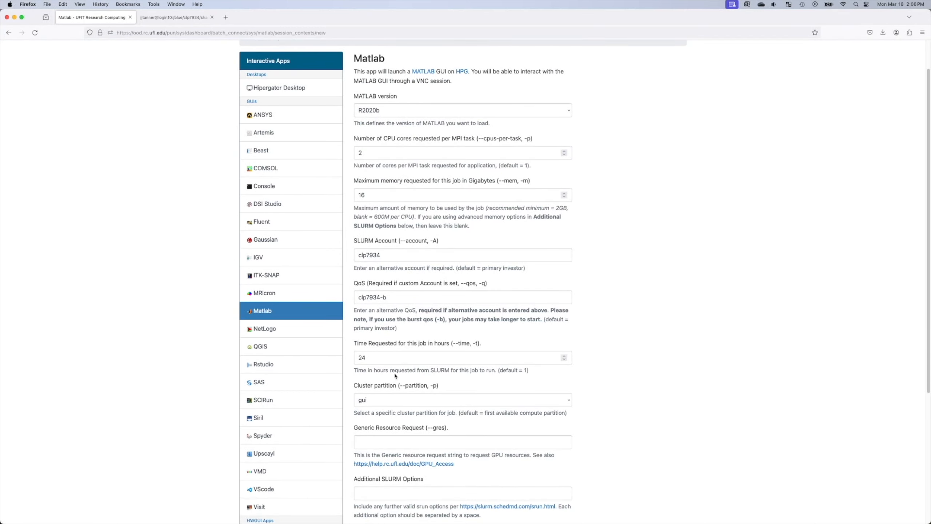
scroll(409, 362, up, 2)
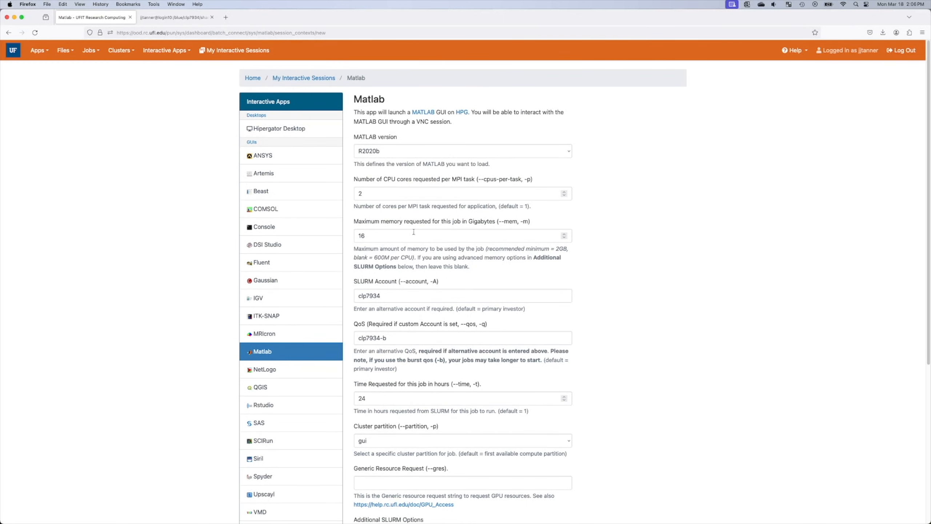
scroll(740, 360, down, 6)
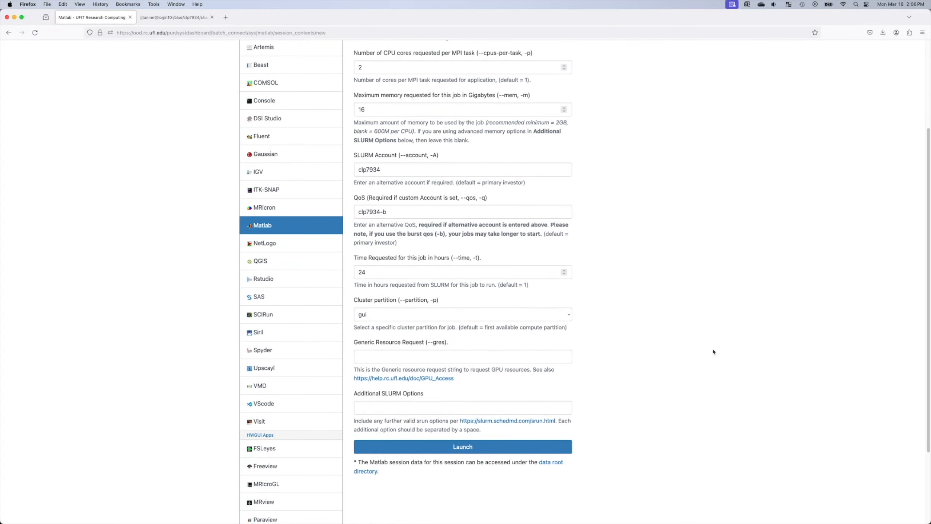
click(542, 447)
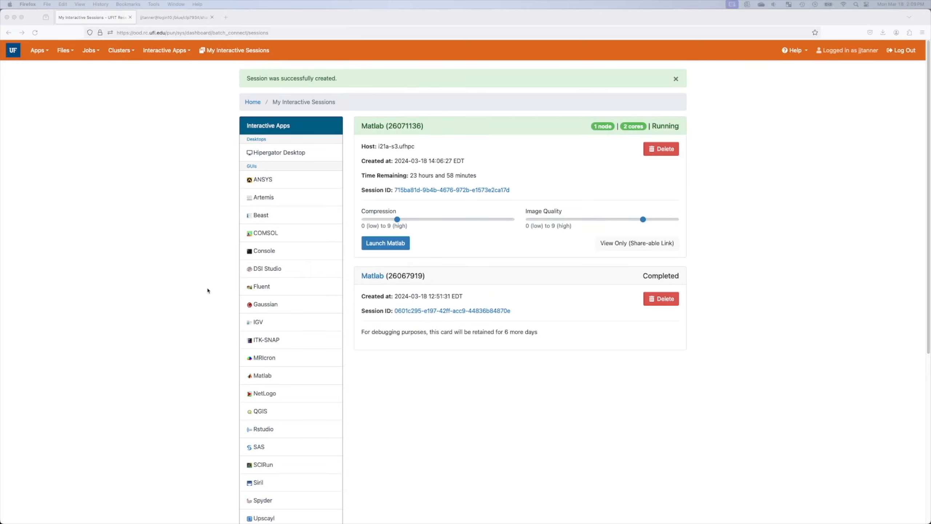
Step: Open the running Matlab session's R2020b desktop in a new tab
click(370, 243)
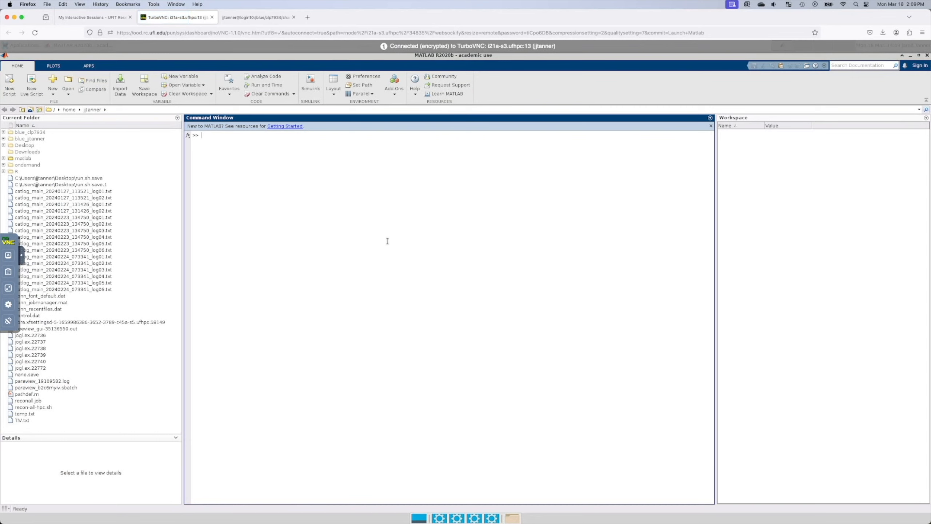
Step: Set MATLAB's current folder to the user's folder under /blue/clp7934/share, and open a terminal window
click(121, 110)
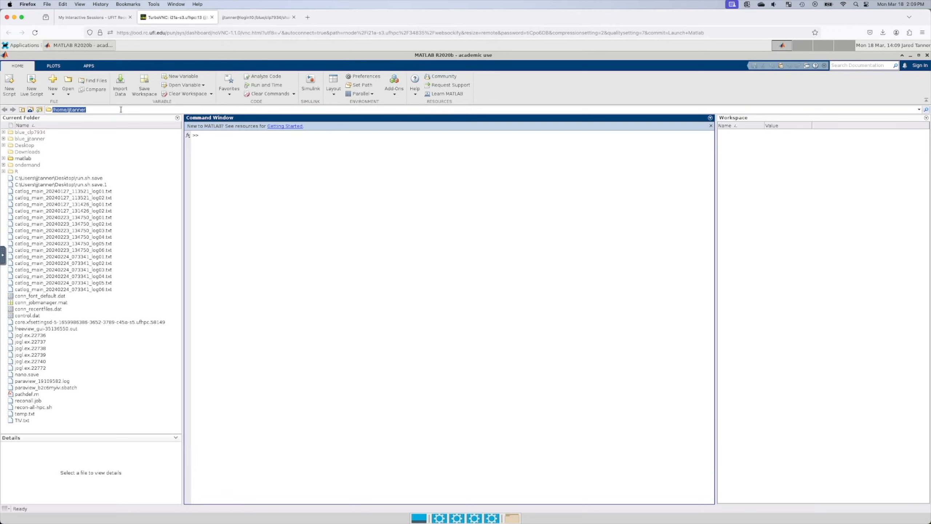
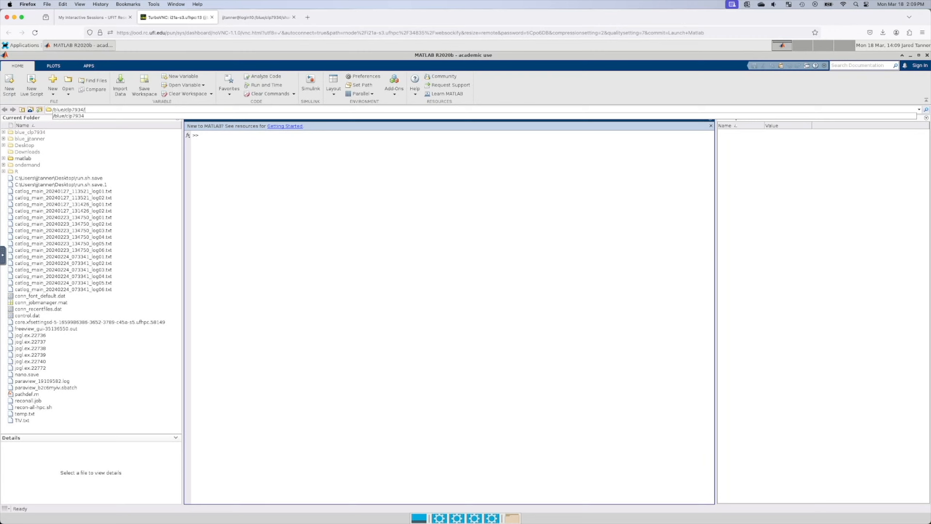
key(Return)
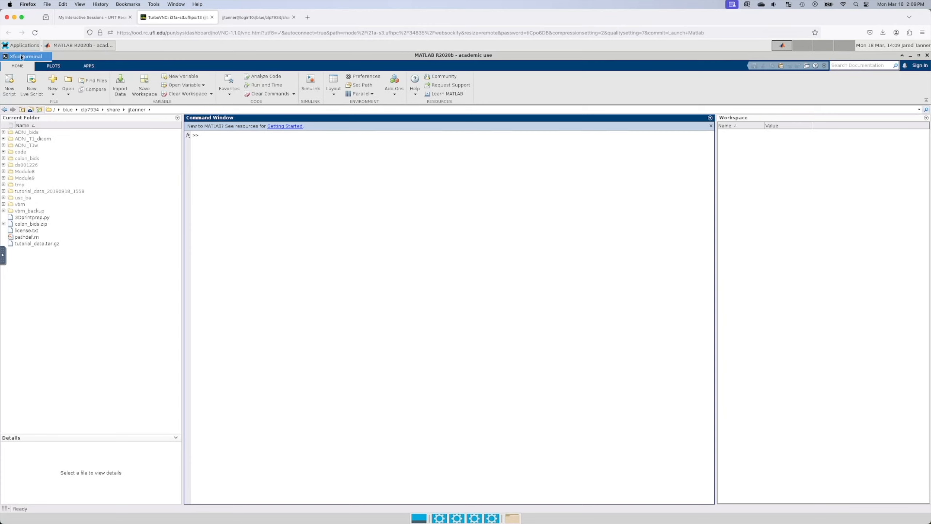
click(21, 57)
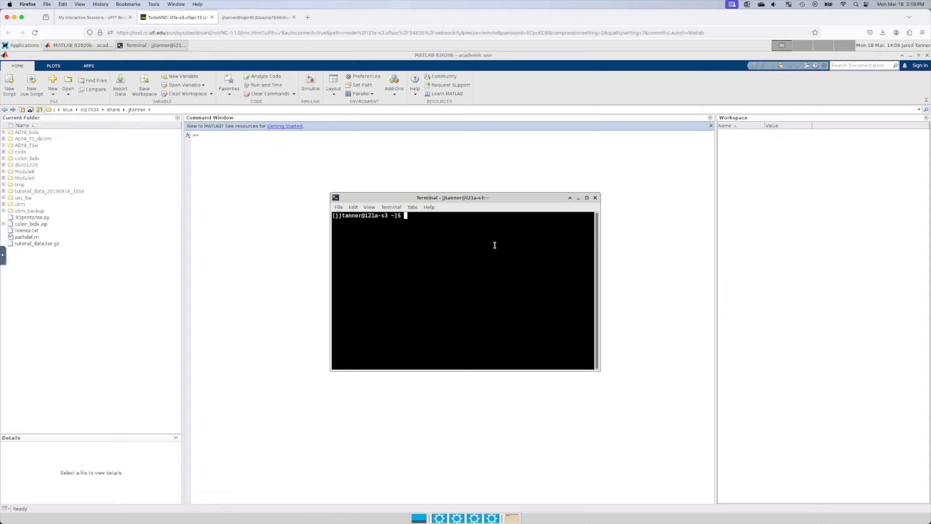
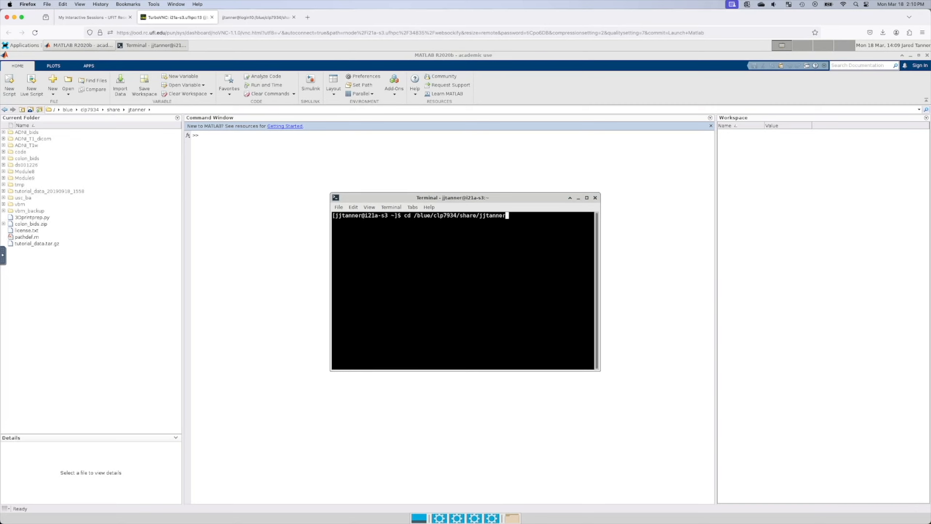
key(Return)
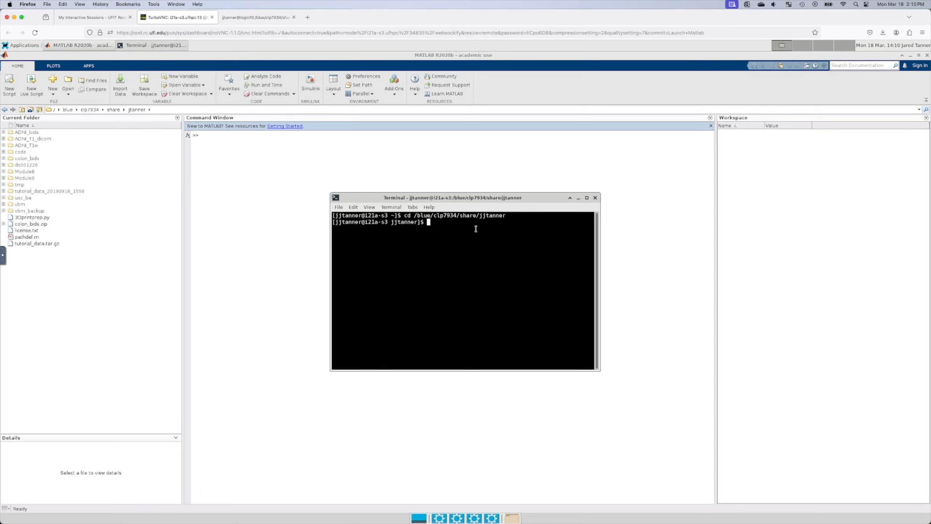
click(594, 198)
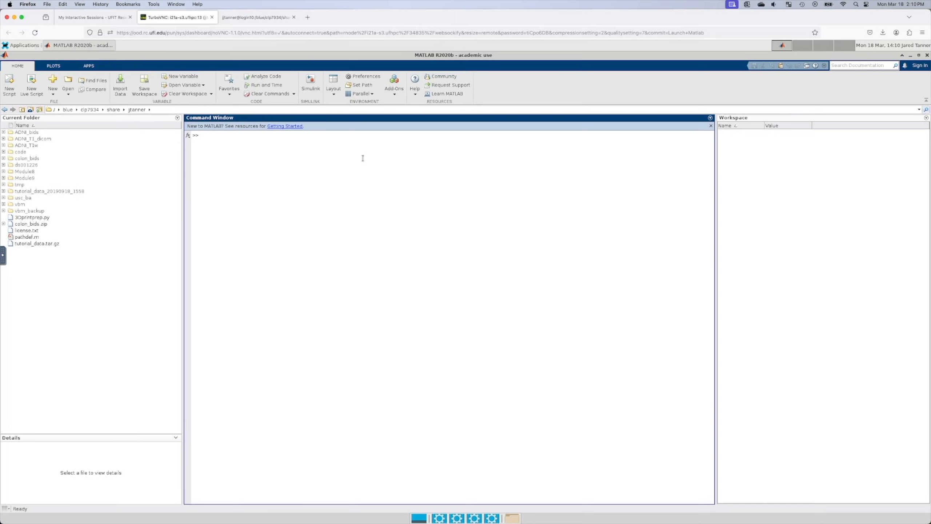
click(176, 110)
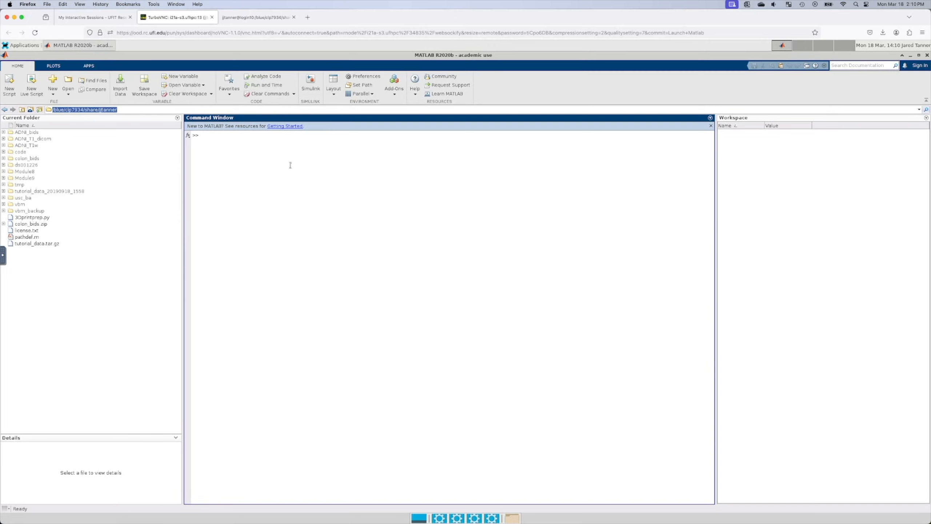
click(424, 184)
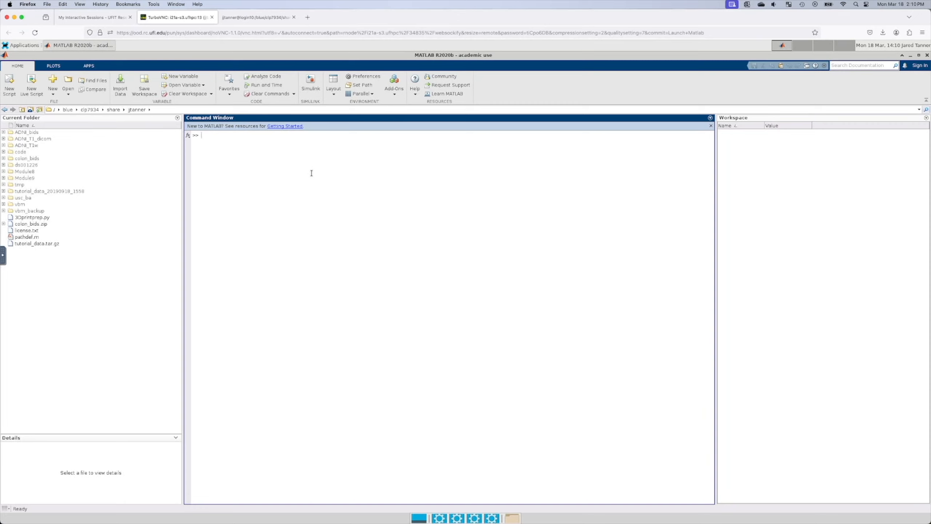
click(361, 86)
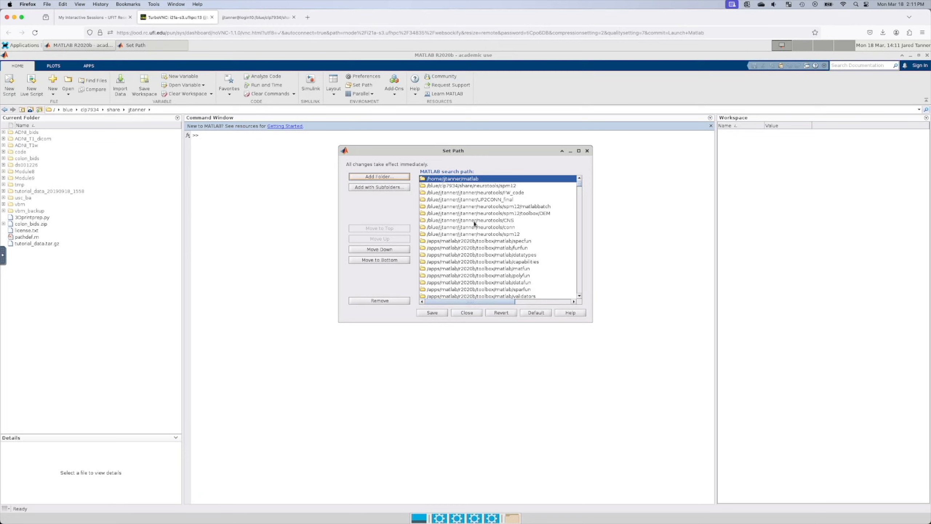
Step: Add the shared neurotools folder to the top of MATLAB's search path
click(502, 186)
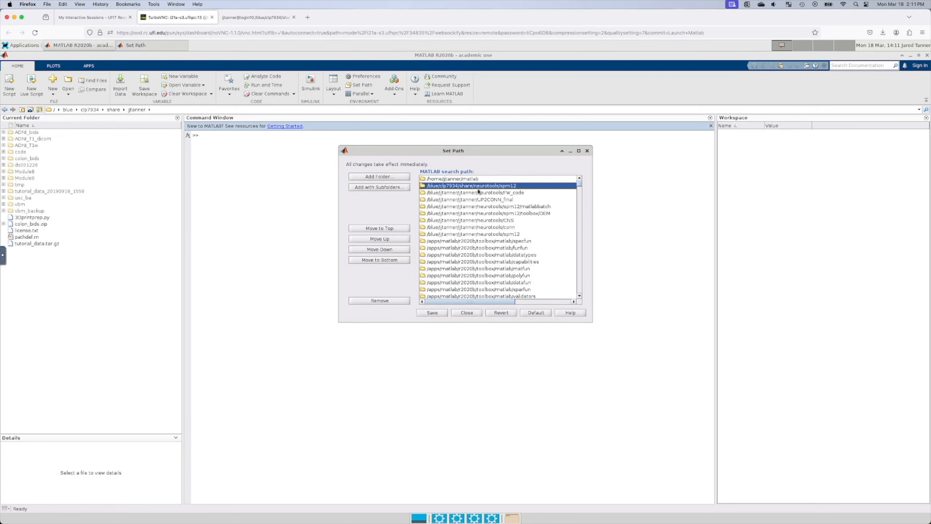
click(374, 177)
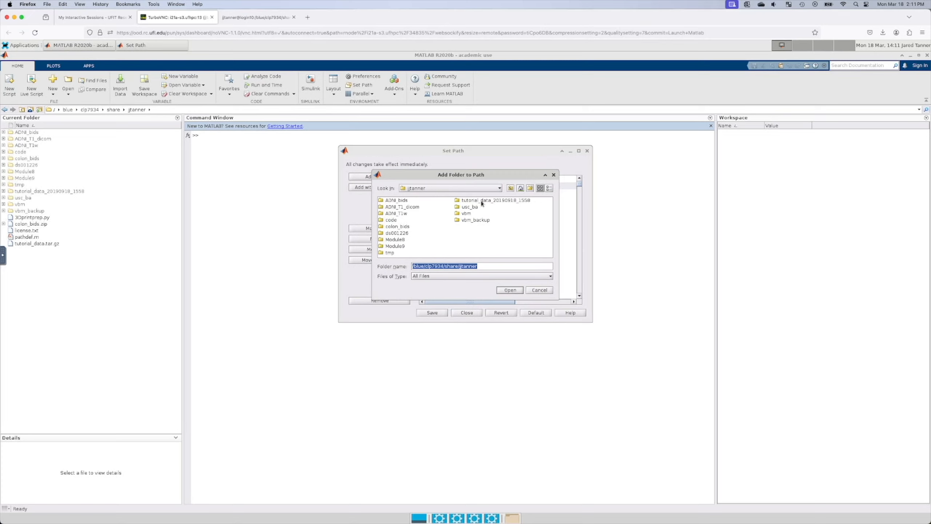
click(445, 266)
key(shift+End)
key(shift+Home)
key(shift+End)
click(464, 266)
drag(459, 265, 511, 265)
text(neuro)
key(Return)
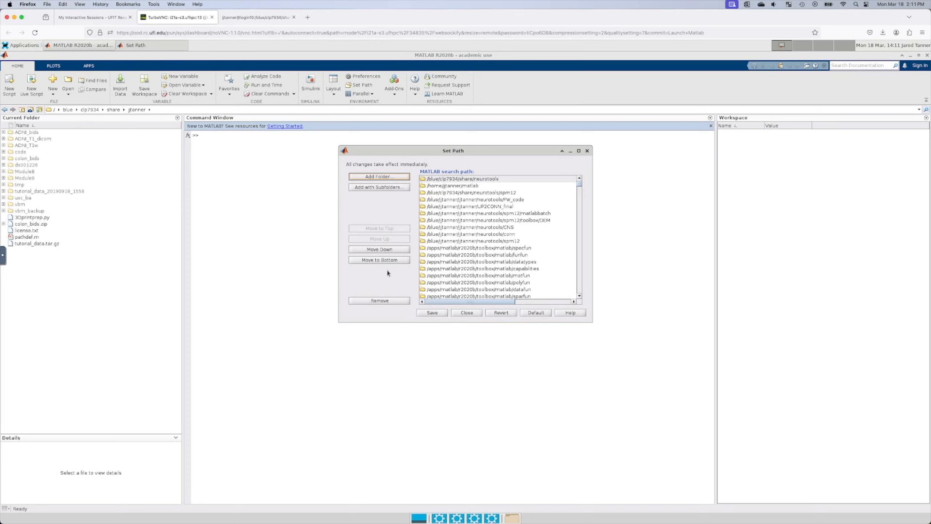
Step: Add the neurotools/spm12 subfolder to the search path
click(394, 178)
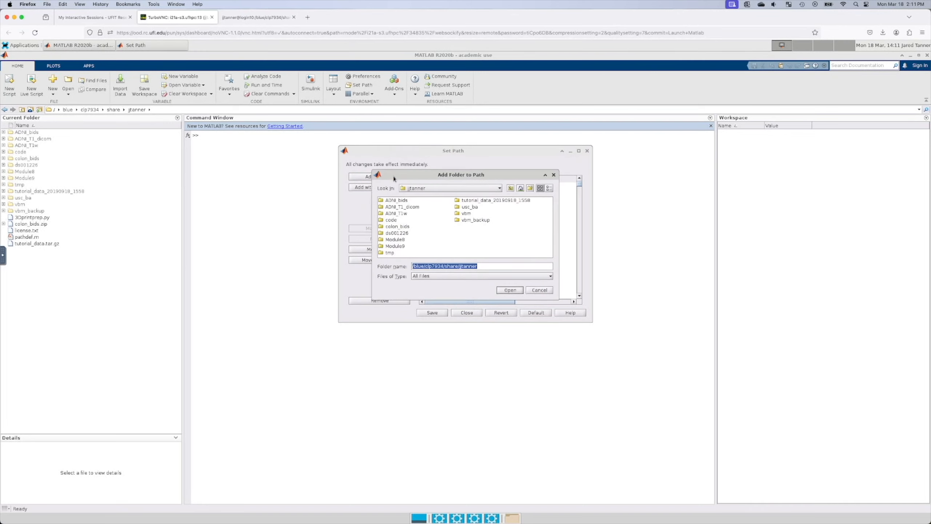
click(471, 266)
drag(461, 264, 479, 265)
key(BackSpace)
text(neurotools)
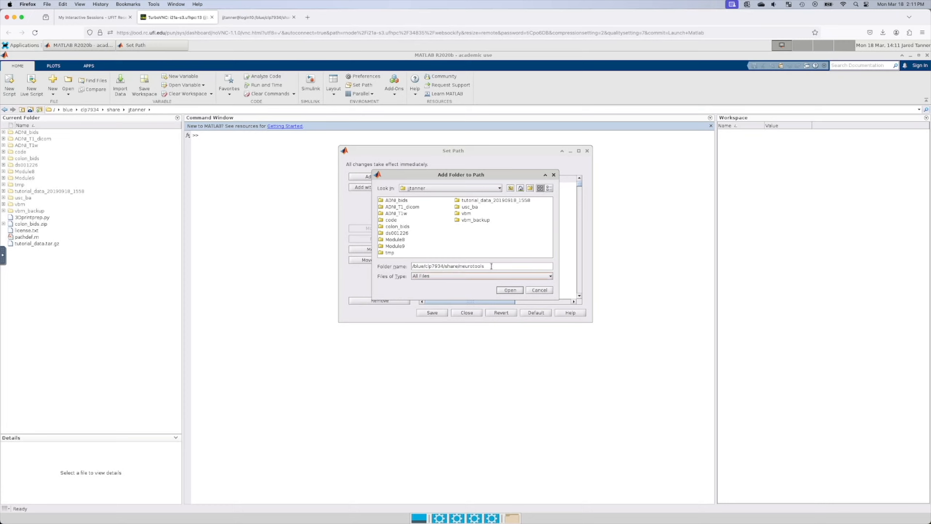
click(489, 187)
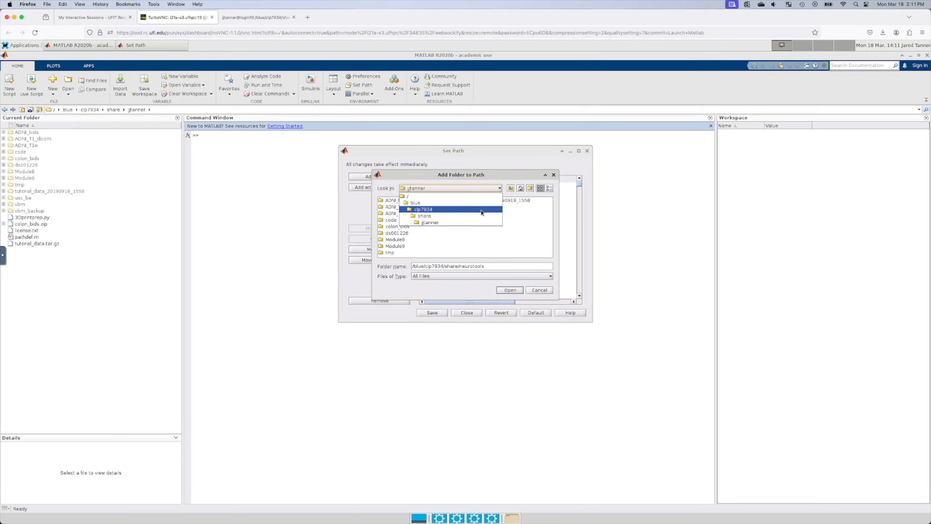
click(451, 211)
drag(488, 255, 542, 255)
click(479, 233)
double_click(479, 233)
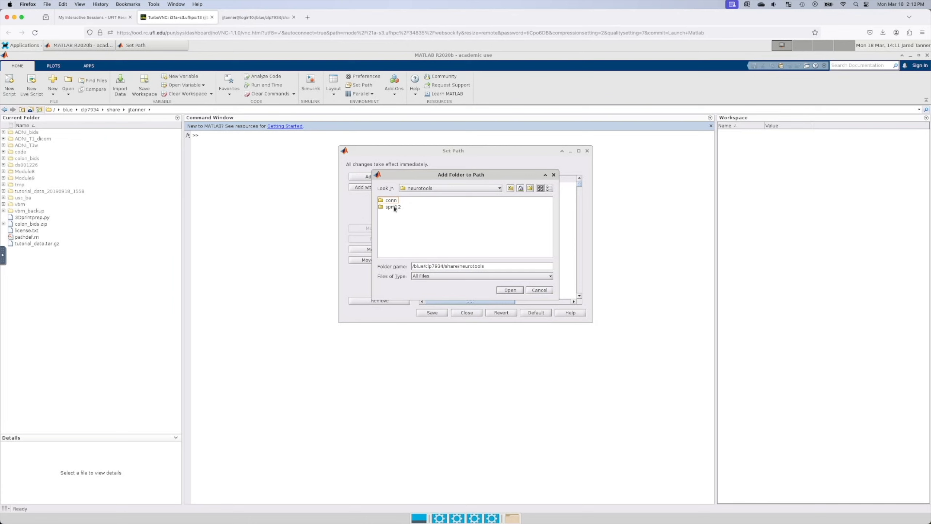
click(393, 206)
click(509, 290)
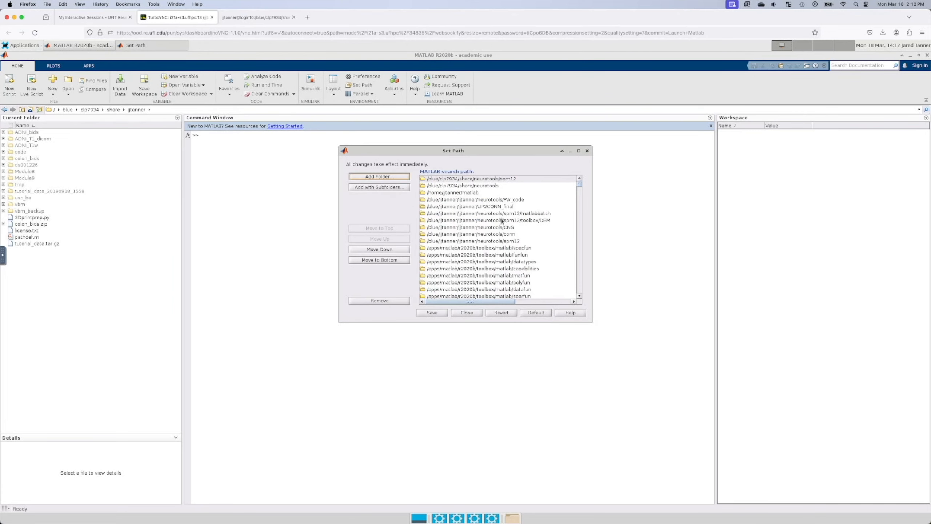
Step: Remove plain neurotools from the path and add the neurotools/conn folder
click(490, 185)
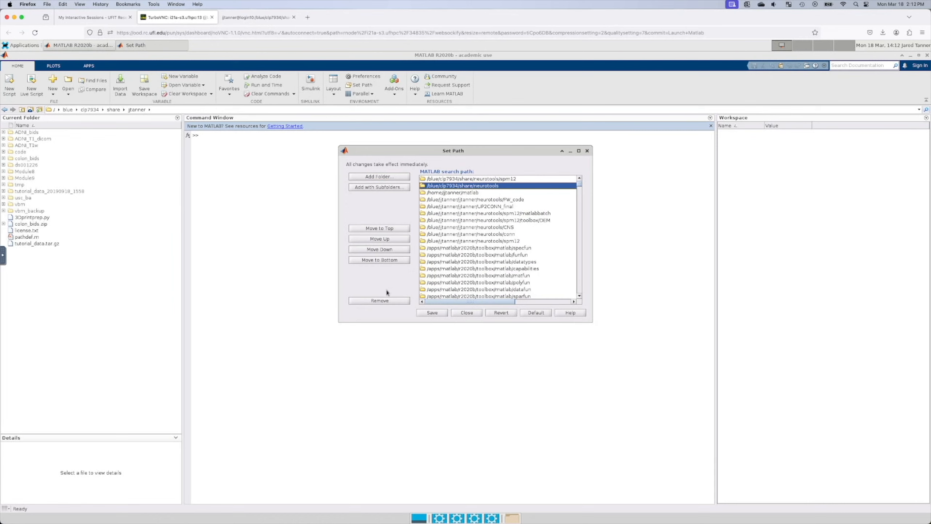
click(379, 300)
click(513, 179)
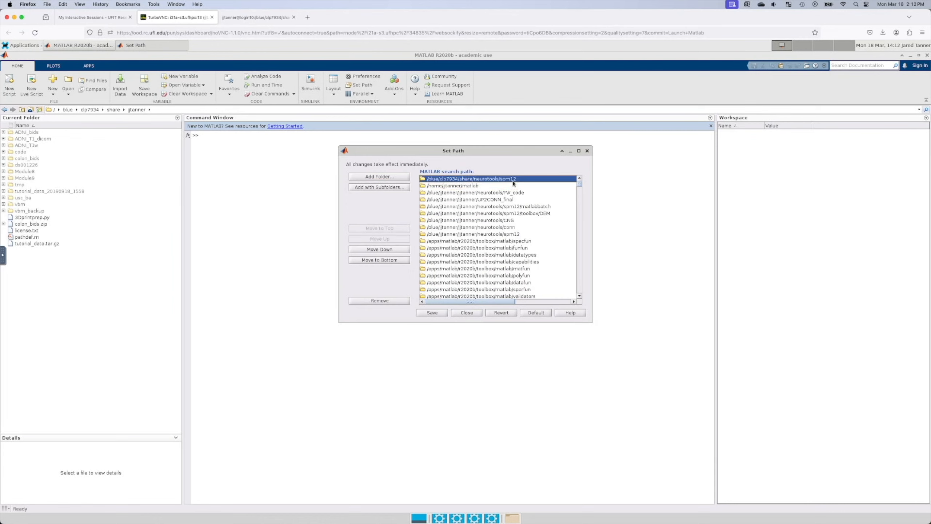
click(389, 178)
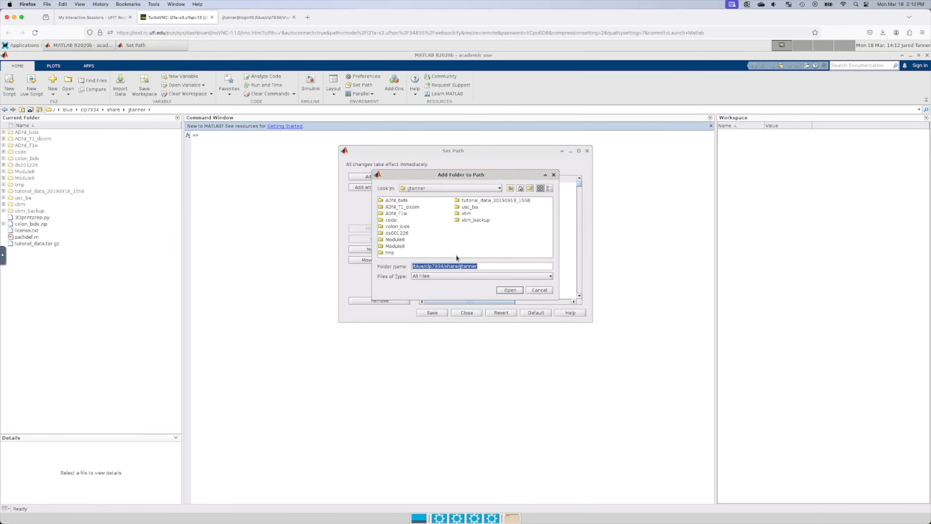
click(475, 190)
click(453, 215)
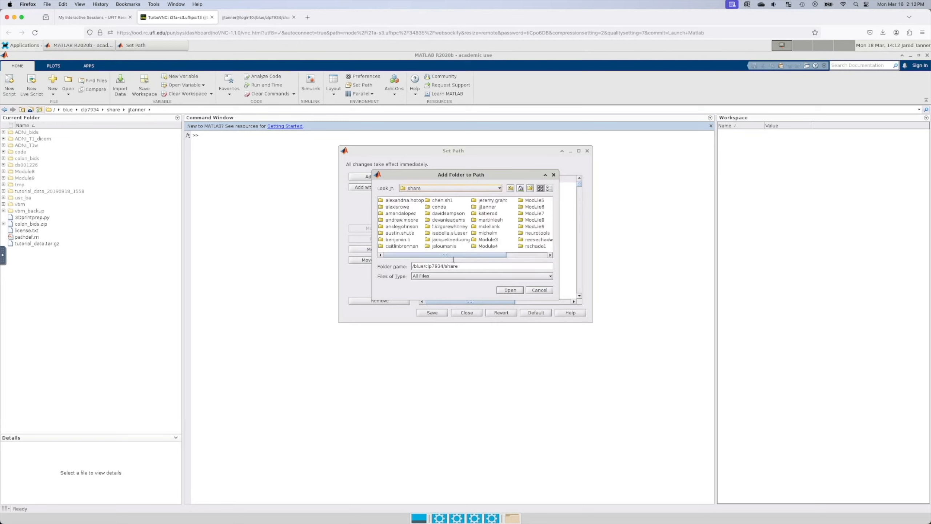
drag(487, 255, 523, 252)
double_click(478, 234)
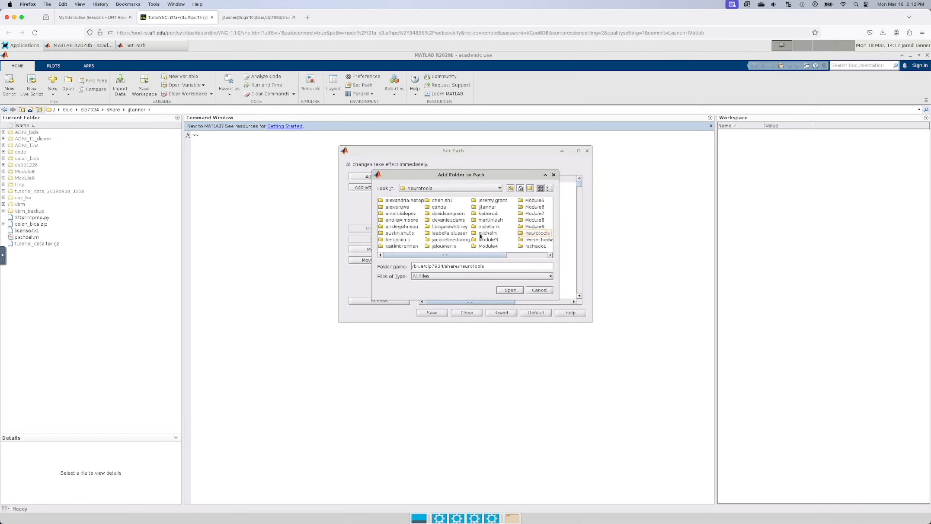
click(390, 202)
double_click(391, 201)
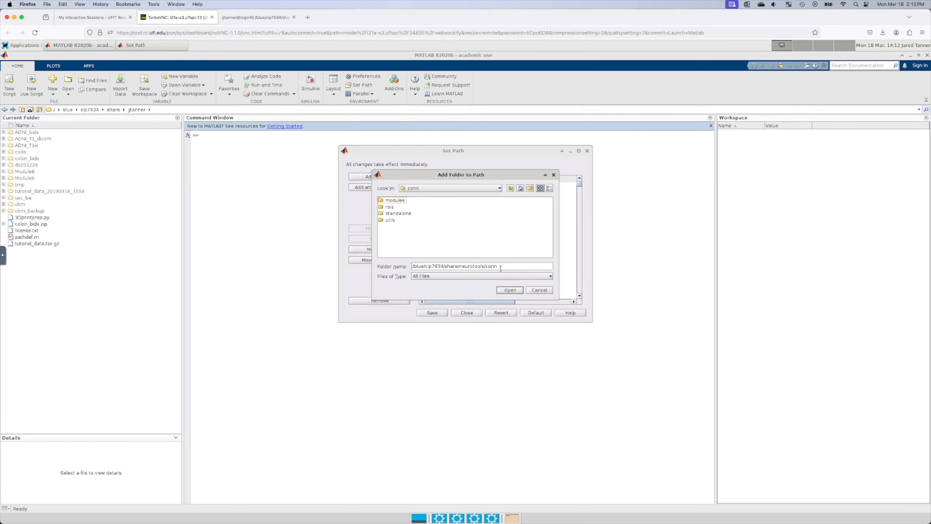
click(510, 290)
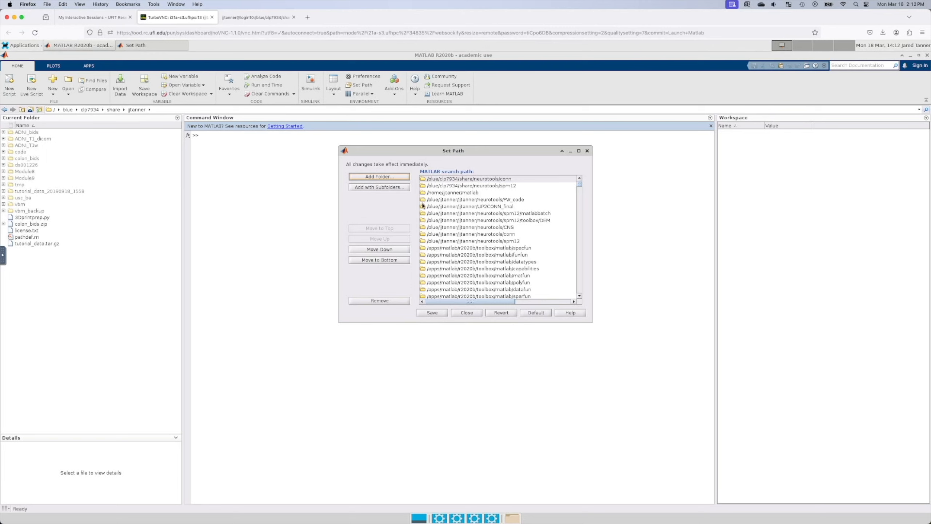
Step: Save the search path, close Set Path, and run conn in the Command Window
click(440, 312)
click(466, 313)
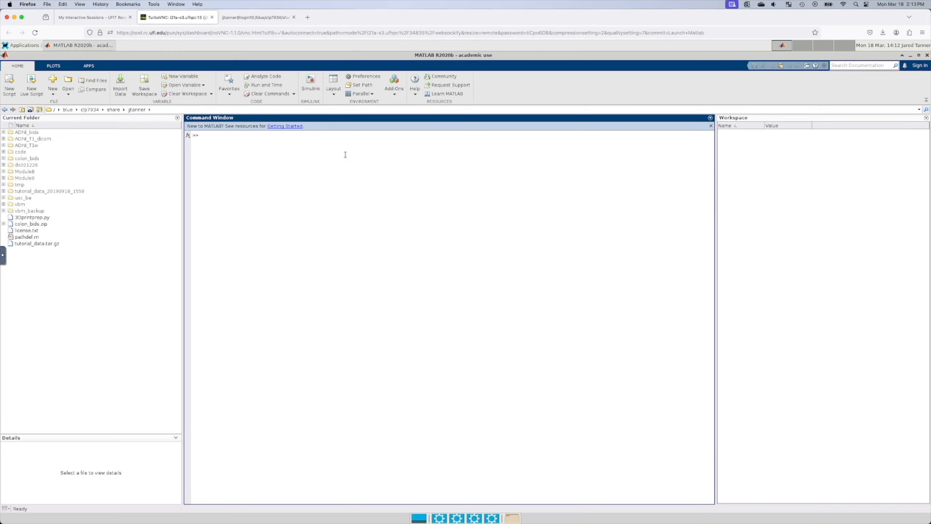
text(conn)
key(Return)
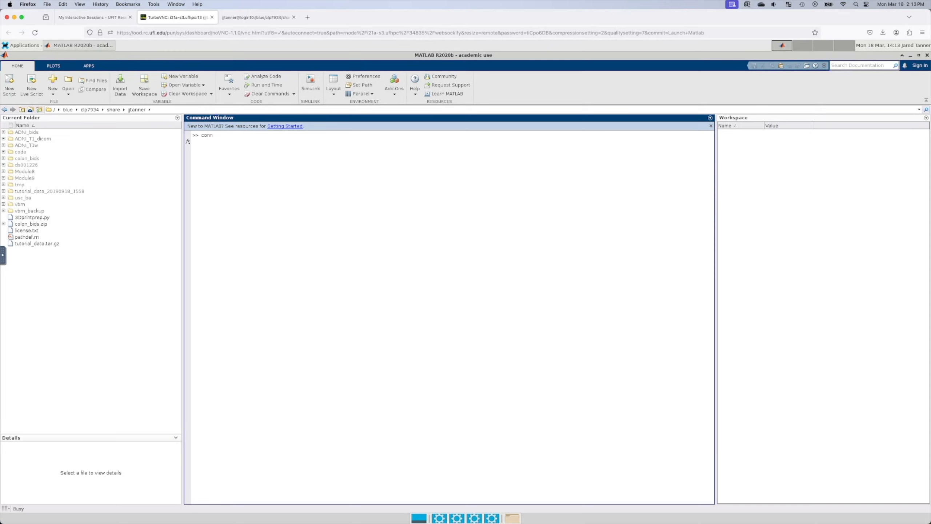
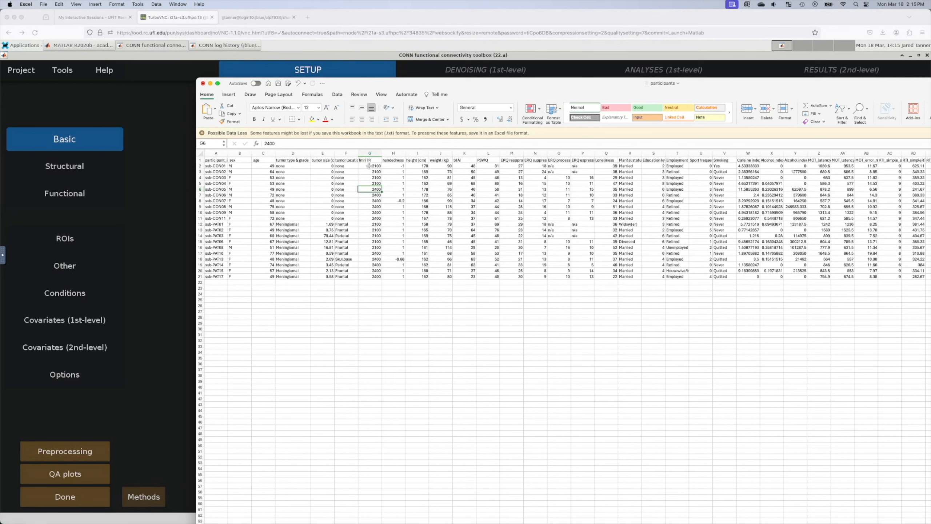
Step: Copy the 20 participants' TR values from G2:G21 and paste them at B3 on a new sheet
drag(369, 166, 373, 276)
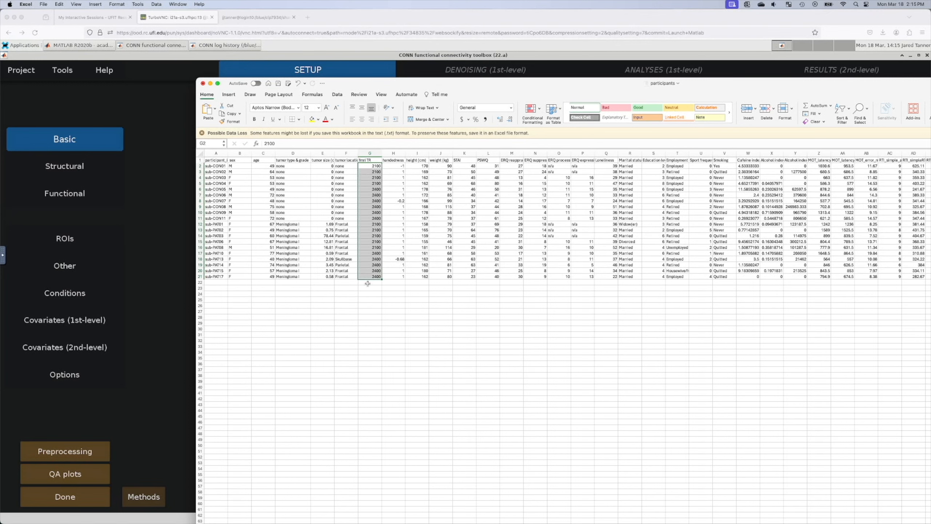
key(super+c)
drag(393, 82, 338, 28)
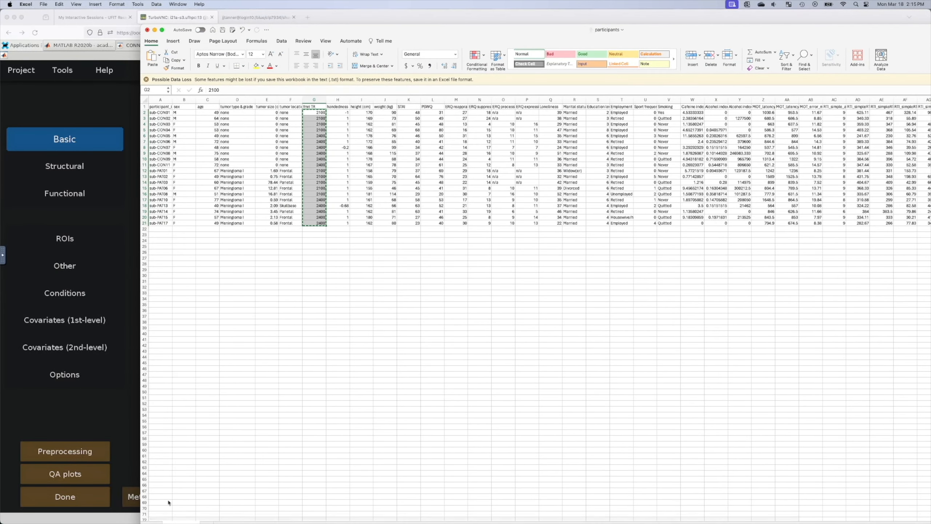
click(212, 522)
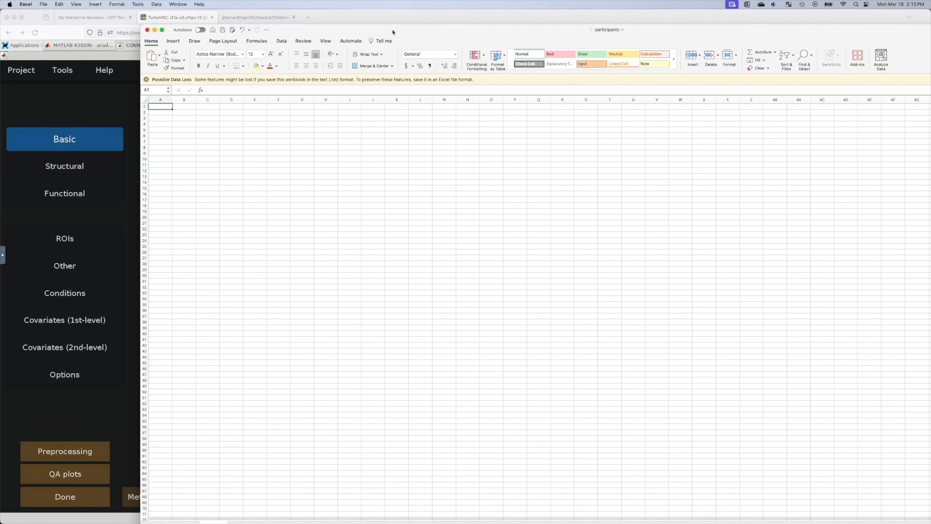
drag(392, 31, 388, 15)
click(155, 105)
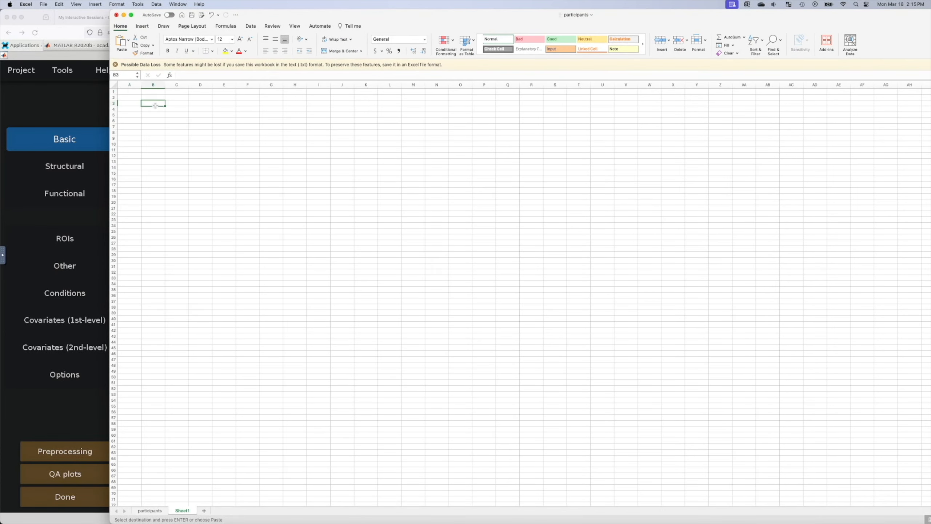
key(super+v)
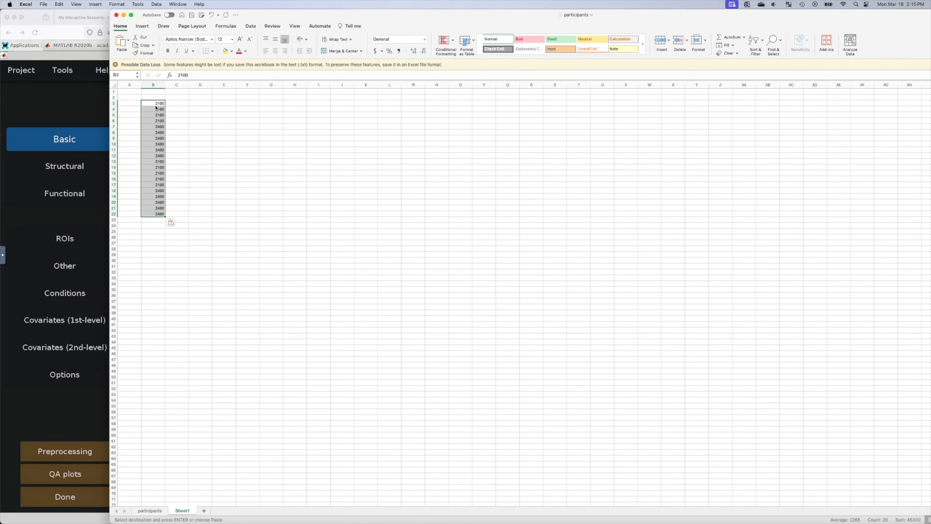
Step: Enter =B3/1000 in C3 and fill it down to C22 to convert TRs to seconds
click(184, 104)
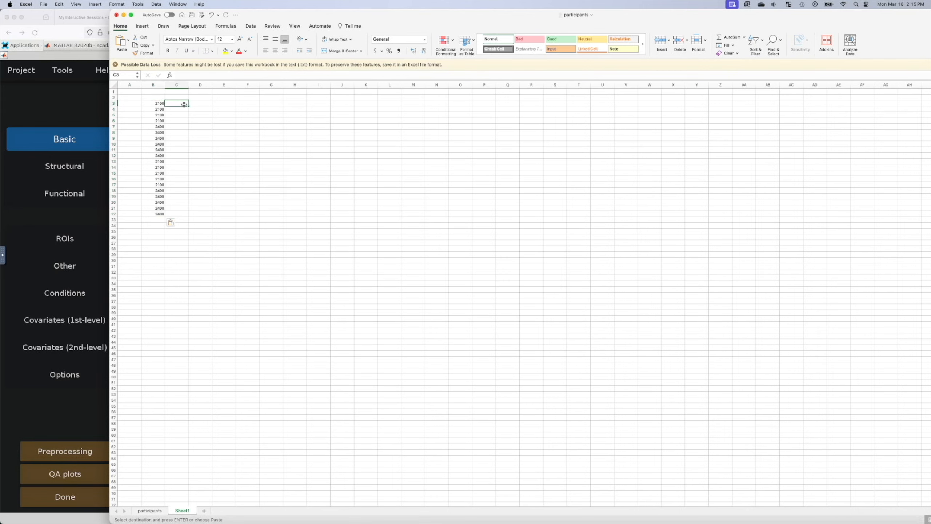
text(=)
click(147, 102)
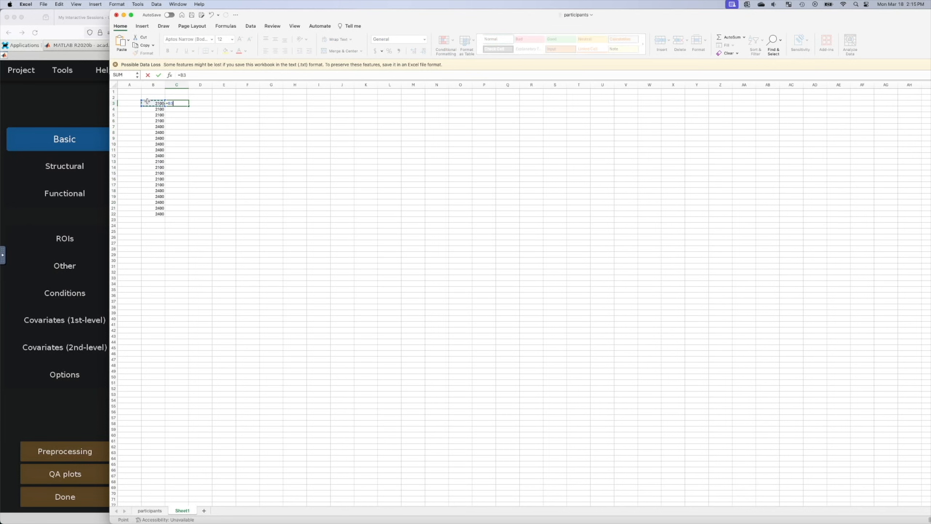
text(/1000)
click(181, 104)
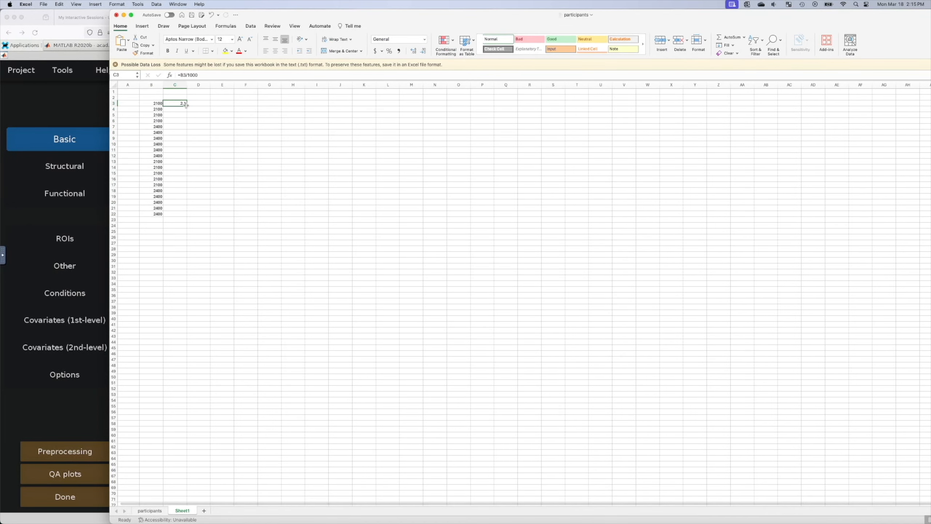
drag(186, 105, 182, 218)
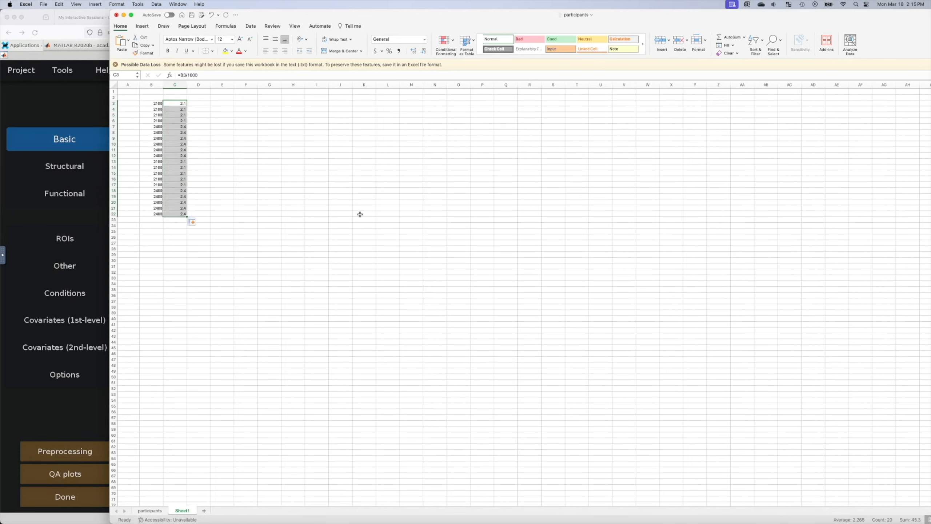
click(293, 178)
Step: Copy the 20 converted TR values in C3:C22
click(178, 106)
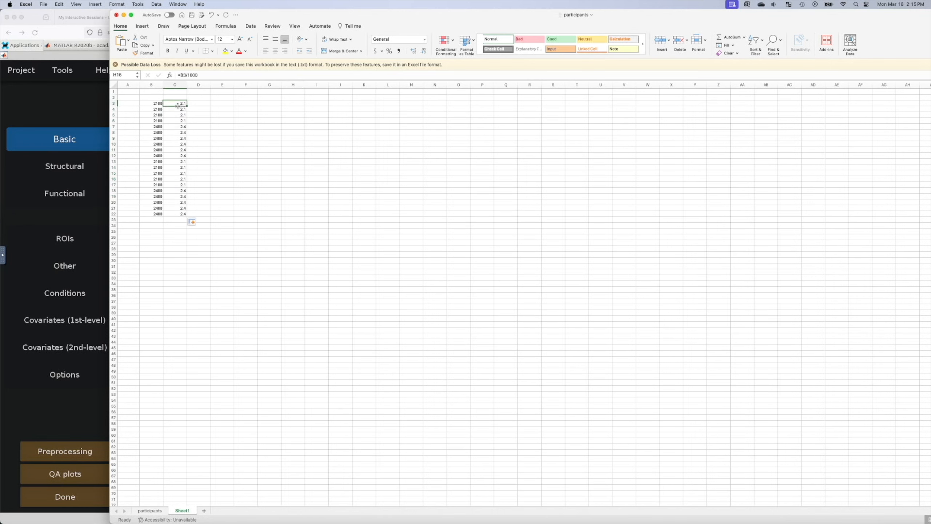
drag(178, 106, 173, 212)
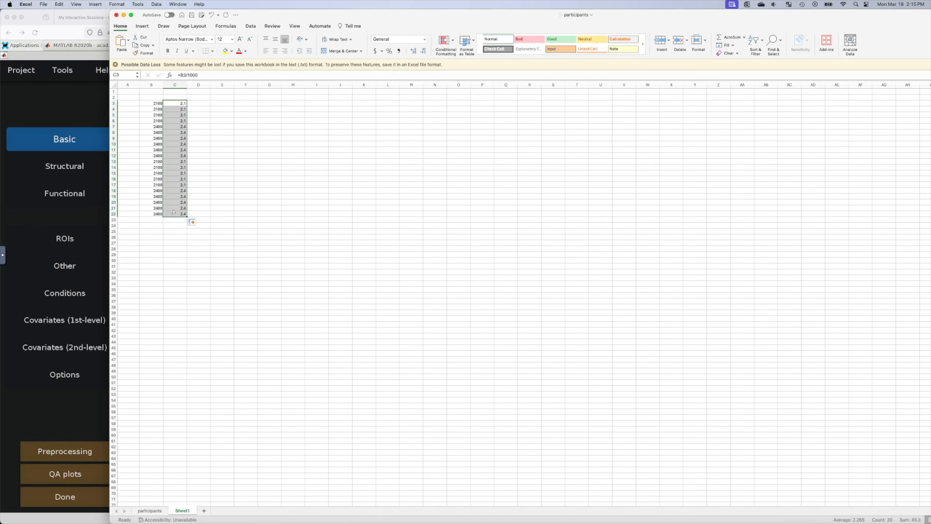
right_click(168, 193)
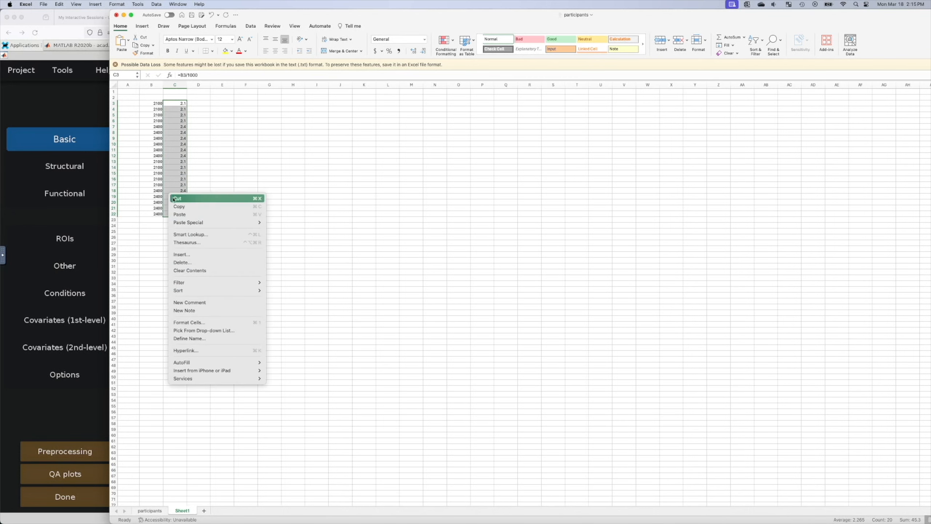
click(197, 208)
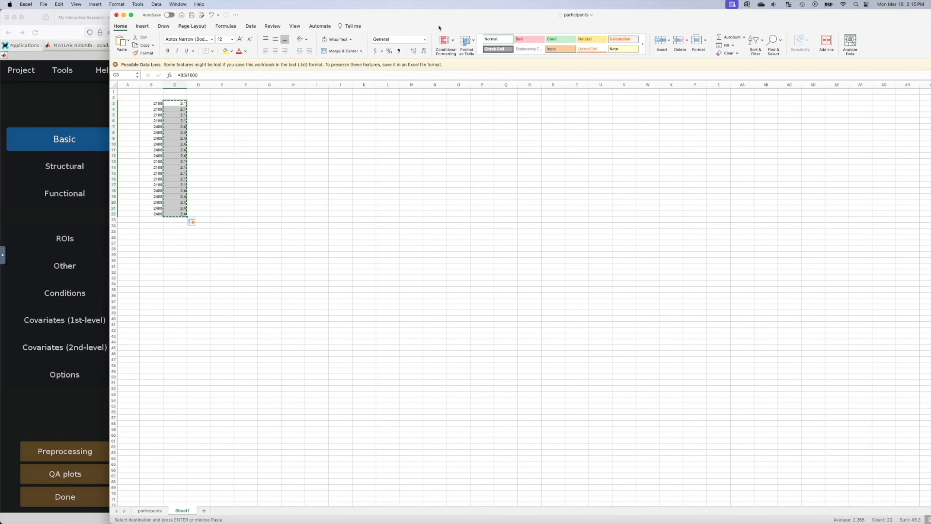
drag(440, 17, 930, 117)
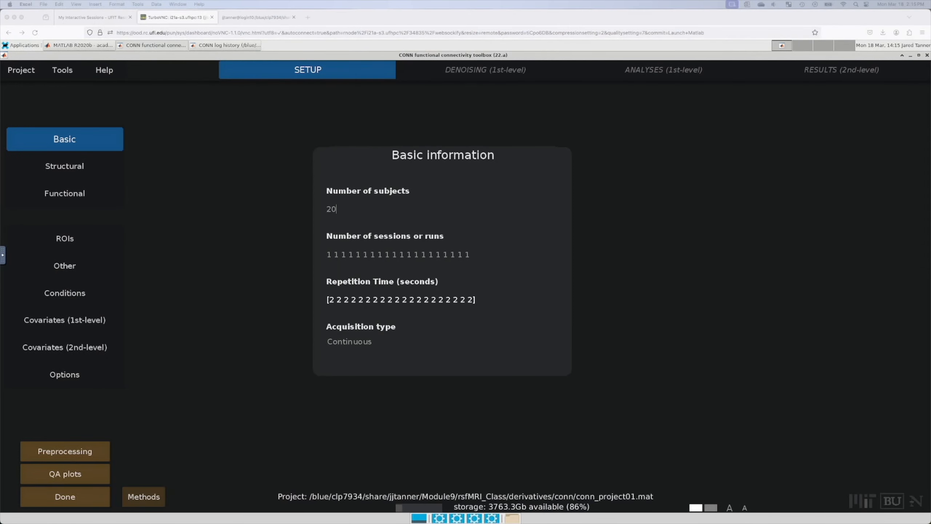
Step: Select the current Repetition Time value and empty the remote session's clipboard
click(354, 300)
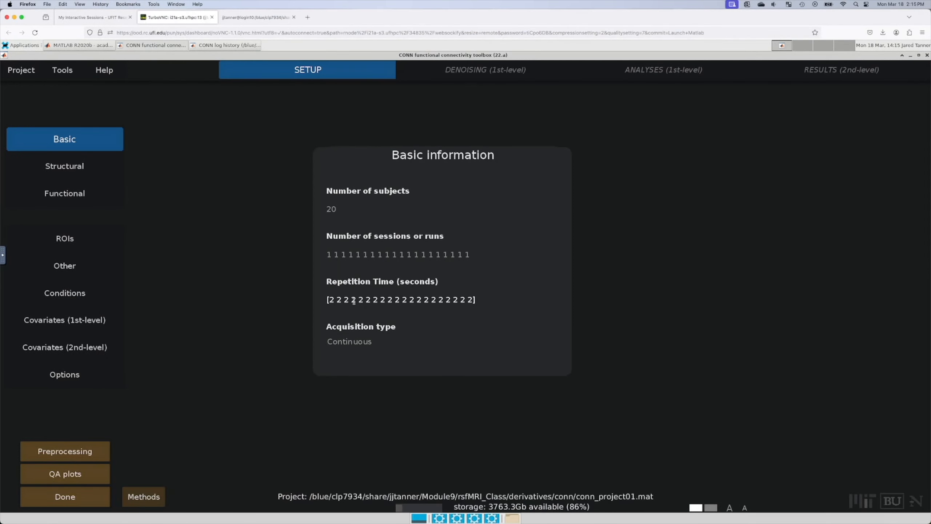
drag(475, 300, 322, 291)
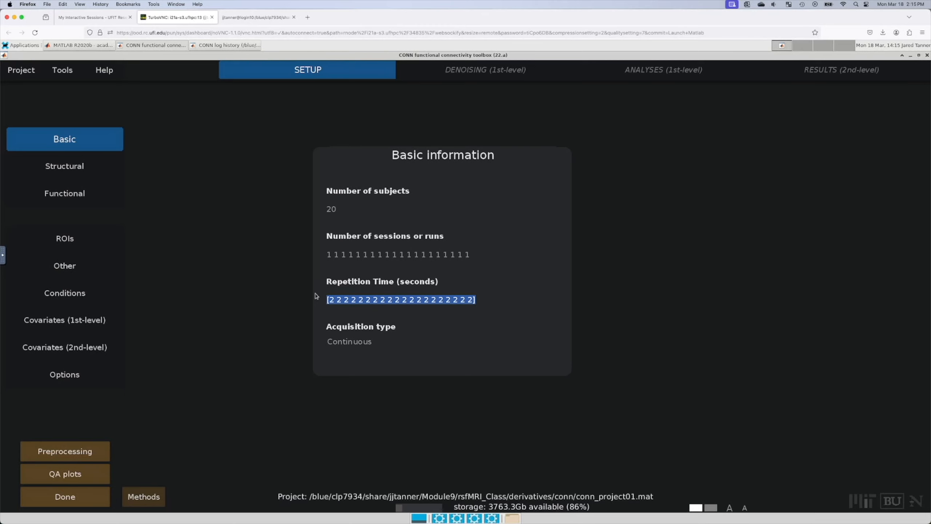
click(3, 253)
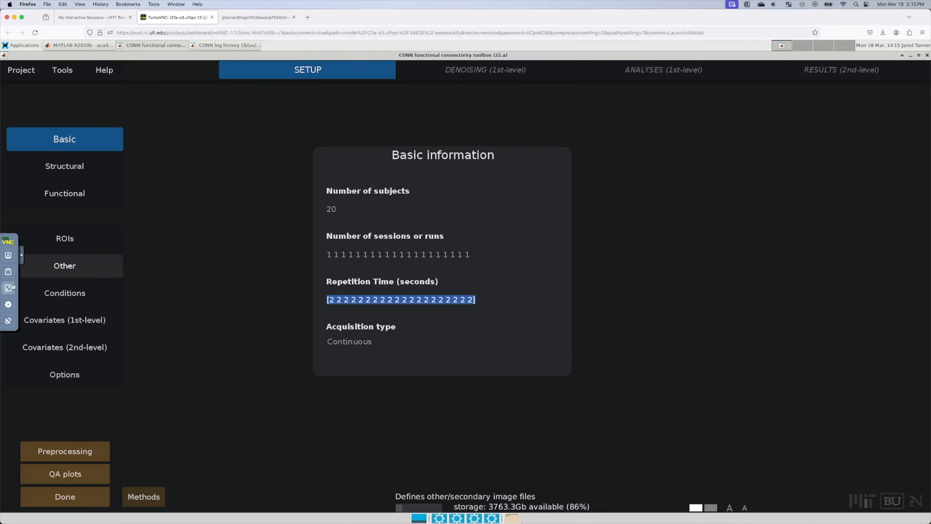
click(9, 271)
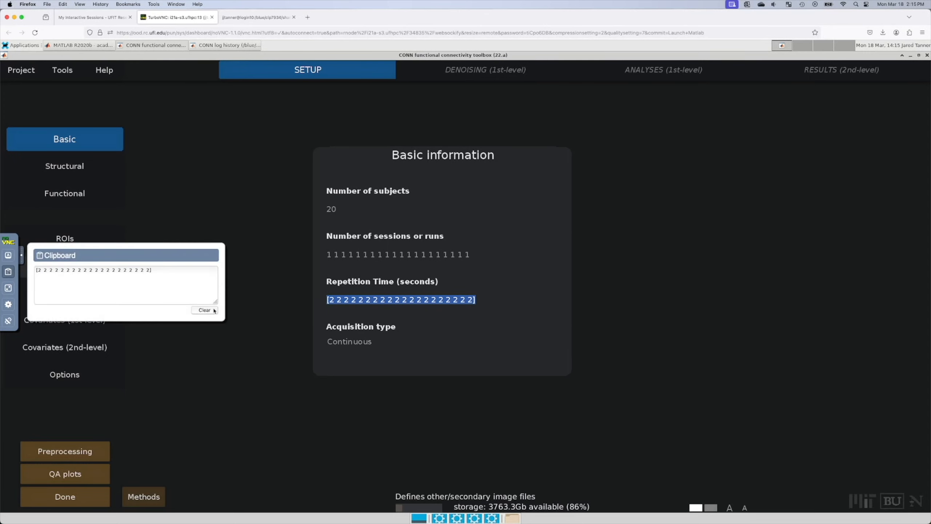
click(205, 310)
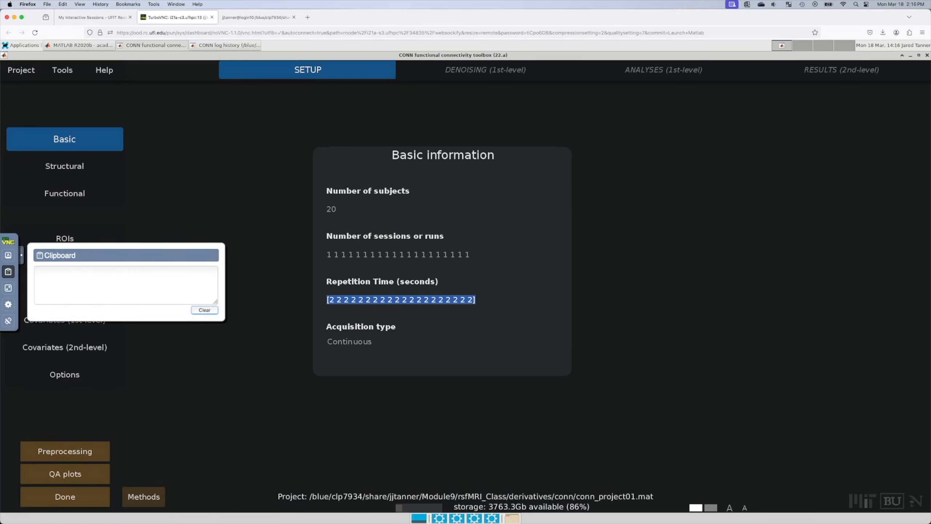
Step: Copy the seconds column again in Excel and paste it into the remote clipboard
key(super+Tab)
right_click(580, 189)
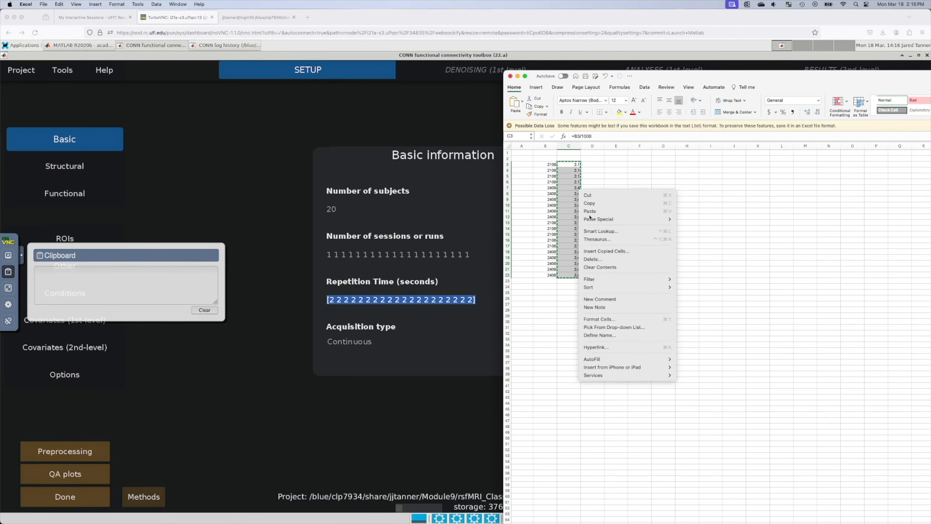
click(626, 203)
key(super+Tab)
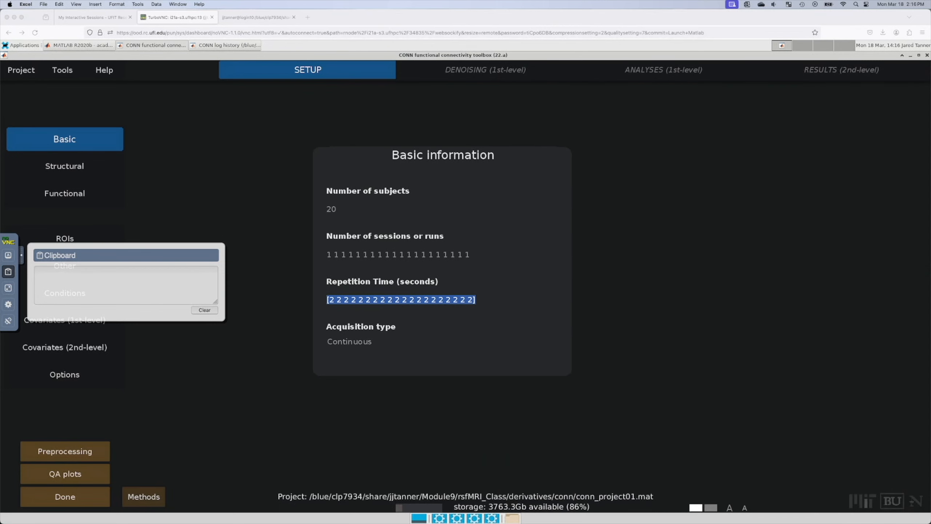
click(87, 280)
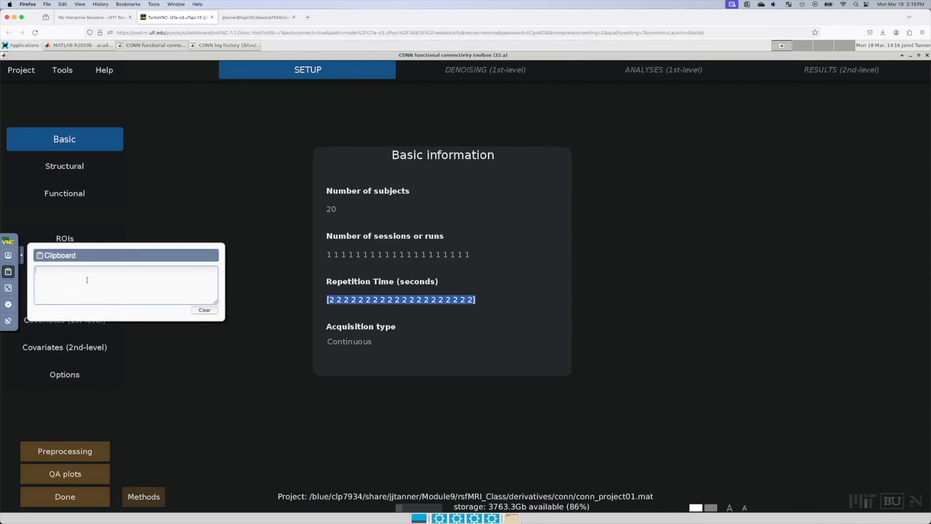
key(super+v)
scroll(87, 279, up, 5)
Step: Delete the old Repetition Time value, replace the clipboard text with the seconds list, and close the panel
click(498, 304)
drag(495, 304, 258, 299)
key(BackSpace)
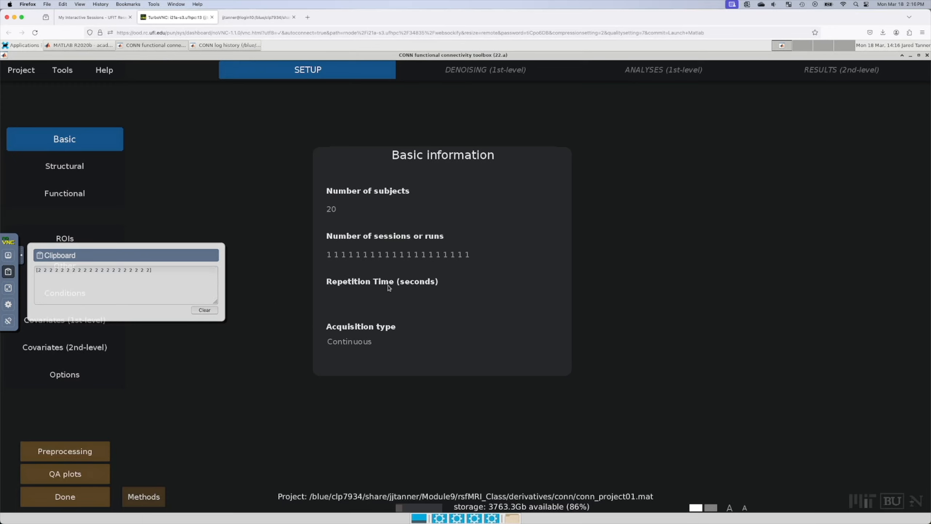
drag(188, 278, 1, 264)
key(super+v)
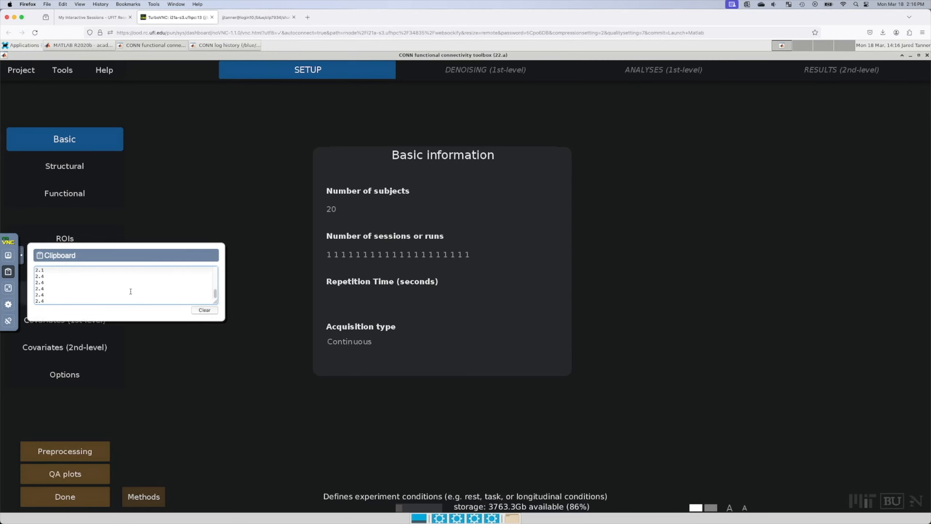
click(344, 299)
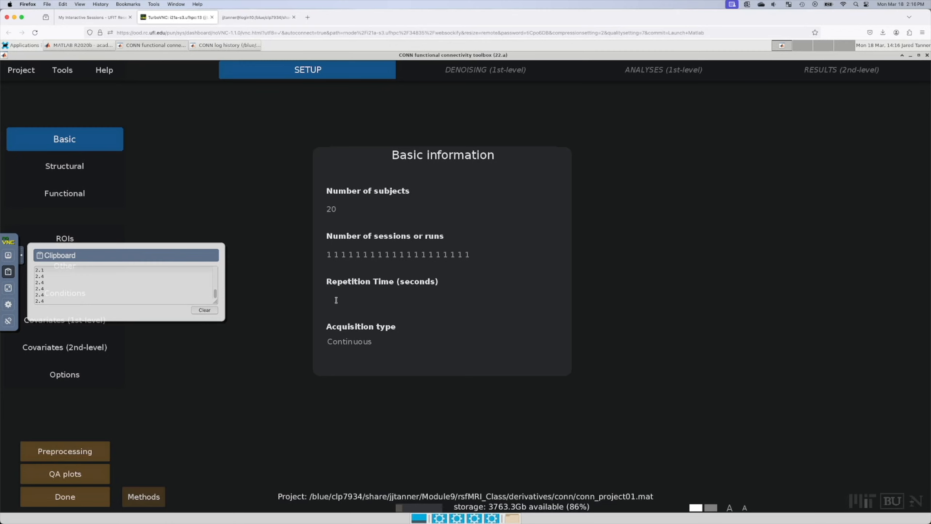
click(22, 259)
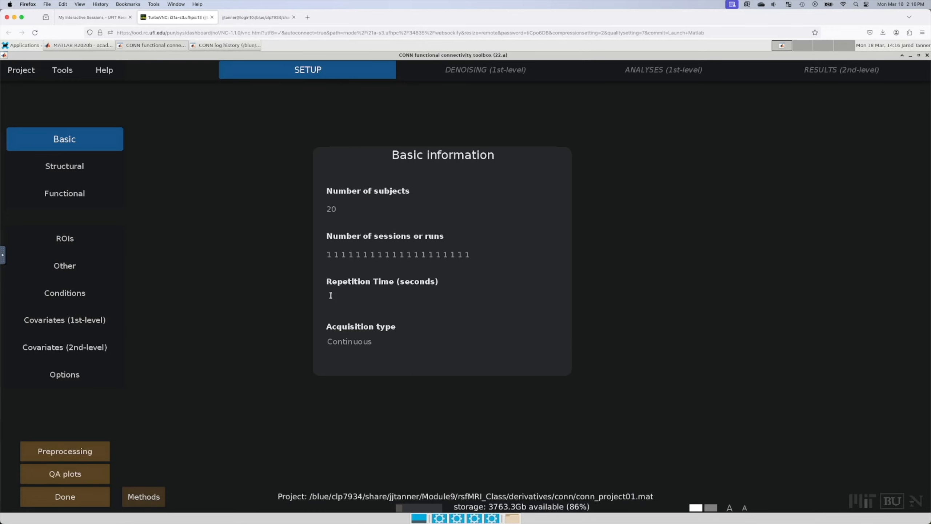
mouse_move(329, 293)
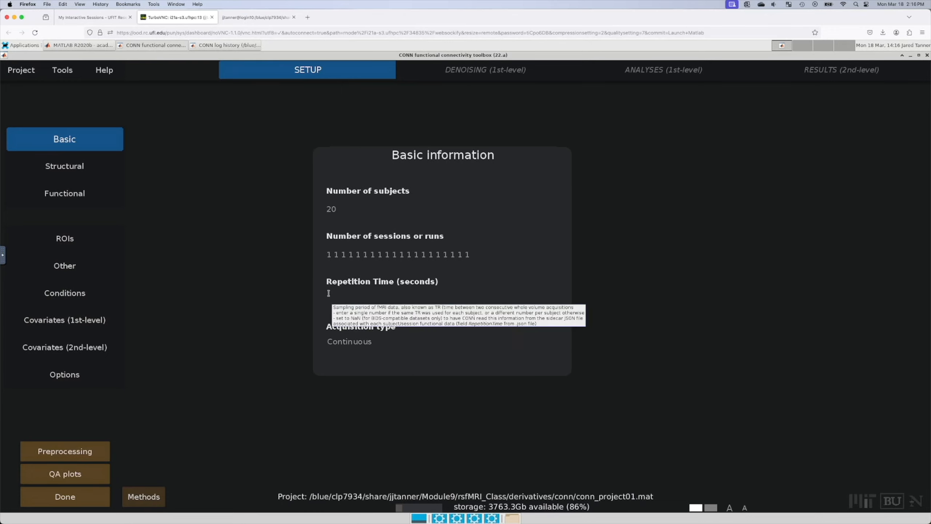
Step: Paste the 20 per-subject TRs (2.1 or 2.4 s) into Repetition Time and commit it
key(ctrl+v)
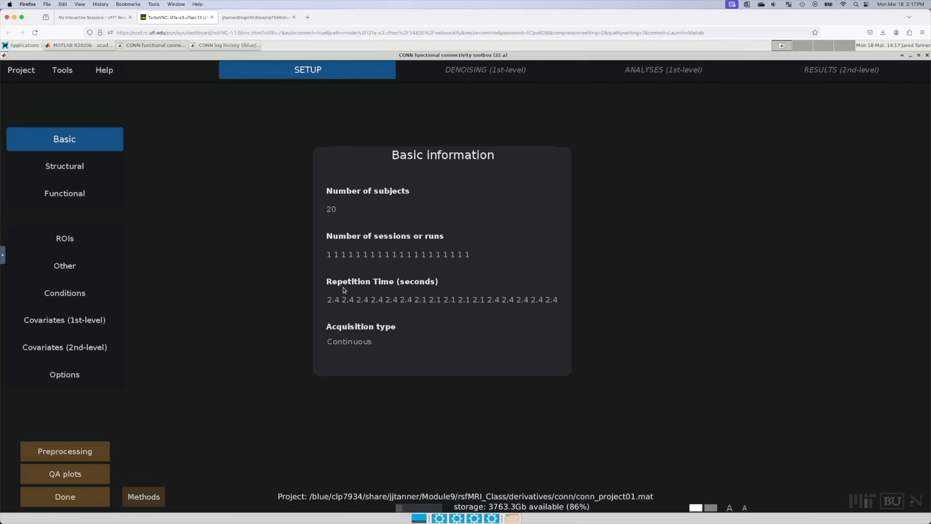
mouse_move(397, 296)
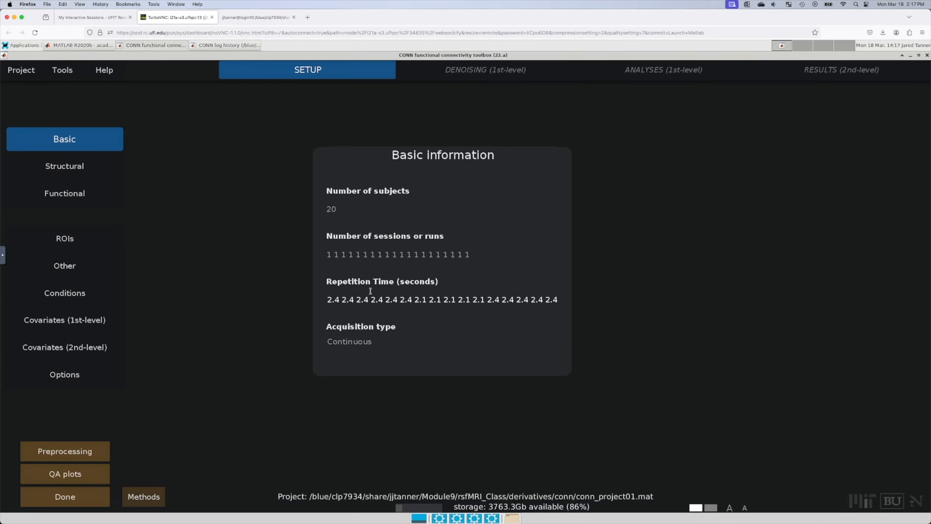
mouse_move(370, 291)
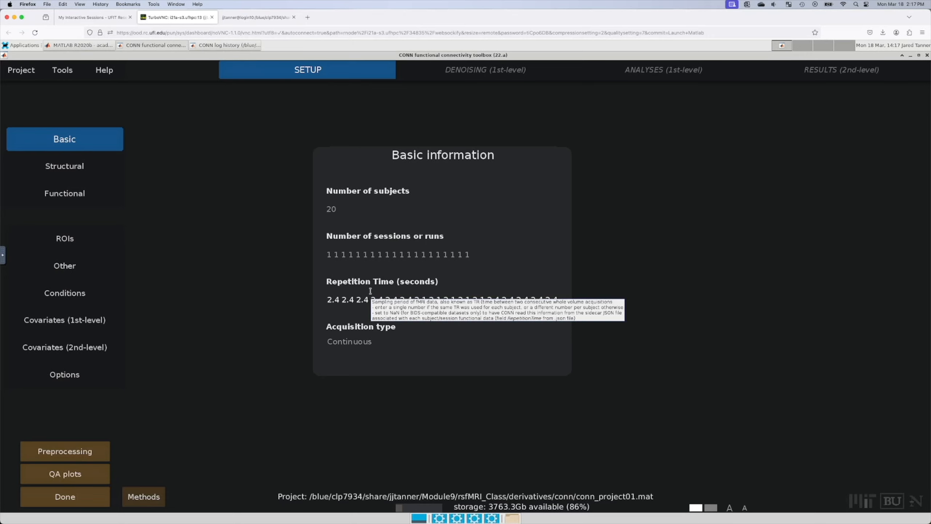
click(665, 215)
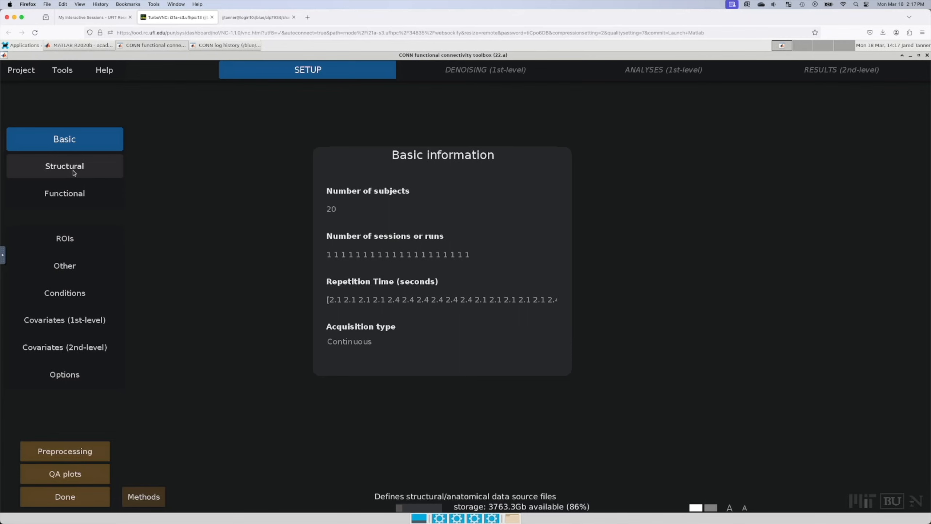
Step: In Structural, browse to Module9/rsfMRI_Class and search subfolders for *T1w.nii.gz files
click(47, 169)
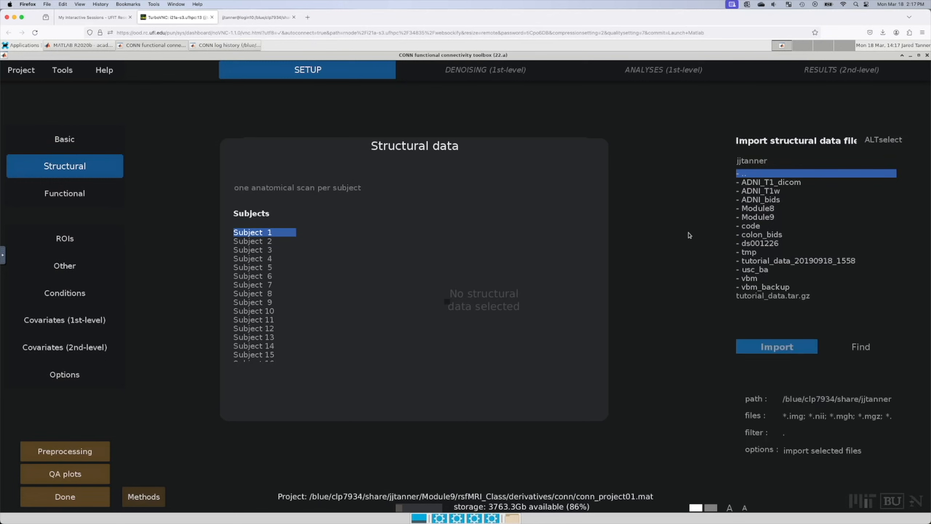
double_click(767, 218)
double_click(767, 185)
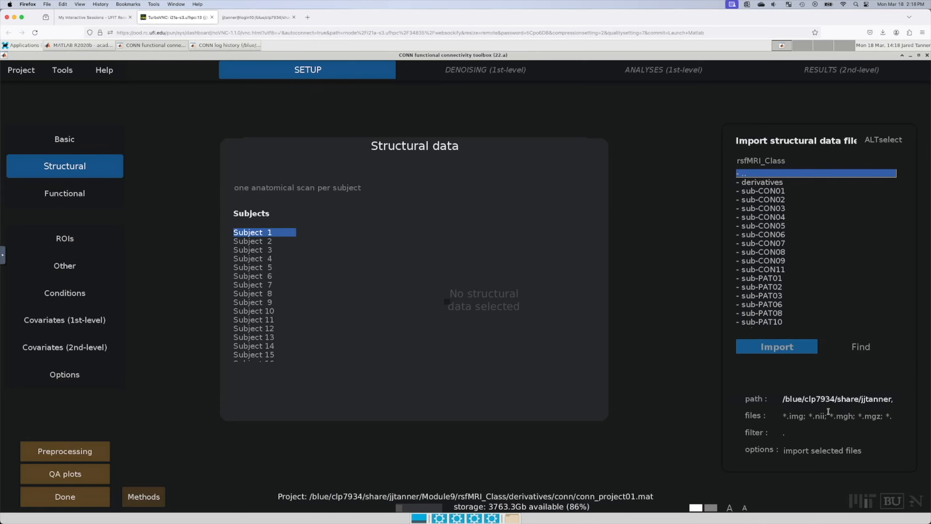
drag(783, 417, 894, 417)
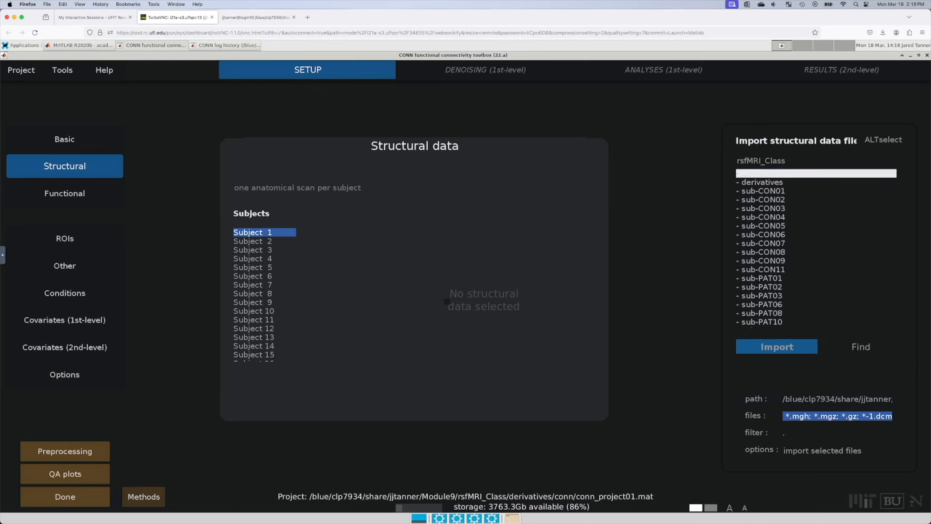
key(BackSpace)
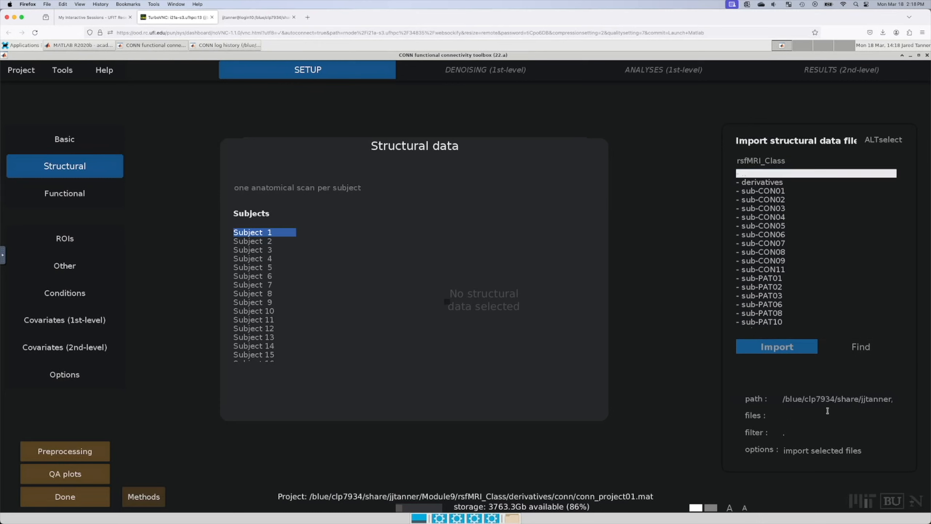
text(*T1w.nii.gz)
click(856, 351)
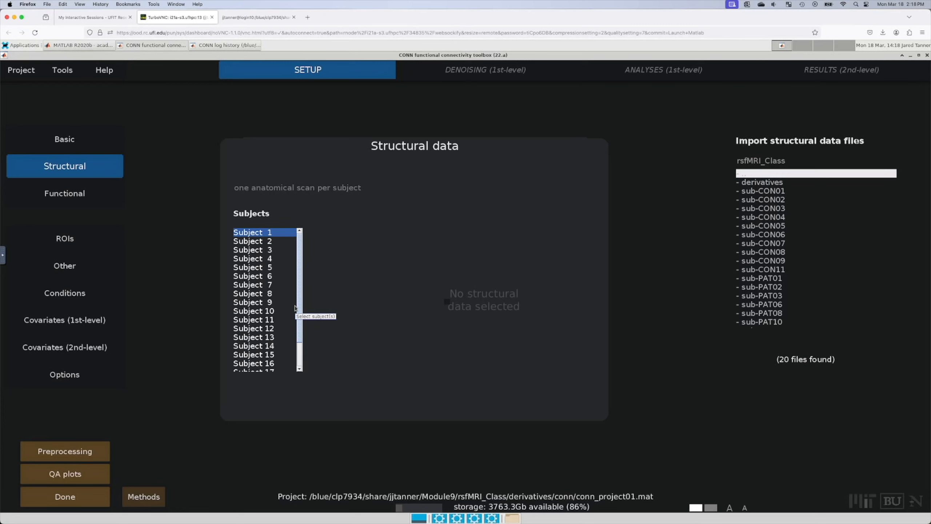
Step: Import the 20 found T1w files for all 20 subjects and accept the assignment
scroll(289, 245, down, 2)
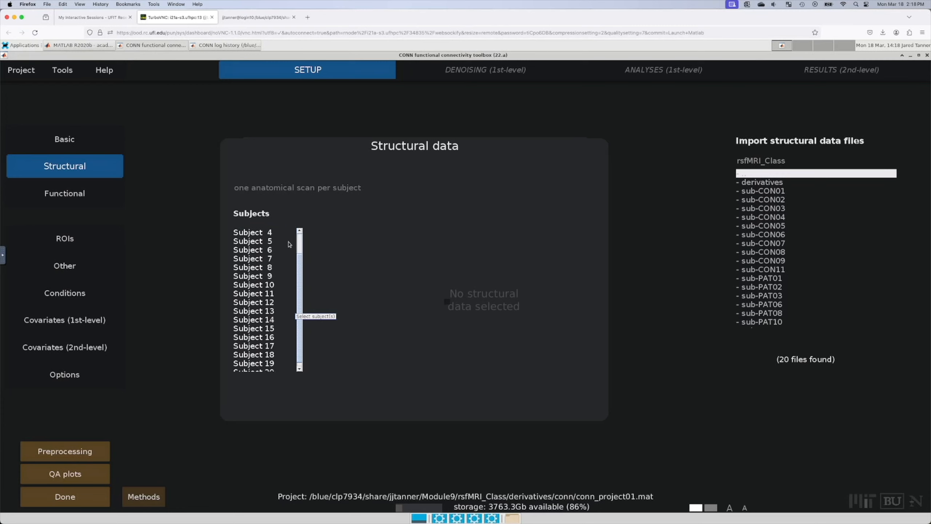
scroll(252, 231, up, 2)
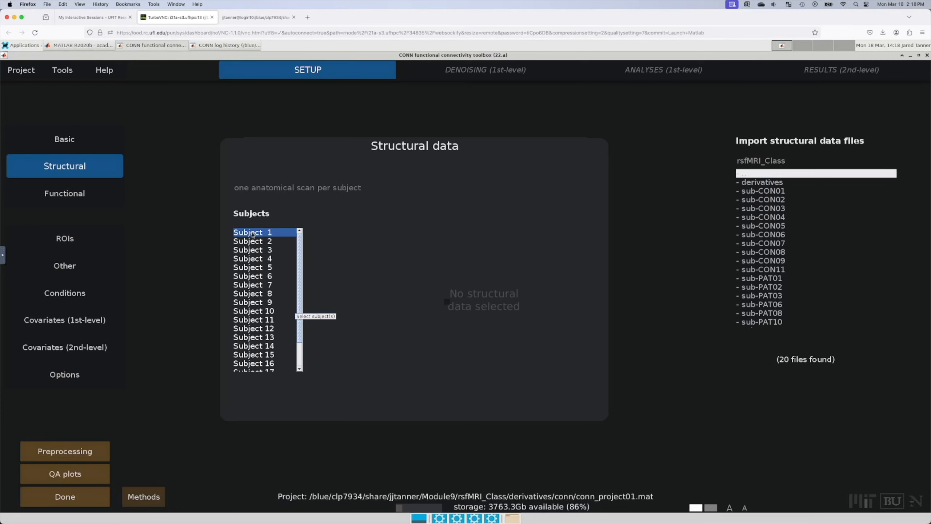
scroll(258, 304, down, 2)
shift+click(258, 367)
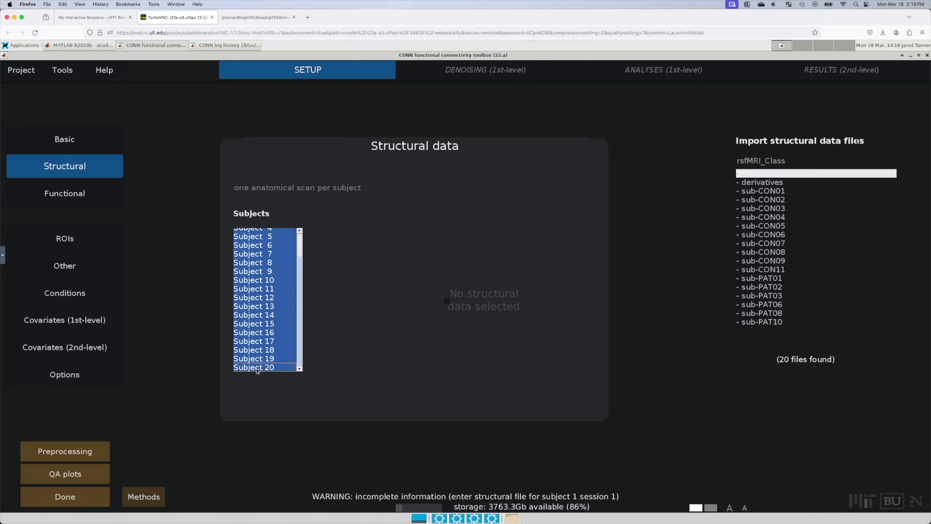
scroll(847, 258, down, 7)
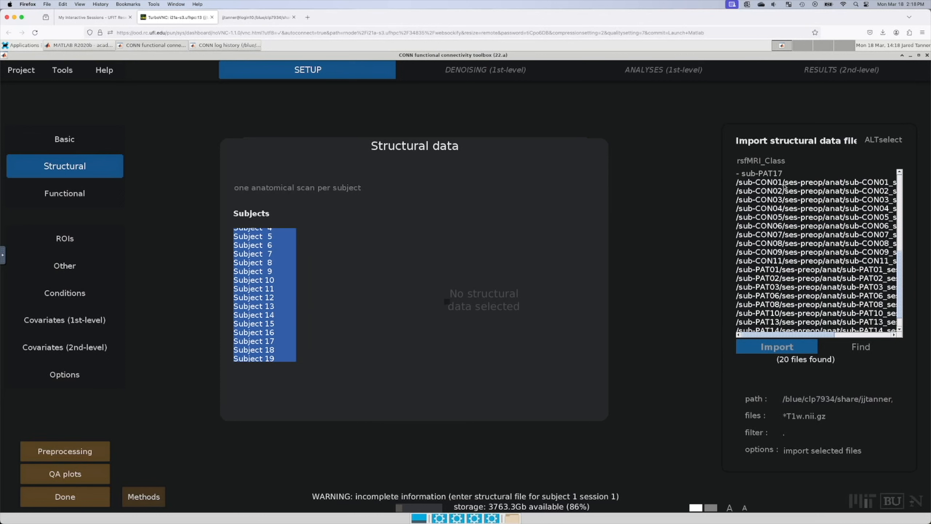
click(784, 185)
scroll(790, 256, down, 1)
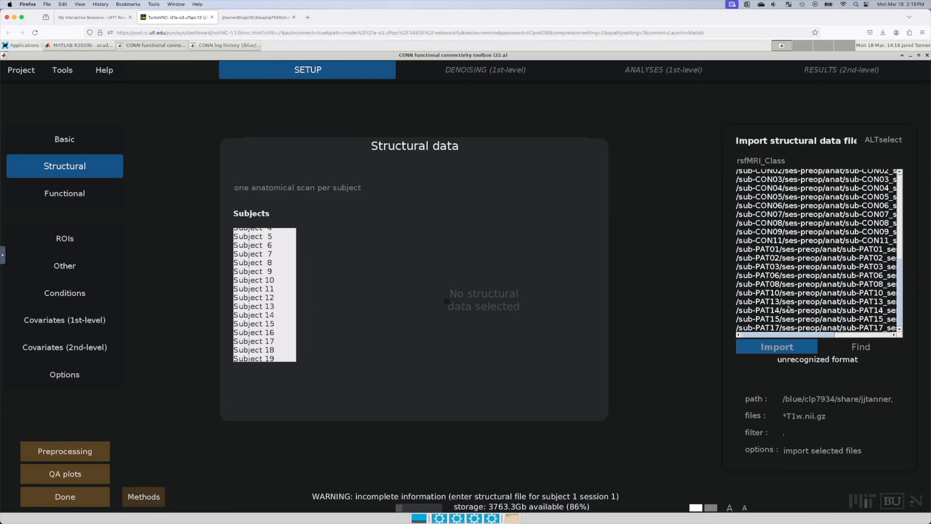
shift+click(784, 328)
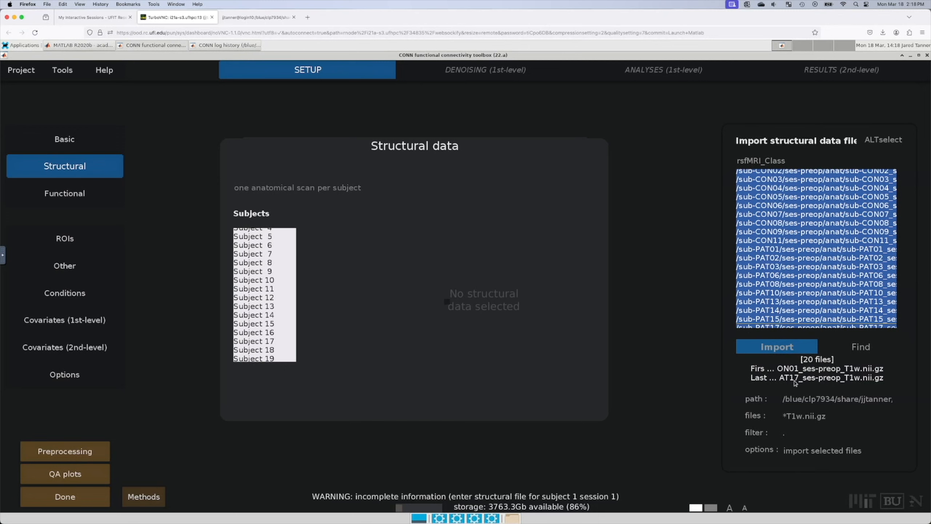
click(793, 350)
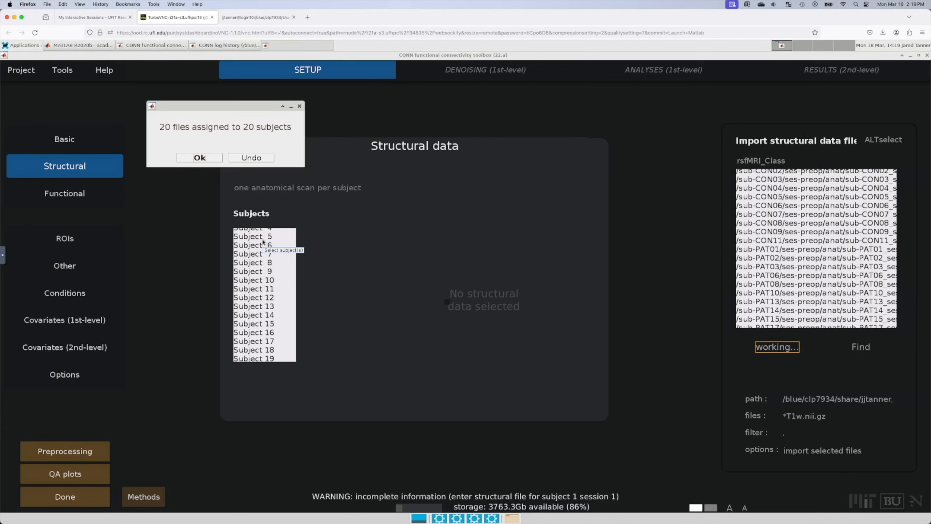
click(199, 159)
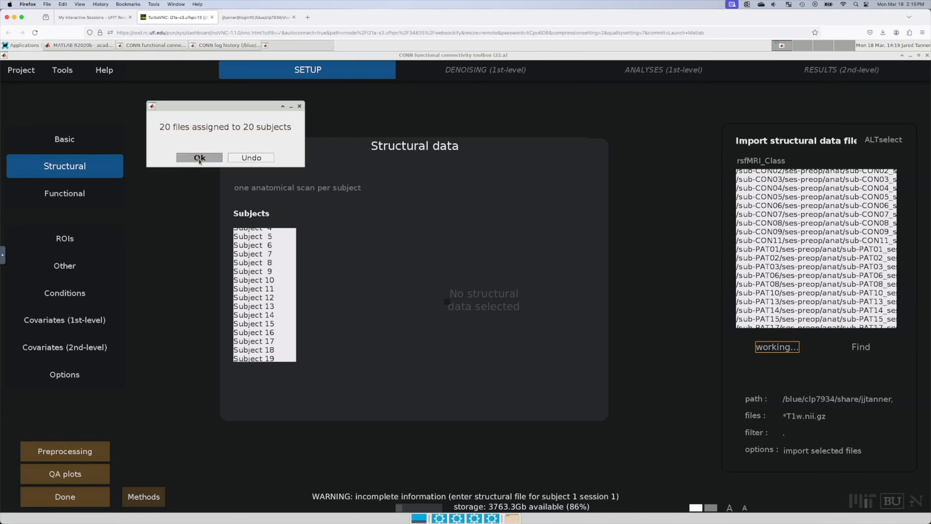
Step: Preview the structural scans of subjects 7, 15, 3, 14 and 20
click(272, 256)
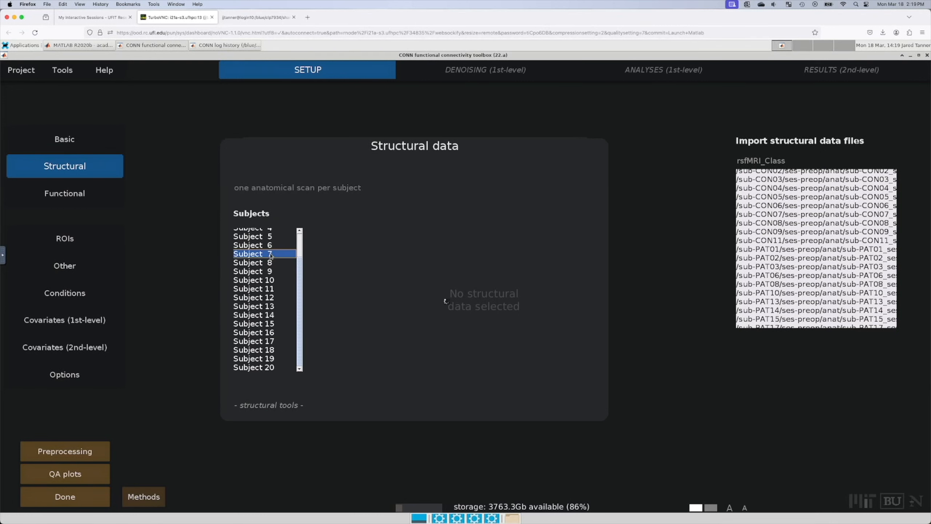
click(262, 322)
scroll(262, 323, up, 2)
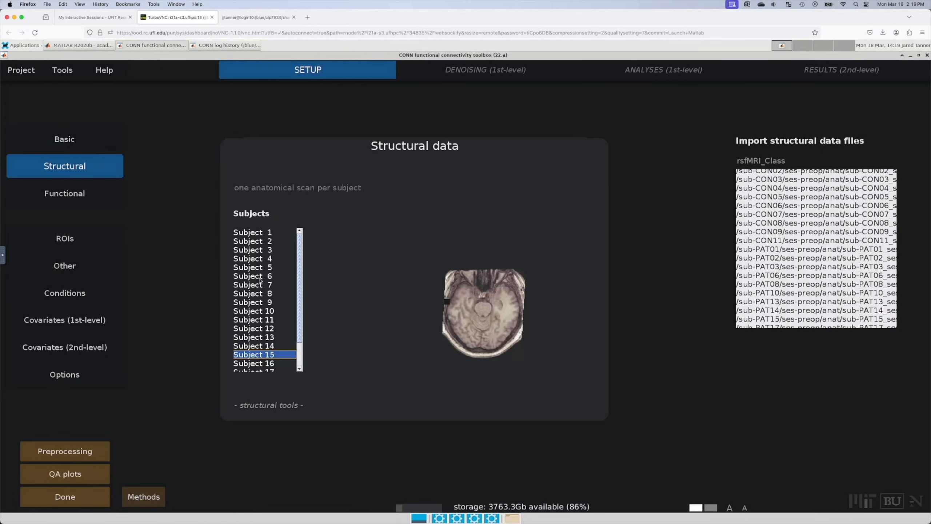
click(262, 249)
click(255, 346)
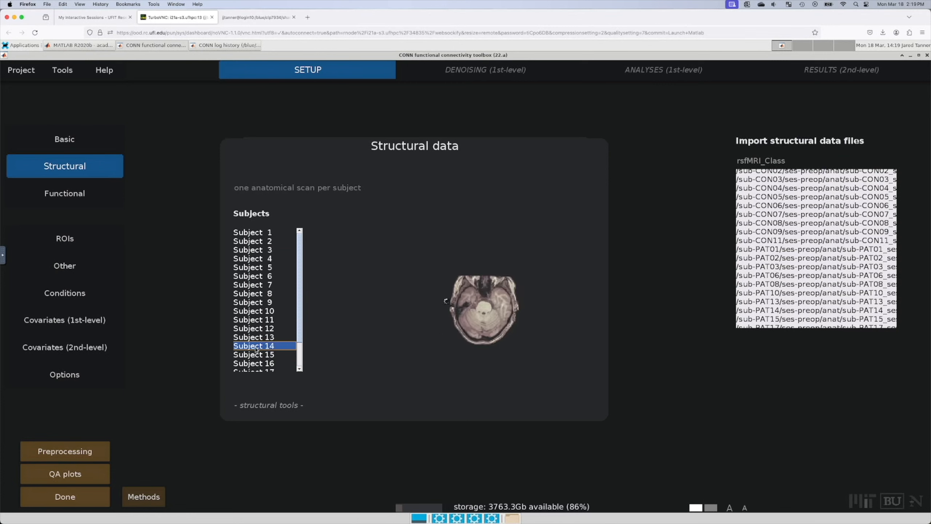
scroll(256, 349, down, 2)
click(258, 367)
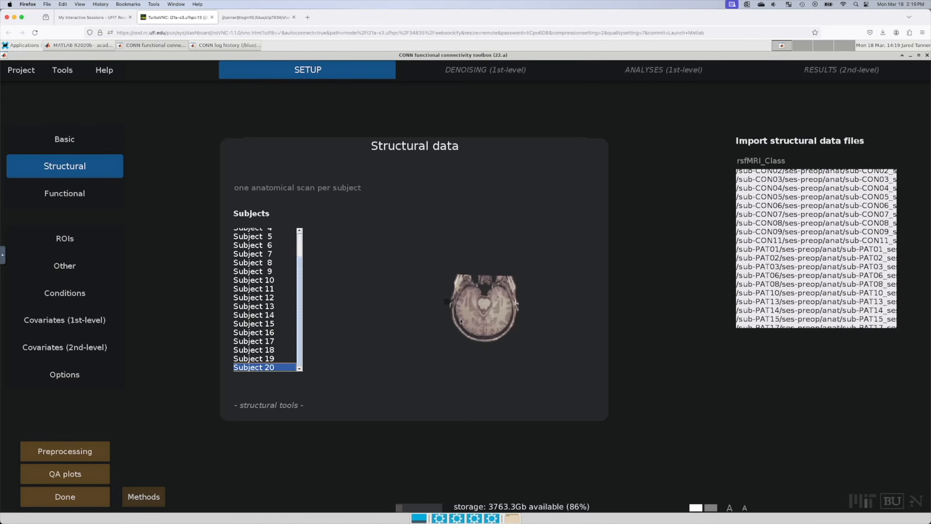
Step: Preview subjects 5, 12, 13 and 14, then go to the Functional setup
mouse_move(436, 293)
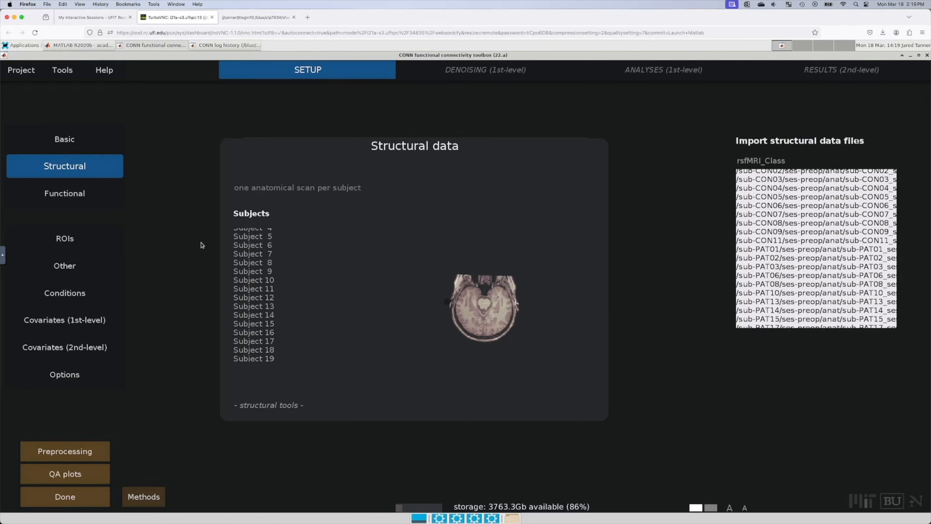
click(260, 236)
click(264, 299)
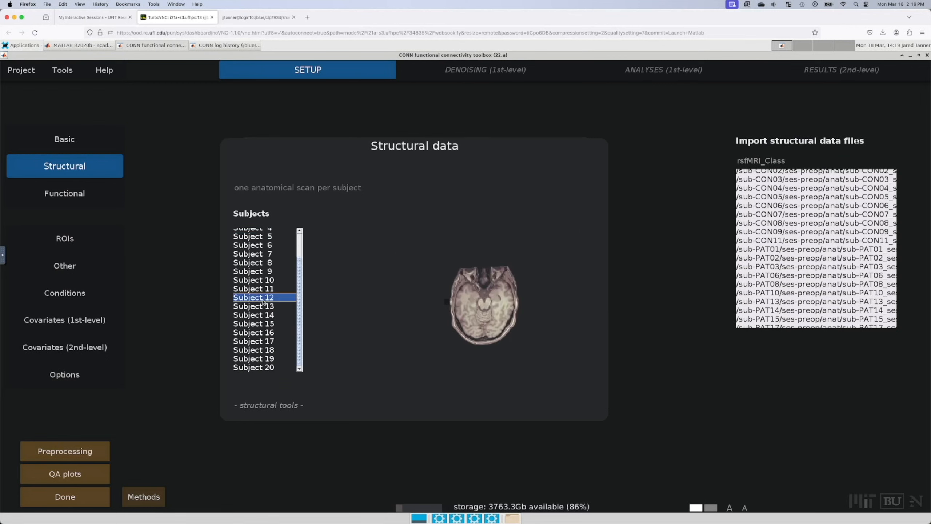
click(263, 308)
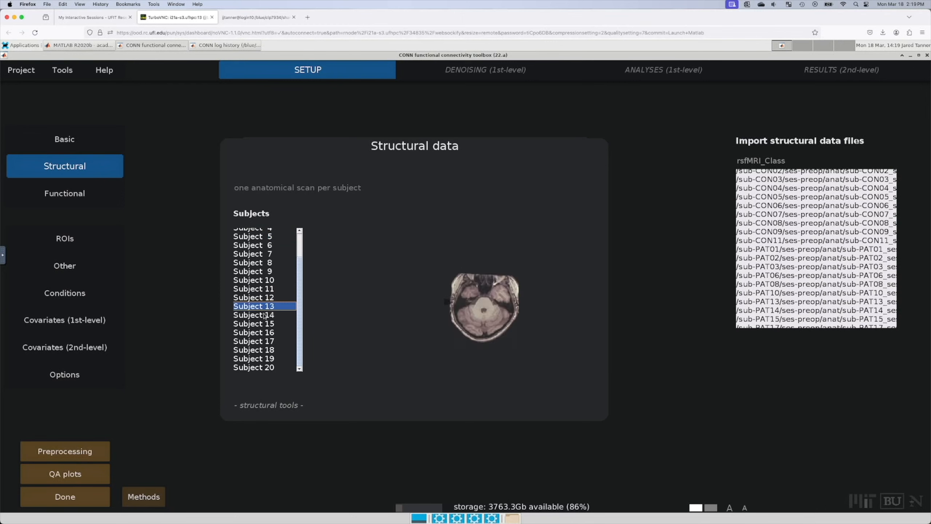
click(264, 315)
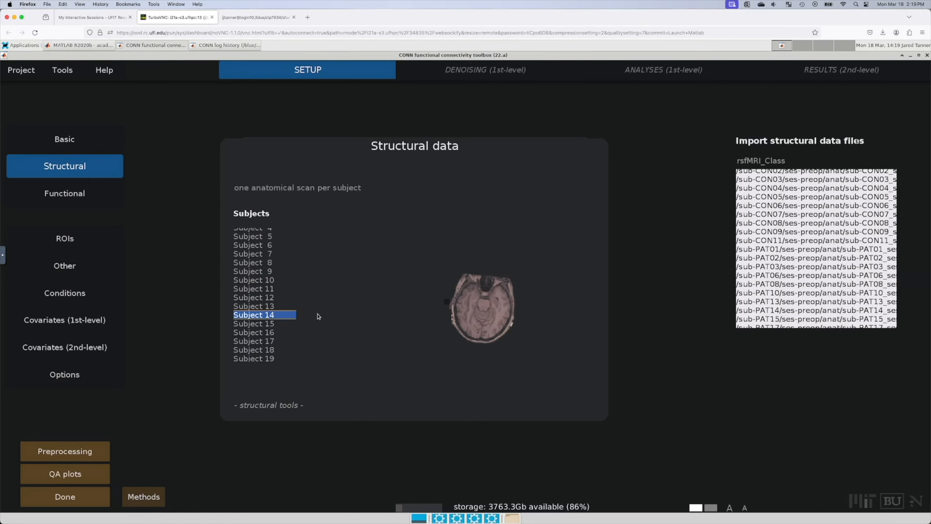
click(61, 194)
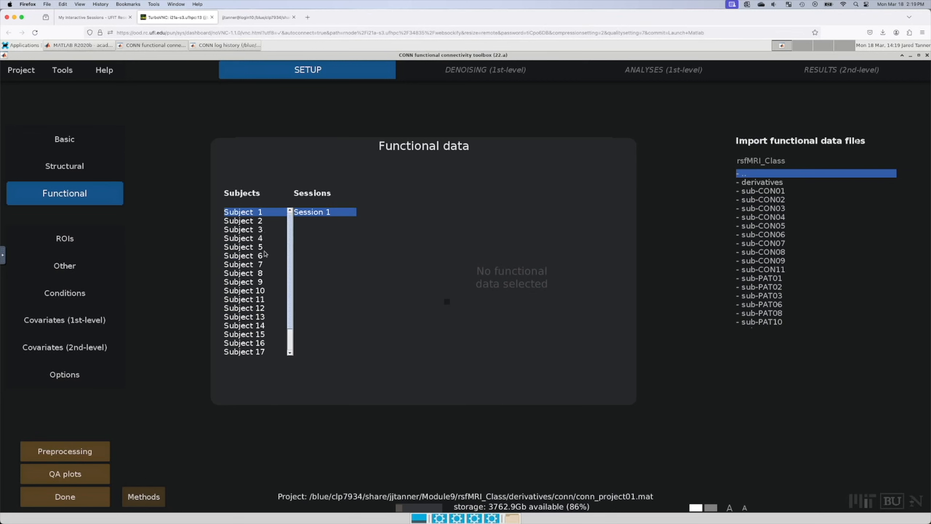
Step: Select all subjects and search subfolders for *bold.nii.gz functional files
scroll(259, 291, down, 1)
shift+click(258, 351)
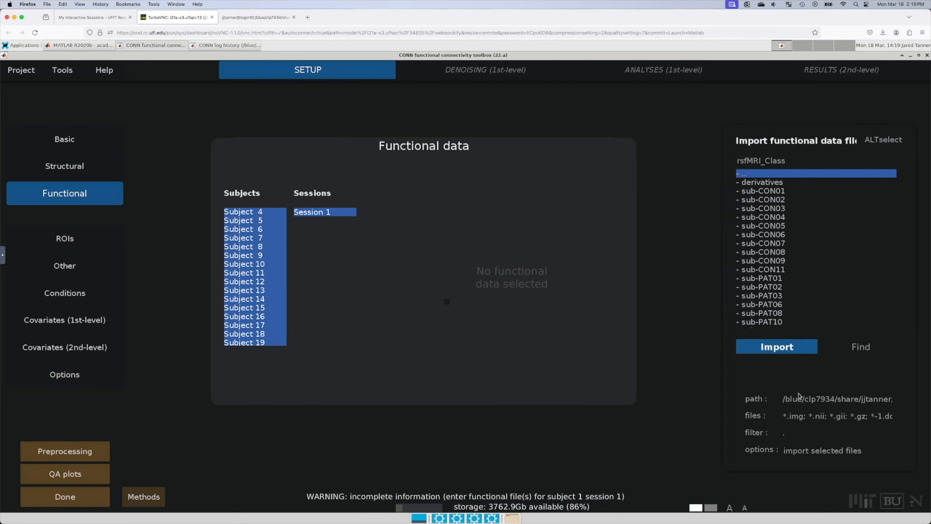
triple_click(783, 416)
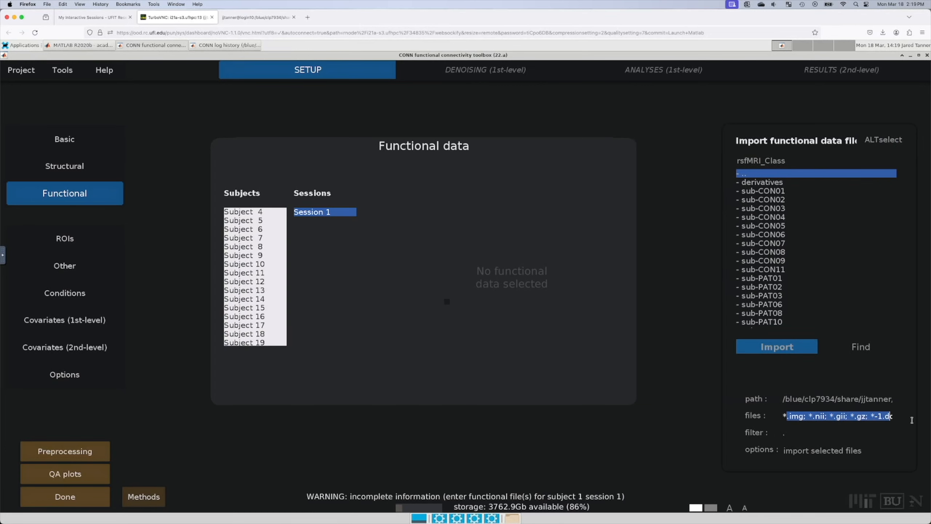
key(BackSpace)
text(*bold.nii.gz)
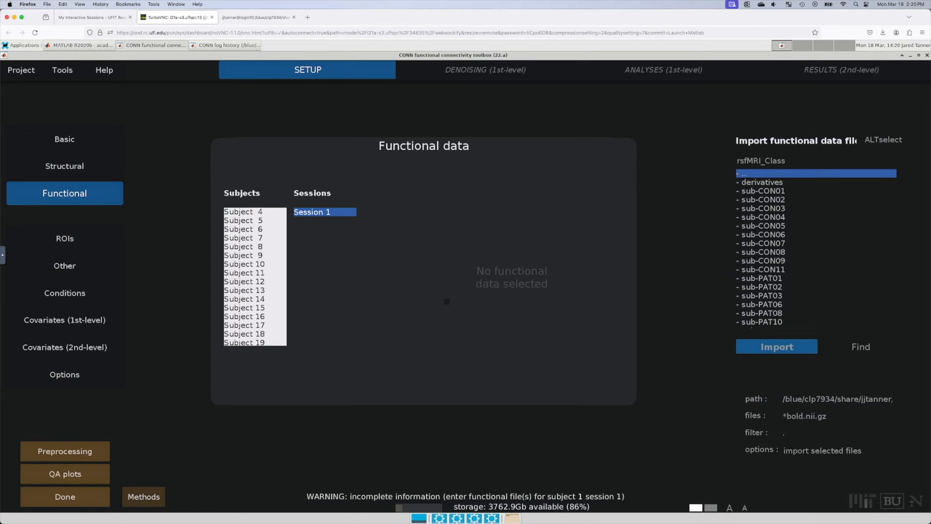
click(858, 345)
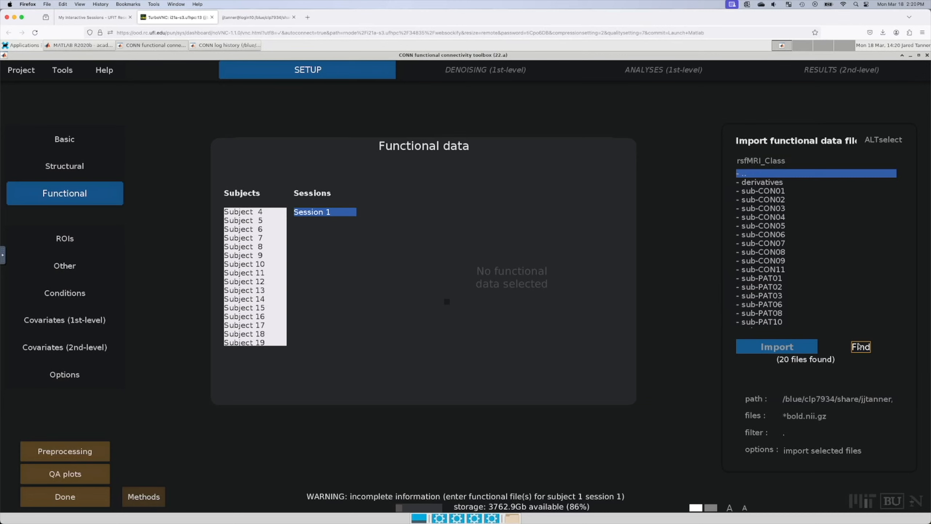
click(859, 346)
Step: Select all 20 found bold files and import them as functional data
click(806, 238)
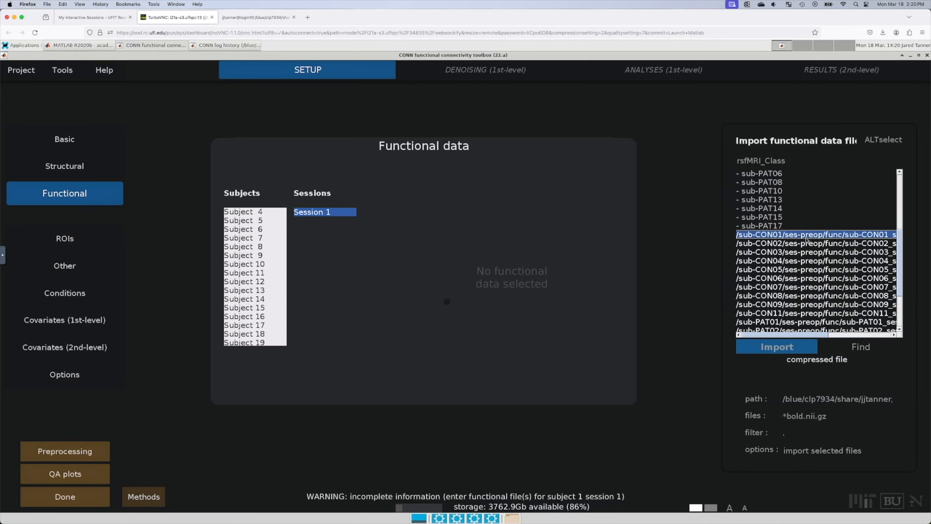
scroll(803, 320, down, 3)
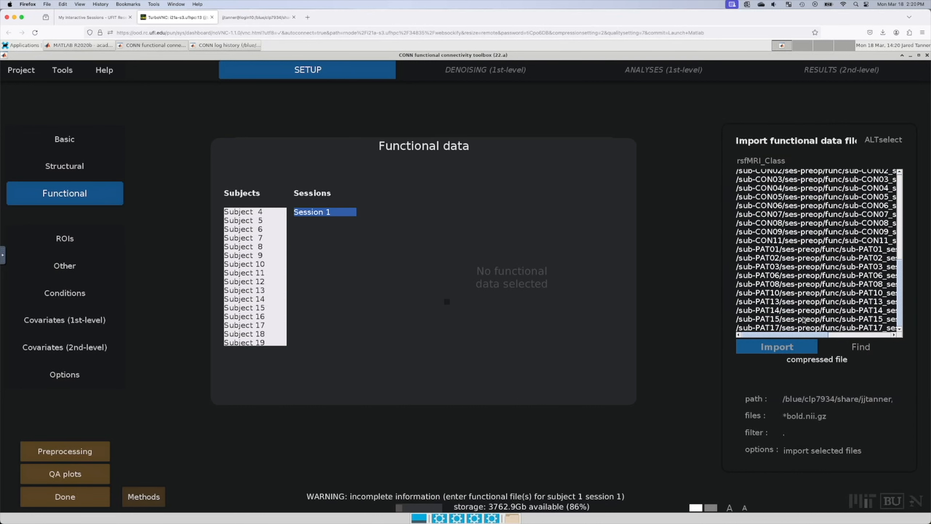
shift+click(831, 330)
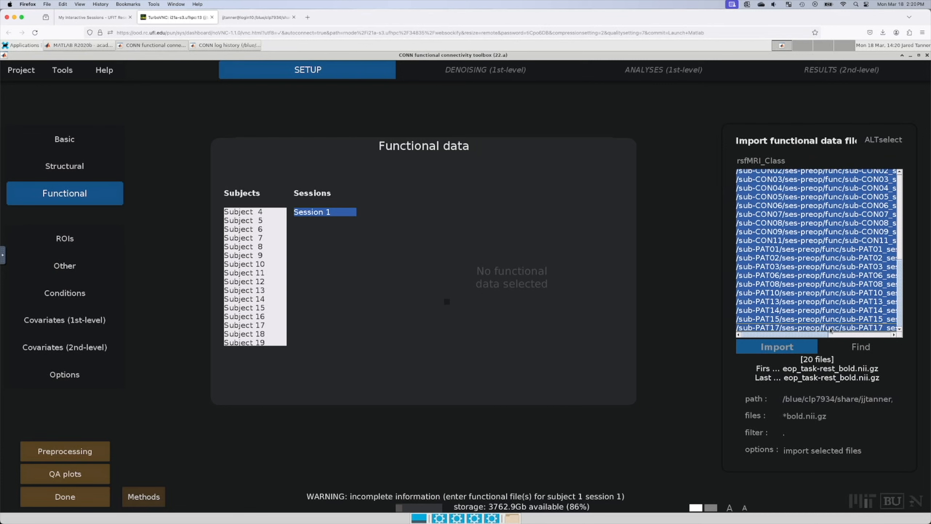
click(793, 351)
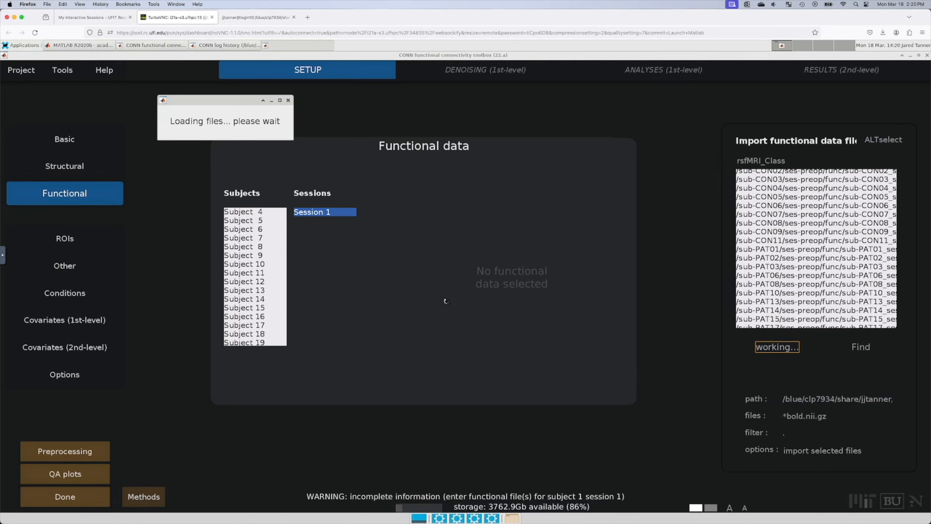
Step: Accept the 20-file assignment, preview subjects 6, 16, 20, 2 and 5, then go to ROIs
key(super+Tab)
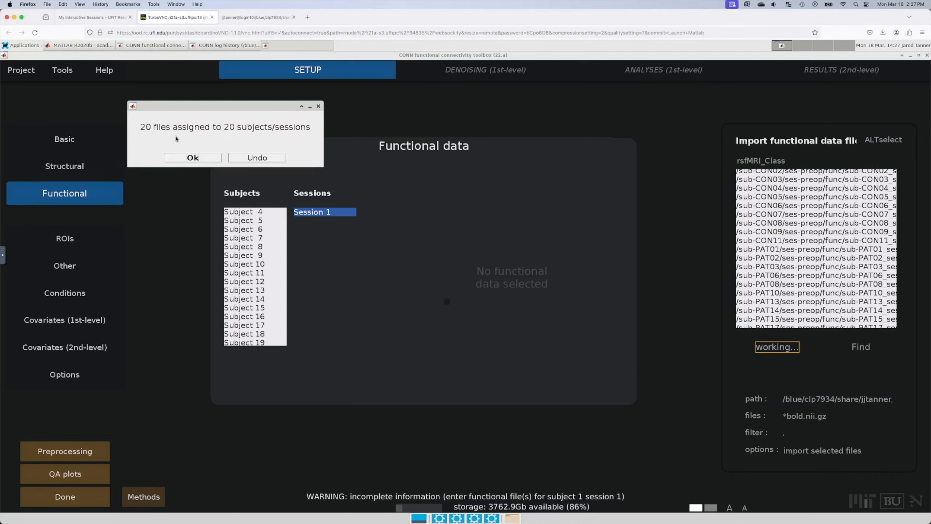
click(194, 160)
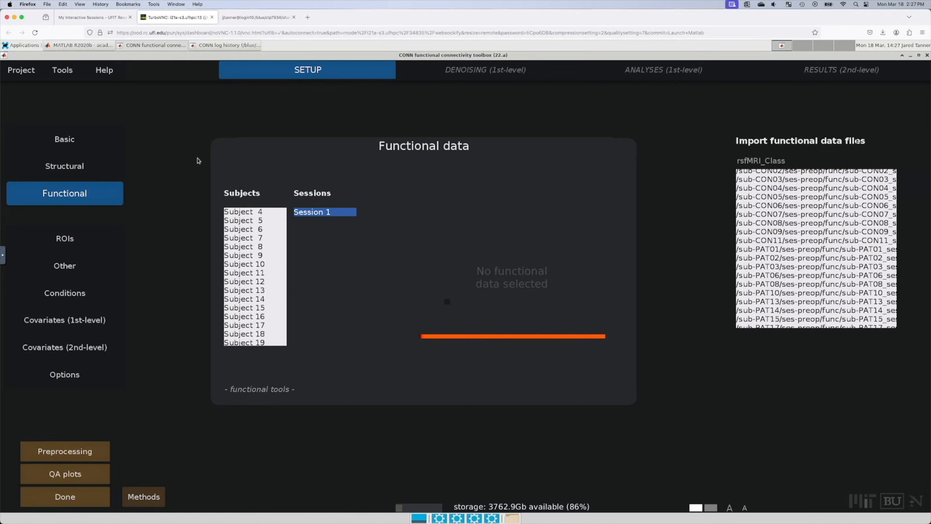
click(250, 228)
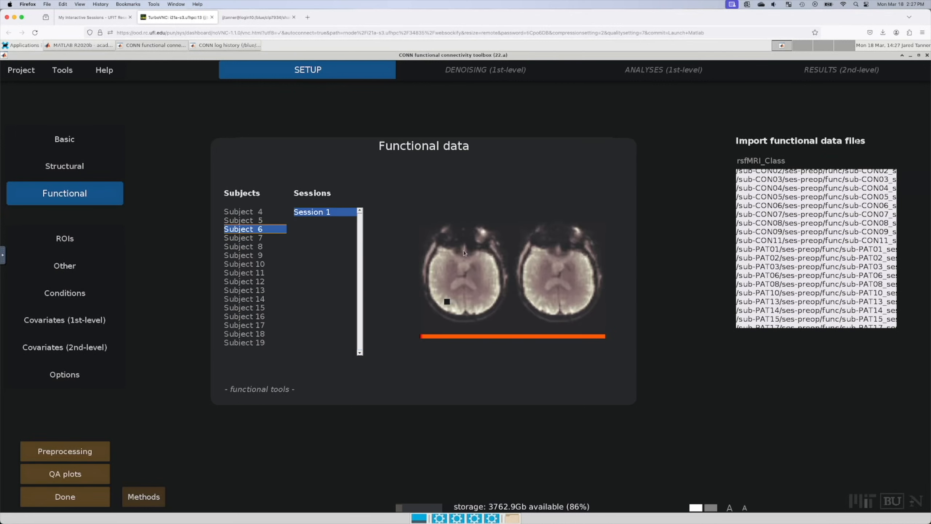
click(250, 315)
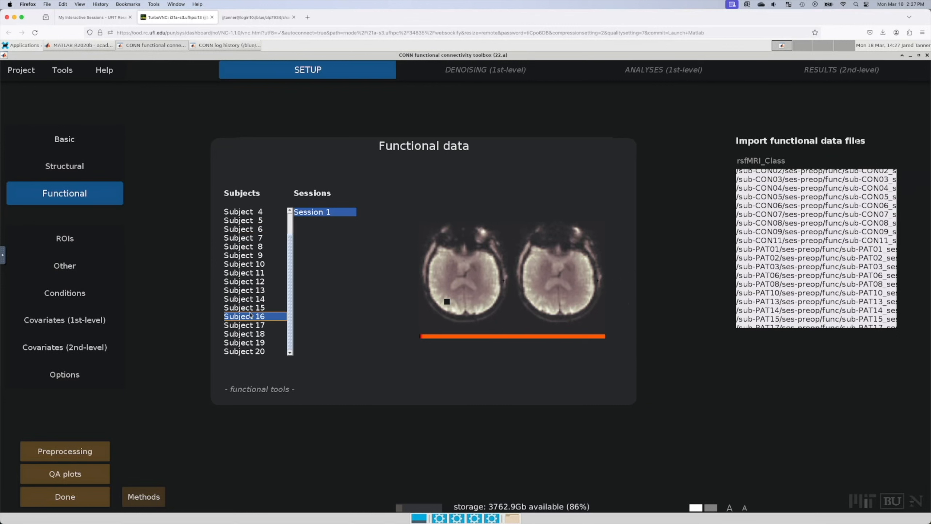
click(254, 351)
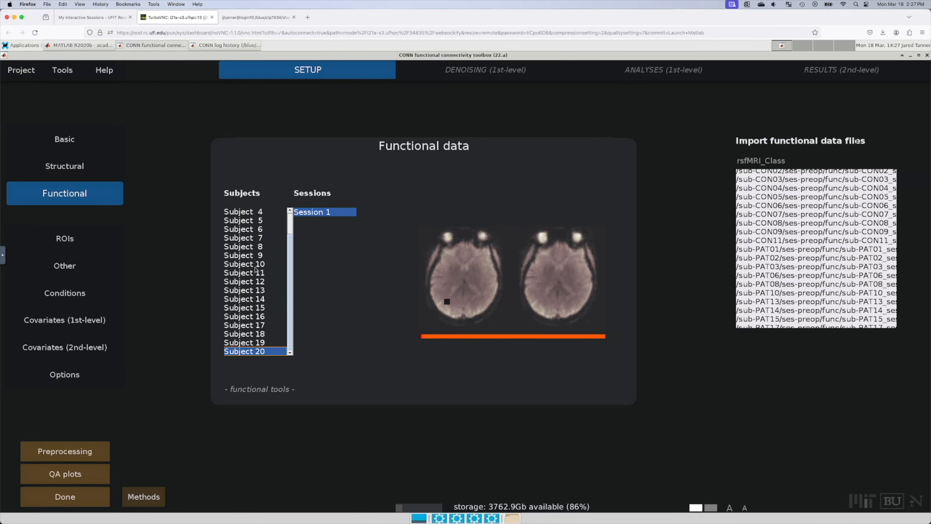
scroll(253, 216, up, 1)
click(253, 220)
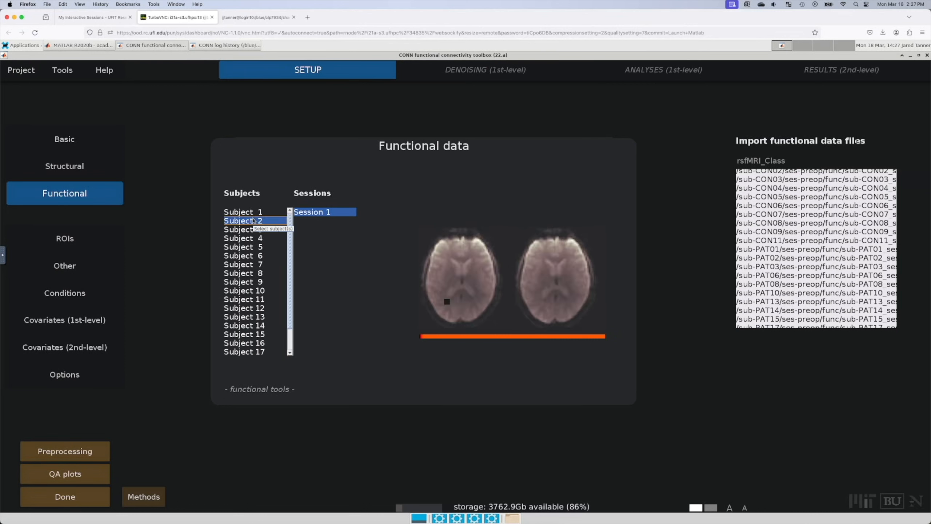
click(260, 248)
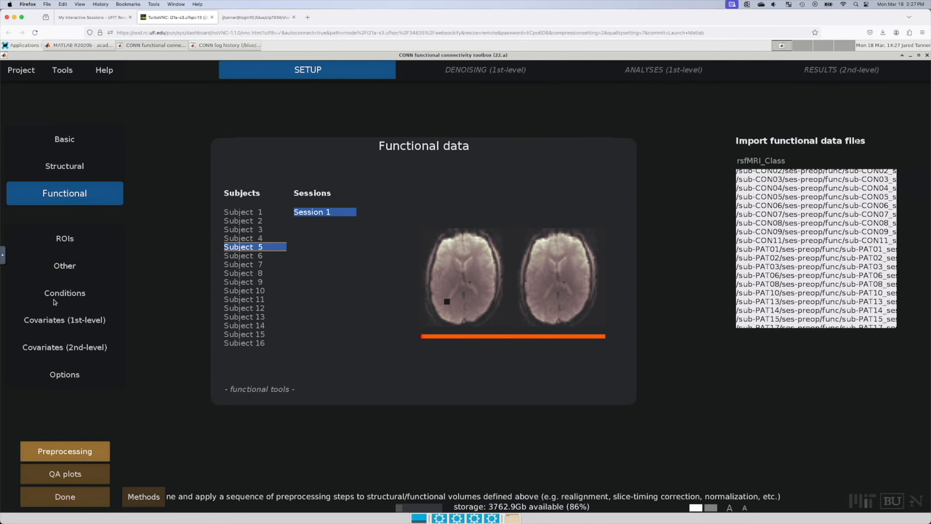
click(65, 243)
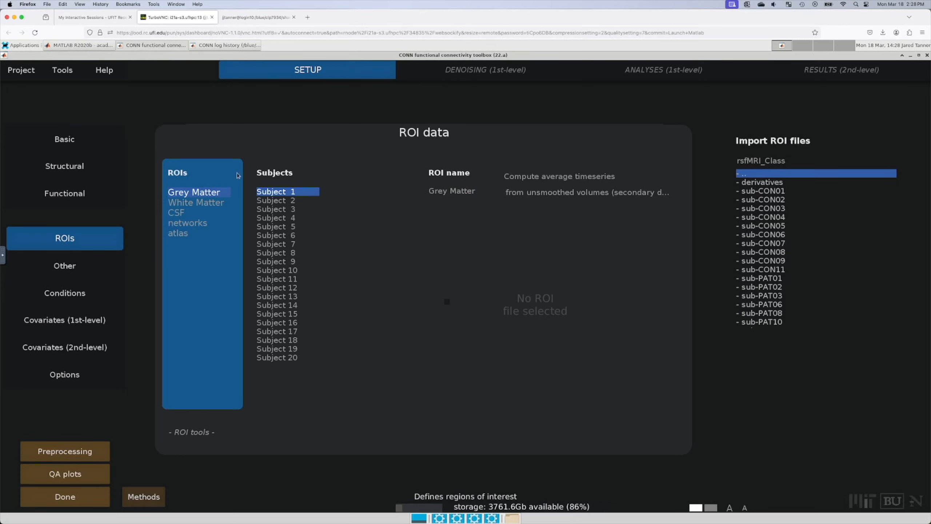
Step: Inspect the networks and atlas ROIs, then go to the Other imaging data page
click(190, 223)
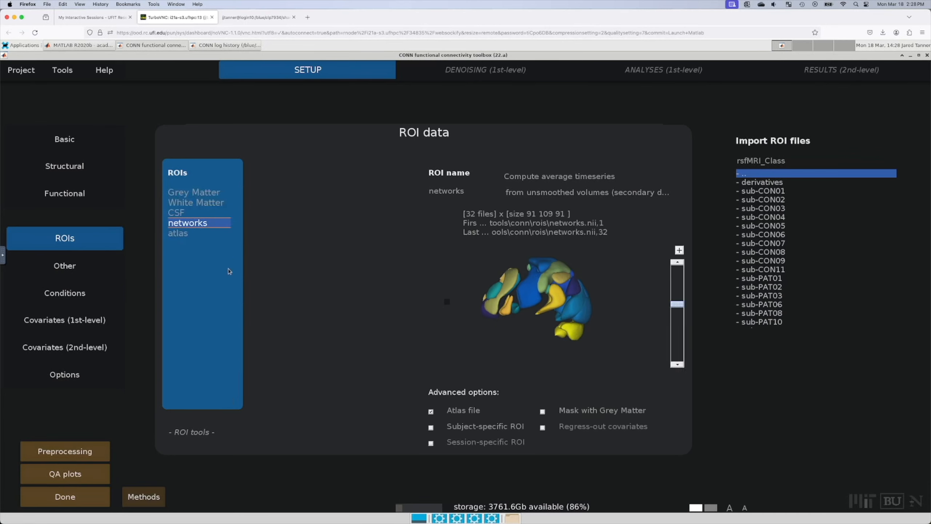
click(181, 234)
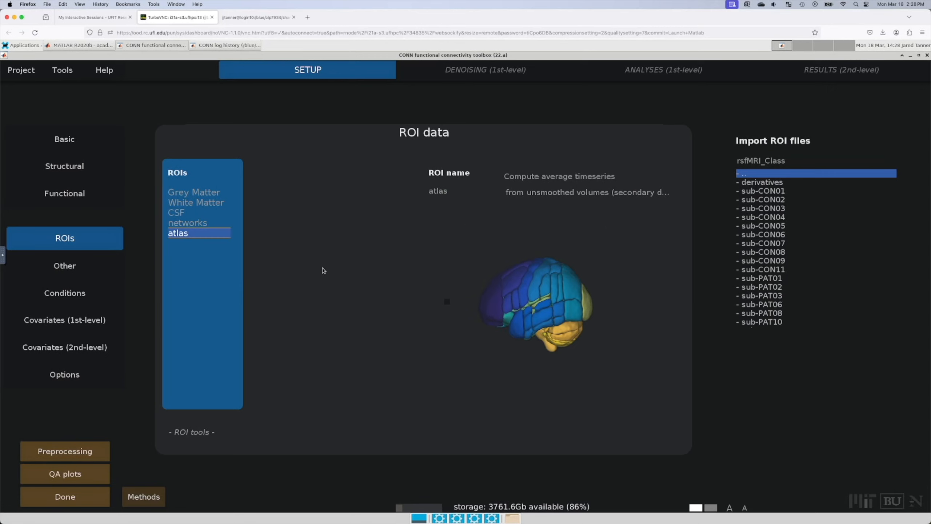
click(198, 227)
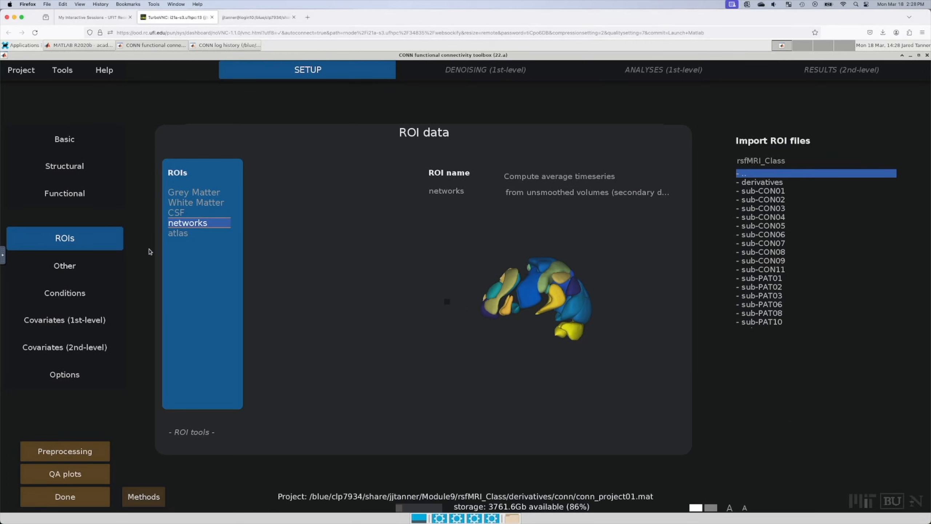
click(75, 265)
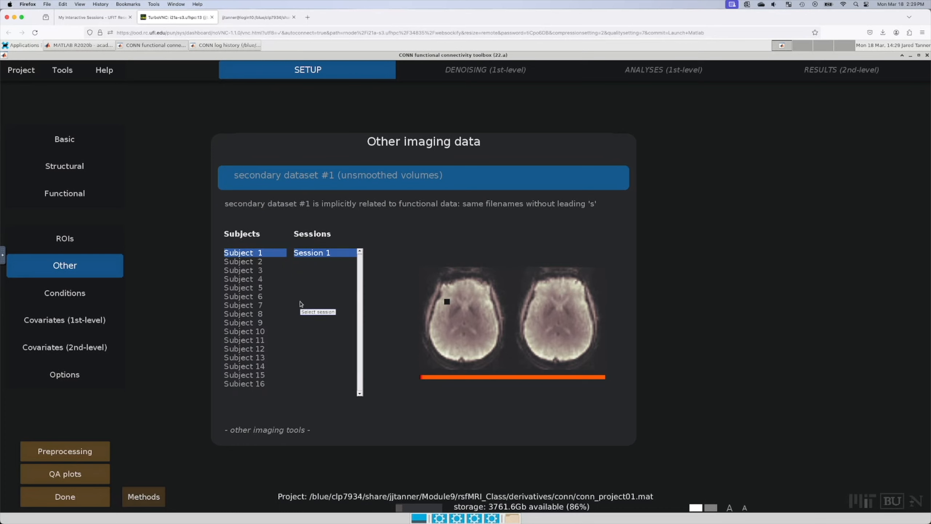
Step: Check the rest condition, then view the AllSubjects second-level covariate
click(87, 291)
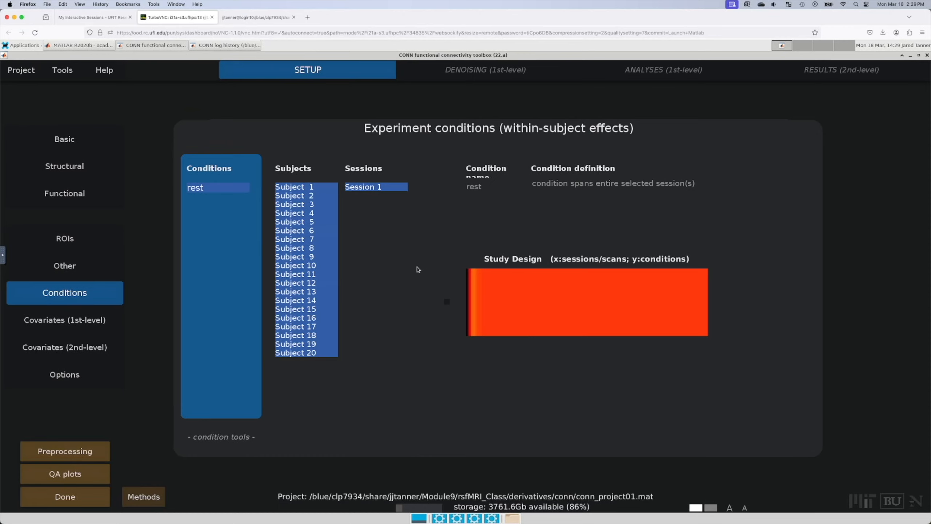
click(63, 350)
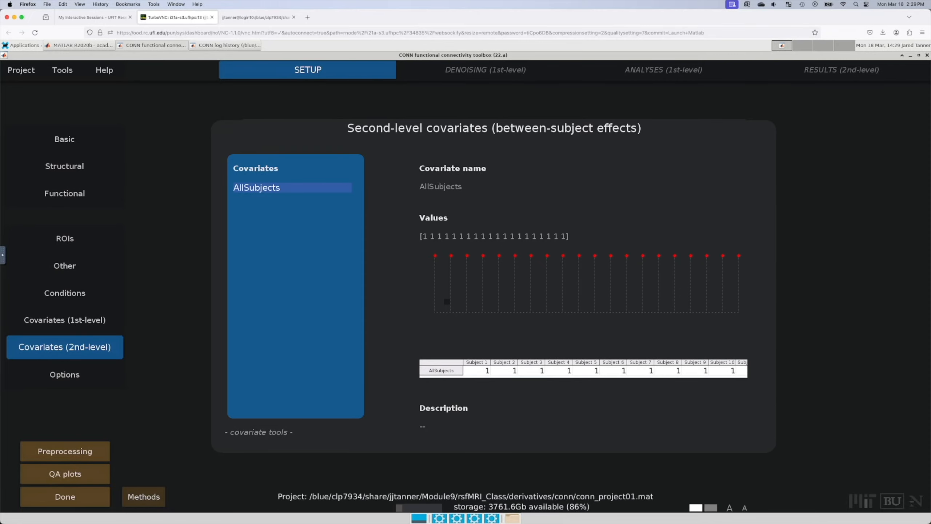
drag(930, 114, 736, 93)
click(529, 234)
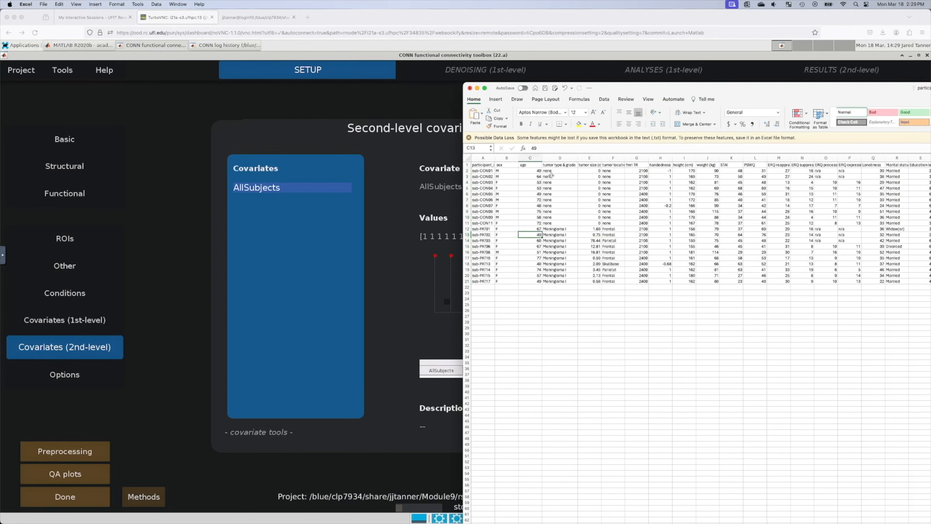
drag(550, 171, 565, 278)
drag(591, 228, 590, 288)
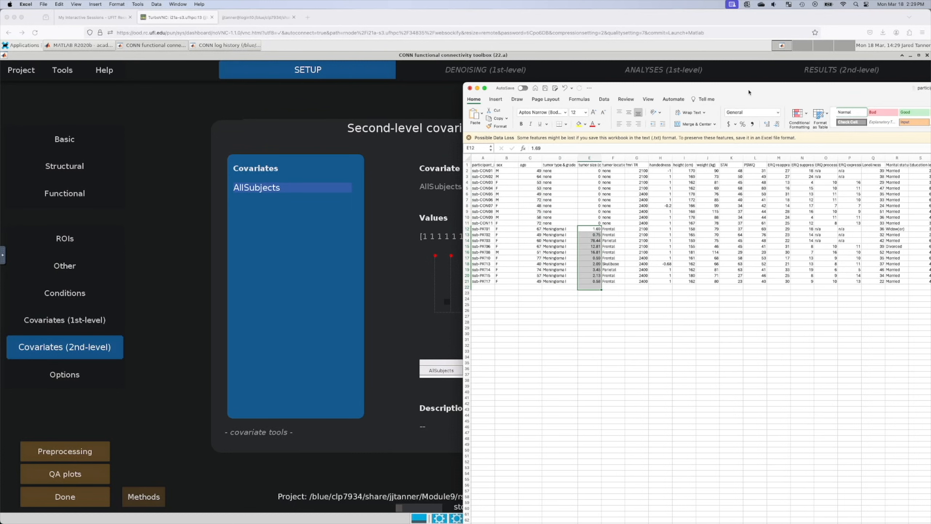
drag(748, 88, 930, 104)
click(803, 273)
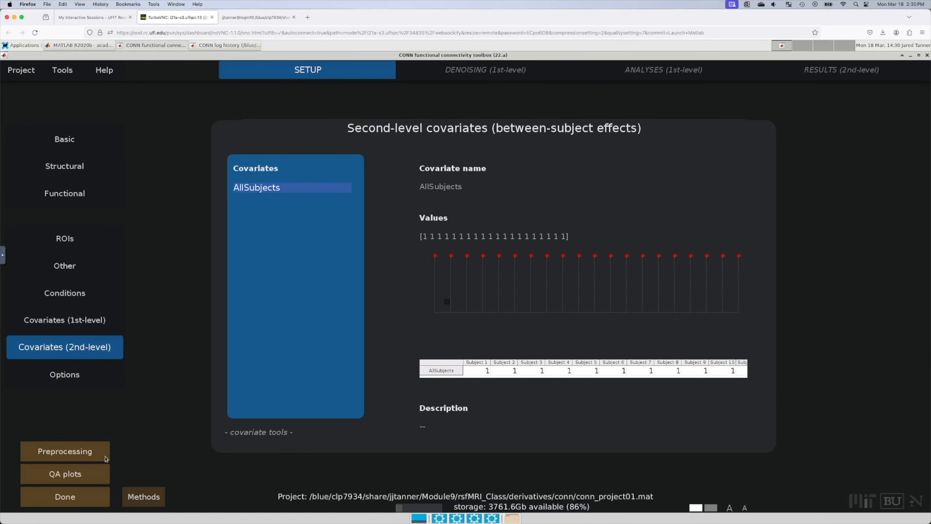
Step: Load the default volume-based preprocessing pipeline and enlarge its dialog to review all 11 steps
click(83, 445)
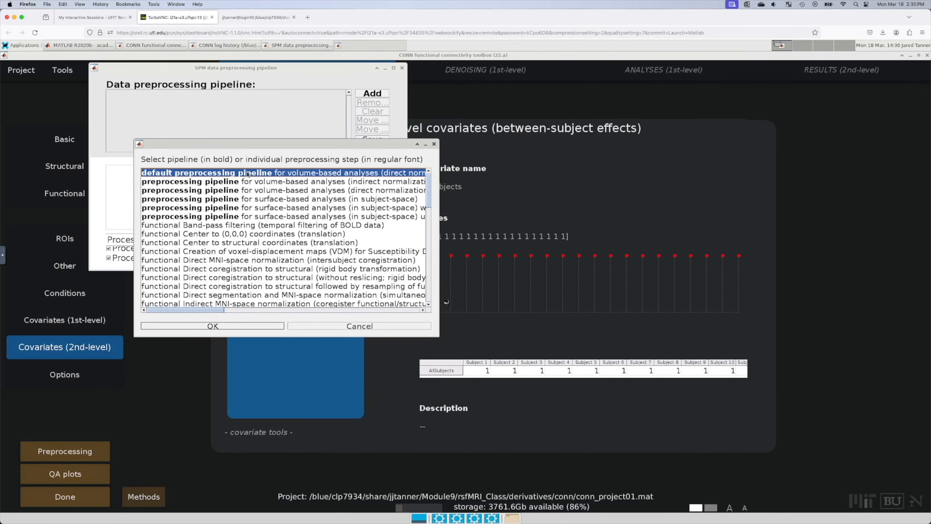
click(255, 326)
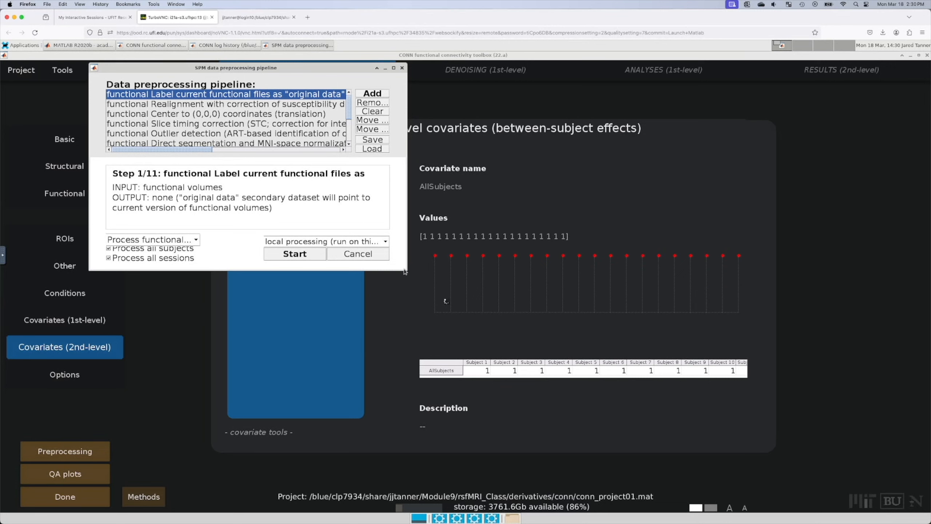
drag(406, 270, 711, 449)
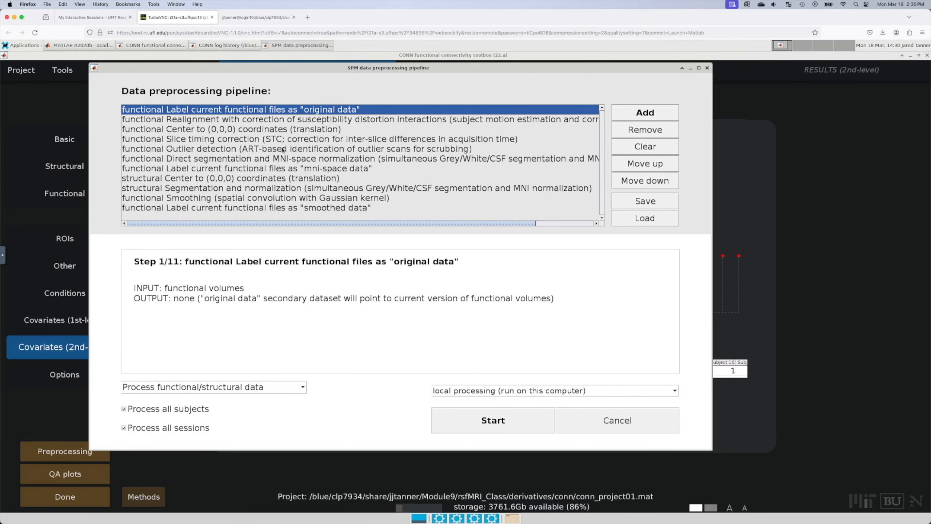
click(65, 70)
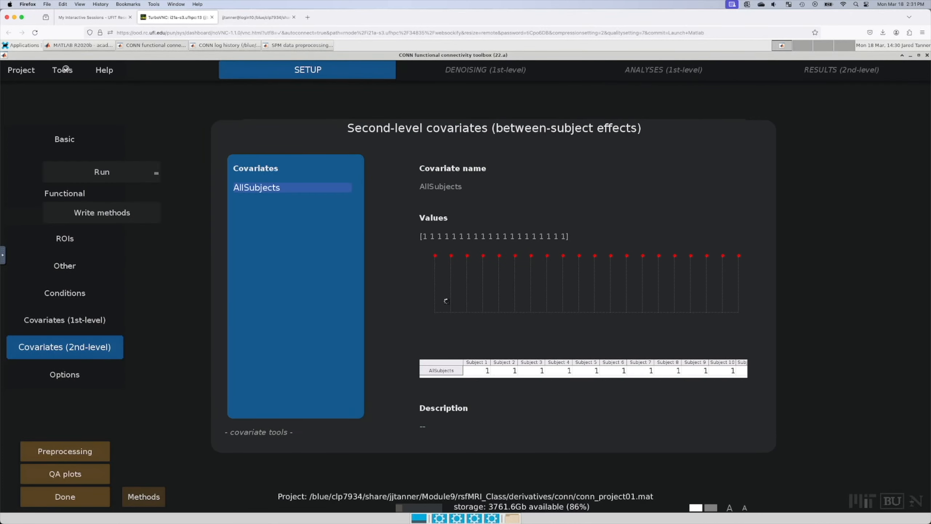
Step: Open the distributed computing settings, enlarge the dialog, and select the HPC Slurm profile
mouse_move(92, 111)
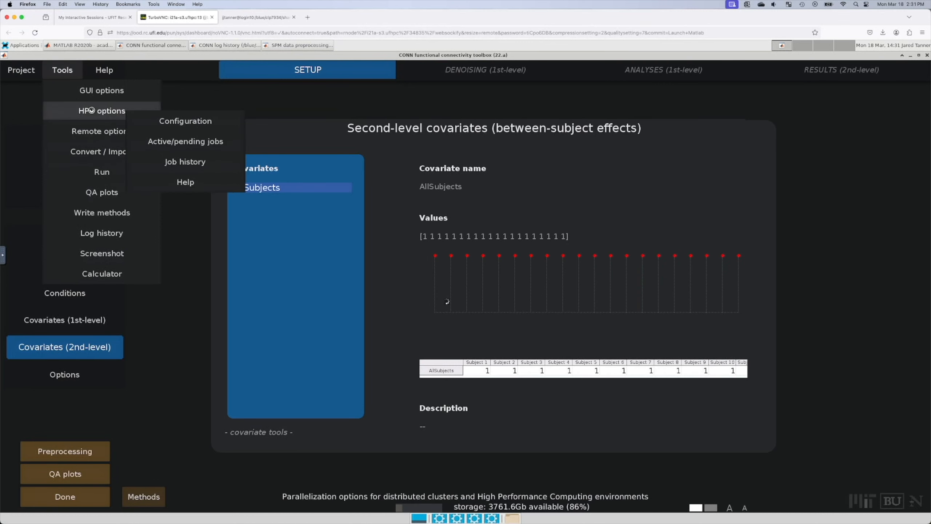
click(193, 120)
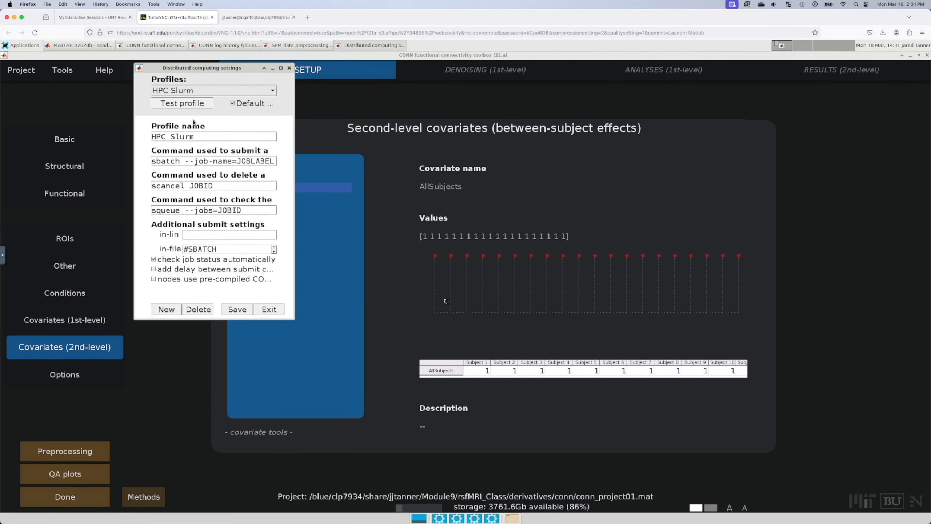
click(238, 90)
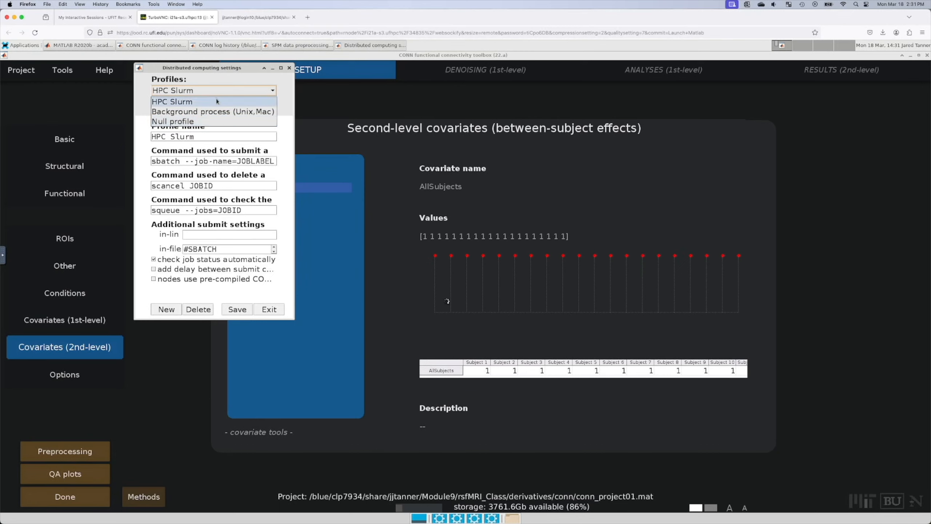
click(216, 100)
click(229, 88)
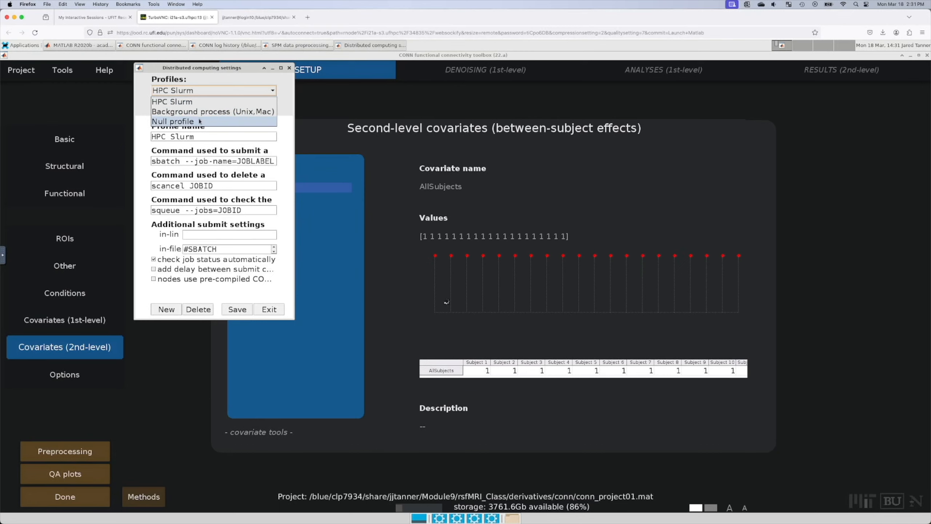
click(199, 121)
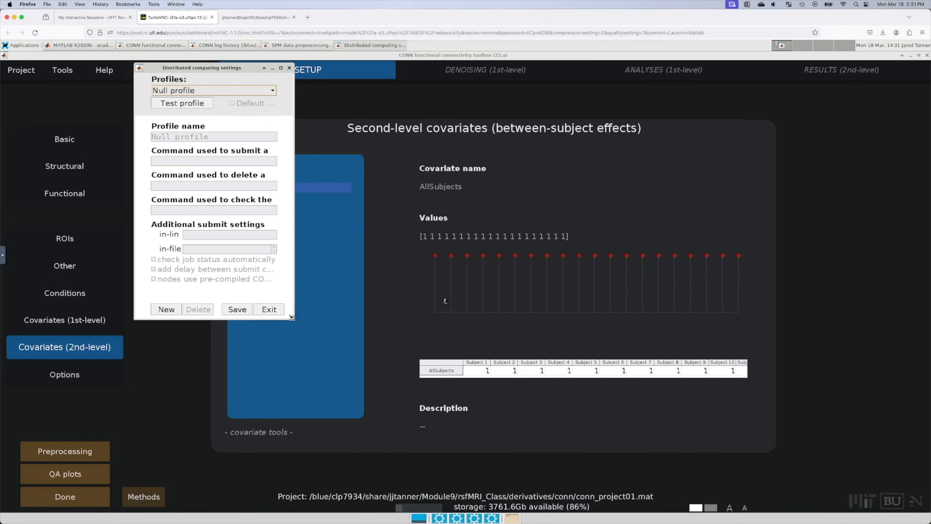
drag(294, 319, 512, 413)
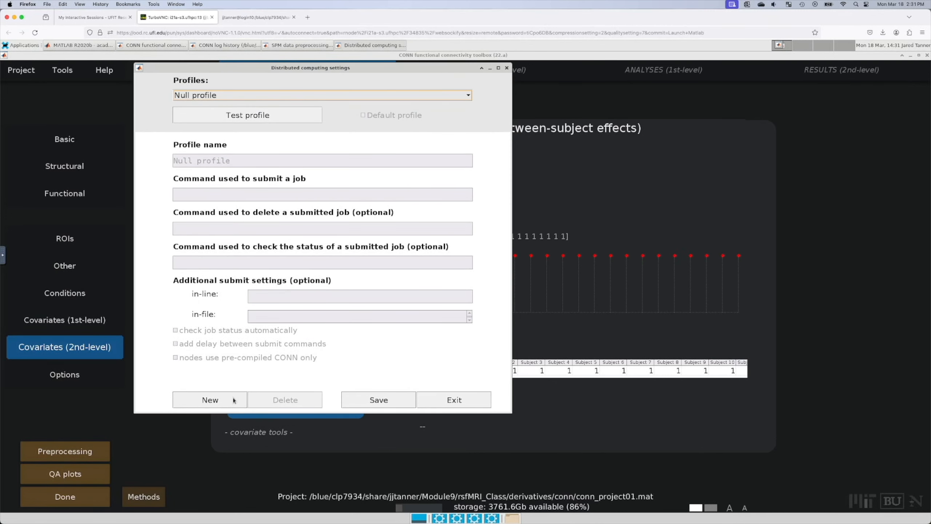
click(285, 96)
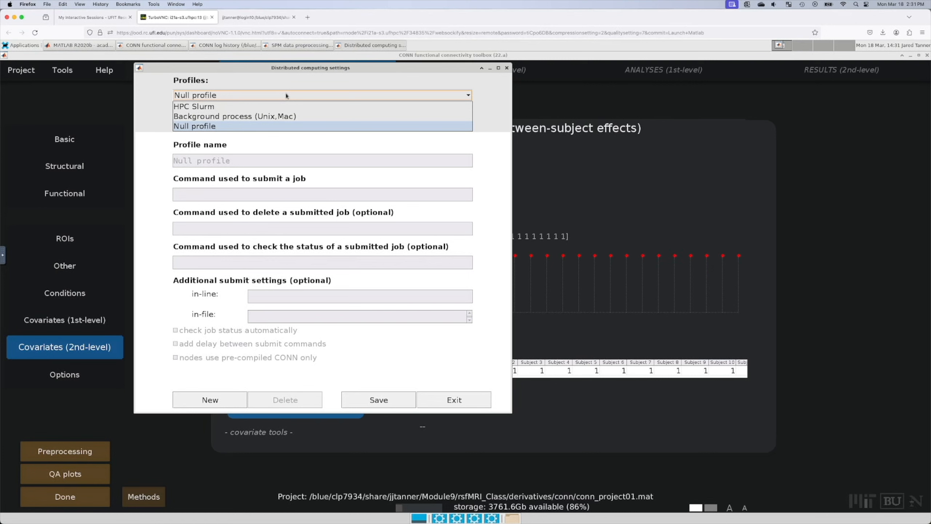
click(247, 116)
click(247, 96)
click(247, 105)
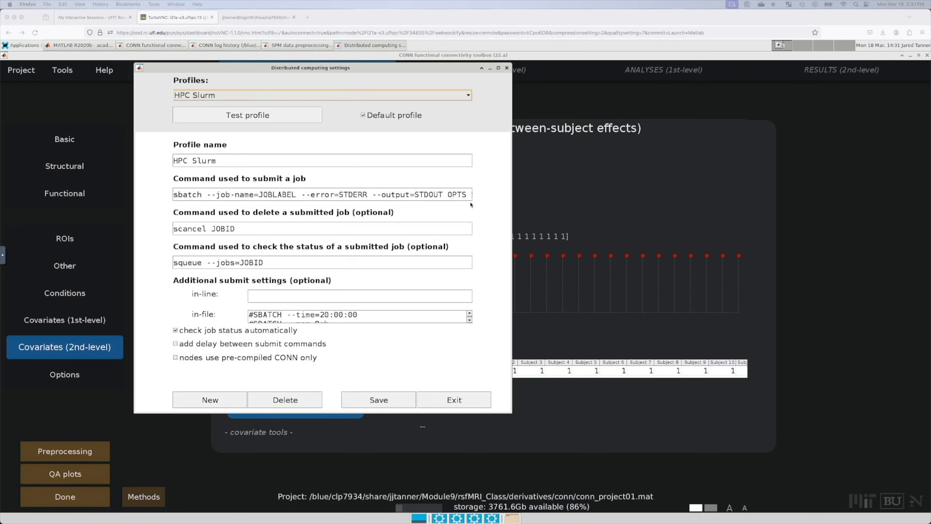
Step: Review the sbatch submit command and replace the user id in --account with the group id
drag(423, 194, 508, 202)
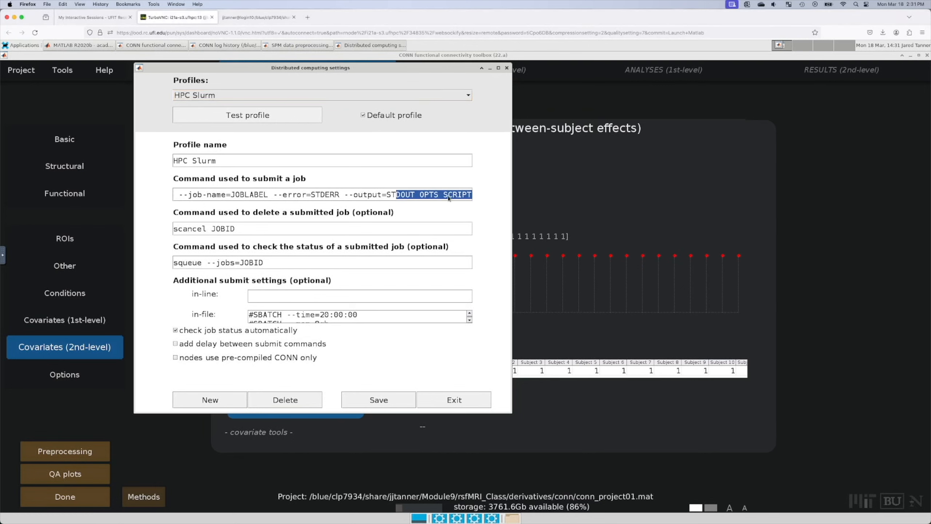
drag(371, 195, 143, 194)
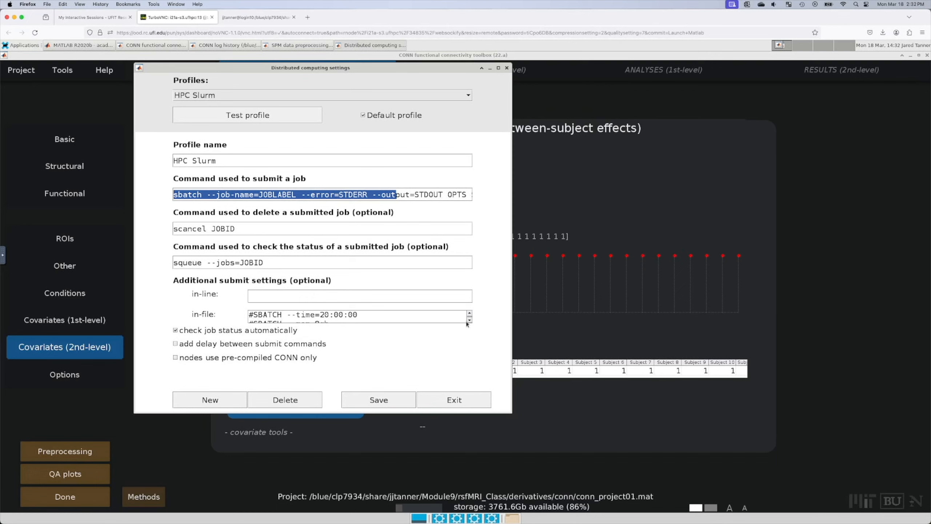
click(453, 319)
click(469, 313)
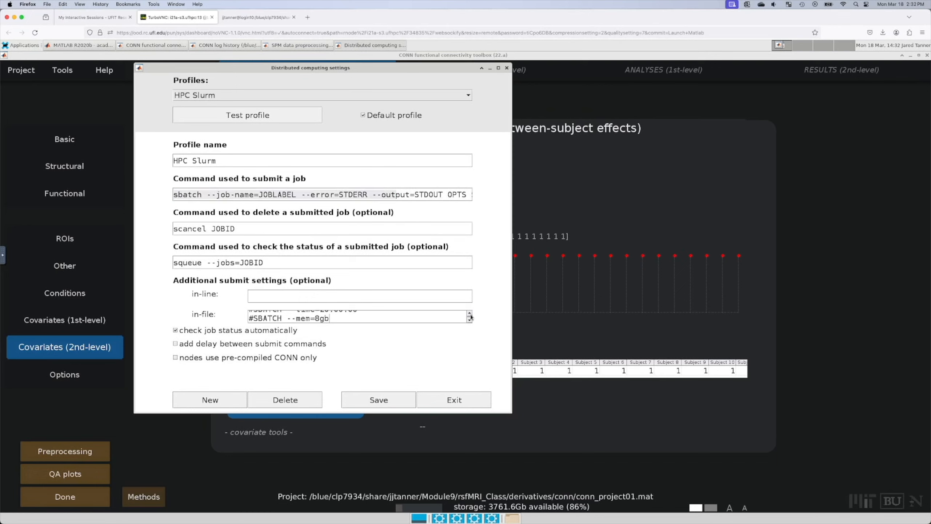
click(400, 314)
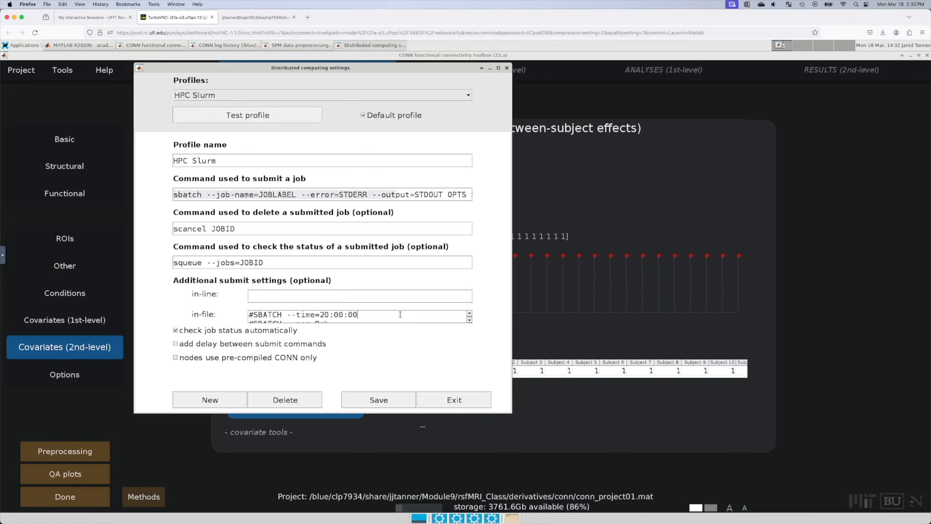
click(400, 314)
click(469, 319)
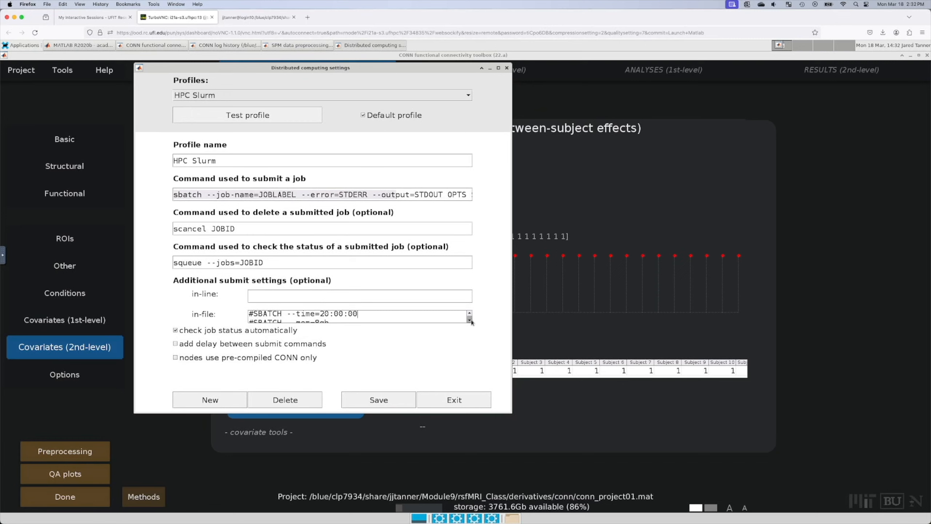
click(469, 319)
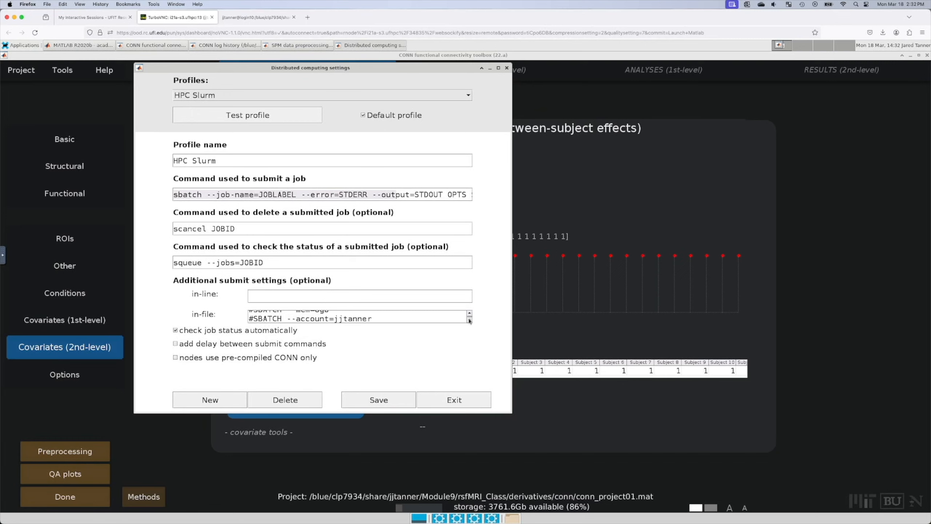
drag(407, 319, 336, 318)
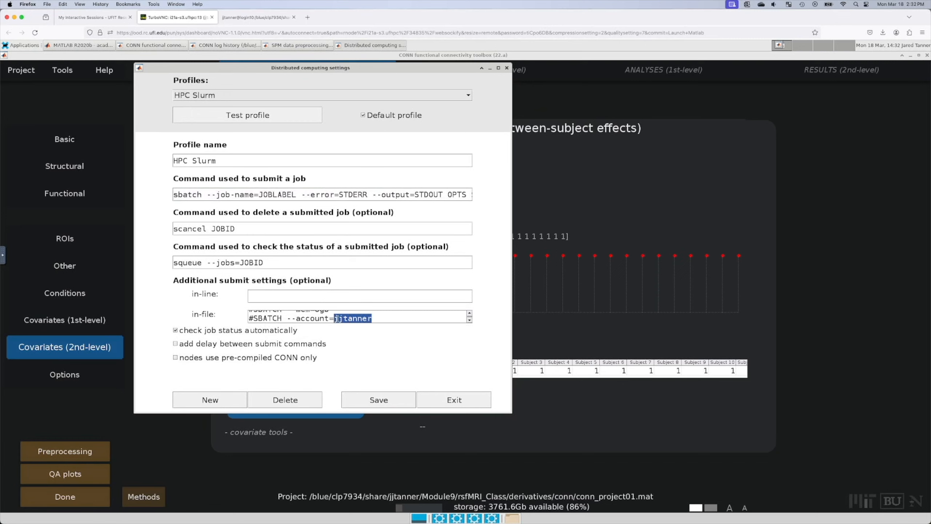
text(clp7934)
Step: Turn off automatic job-status checking and put the group id in the --qos directive
click(435, 333)
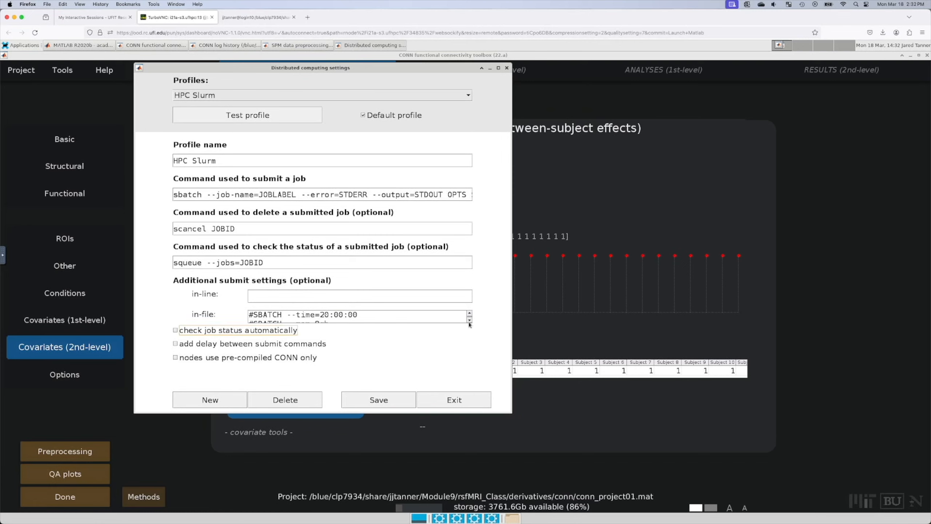
click(469, 321)
click(469, 320)
click(469, 319)
click(469, 319)
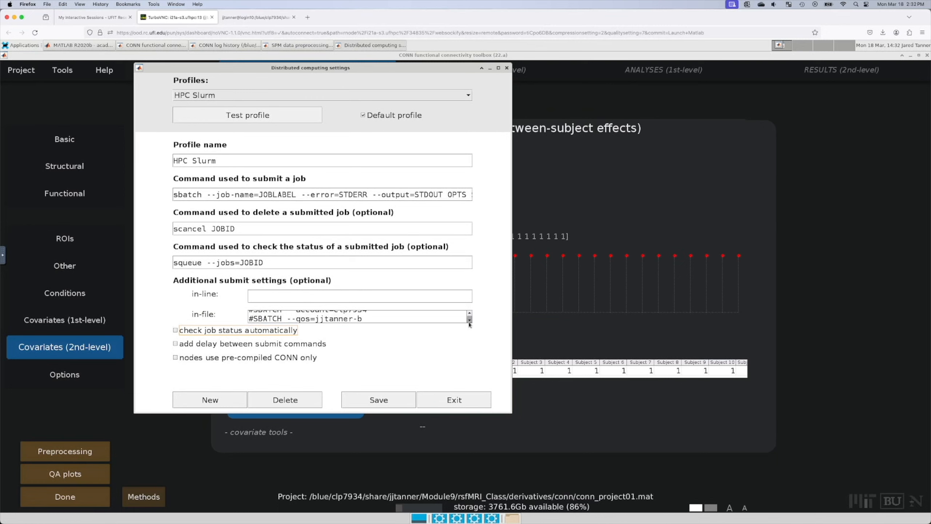
drag(353, 318, 313, 318)
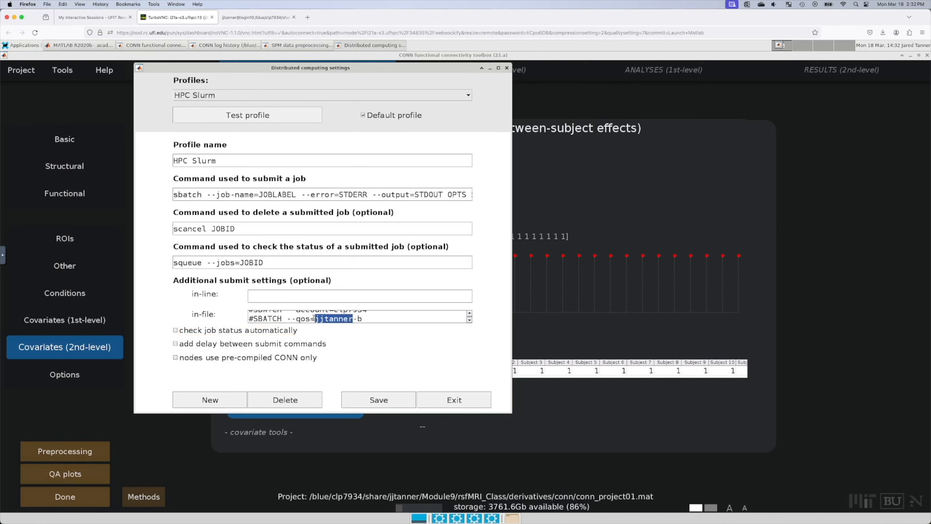
text(clp7934)
Step: Save the parallelization profiles for the current user only
click(379, 400)
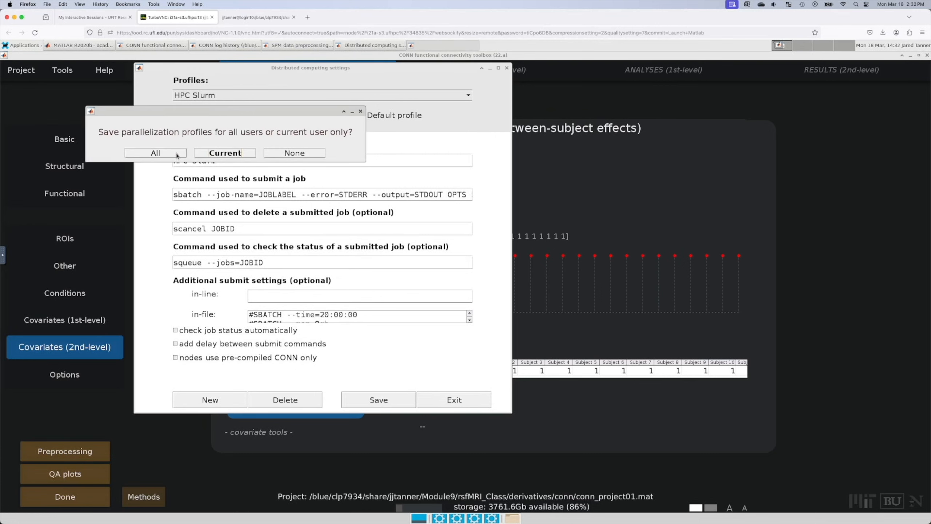
click(225, 153)
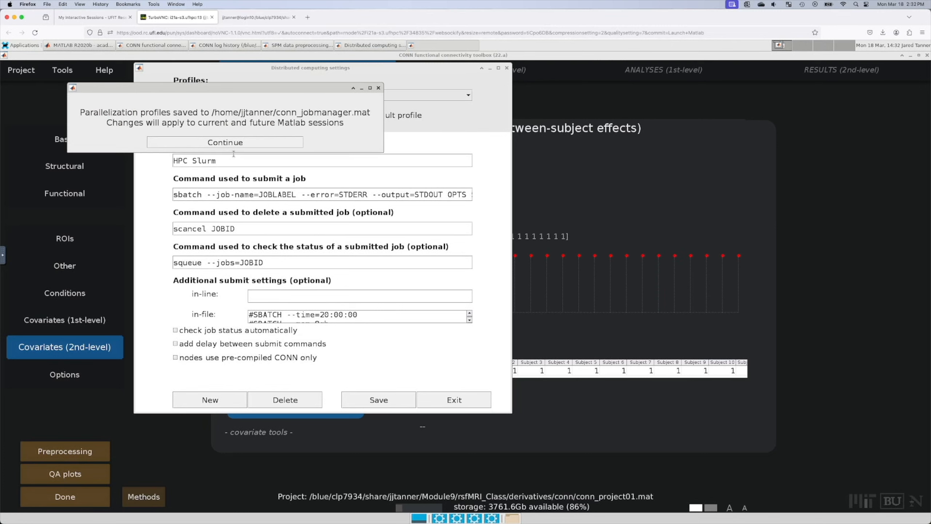
click(252, 146)
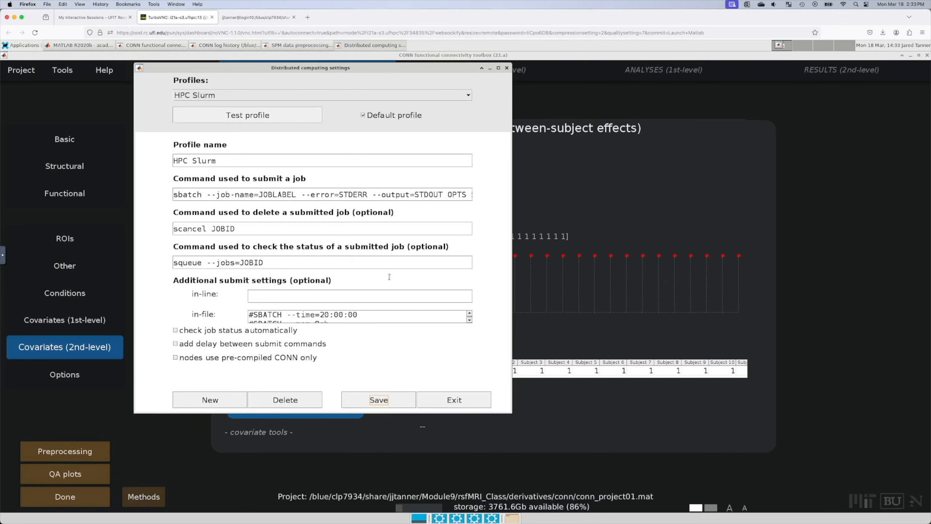
Step: Review the #SBATCH --mem=8gb line, then close the Distributed computing settings
triple_click(371, 320)
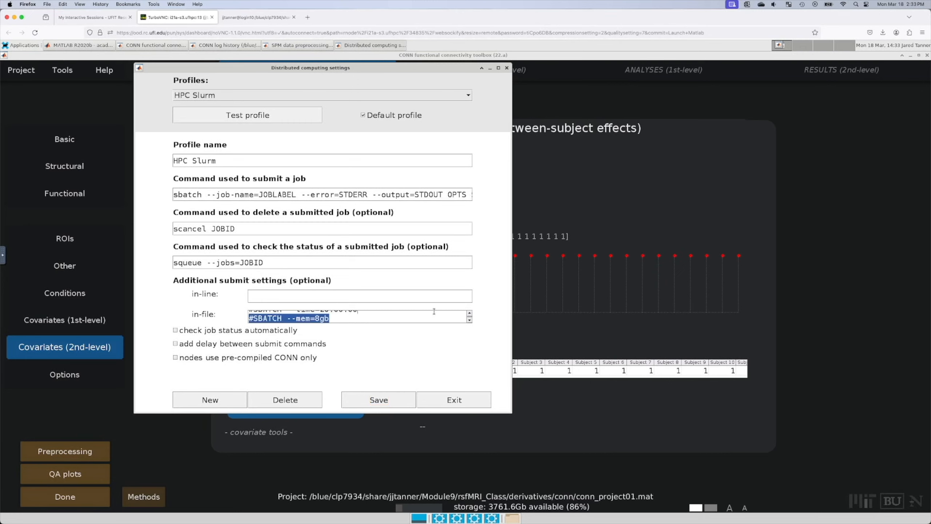
scroll(443, 318, up, 1)
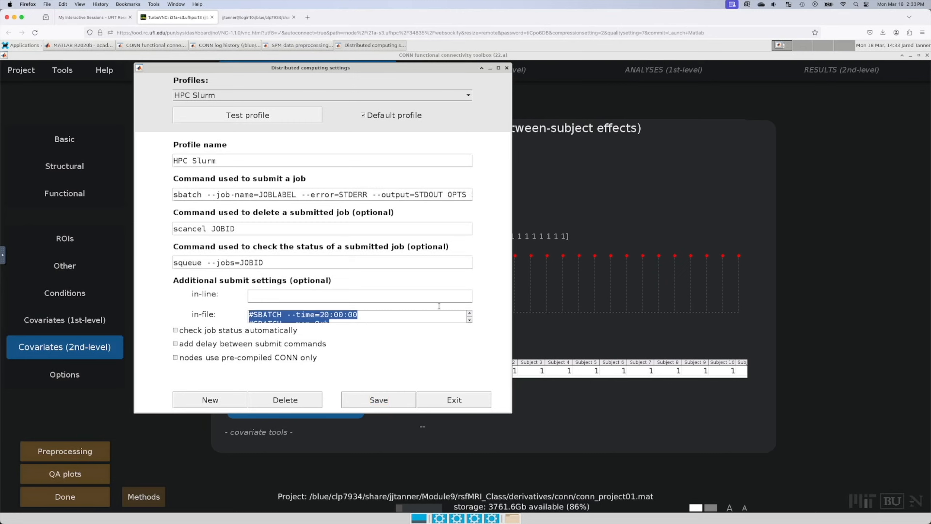
click(439, 321)
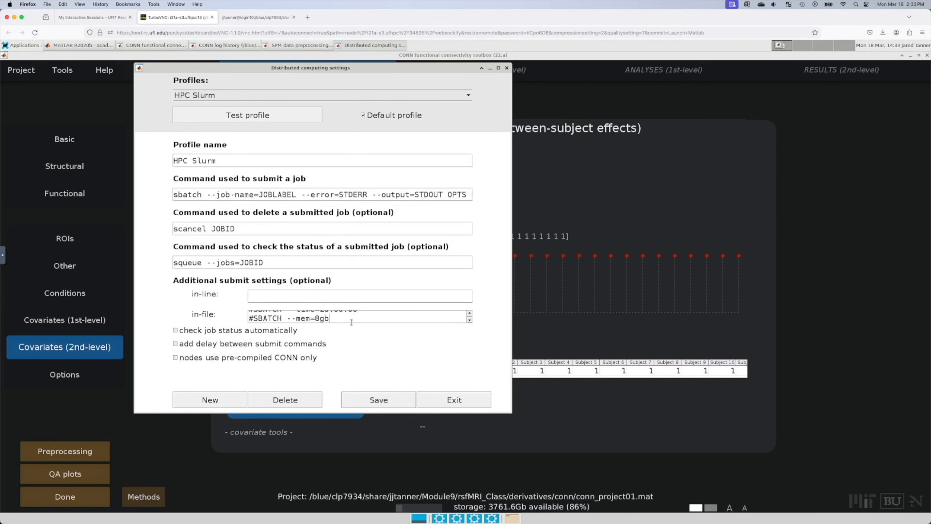
drag(352, 322, 357, 324)
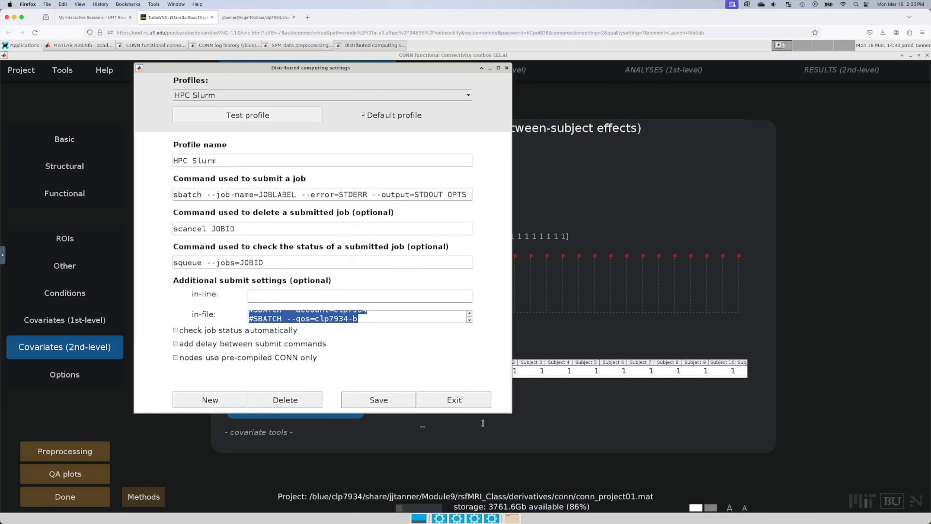
click(507, 68)
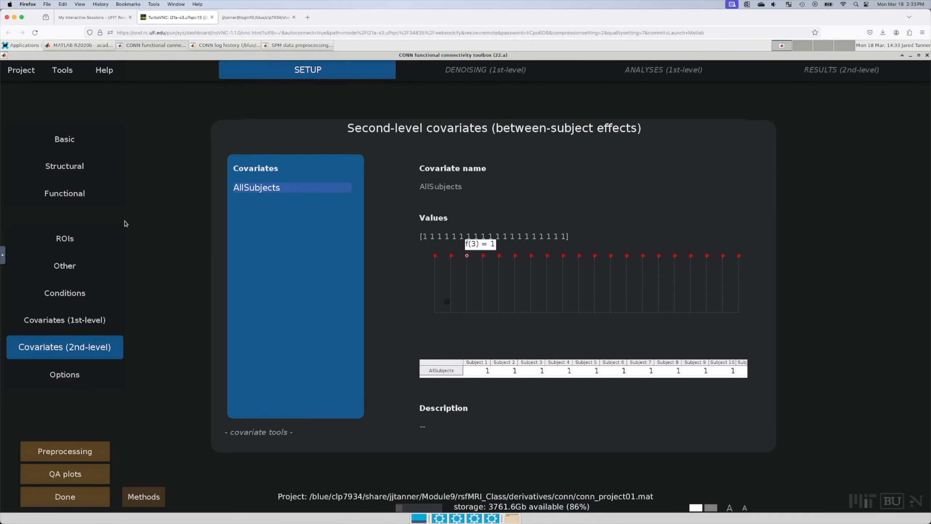
Step: Set the preprocessing pipeline to 'distributed processing (run on HPC Slurm)' and start it
click(278, 47)
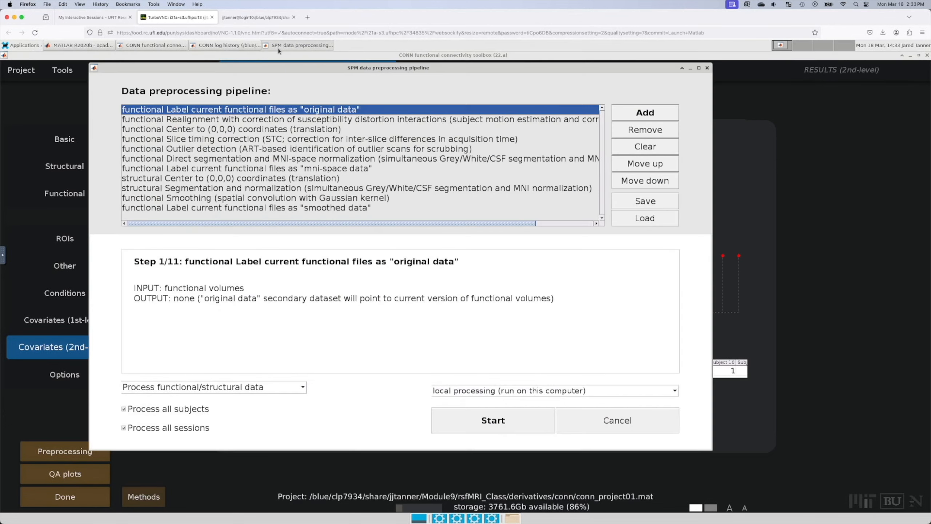
click(503, 392)
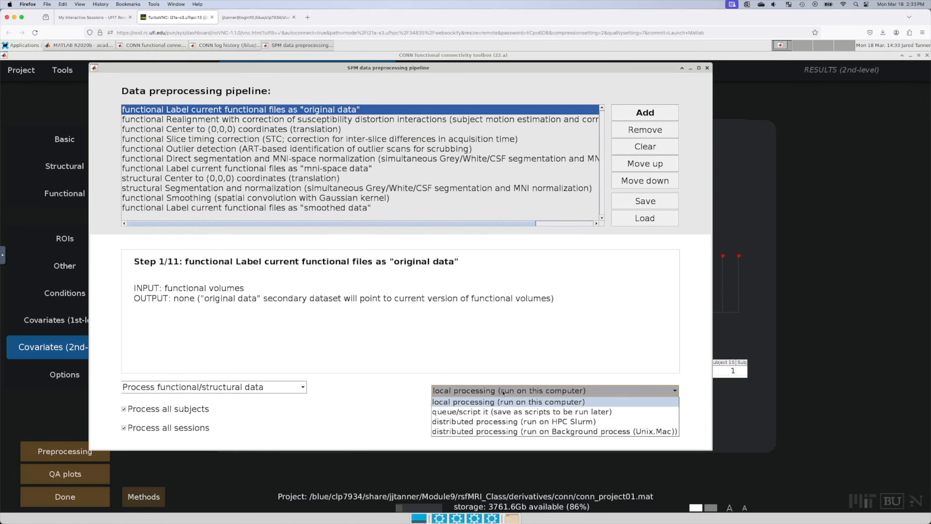
click(525, 421)
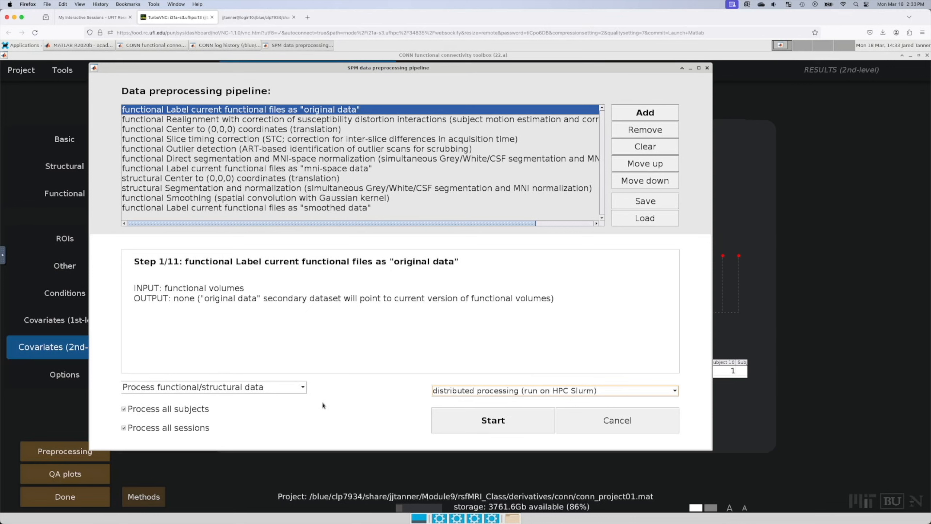
click(491, 426)
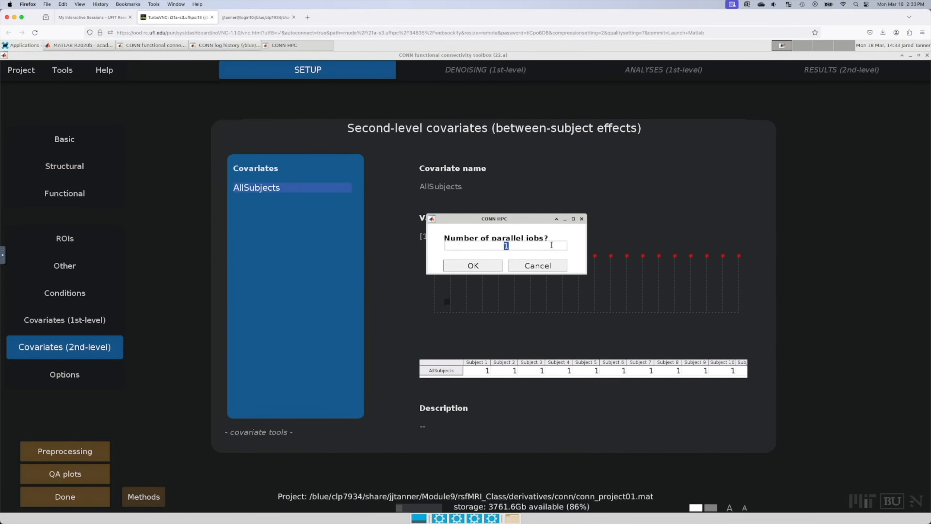
Step: Request 20 parallel jobs for the preprocessing run
text(20)
click(497, 267)
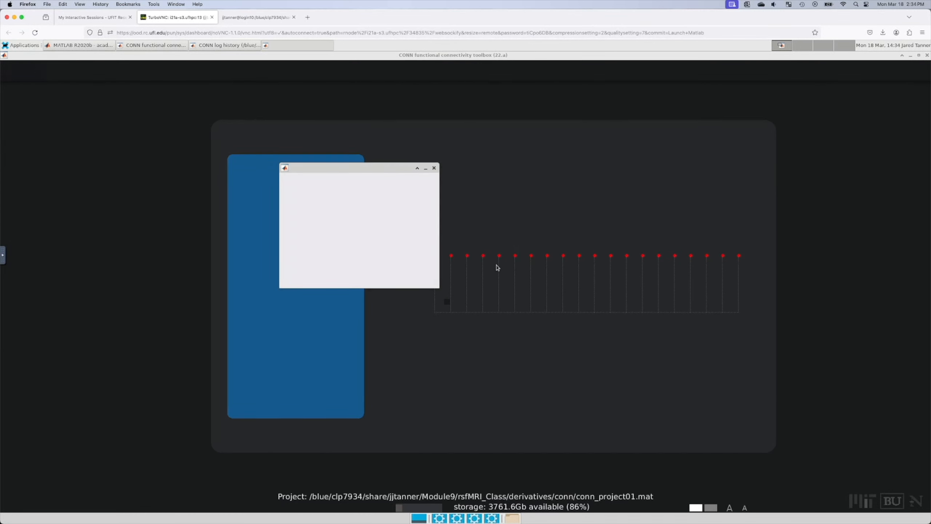
drag(437, 287, 519, 322)
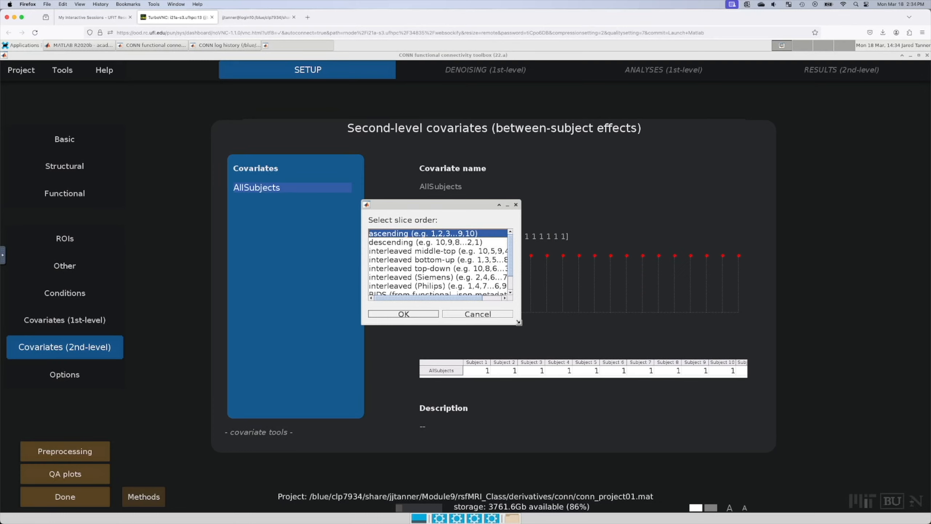
Step: Choose interleaved (Siemens) as the functional slice order and confirm it
click(457, 279)
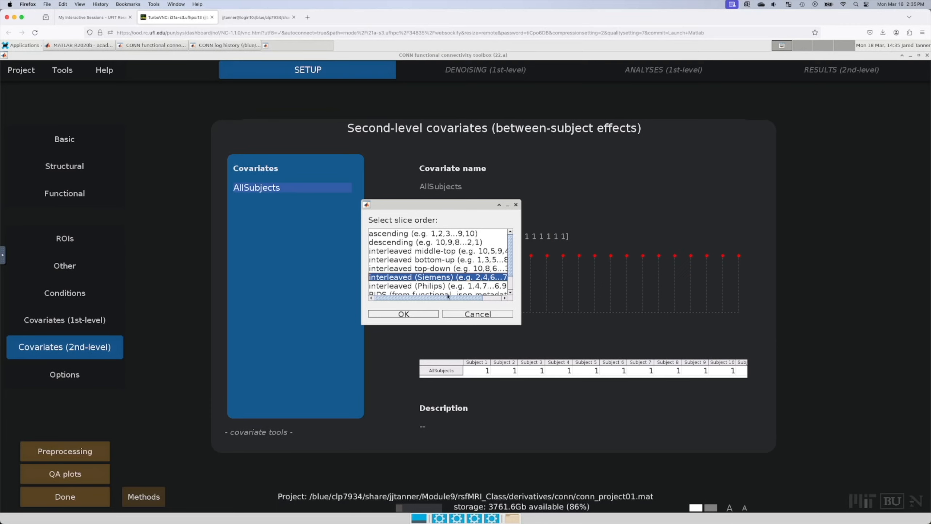
drag(509, 276, 510, 285)
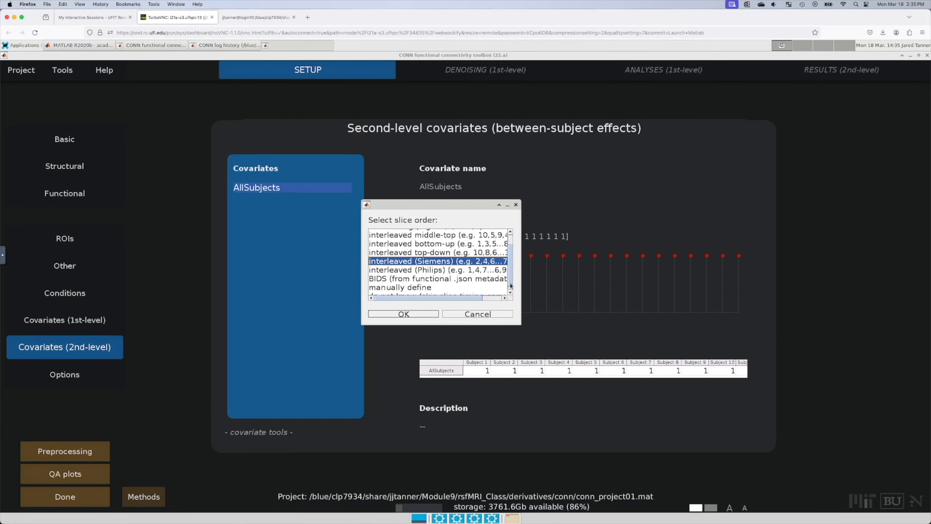
drag(444, 298, 394, 299)
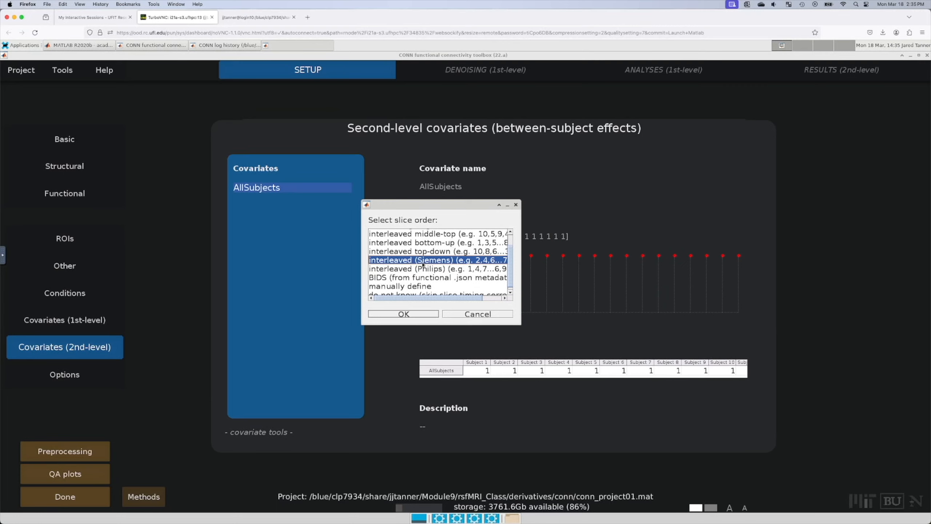
click(425, 314)
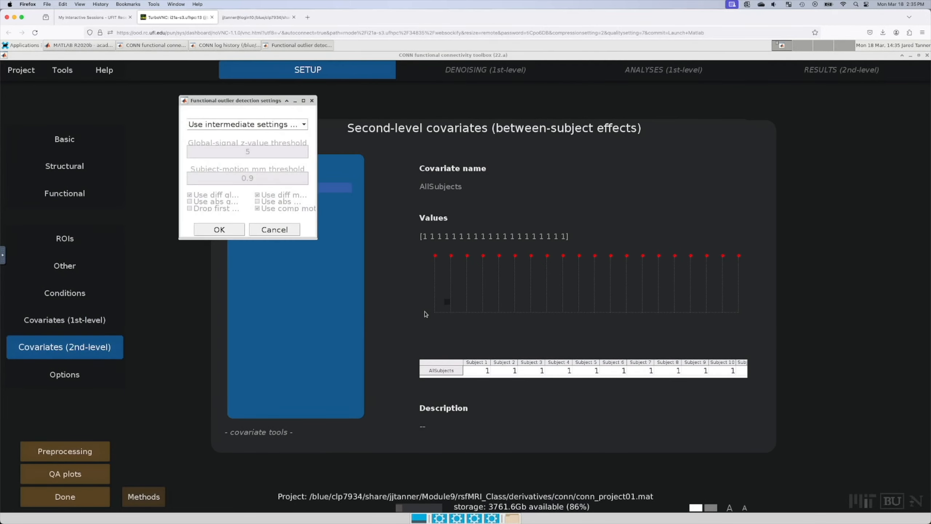
Step: Pick the conservative outlier preset (z threshold 3, motion 0.5 mm) and accept it
drag(256, 101, 544, 178)
click(563, 204)
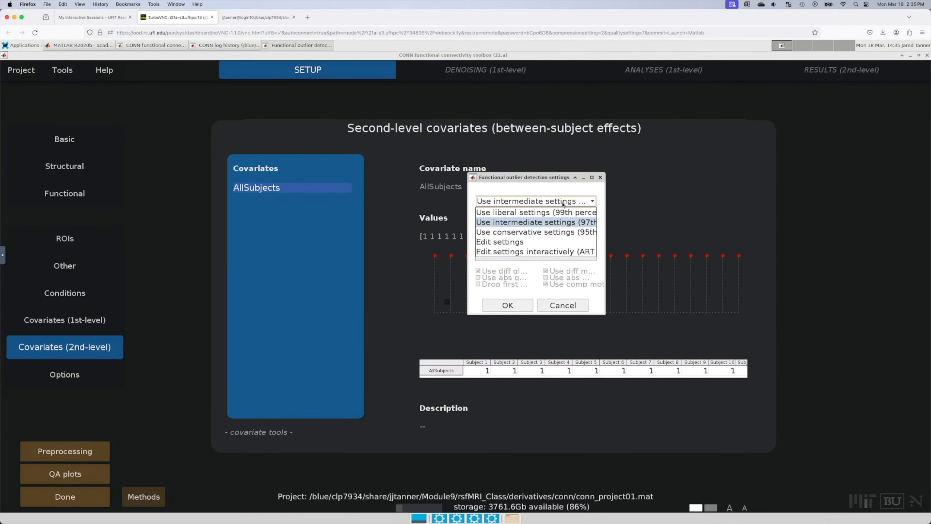
click(557, 236)
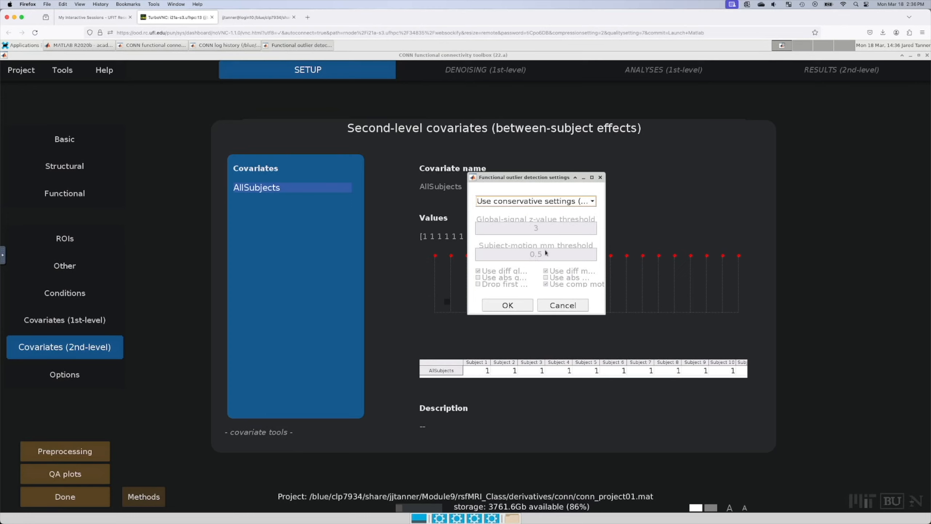
click(565, 206)
click(558, 221)
click(580, 207)
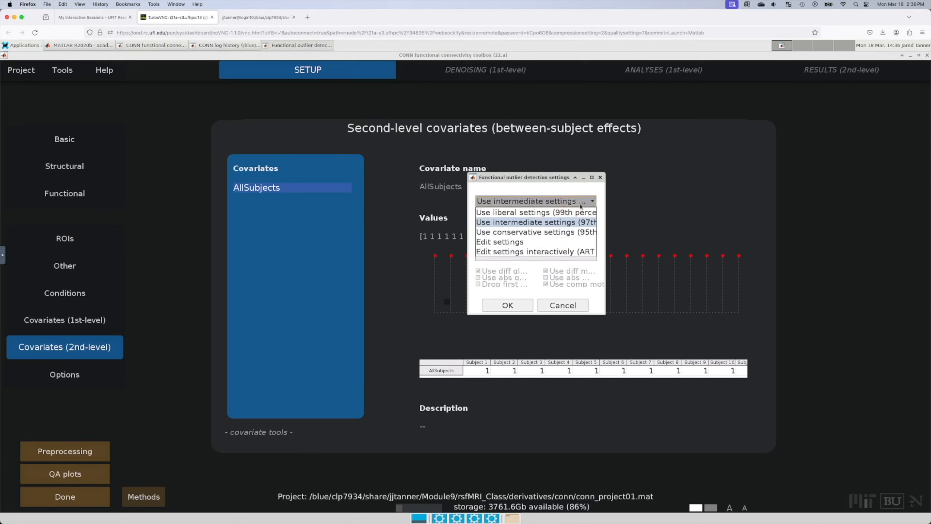
click(569, 232)
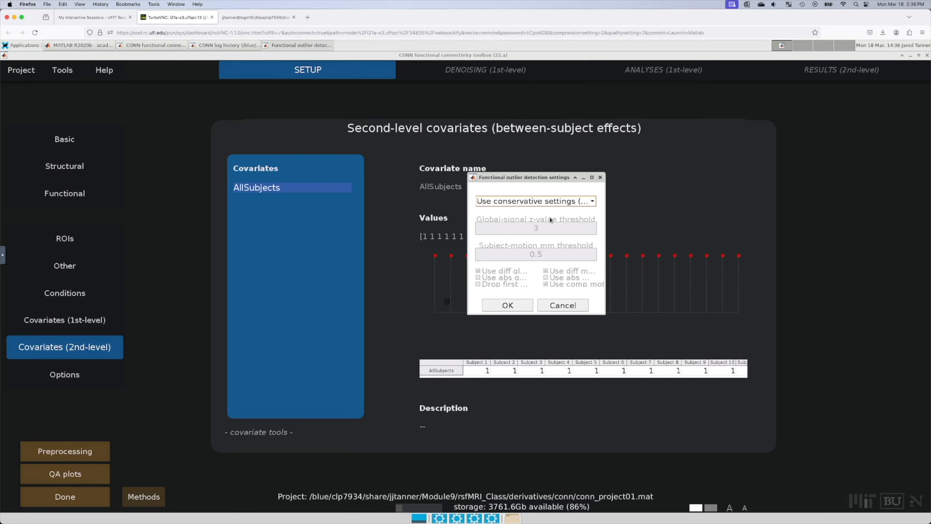
click(520, 309)
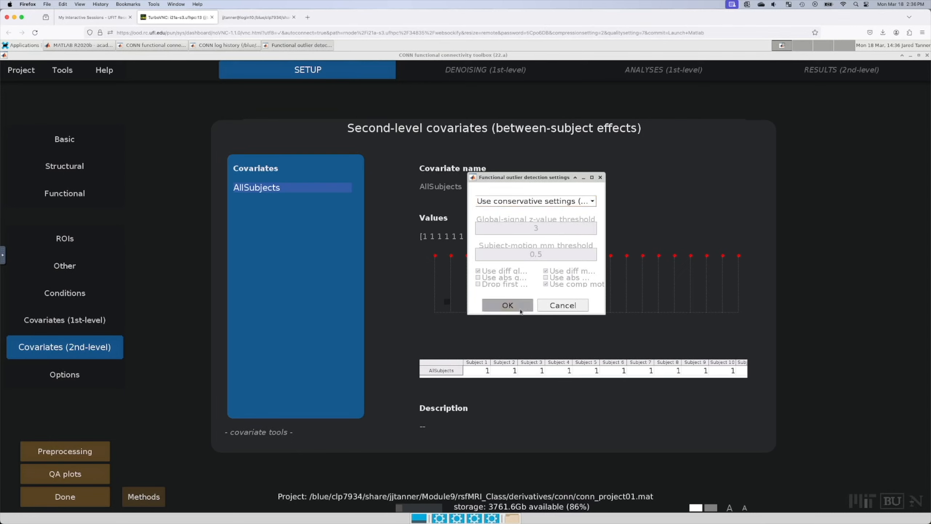
drag(246, 137, 493, 186)
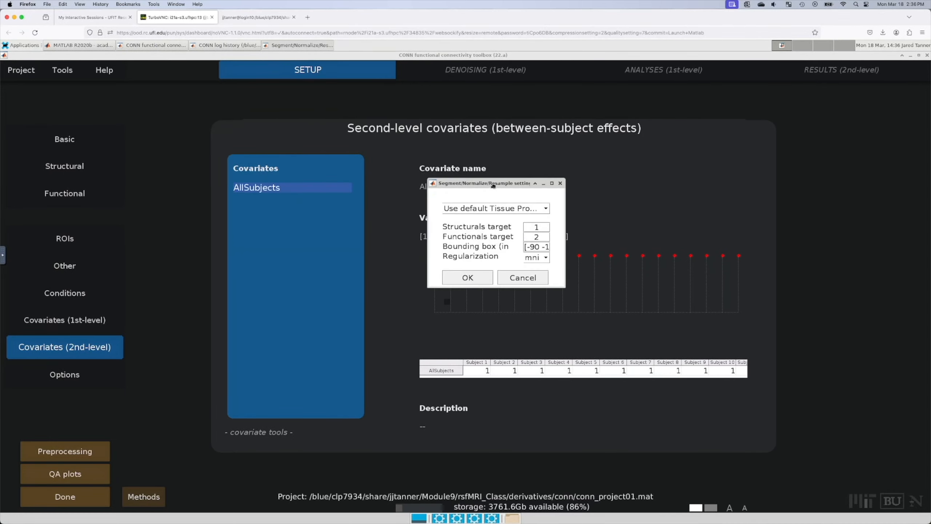
Step: Accept default Segment/Normalize/Resample settings and a smoothing kernel of 8
click(469, 278)
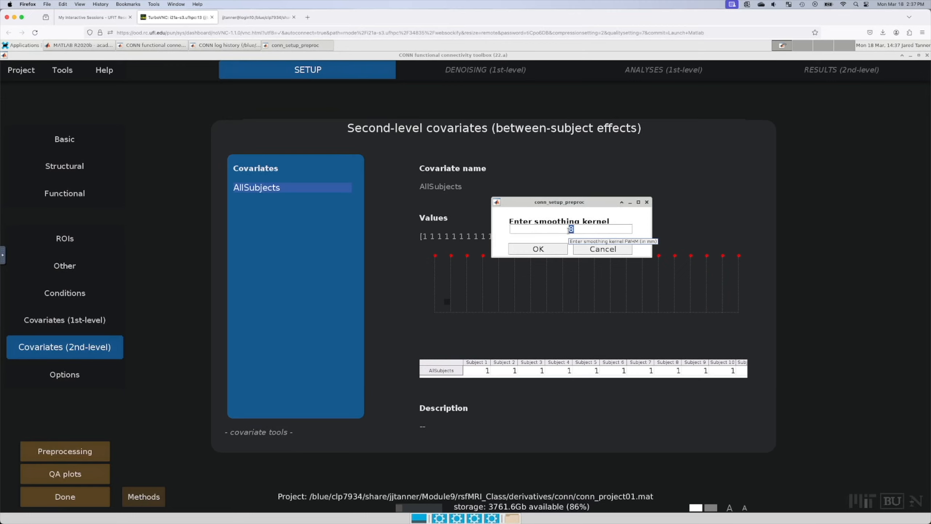
click(560, 249)
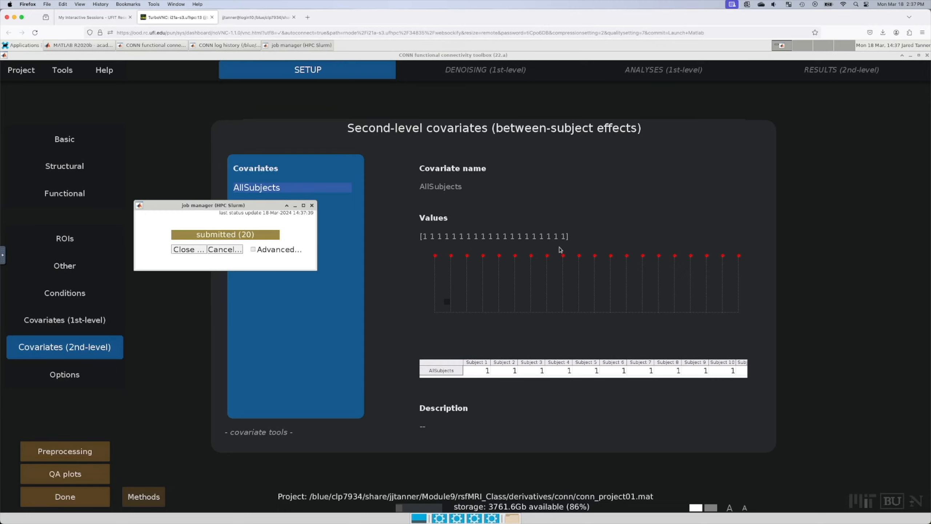
Step: Look through Tools > HPC options, then raise the HPC Slurm job manager listing 20 submitted jobs
click(65, 72)
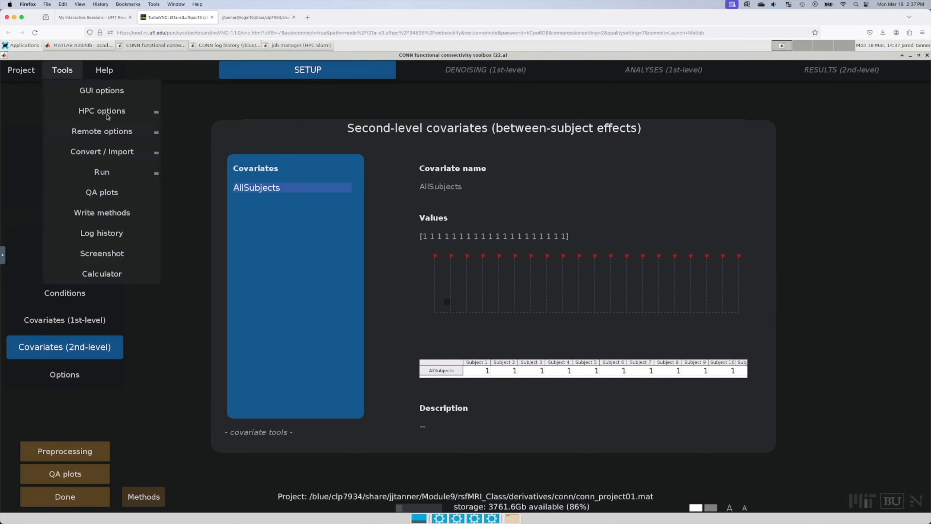
mouse_move(108, 112)
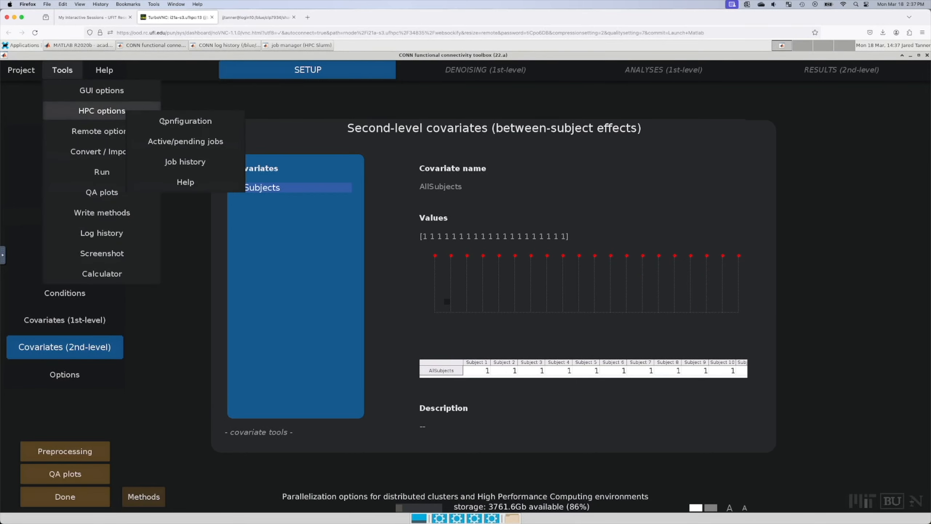
click(287, 47)
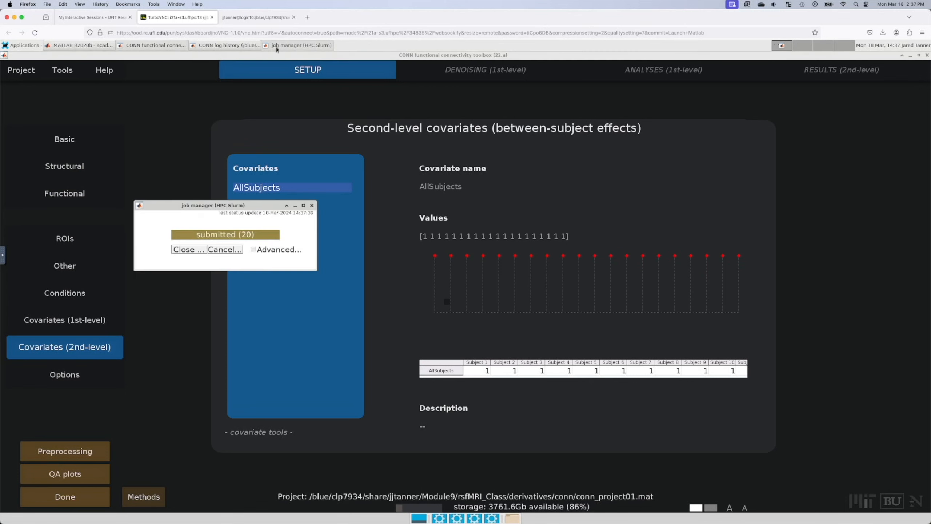
Step: Scroll the CONN log history of submitted node scripts, then switch to the MATLAB command window
click(230, 46)
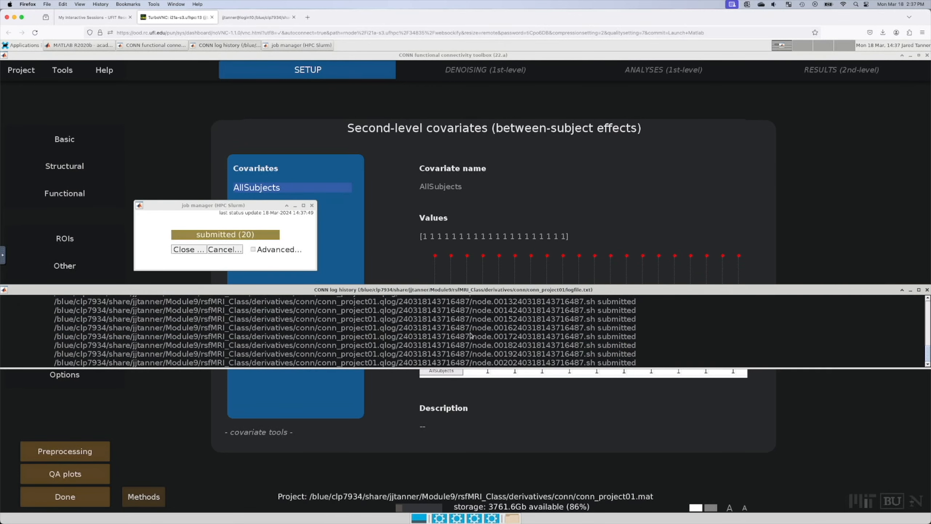
scroll(515, 336, up, 5)
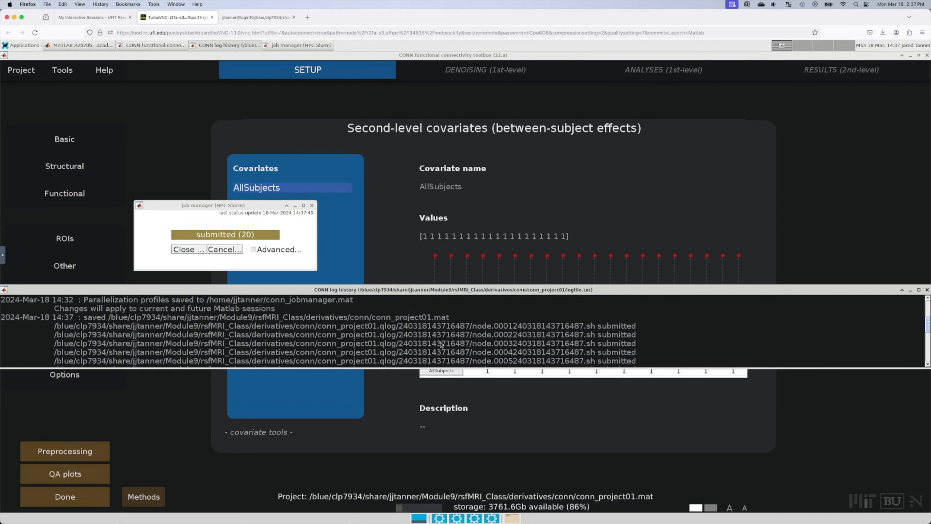
scroll(623, 328, down, 5)
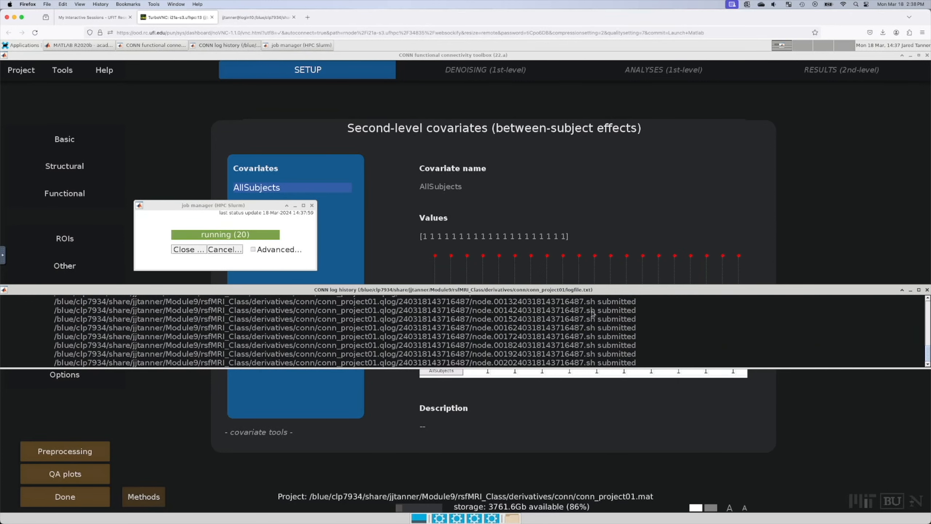
click(89, 46)
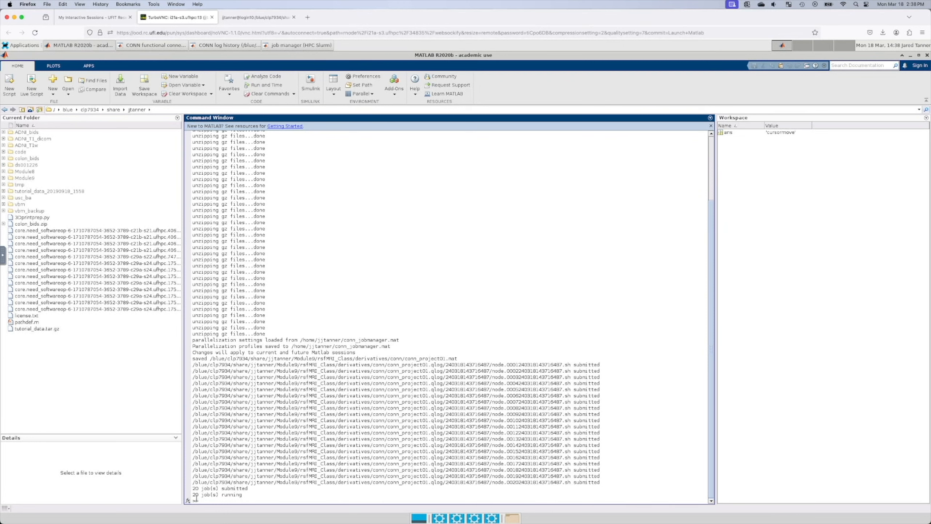
Step: Bring the Slurm job manager forward, reposition and resize it, and show the individual running jobs
click(302, 45)
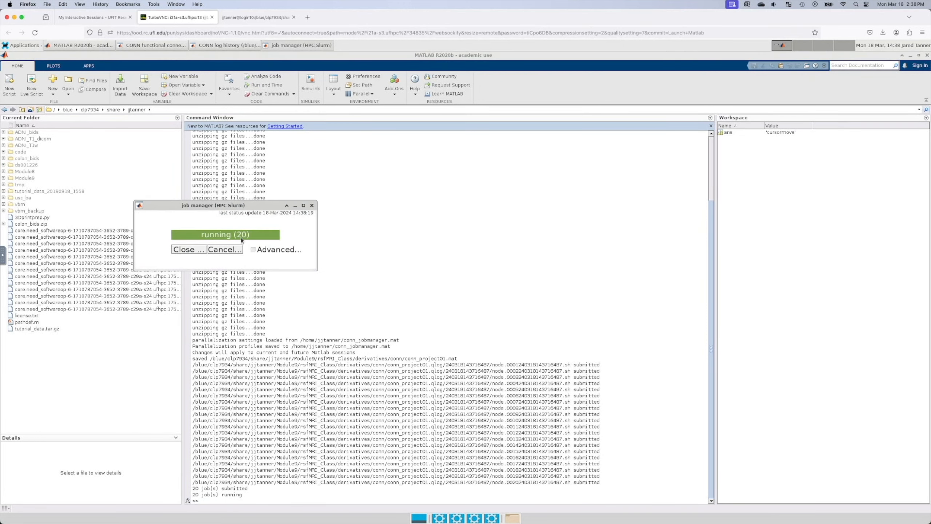
drag(242, 205, 202, 189)
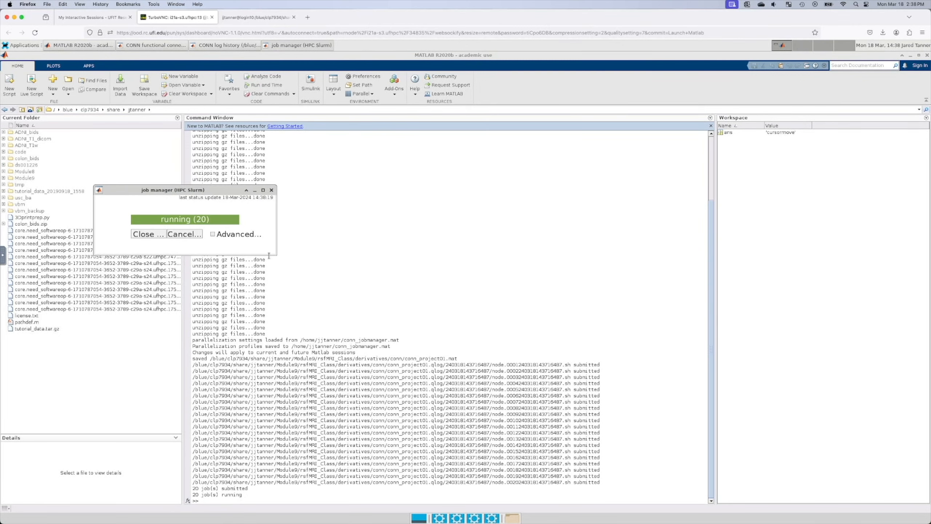
drag(273, 253, 448, 359)
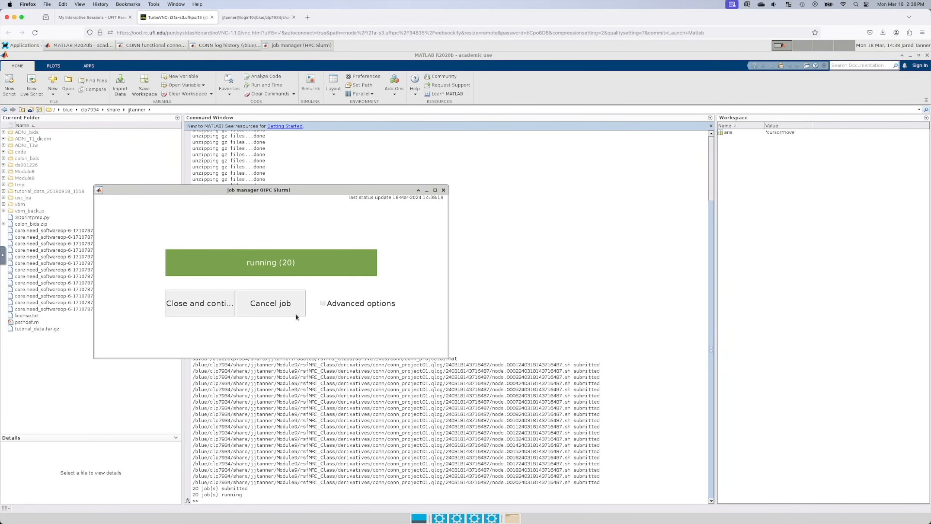
click(323, 304)
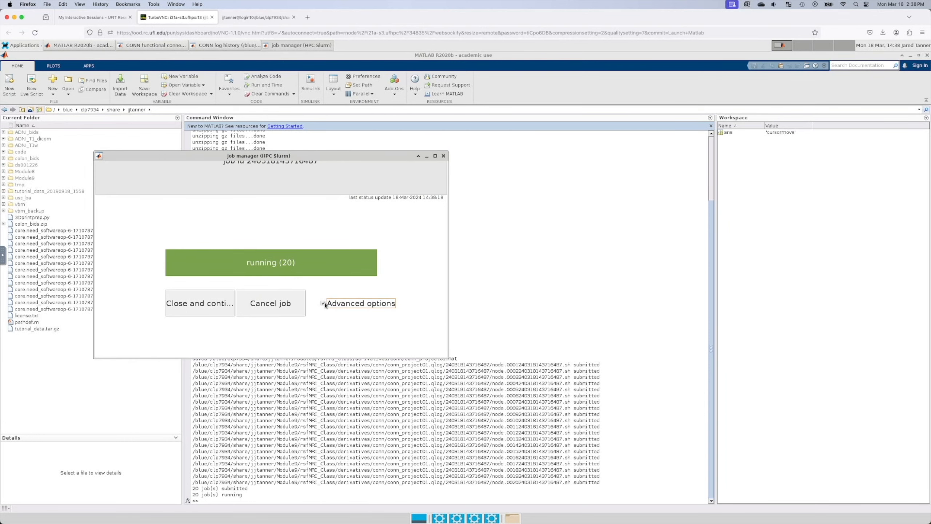
drag(304, 160, 255, 166)
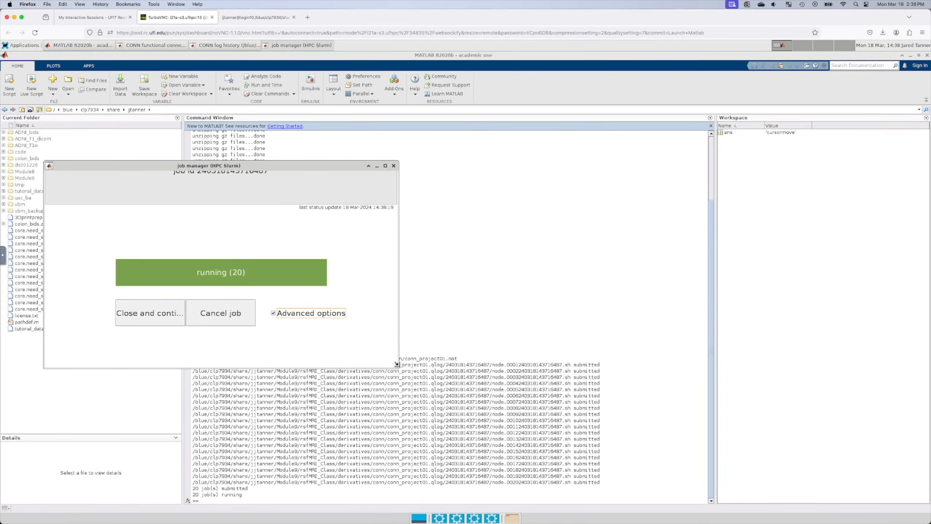
drag(372, 333, 334, 289)
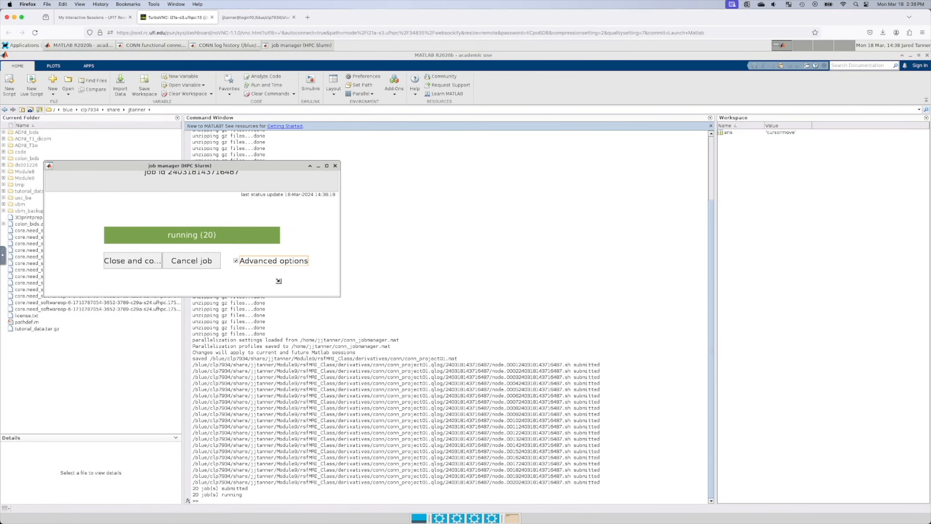
click(235, 260)
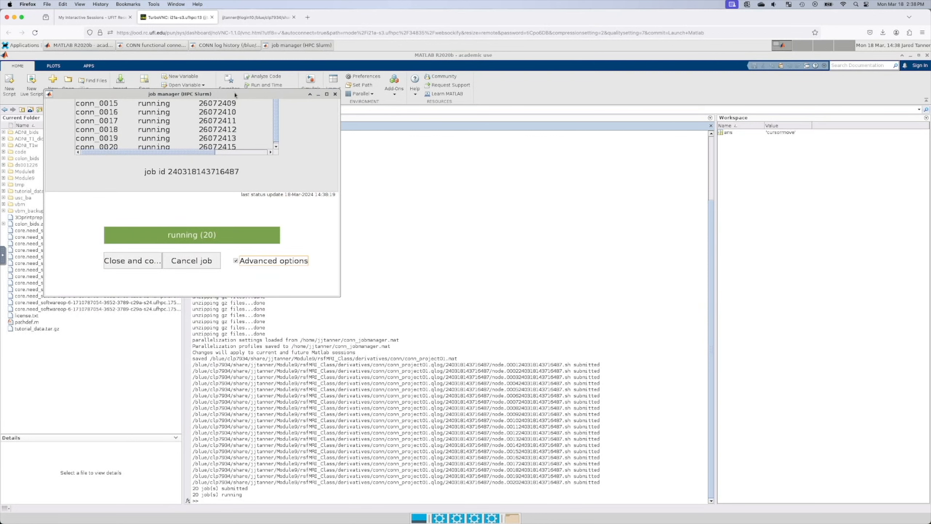
drag(231, 94, 422, 238)
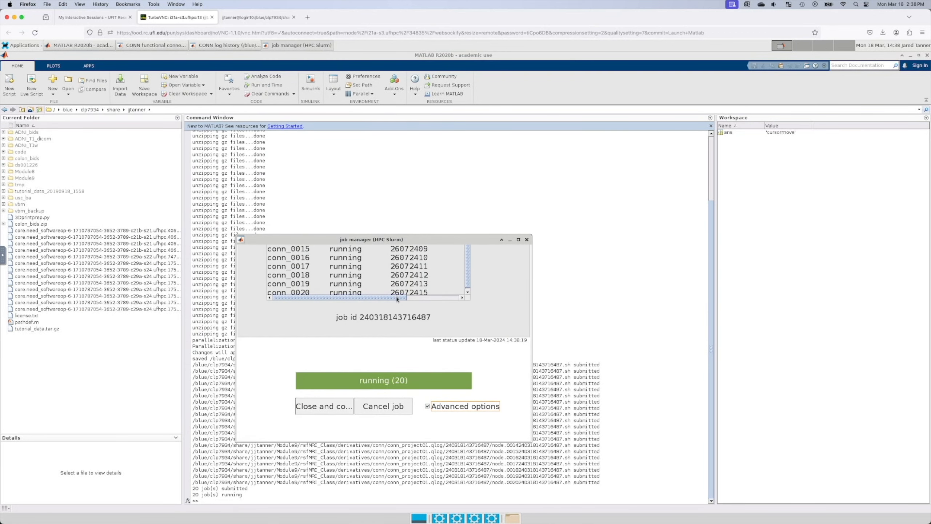
Step: Make the job manager taller and toggle Advanced options off and on to refresh the per-node list
drag(397, 299, 356, 276)
scroll(452, 277, down, 1)
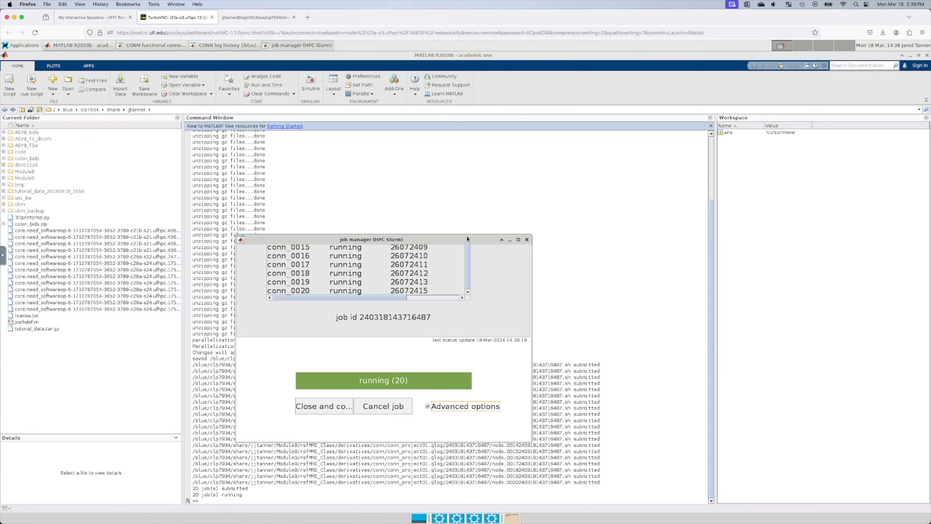
drag(466, 235, 466, 119)
click(408, 216)
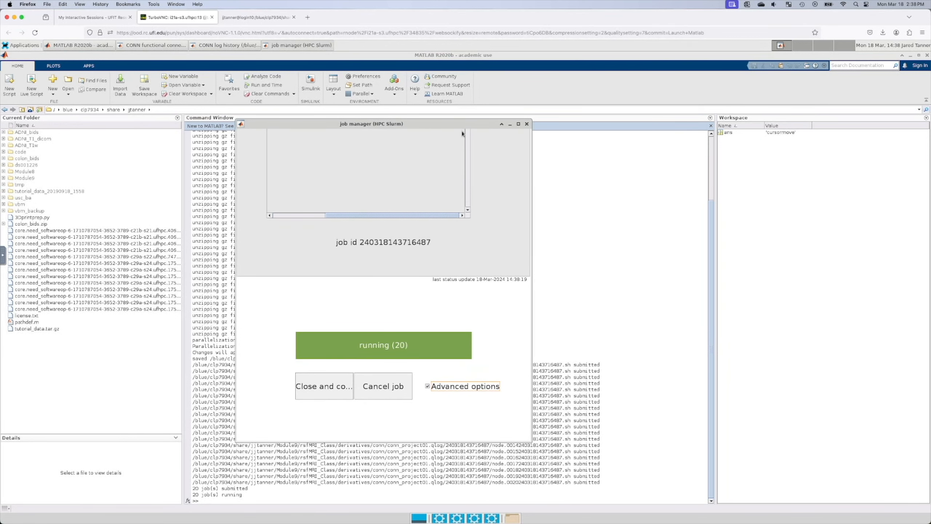
click(427, 386)
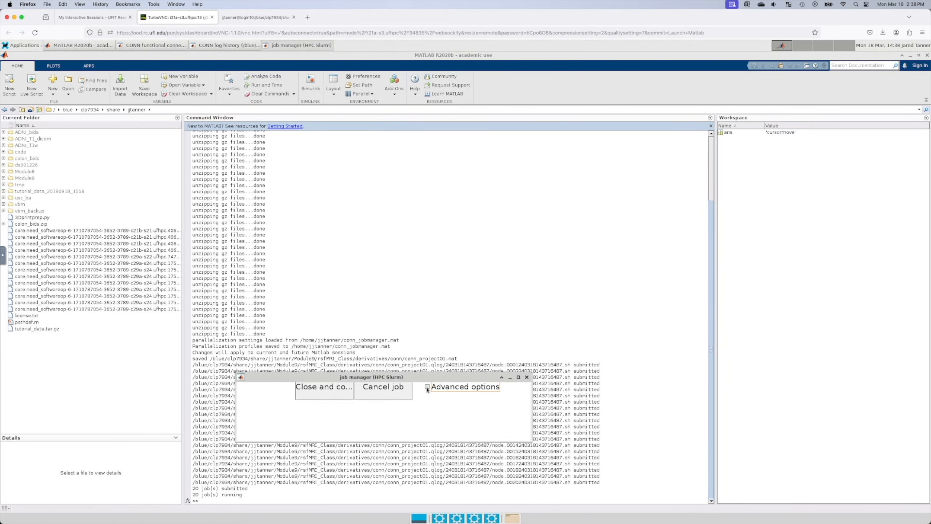
click(427, 387)
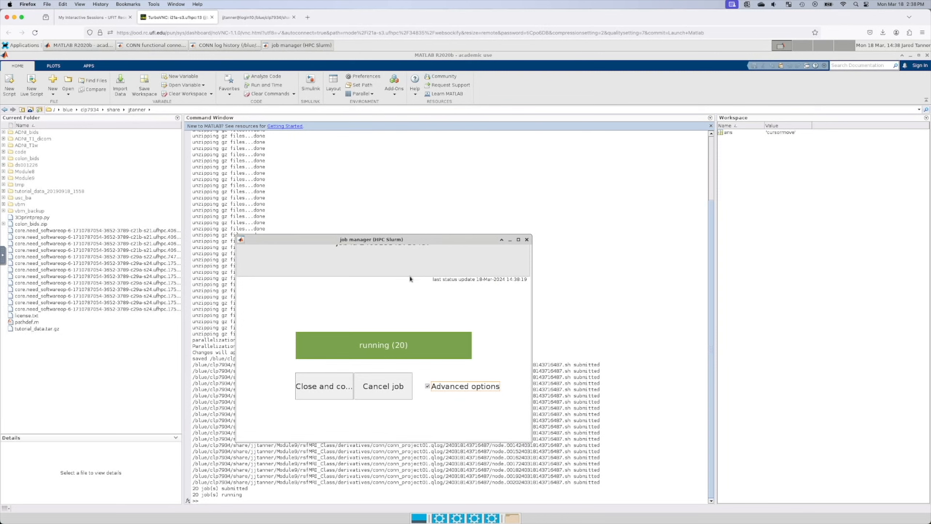
drag(529, 440, 399, 293)
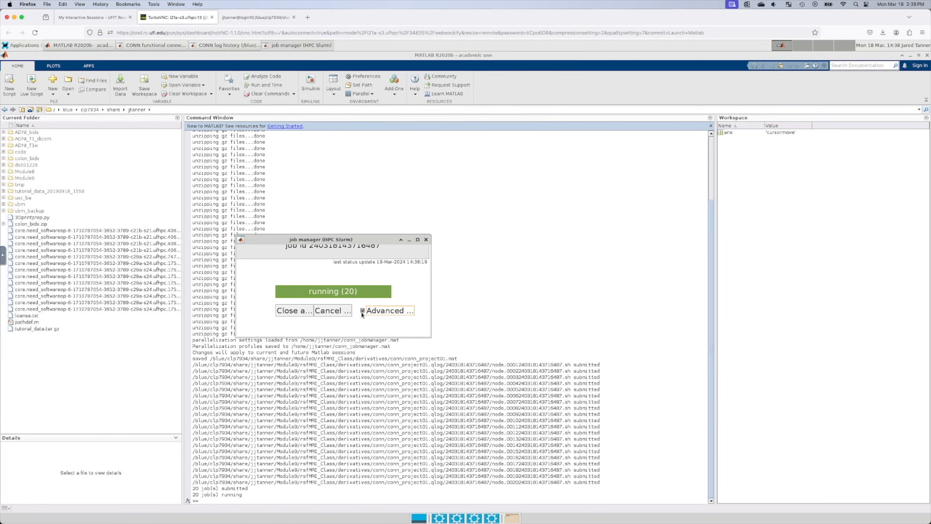
click(362, 311)
click(362, 311)
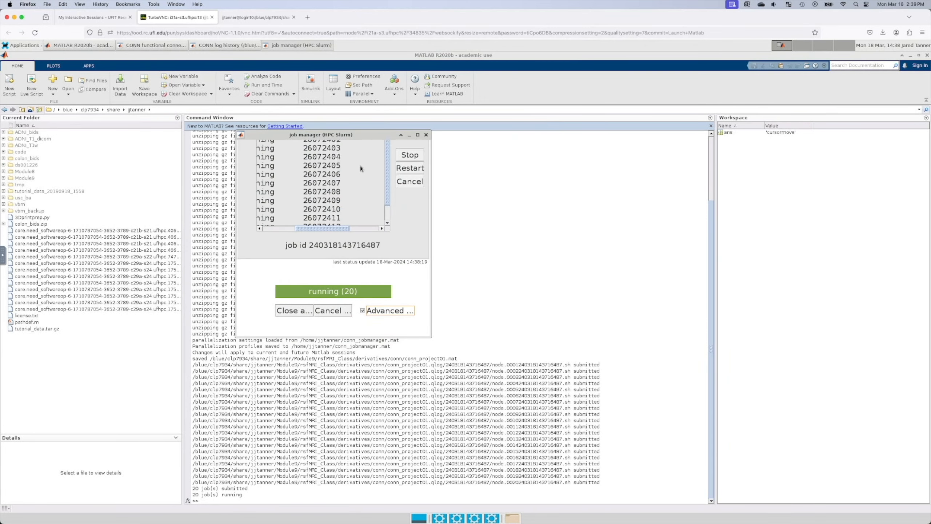
Step: Widen the job manager to show full rows, browsing jobs 26072407 and 26072400 in the list
click(320, 160)
drag(377, 134, 365, 181)
drag(332, 275, 363, 275)
drag(419, 258, 538, 270)
scroll(407, 225, down, 2)
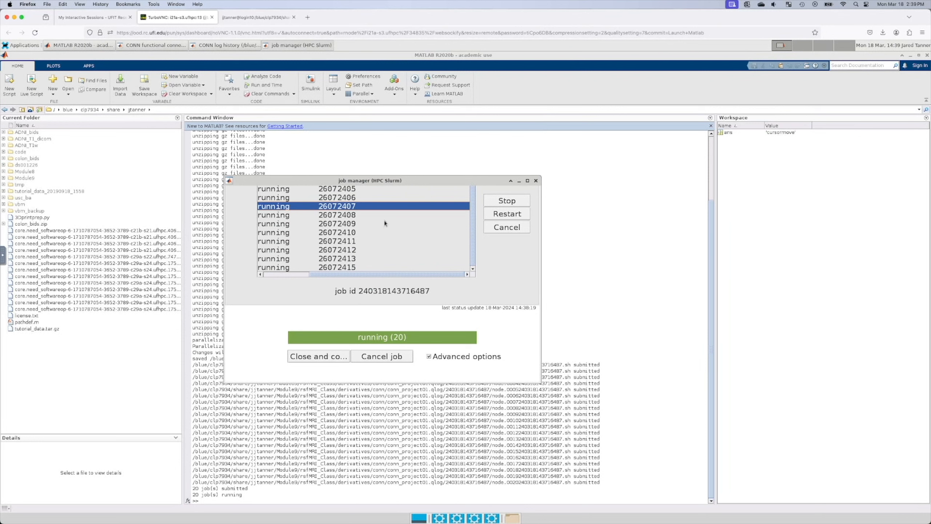
scroll(323, 220, up, 2)
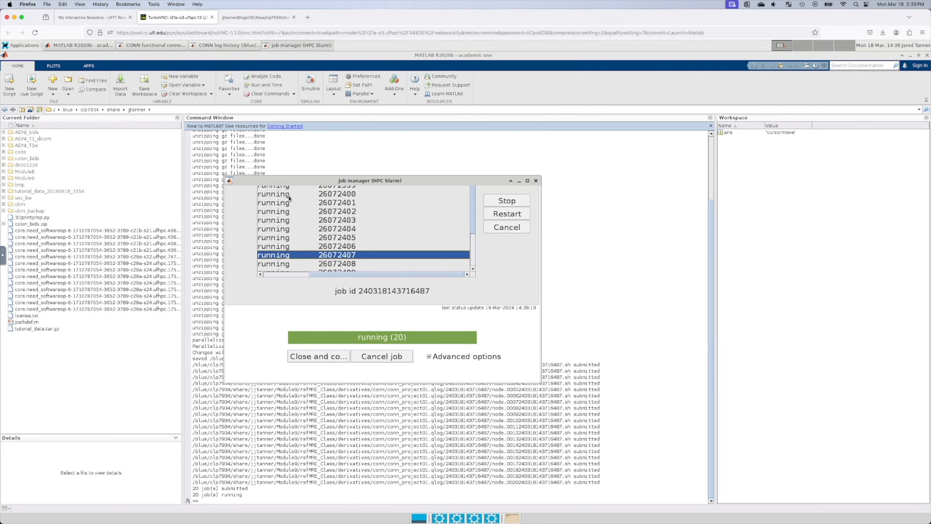
click(287, 194)
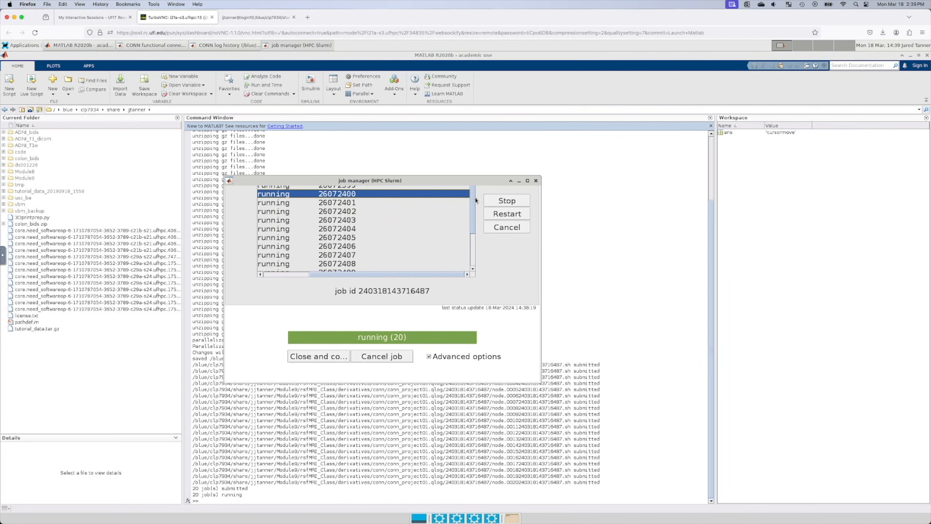
drag(474, 200, 479, 137)
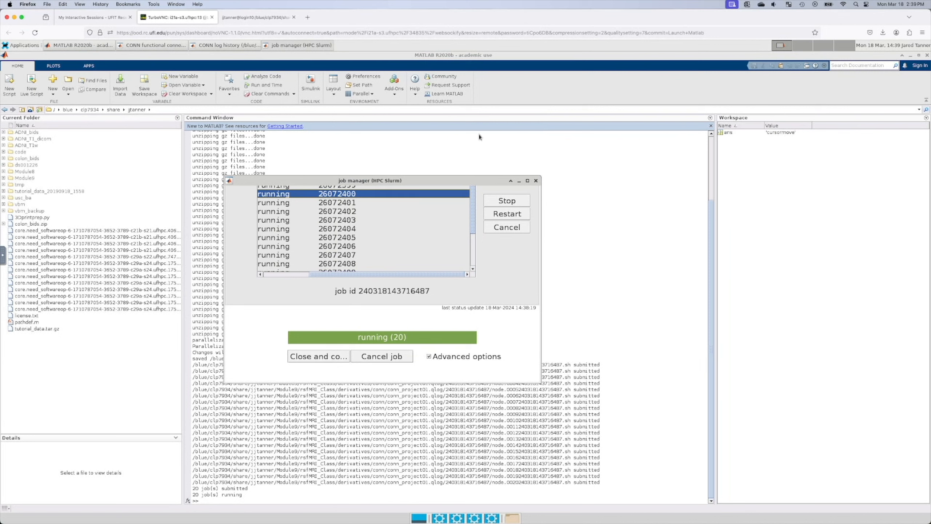
click(429, 356)
click(429, 356)
click(336, 220)
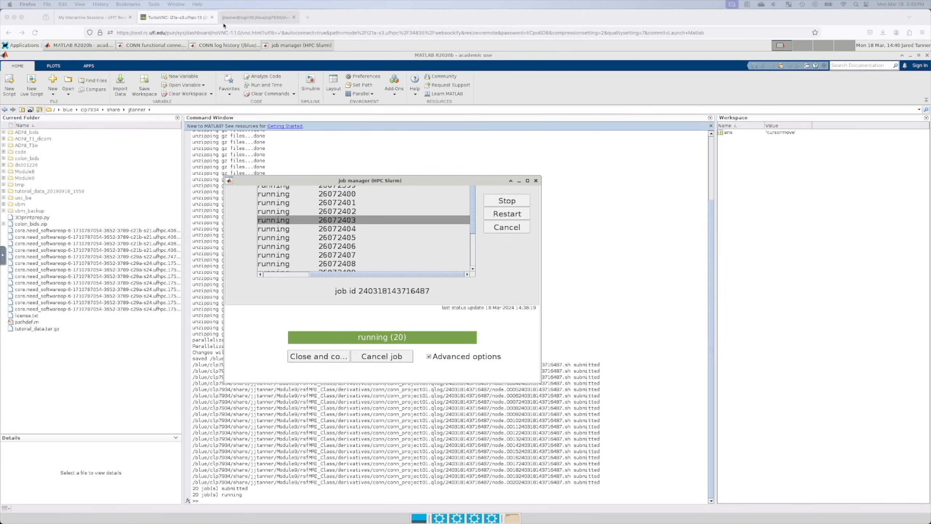
Step: Close the TurboVNC remote desktop and terminal pages, confirming leaving the terminal
click(212, 17)
click(213, 17)
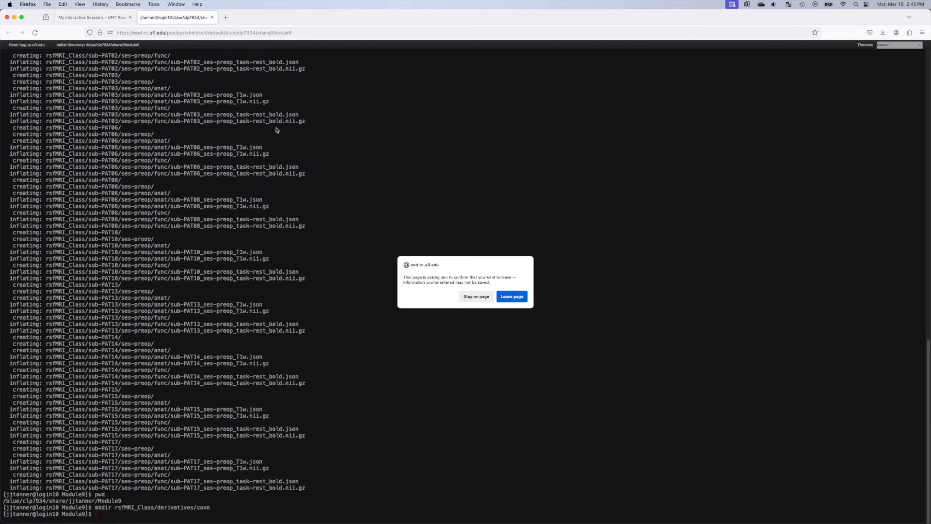
click(512, 296)
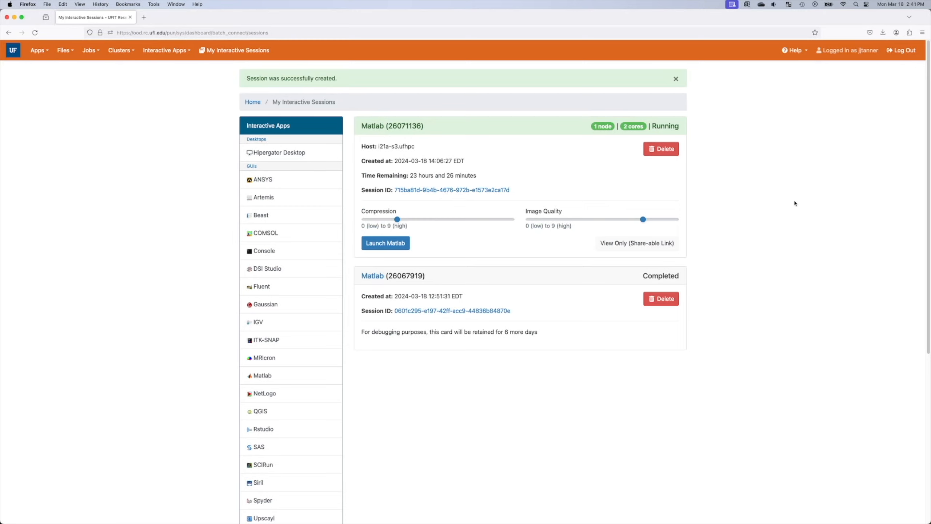
Step: Reload My Interactive Sessions and relaunch the running Matlab session's desktop
click(313, 33)
key(Return)
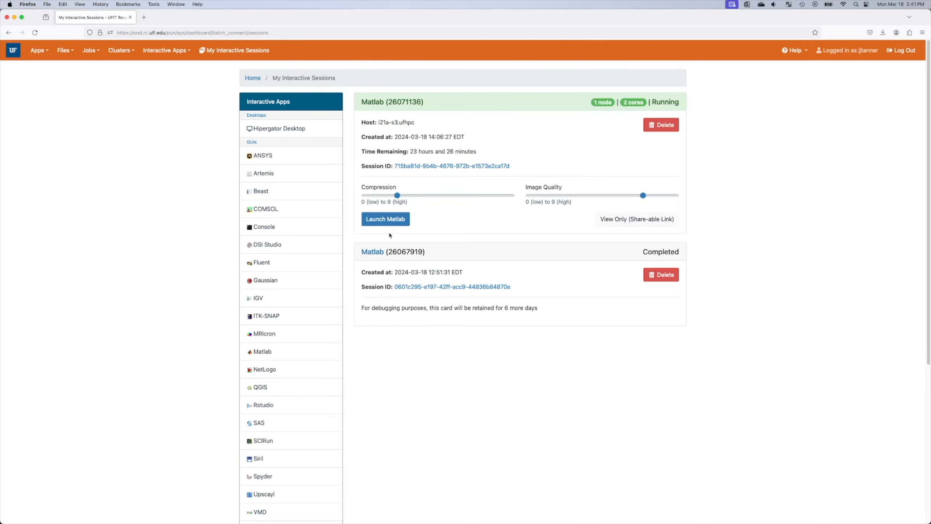
click(227, 51)
click(399, 221)
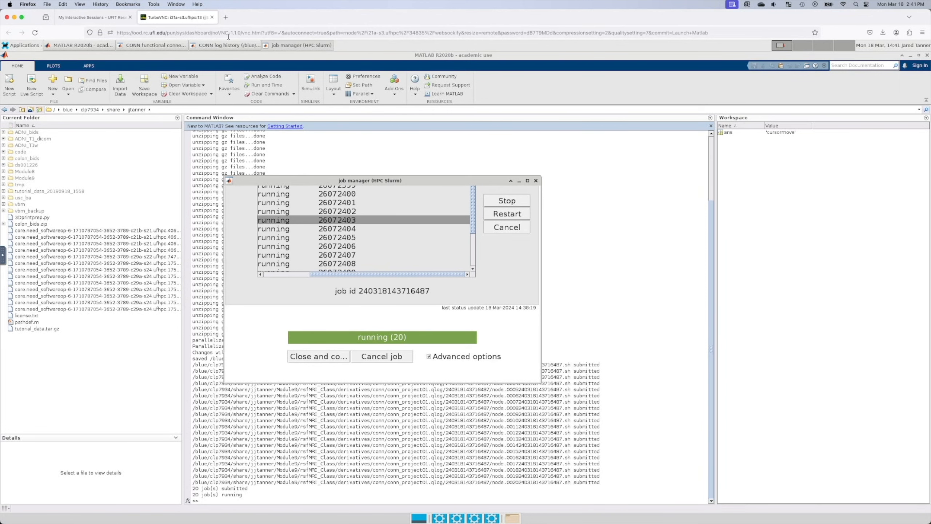
Step: Close the TurboVNC remote desktop tab
click(212, 17)
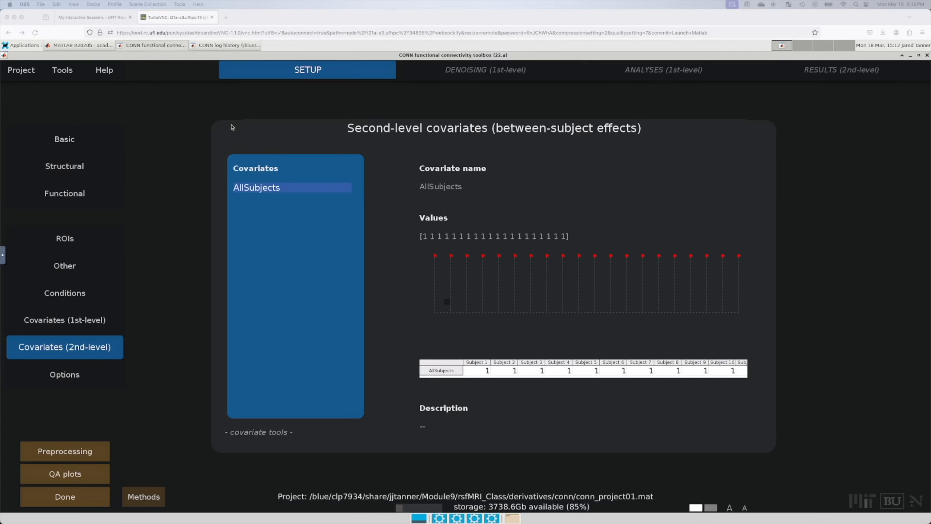
click(163, 76)
Step: Check the CONN log history for finished node jobs, then save the project twice via Project > Save
click(225, 45)
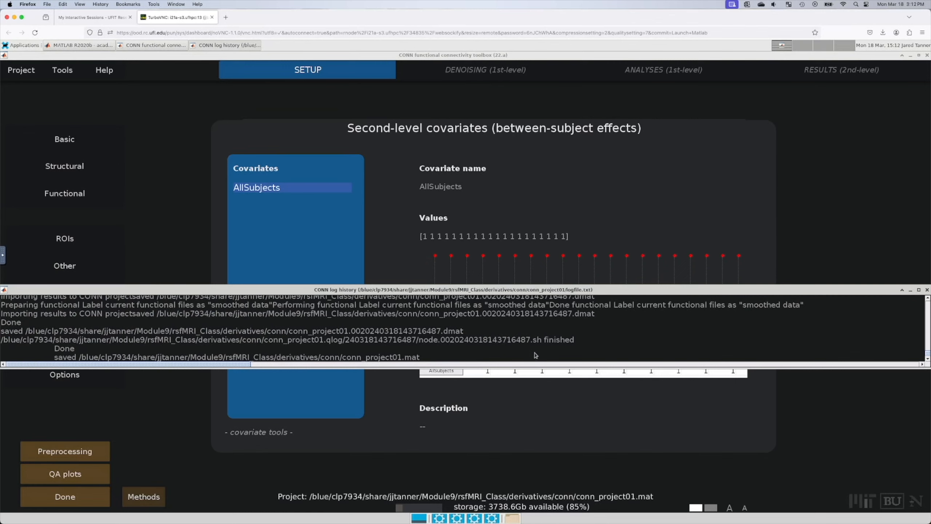
click(927, 289)
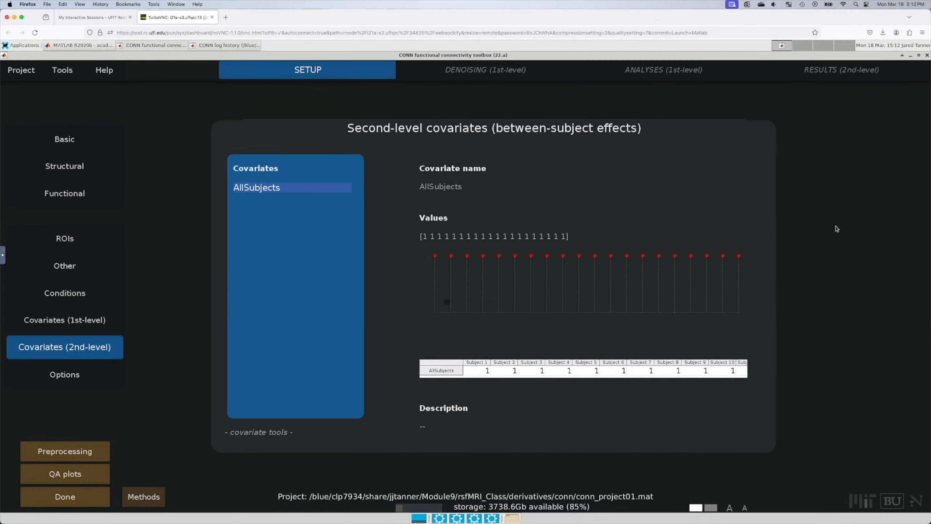
click(21, 71)
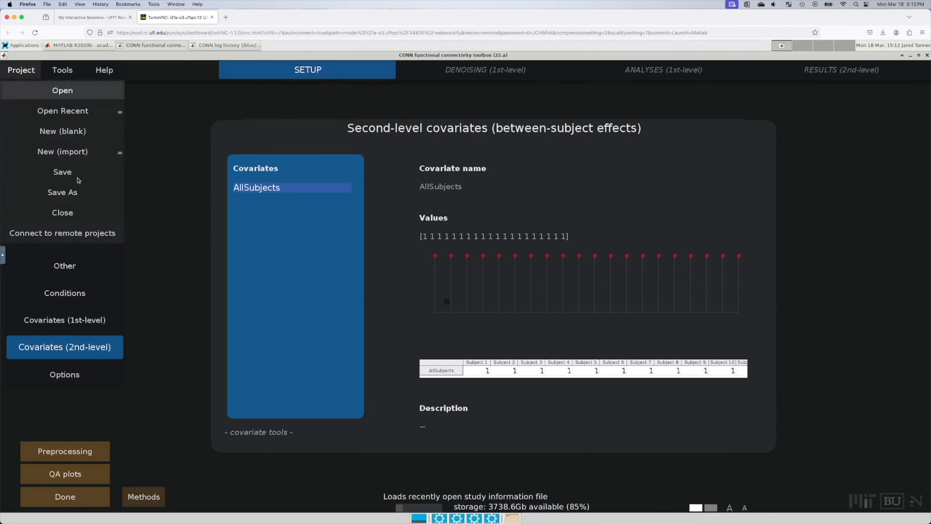
click(76, 174)
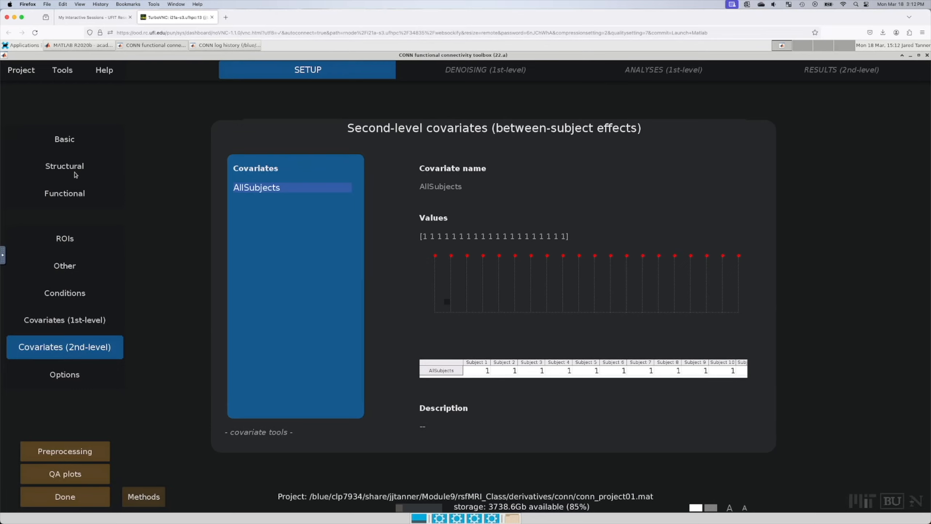
click(17, 70)
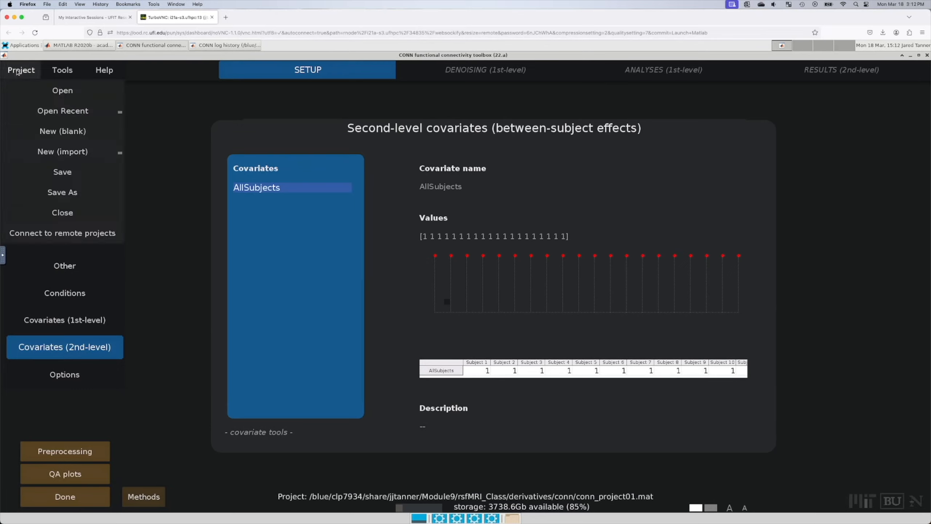
click(59, 172)
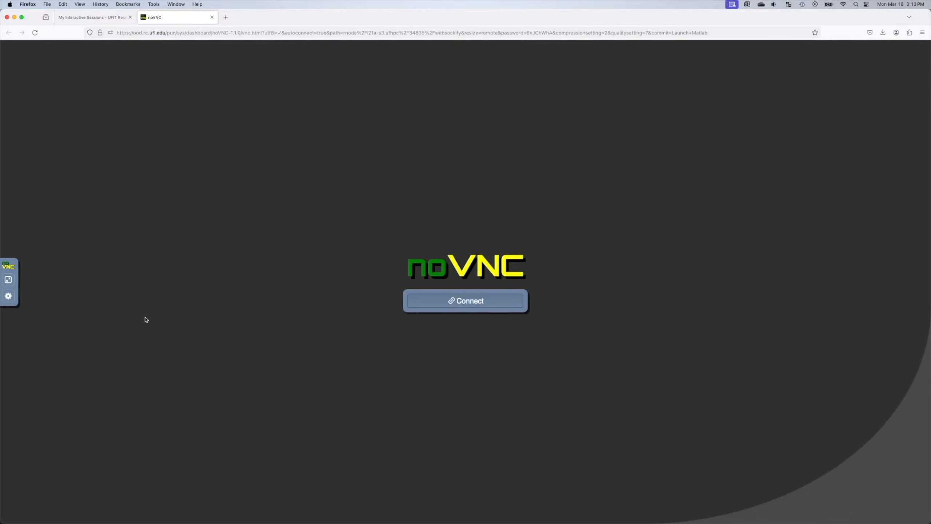
Step: Close the disconnected noVNC tab, reload My Interactive Sessions, and relaunch the Matlab desktop
click(212, 17)
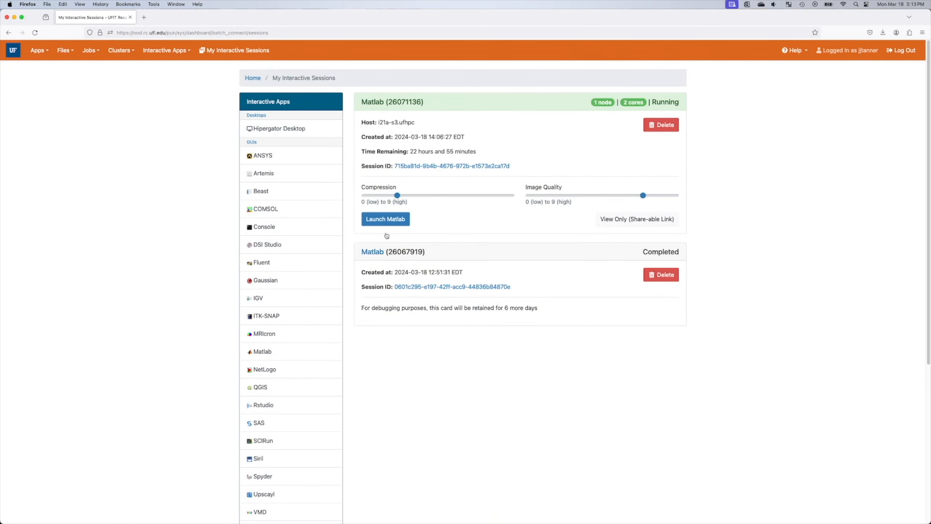
click(326, 29)
key(Return)
click(403, 219)
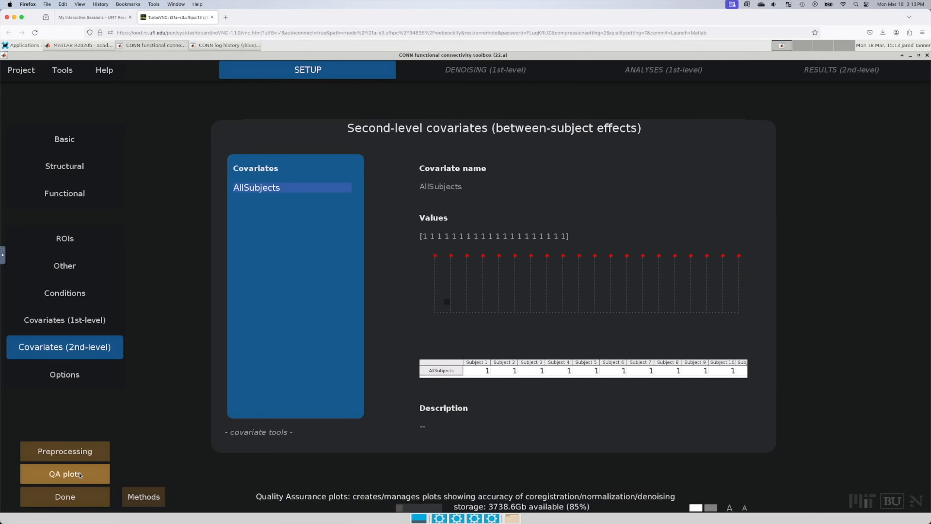
Step: Run Setup as 'distributed processing (run on HPC Slurm)' split into 20 parallel jobs
click(86, 501)
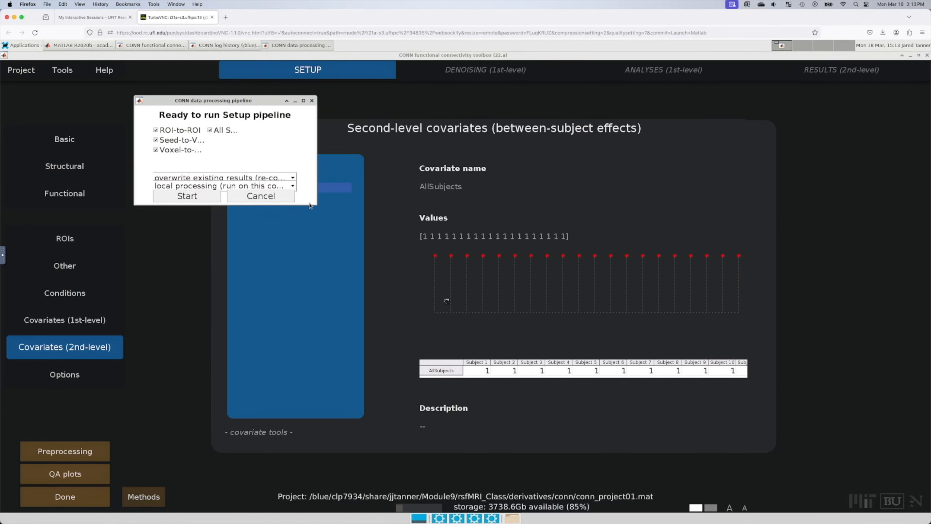
drag(312, 206, 592, 388)
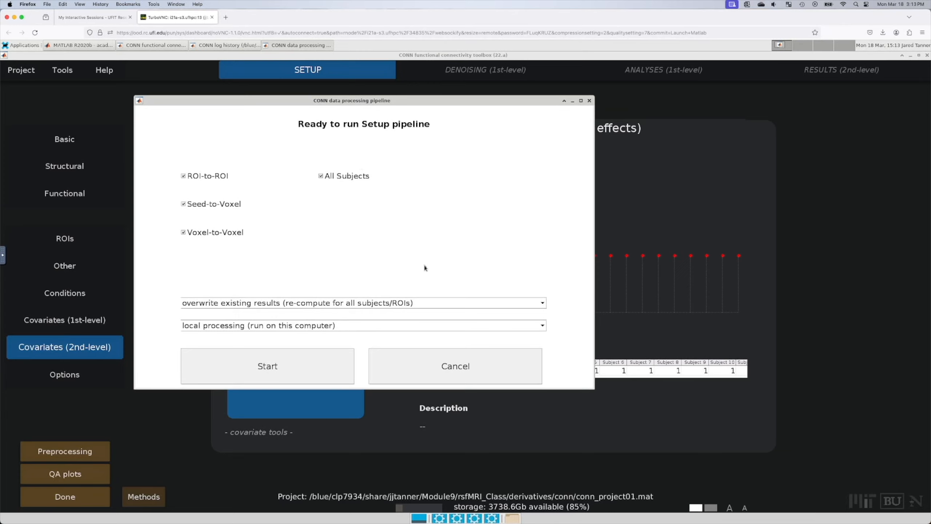
click(385, 325)
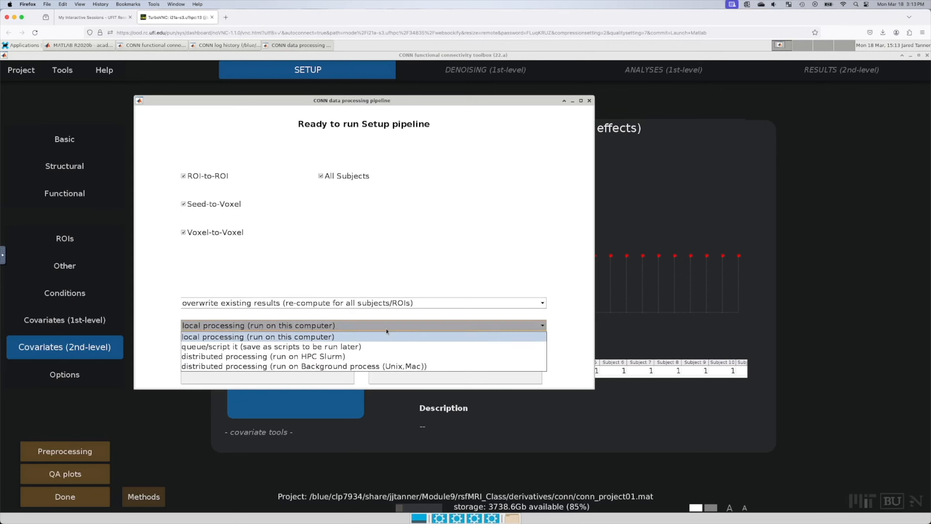
click(389, 356)
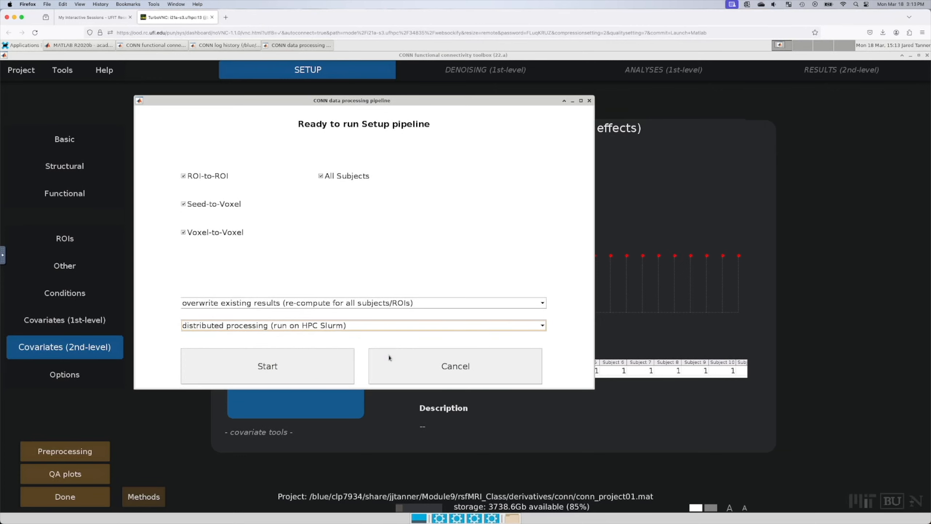
click(339, 369)
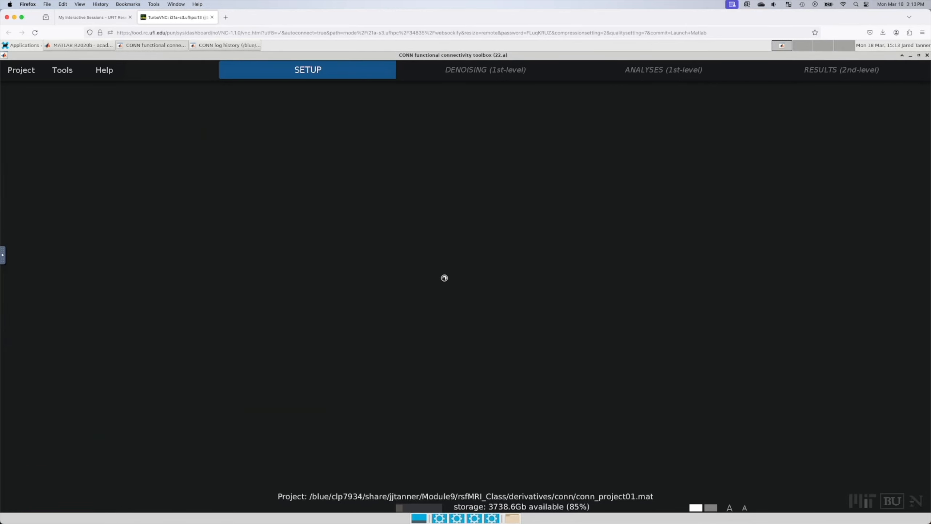
text(20)
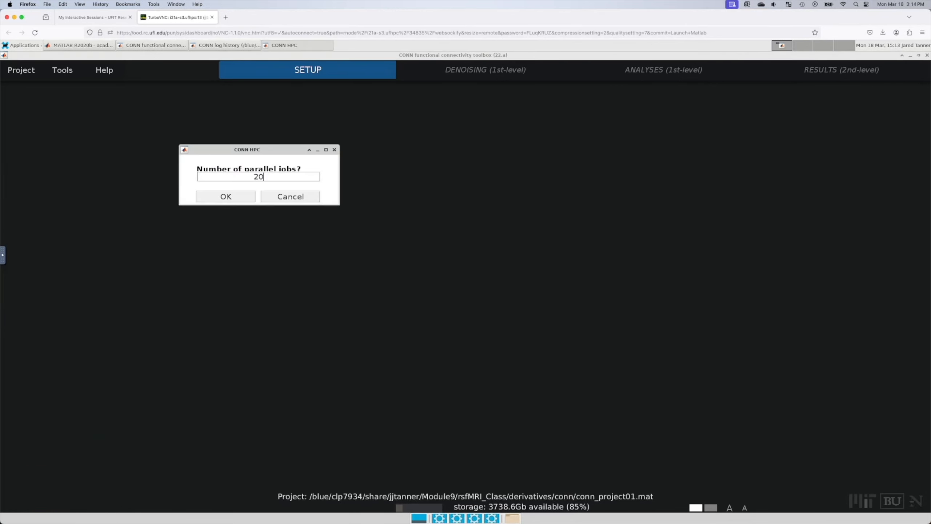
click(247, 200)
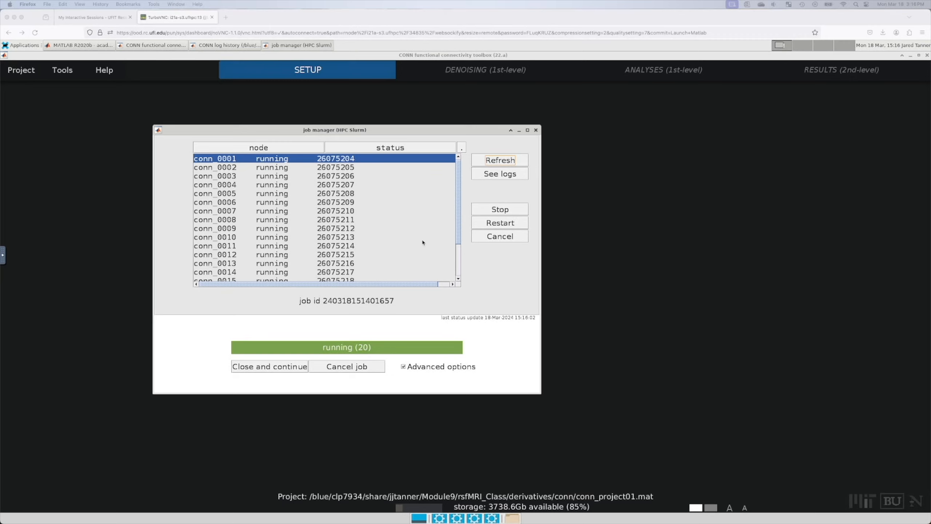
Step: Review the job manager's running (20) status alongside the CONN windows, then close the job manager
click(502, 159)
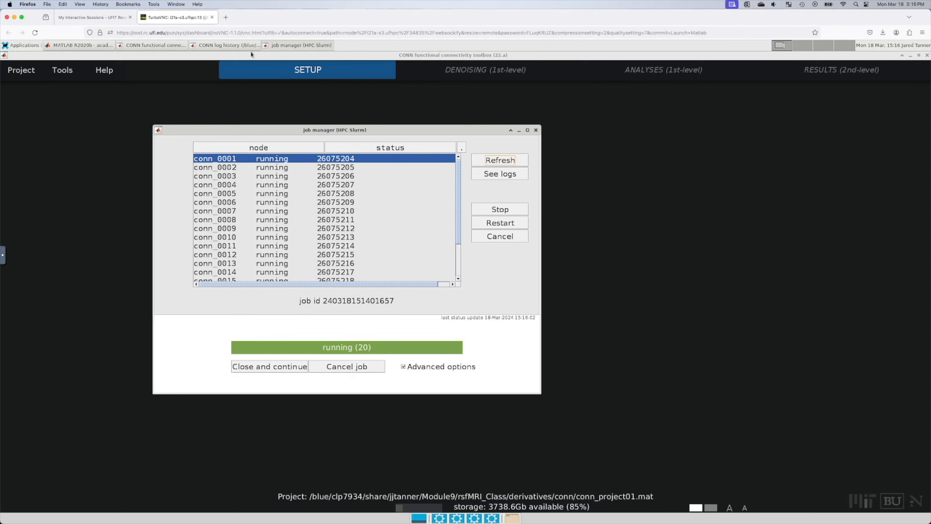
click(225, 45)
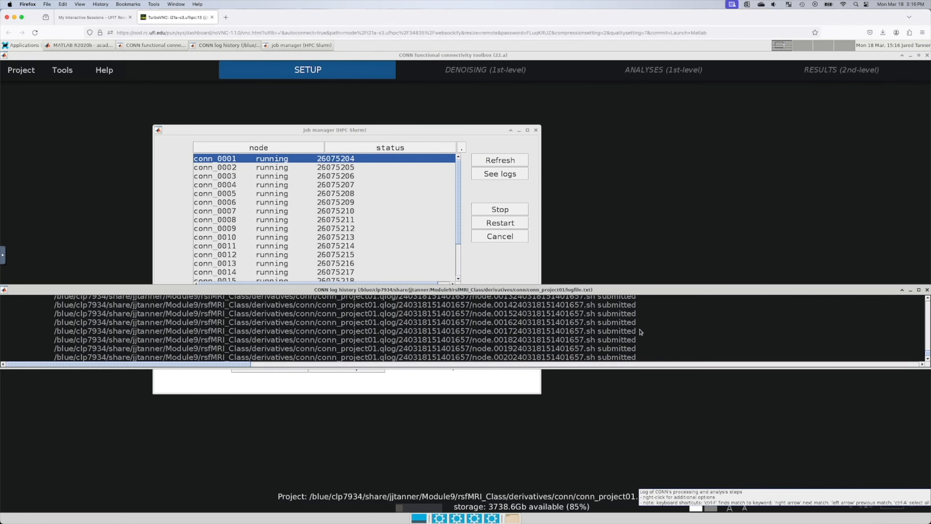
click(450, 133)
click(96, 47)
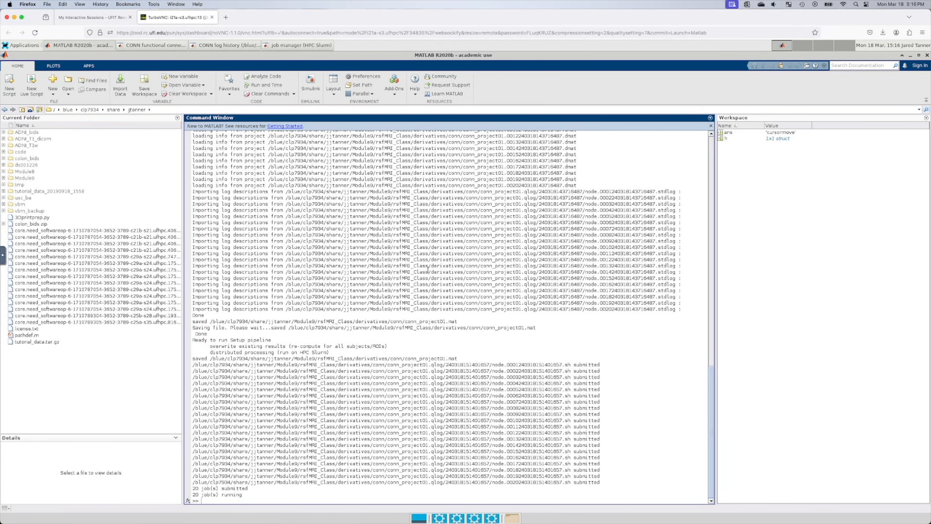
click(297, 45)
click(227, 45)
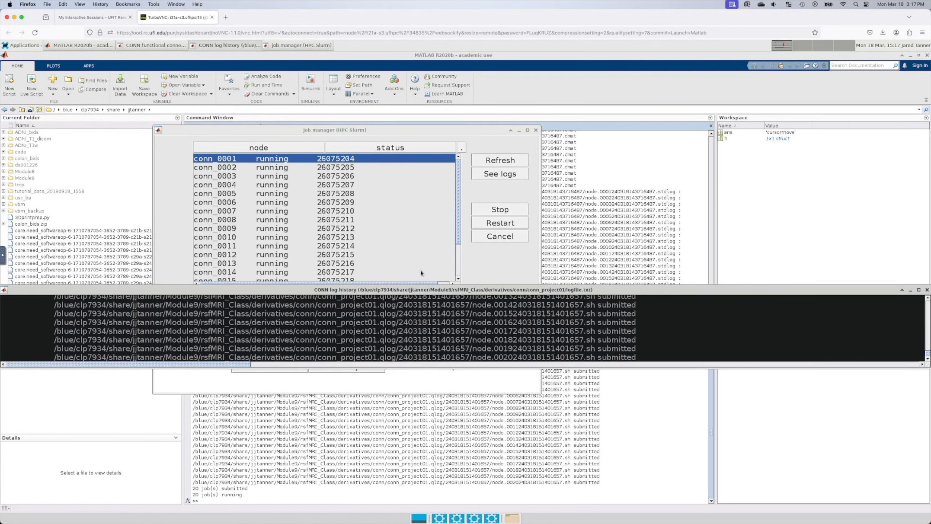
click(425, 132)
click(168, 46)
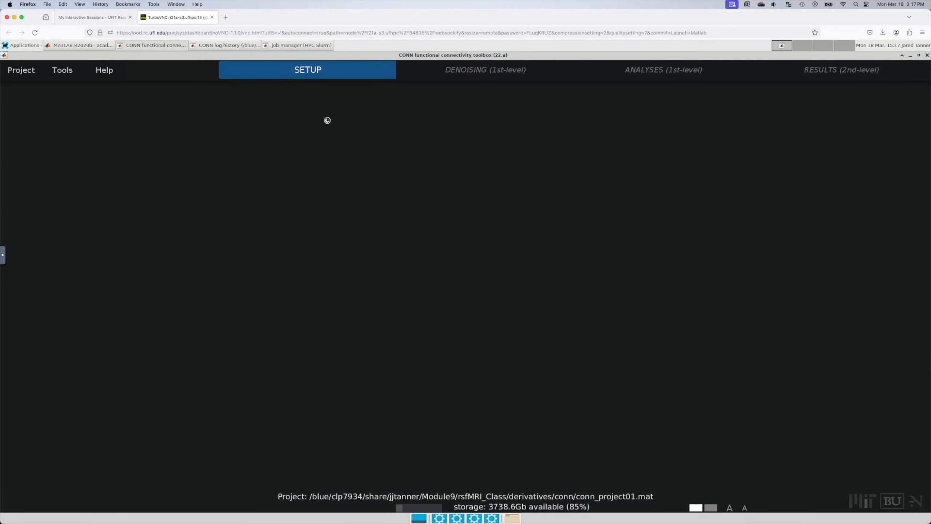
click(236, 45)
click(292, 47)
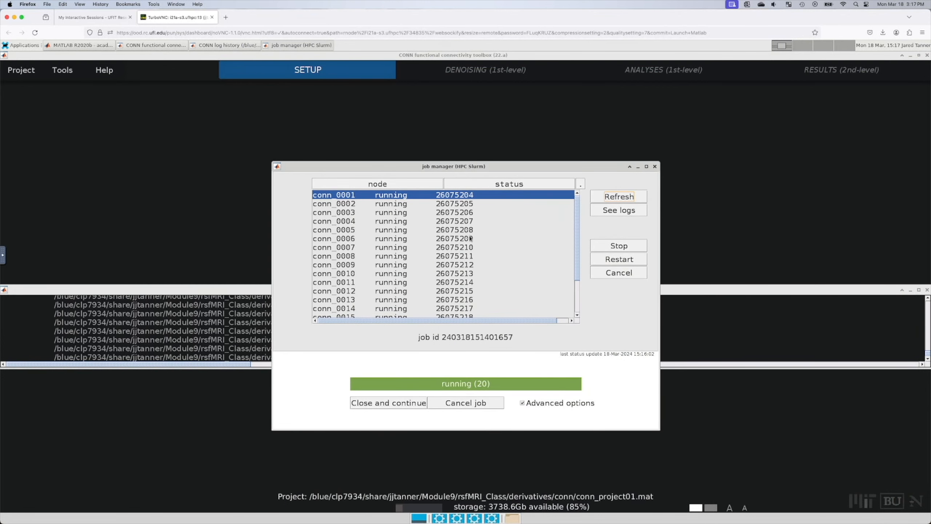
click(655, 166)
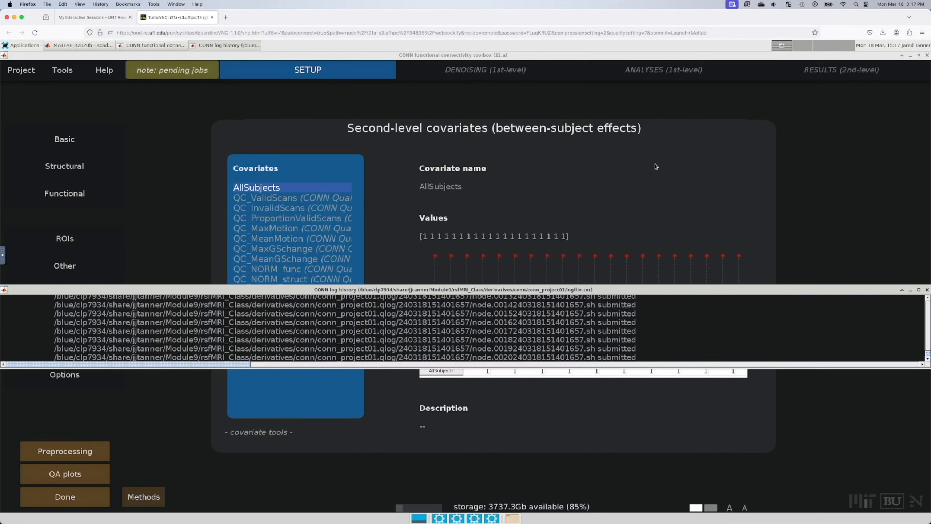
Step: Reopen the job manager from 'note: pending jobs', enable Advanced options, enlarge it, and refresh
click(248, 110)
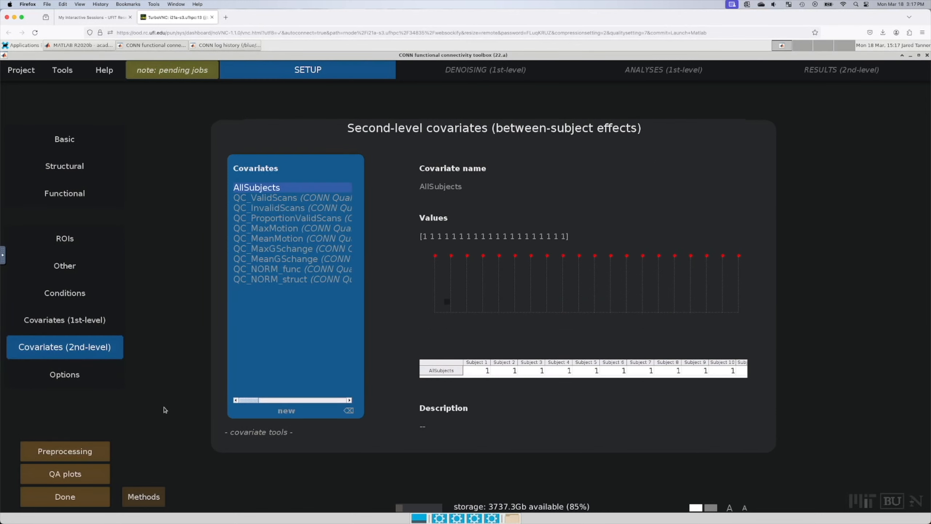
click(194, 70)
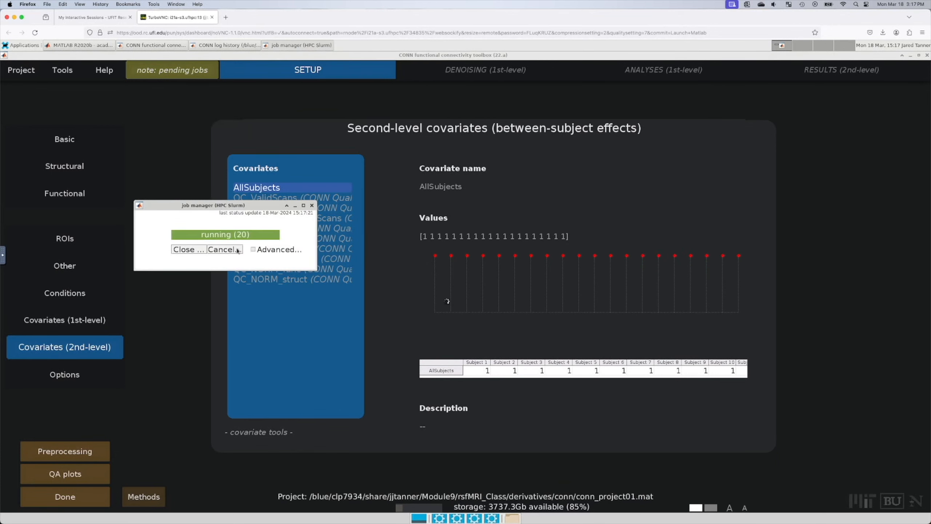
drag(240, 208, 388, 221)
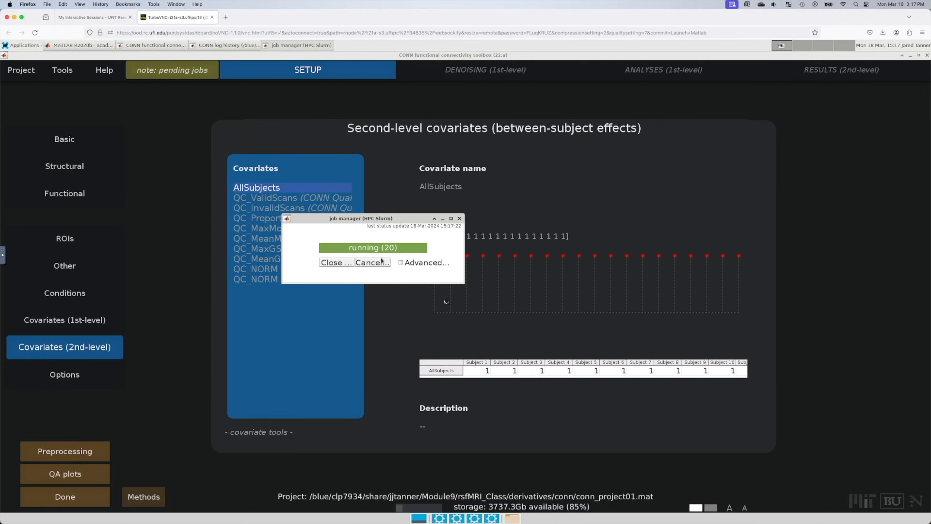
click(401, 262)
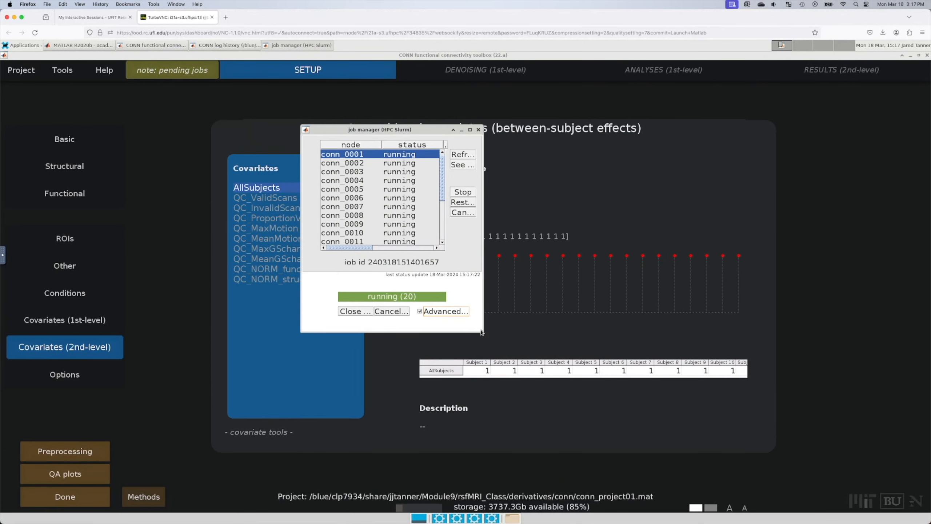
drag(479, 330, 800, 471)
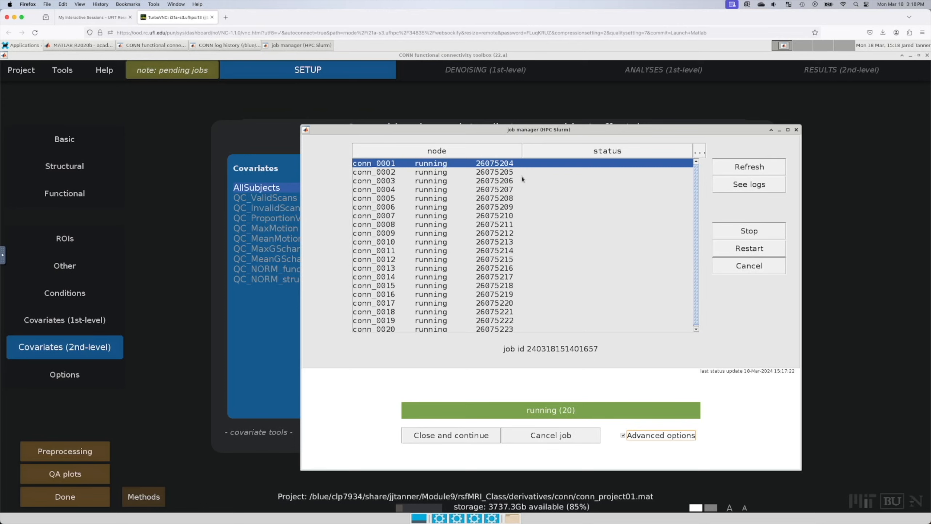
click(727, 168)
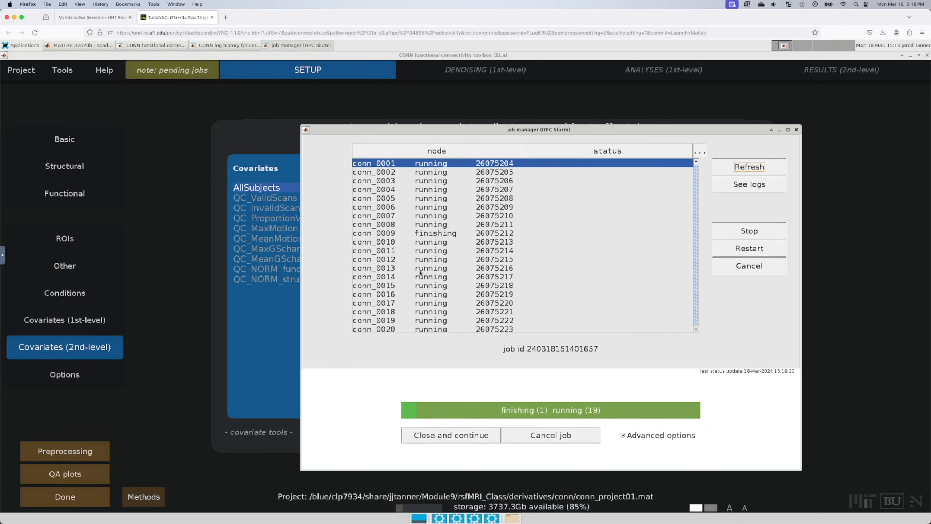
Step: Open the console logs for finishing node conn_0009 and enlarge the log window
click(452, 233)
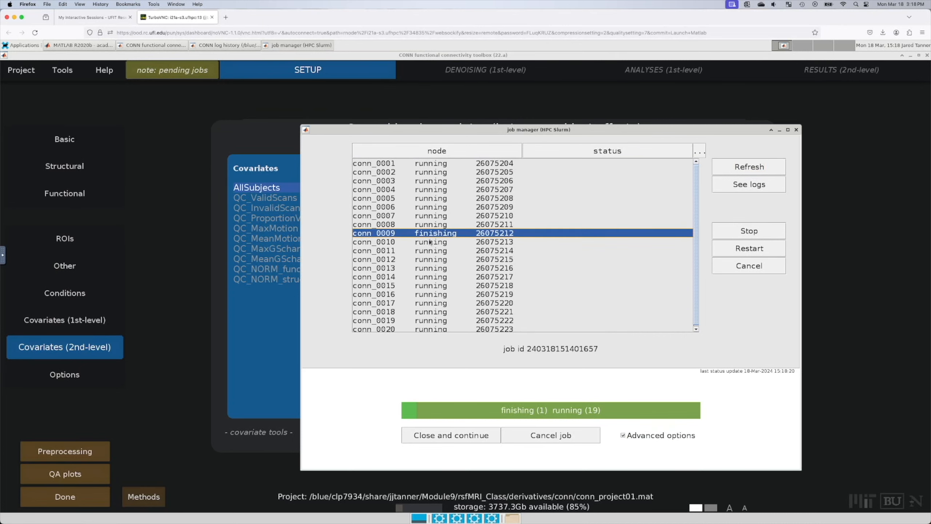
click(729, 185)
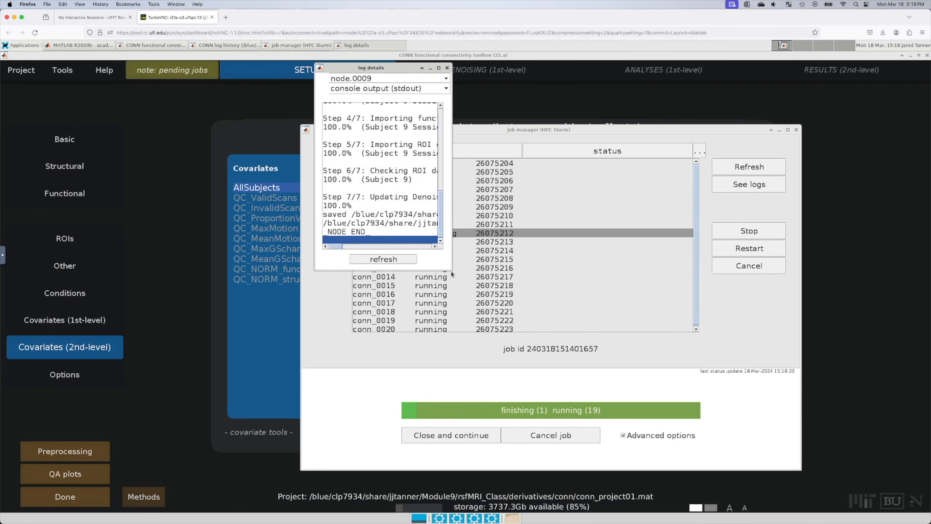
drag(451, 270, 639, 356)
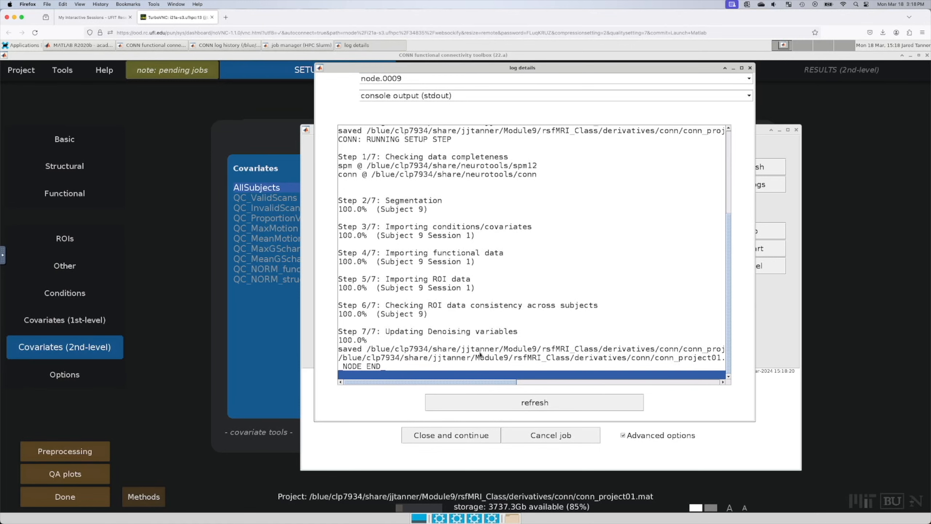
Step: Browse logs for node.0002, 0019, 0018, 0001, 0013 and finally node.0015
click(517, 81)
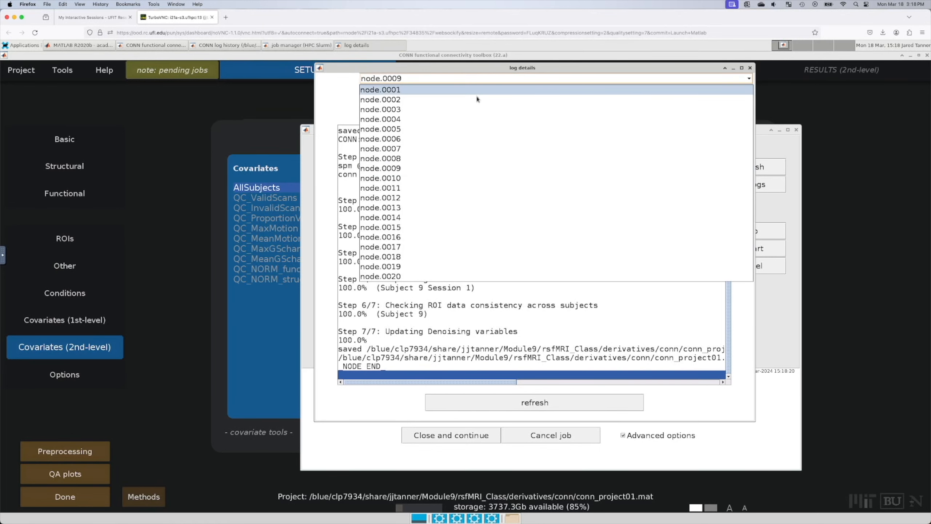
click(477, 96)
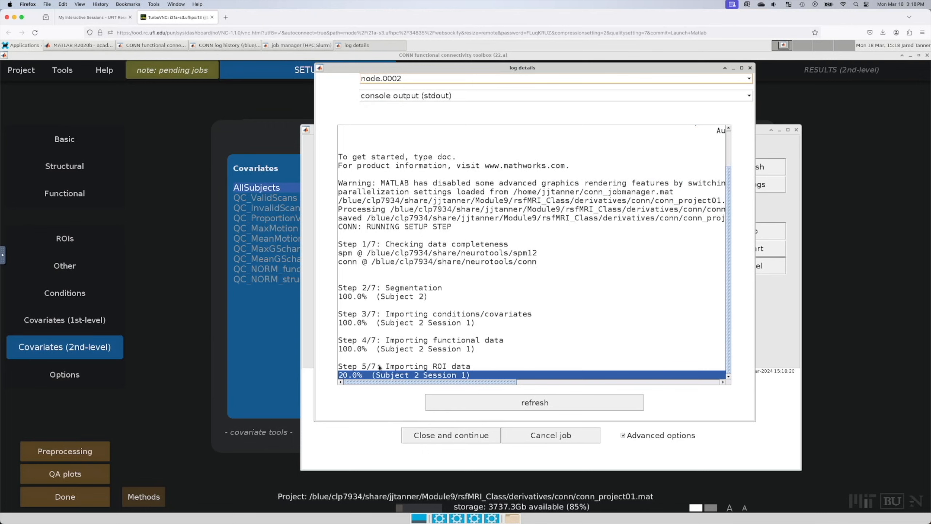
click(410, 79)
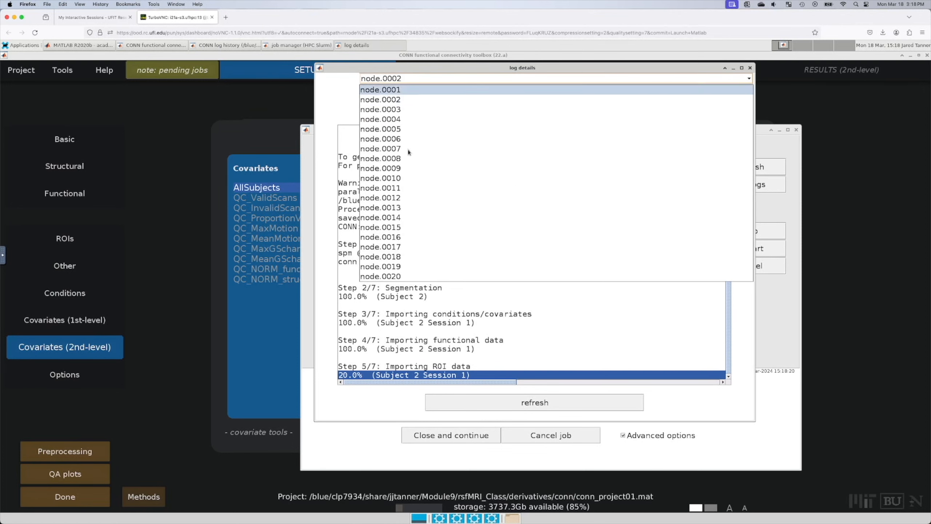
click(405, 266)
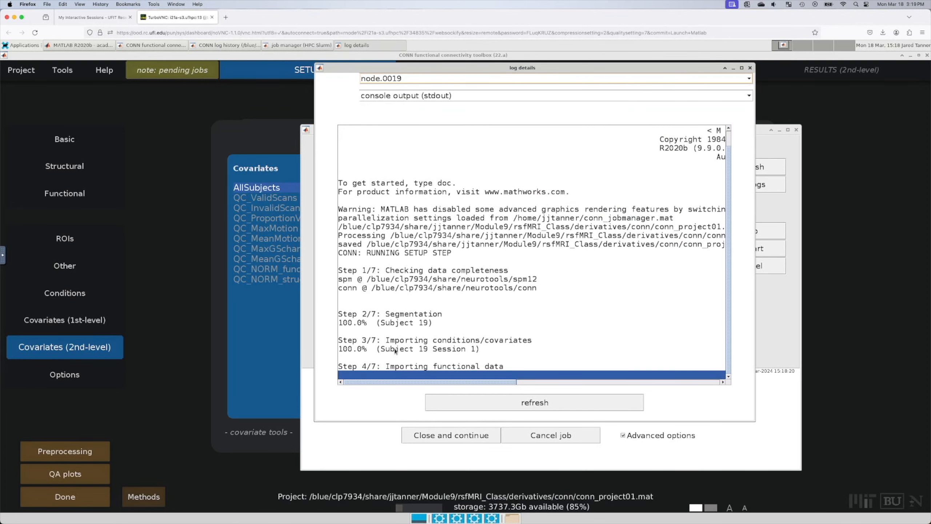
click(427, 78)
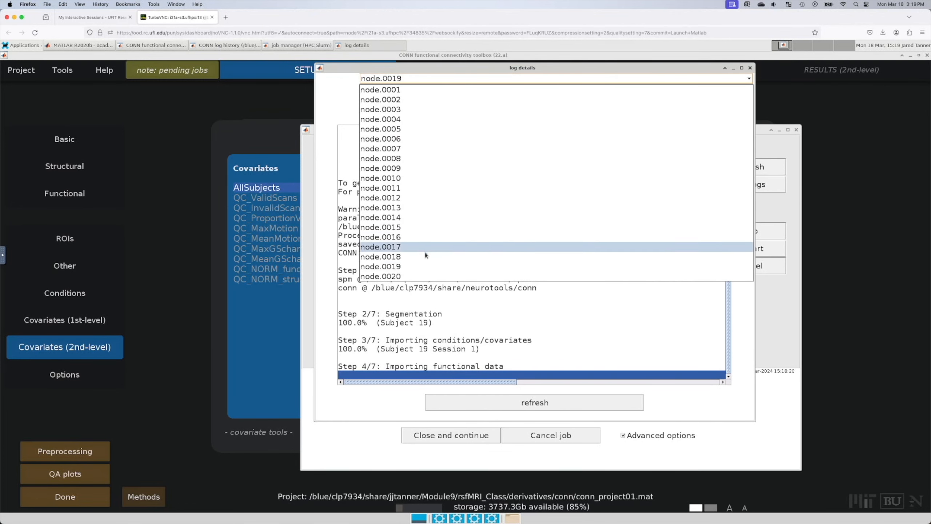
click(425, 255)
click(425, 78)
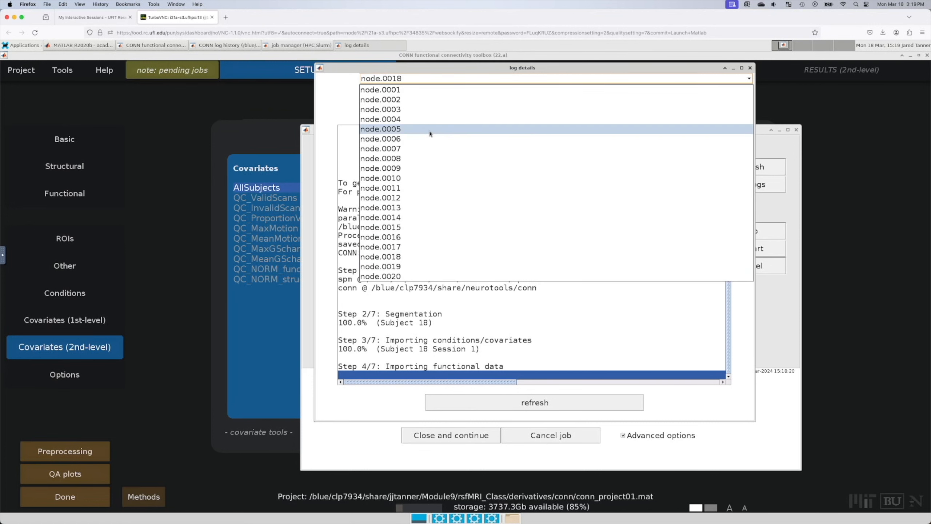
click(430, 133)
click(436, 79)
click(434, 91)
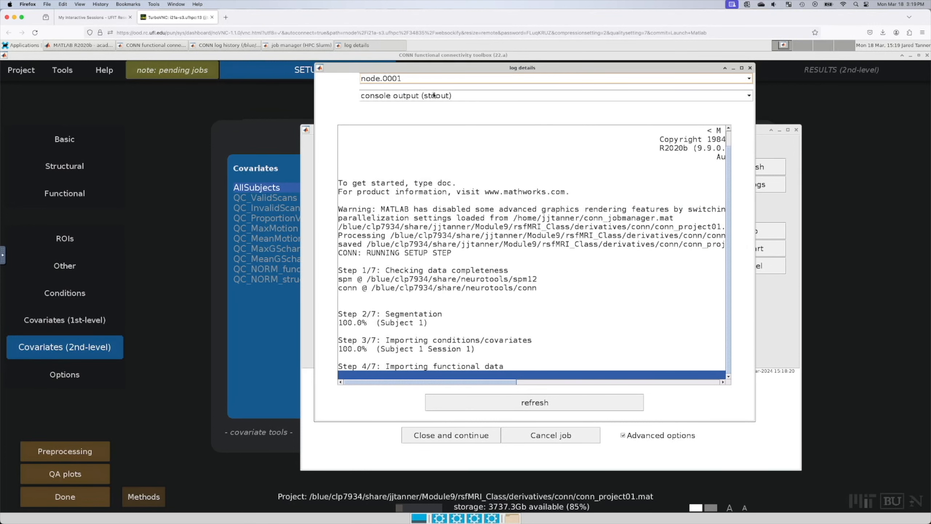
click(530, 79)
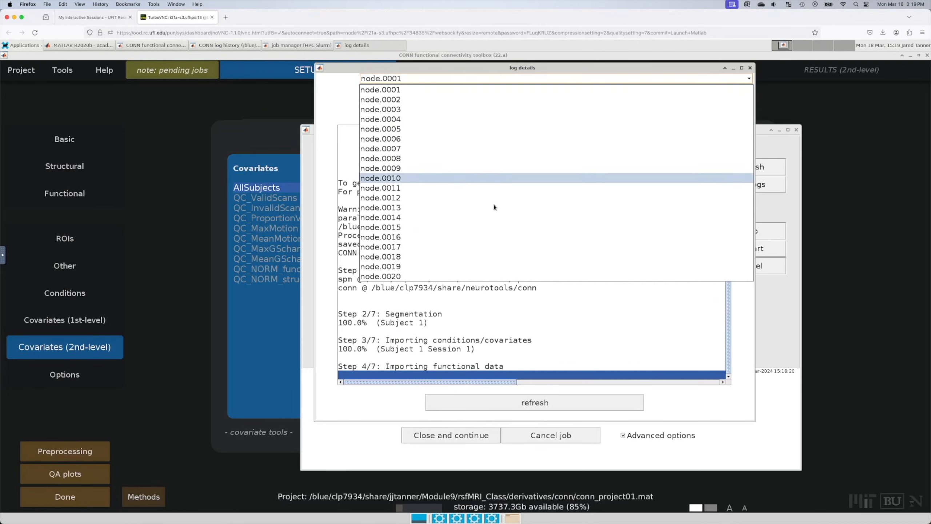
click(493, 207)
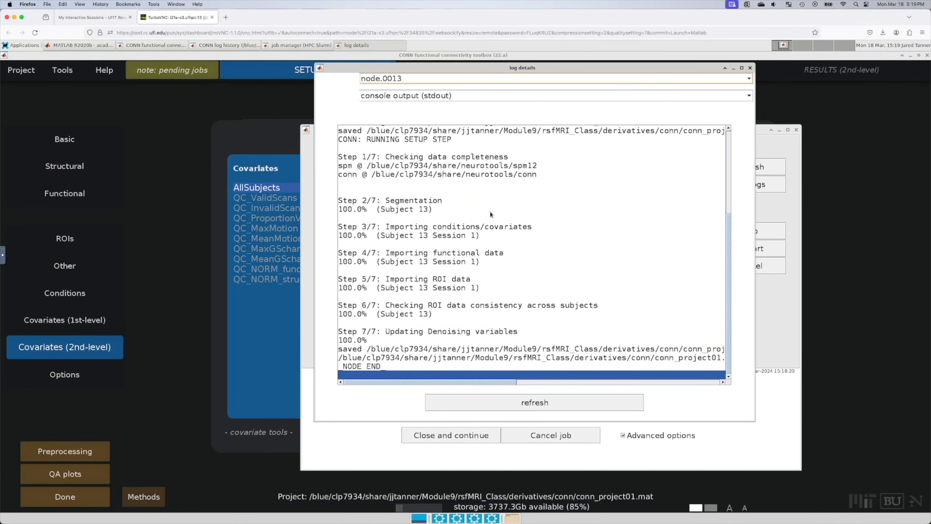
click(468, 79)
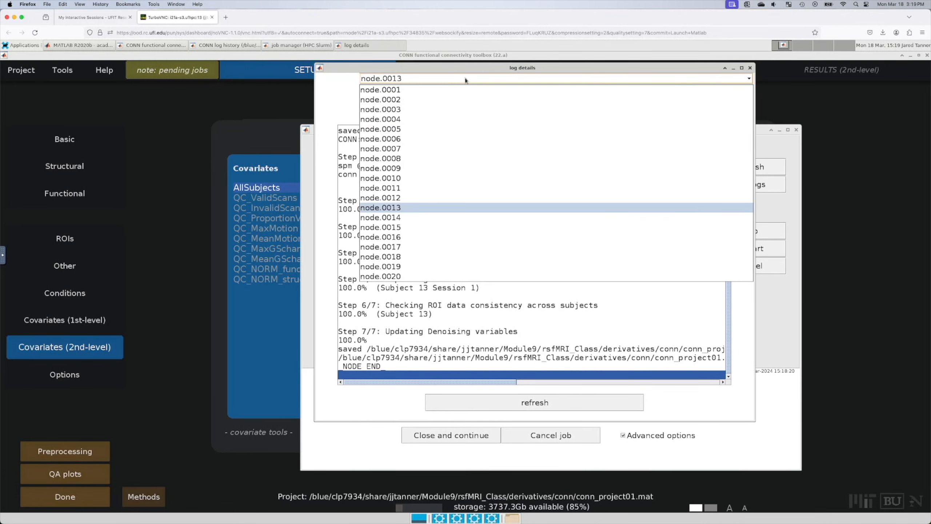
click(449, 227)
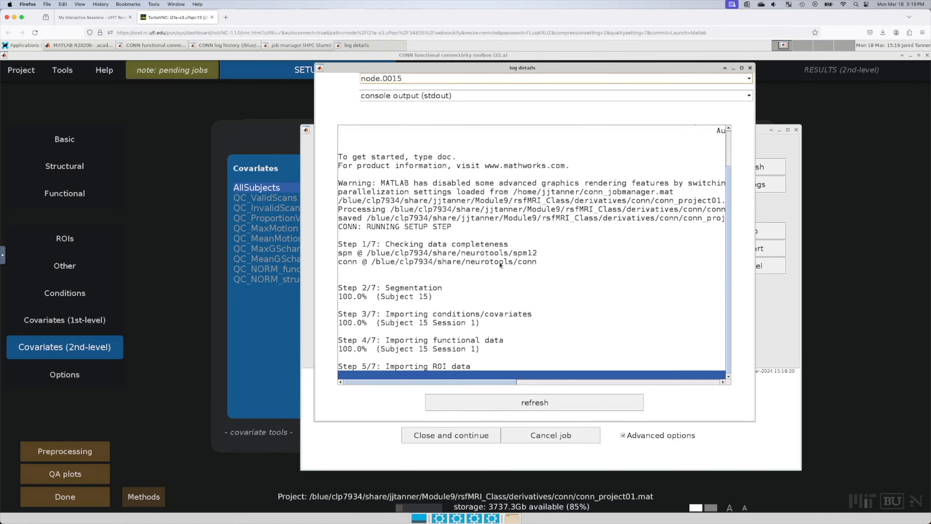
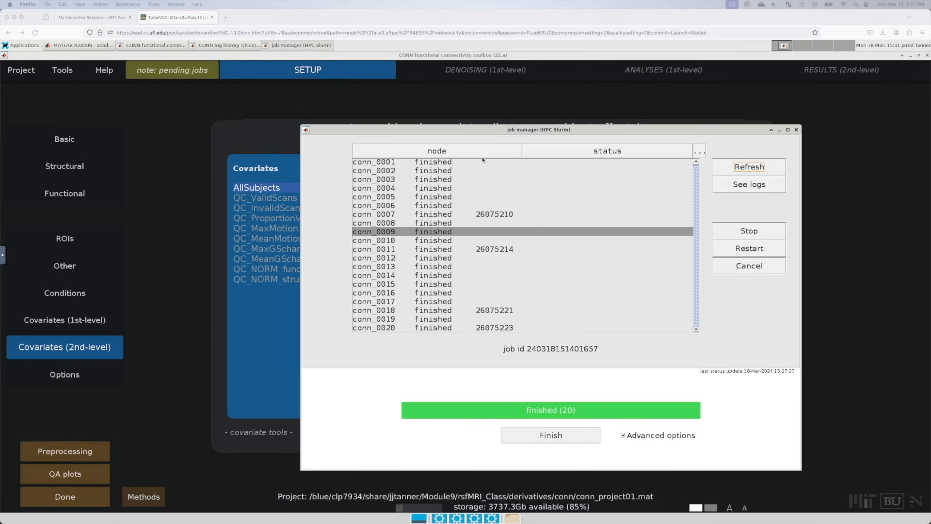
Step: Refresh the earlier Slurm job manager to confirm all 20 jobs finished, then close it
click(746, 163)
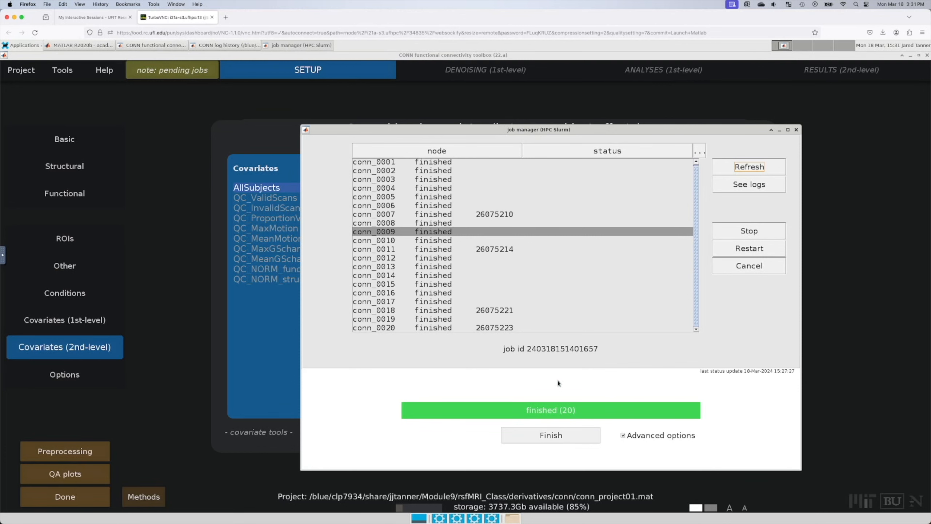
click(796, 129)
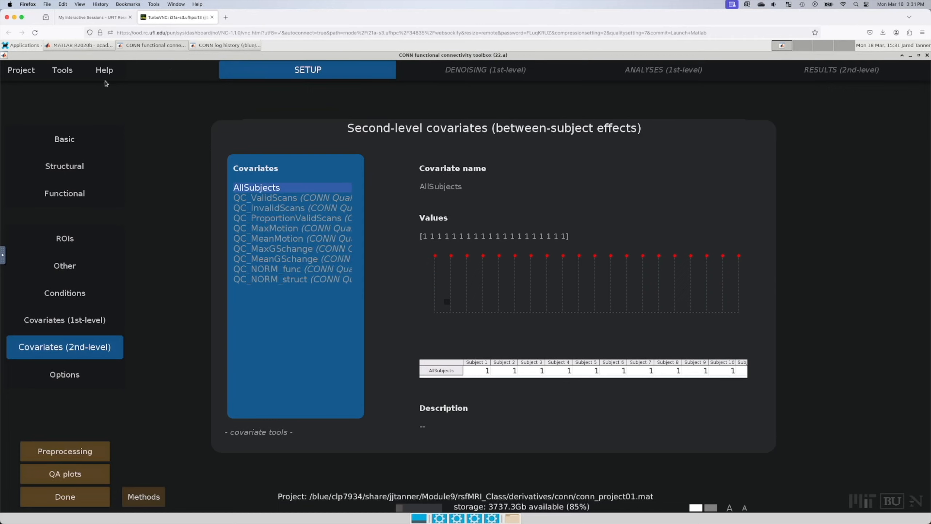
mouse_move(69, 72)
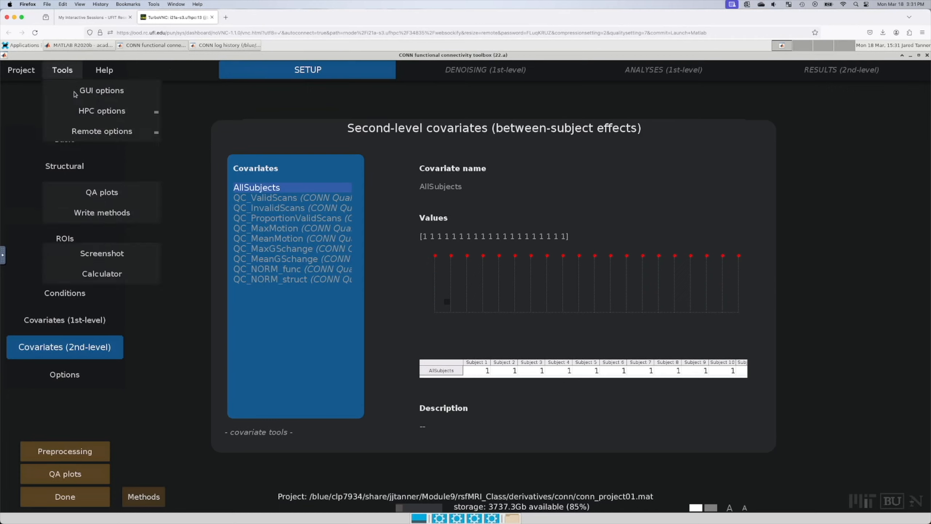
mouse_move(101, 112)
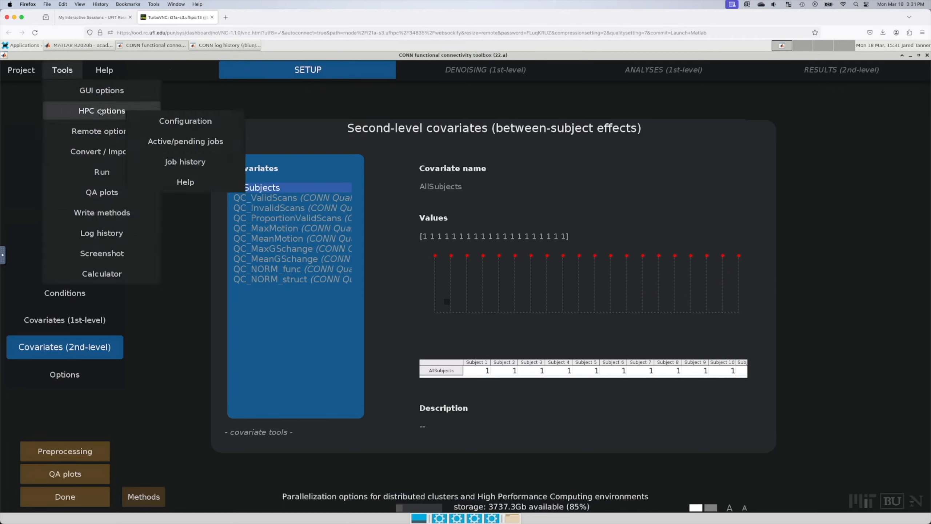
click(168, 146)
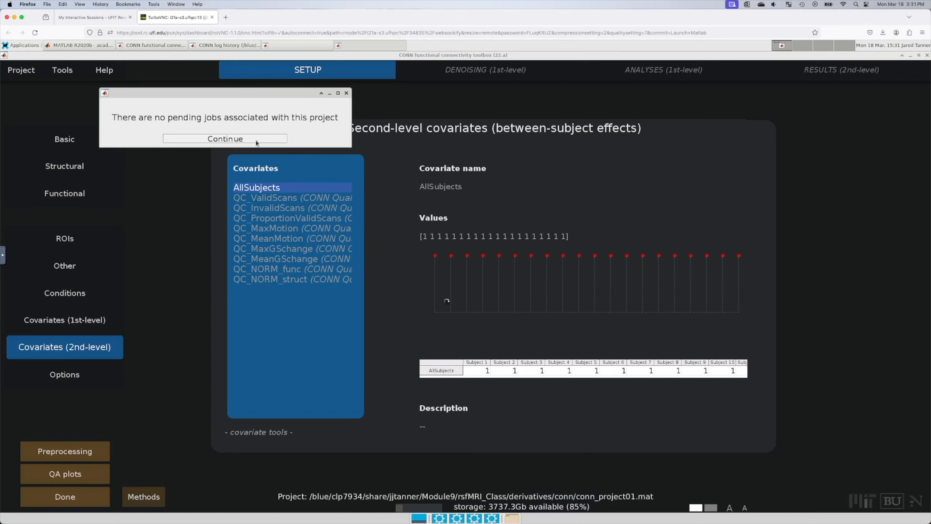
click(255, 139)
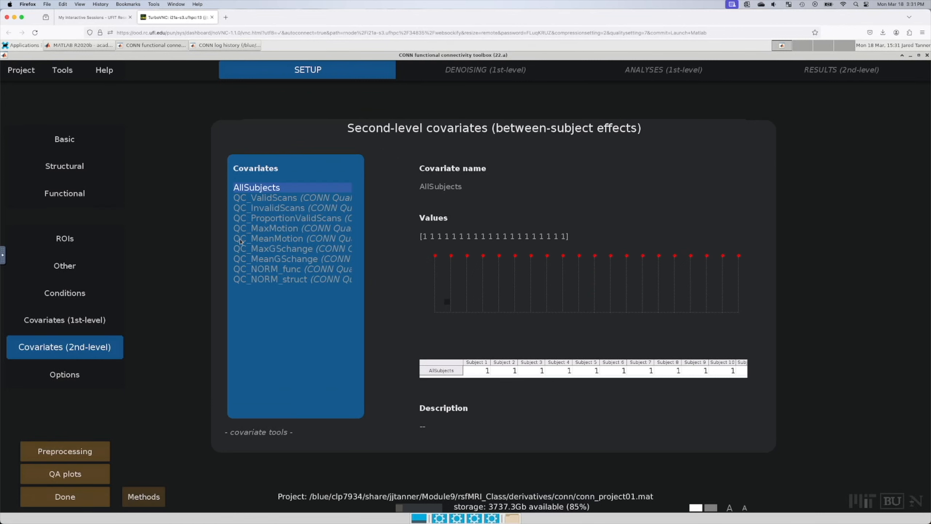
click(78, 496)
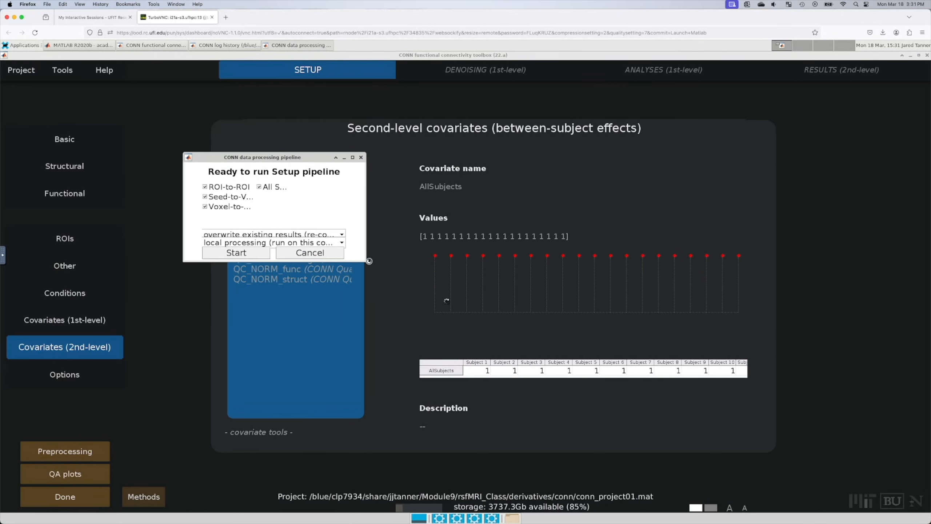
drag(369, 260, 629, 459)
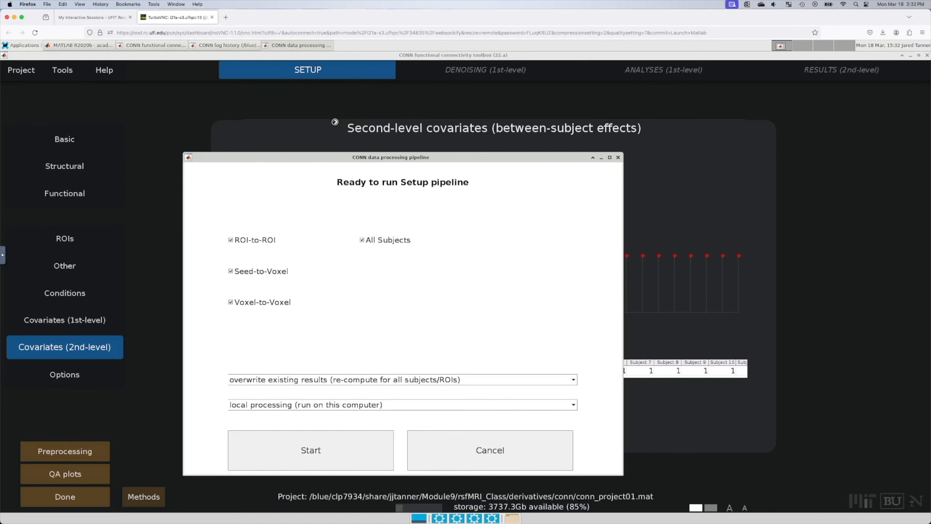
click(229, 47)
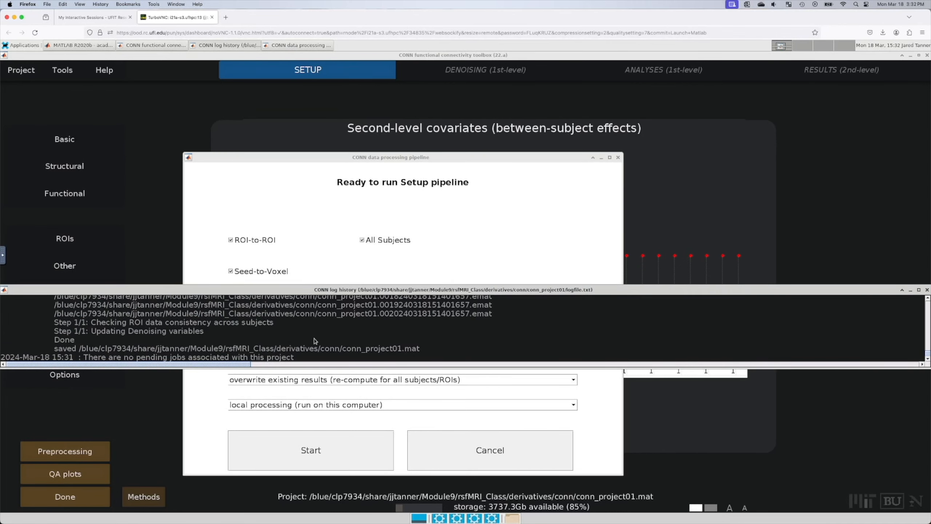
click(93, 45)
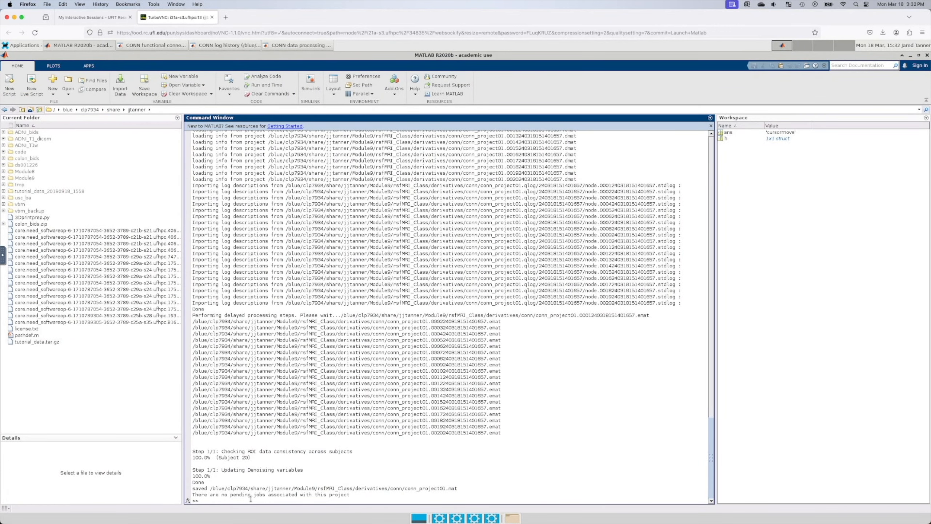
click(288, 45)
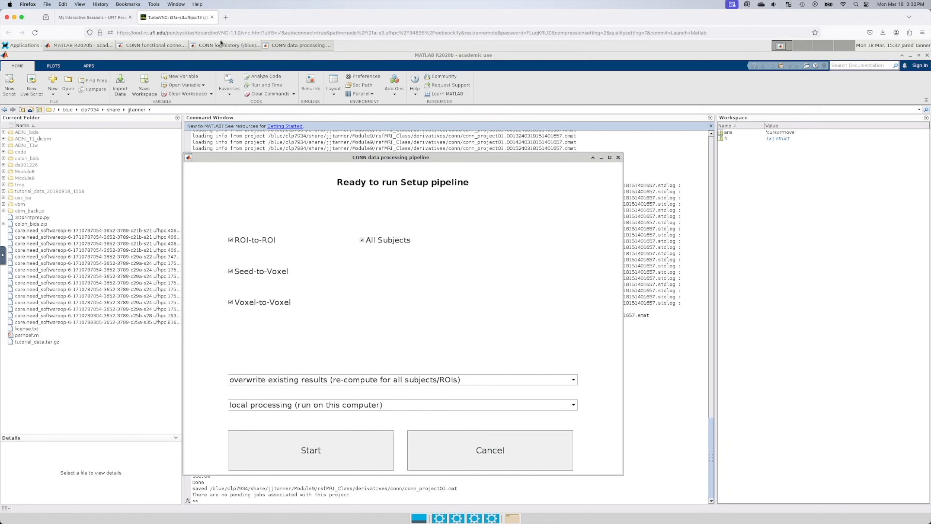
click(218, 48)
click(179, 47)
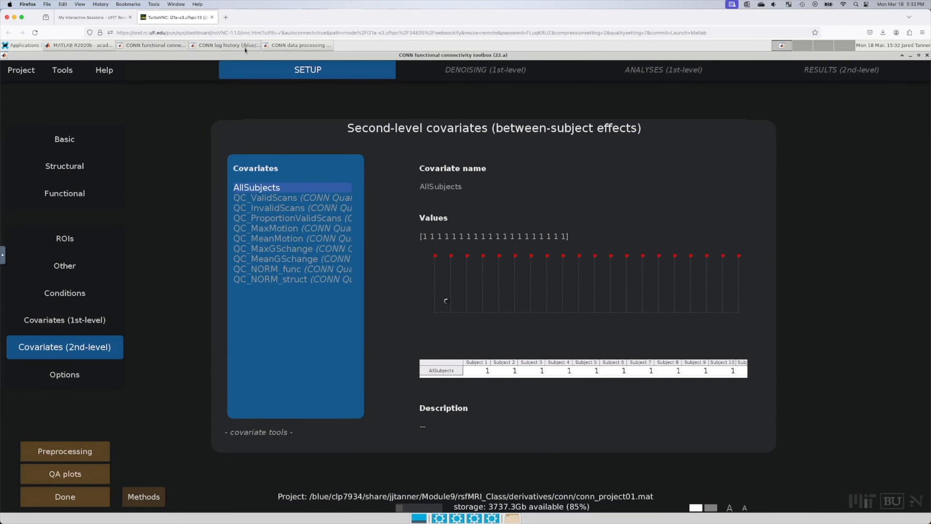
click(292, 48)
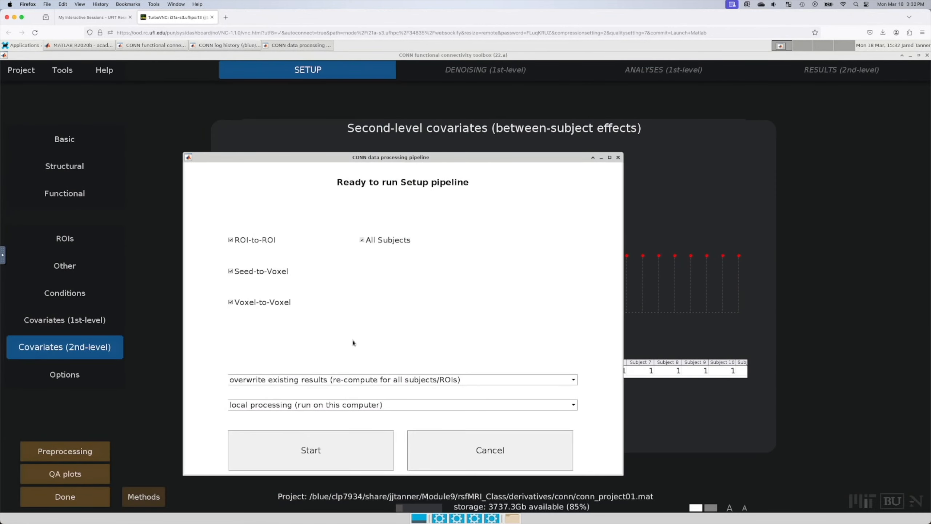
click(618, 158)
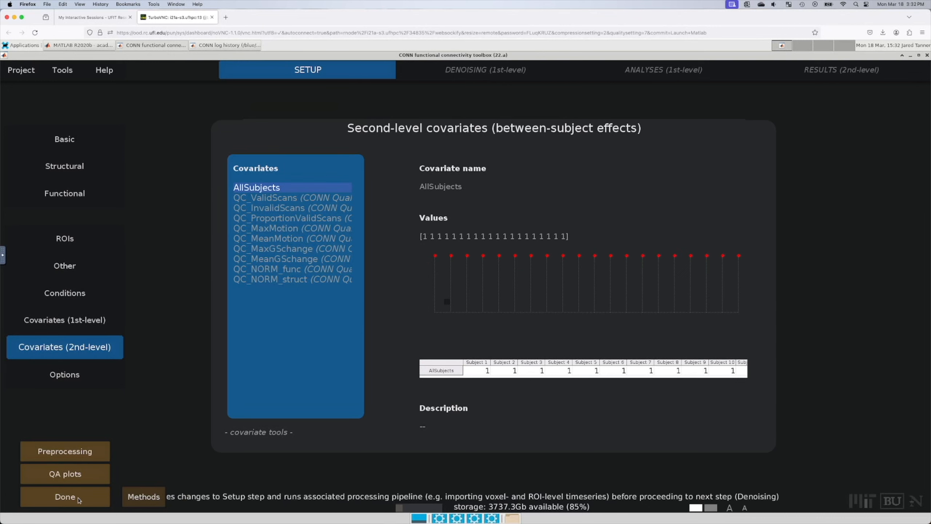
Step: Start the Setup pipeline with 'do not overwrite' and distributed processing on HPC Slurm
click(65, 496)
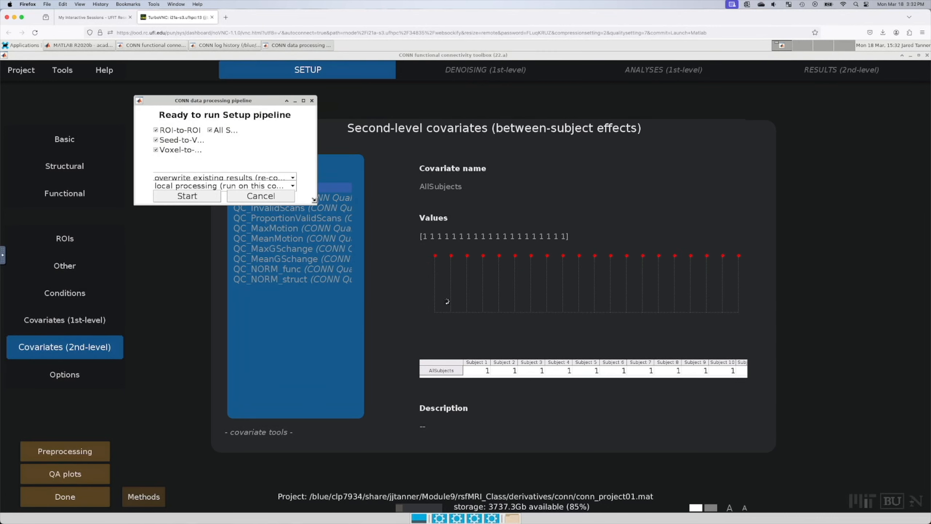
drag(316, 204, 644, 426)
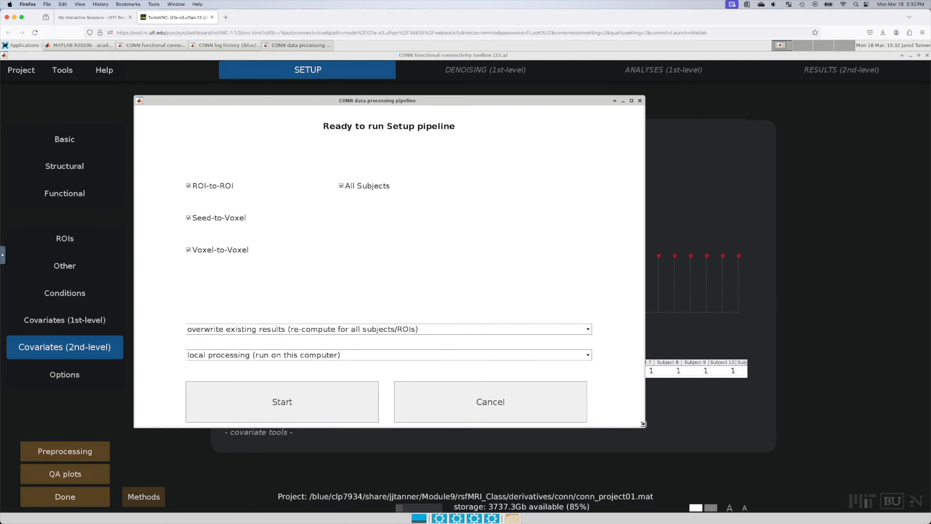
click(408, 334)
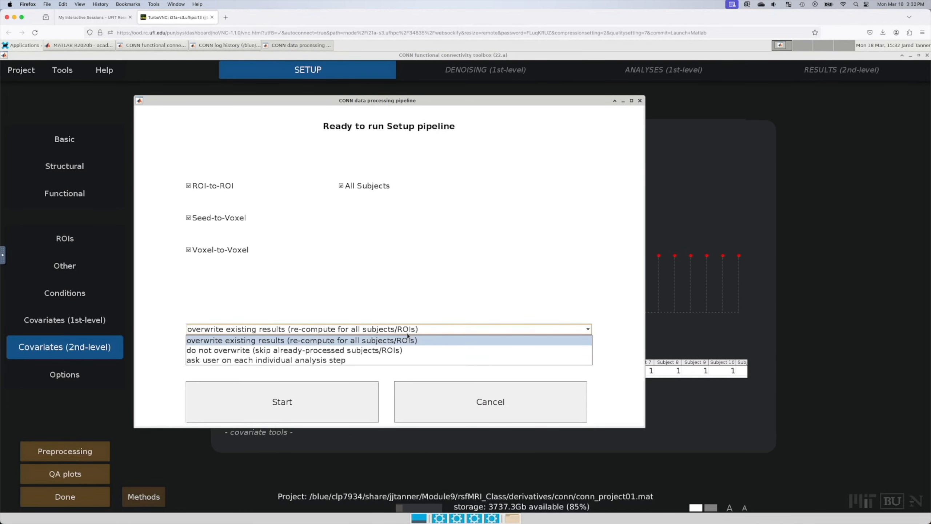
click(399, 350)
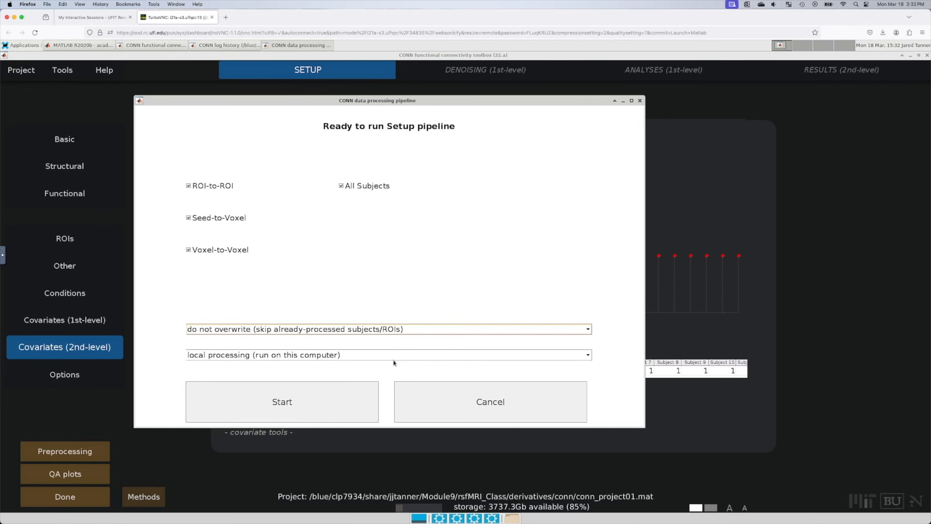
click(394, 357)
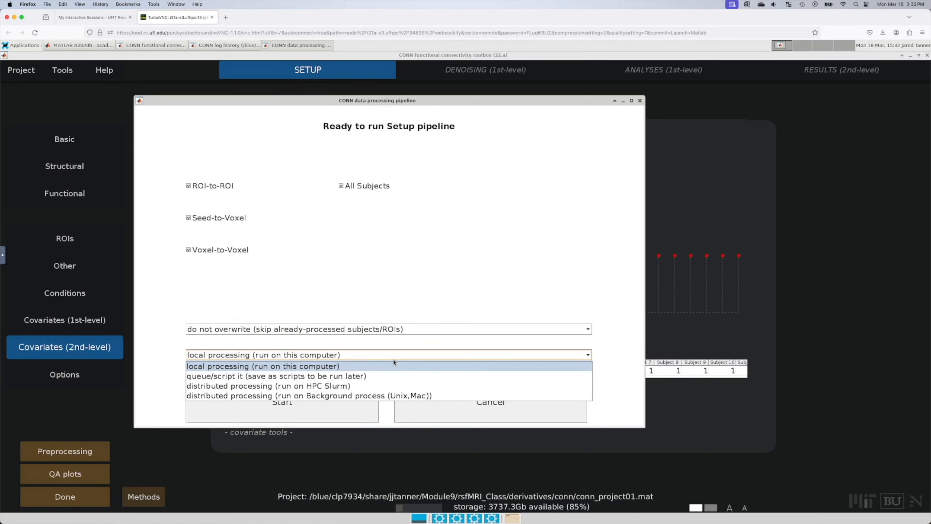
click(384, 386)
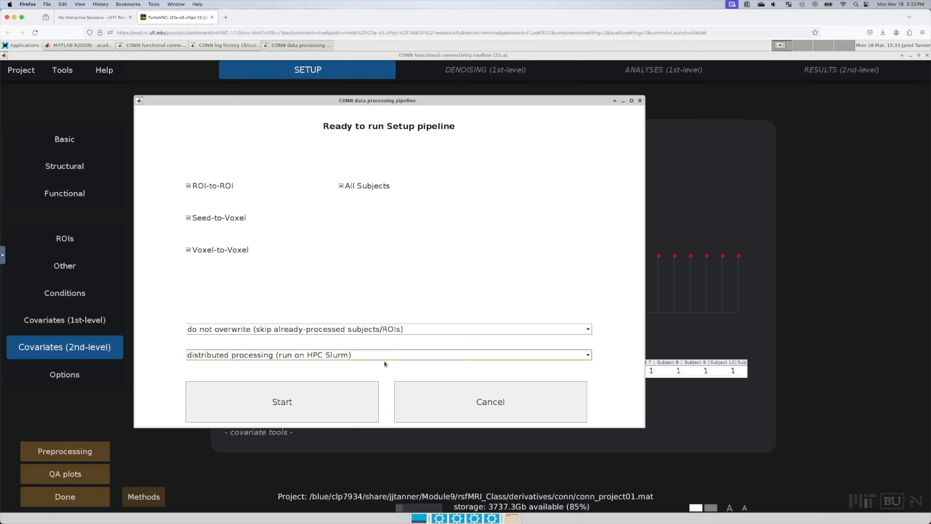
click(355, 406)
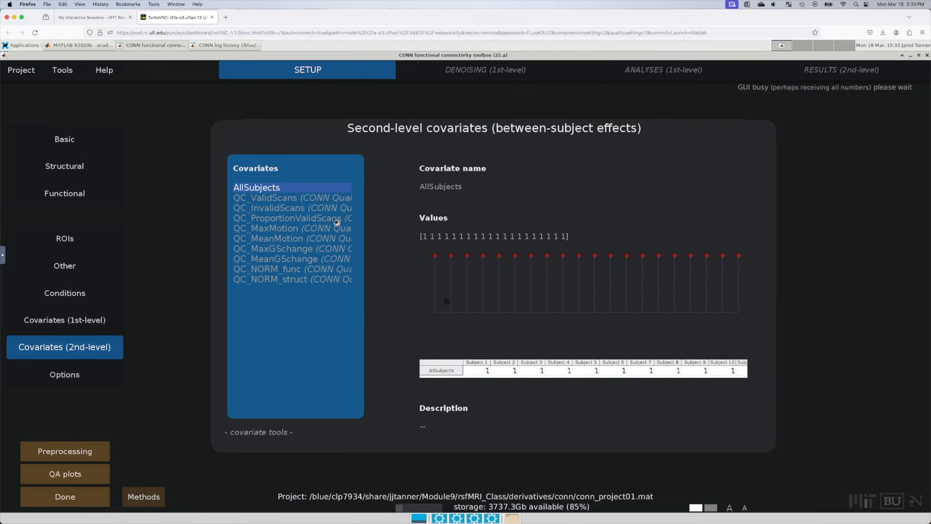
Step: Submit 20 parallel Setup jobs and expand the job manager's Advanced list to show conn_0001–conn_0020
text(20)
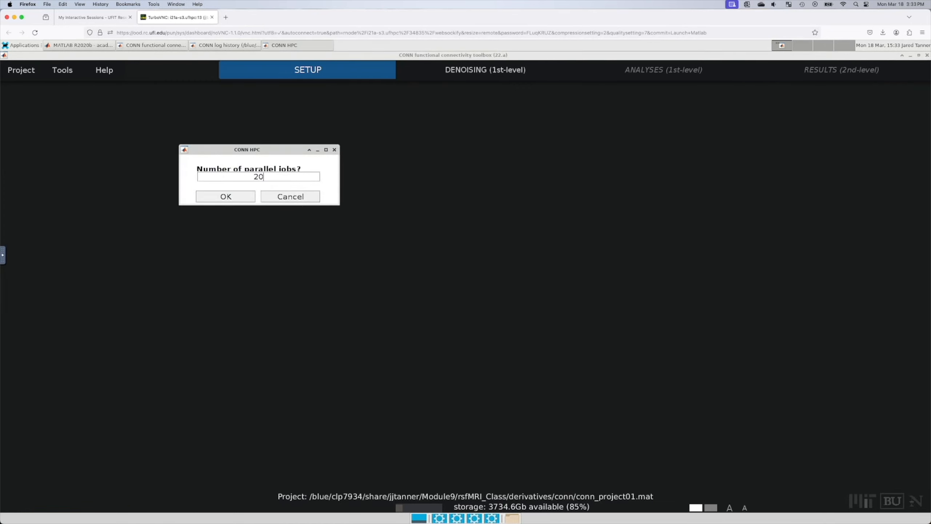
click(245, 197)
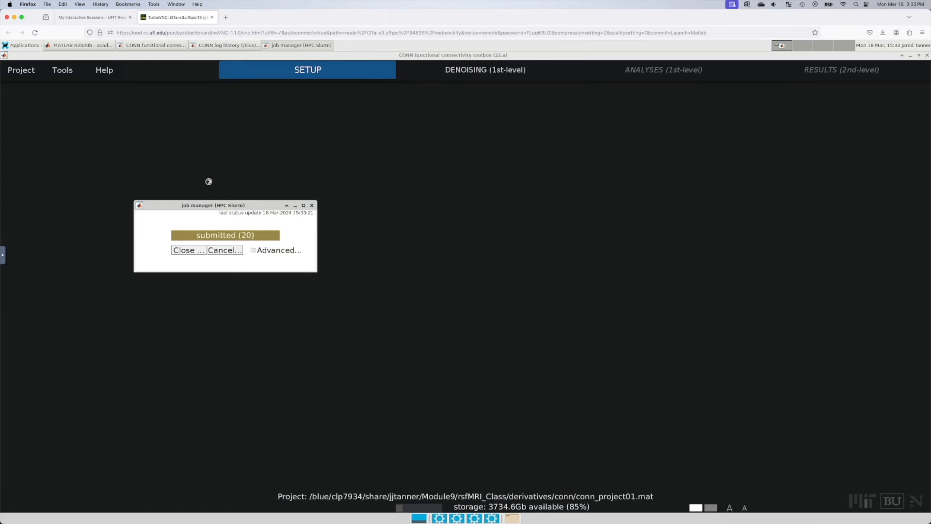
drag(214, 204, 259, 236)
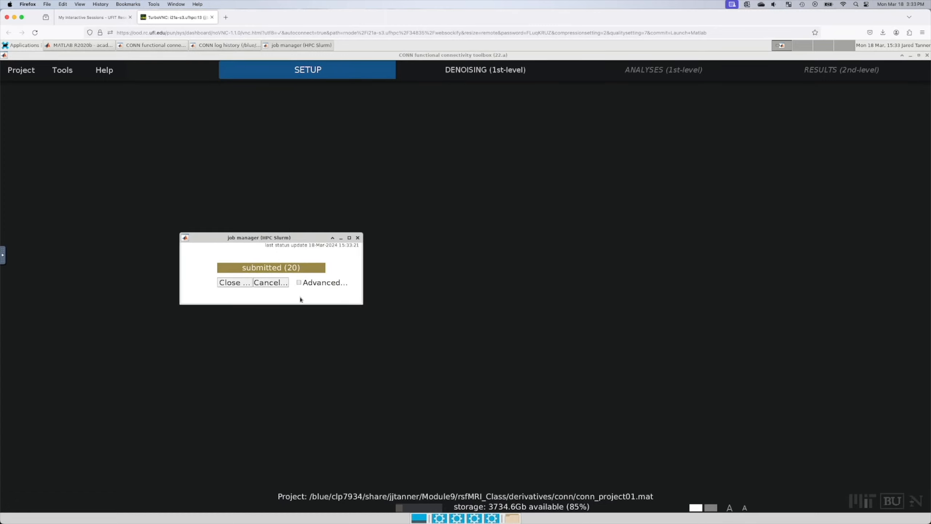
click(299, 282)
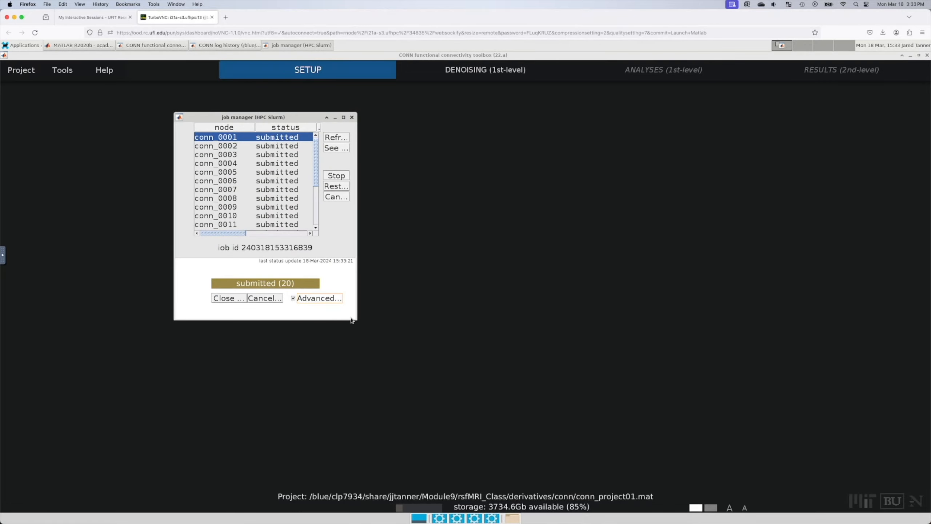
drag(354, 319, 694, 466)
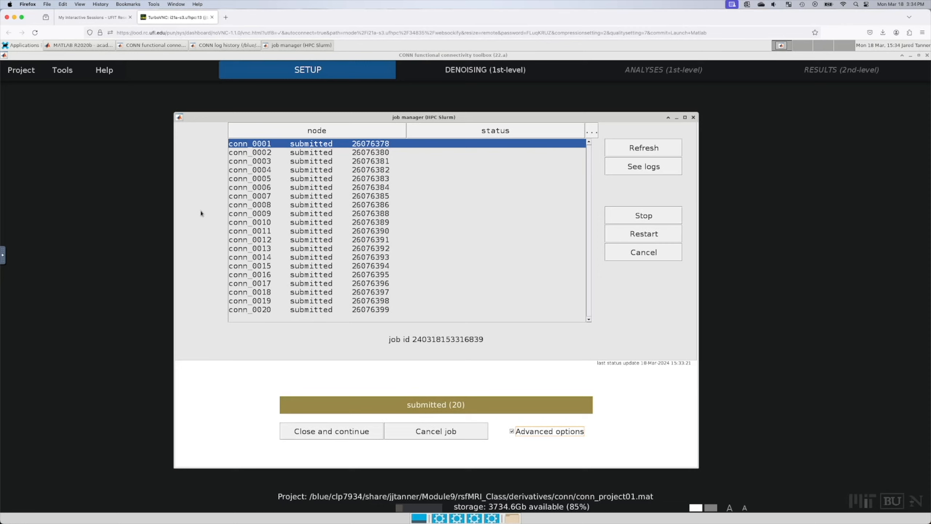
click(647, 154)
click(81, 45)
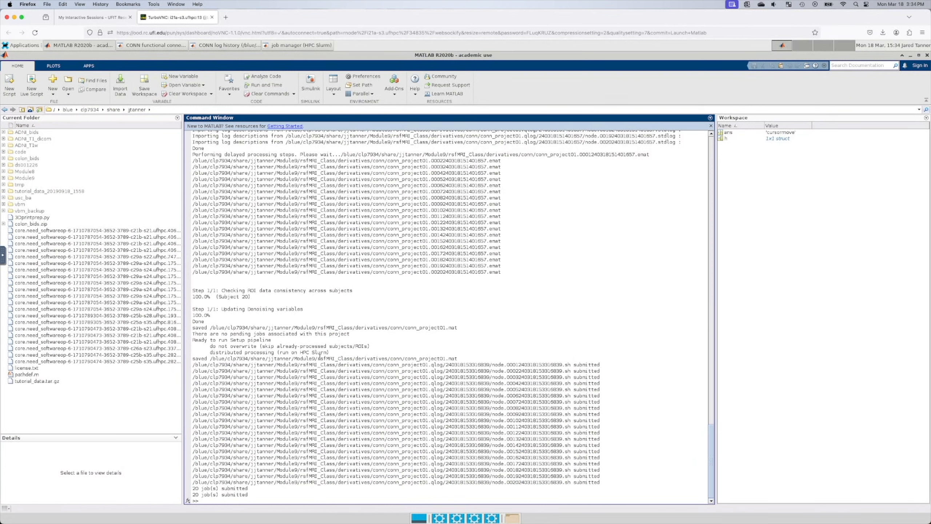
click(173, 47)
click(241, 48)
click(301, 46)
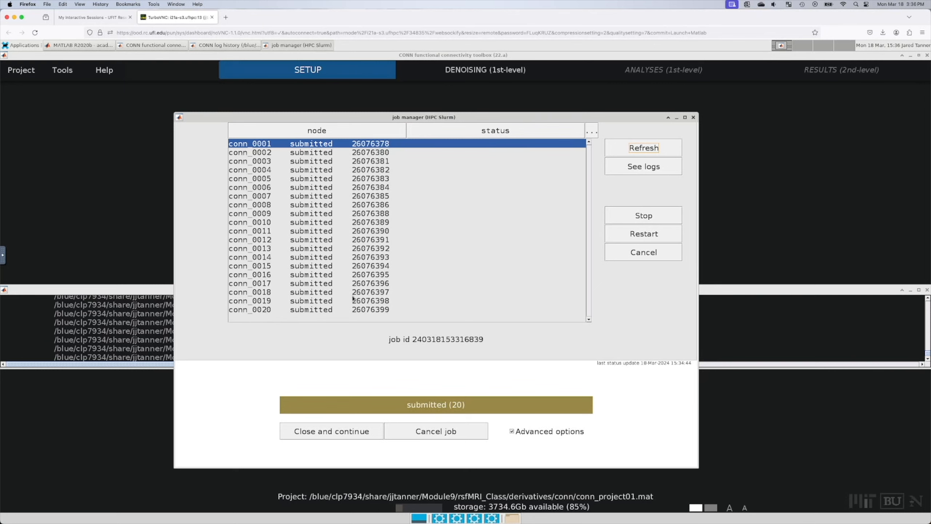
Step: Refresh the job manager until all 20 Setup jobs show finished, then move it aside
click(660, 155)
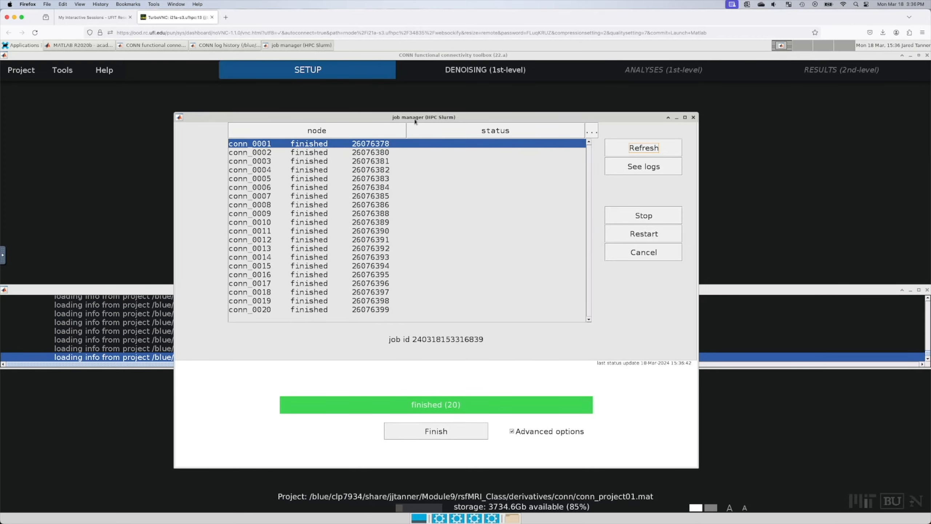
drag(414, 119, 651, 113)
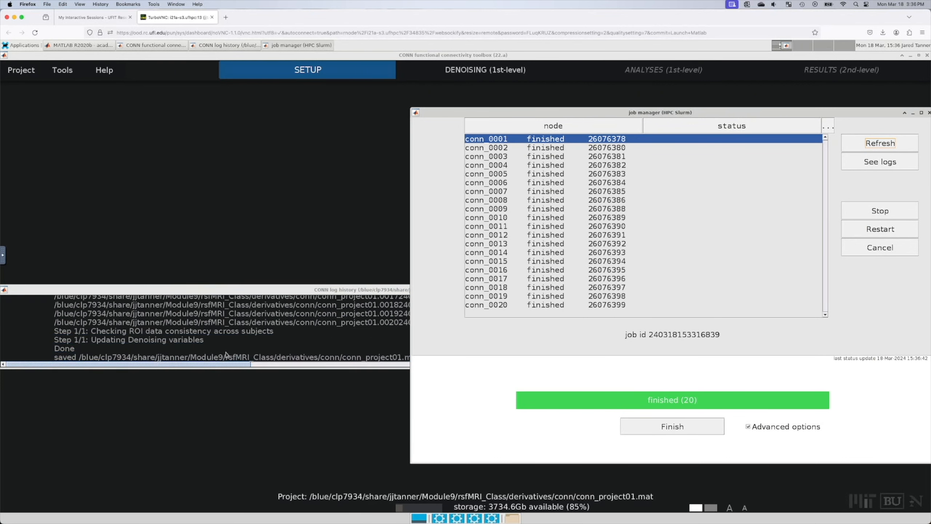
Step: Finish the job manager and bring the Denoising (1st-level) preview back to the front
click(665, 426)
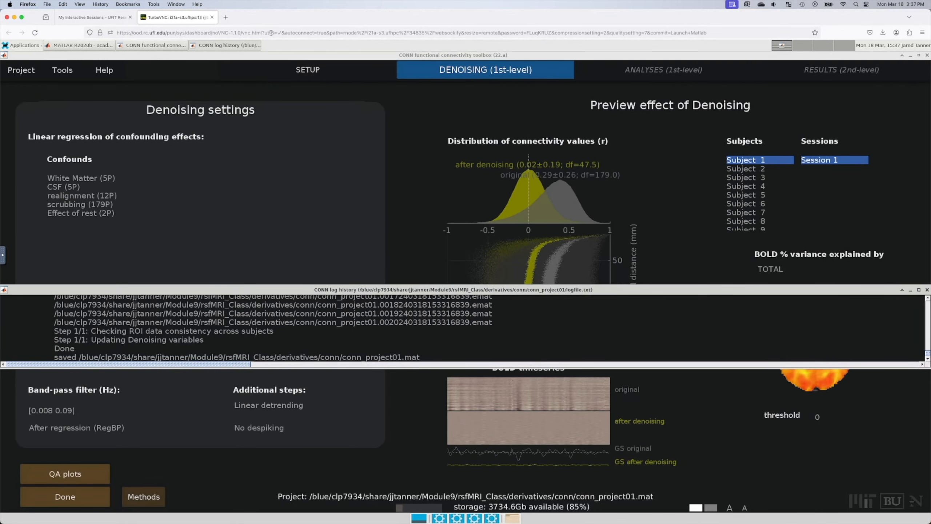
click(289, 58)
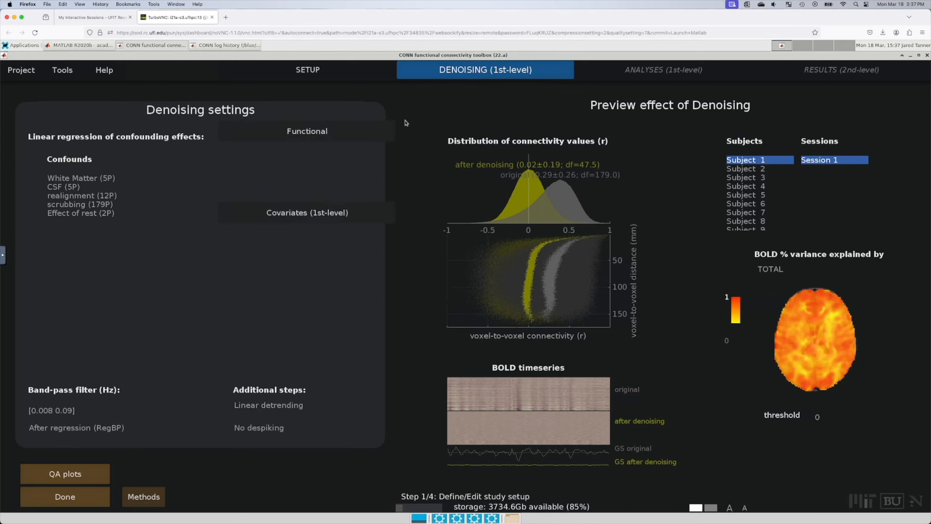
Step: On the SETUP step, check Tools > HPC options > Active/pending jobs and dismiss the no-pending-jobs notice
click(309, 72)
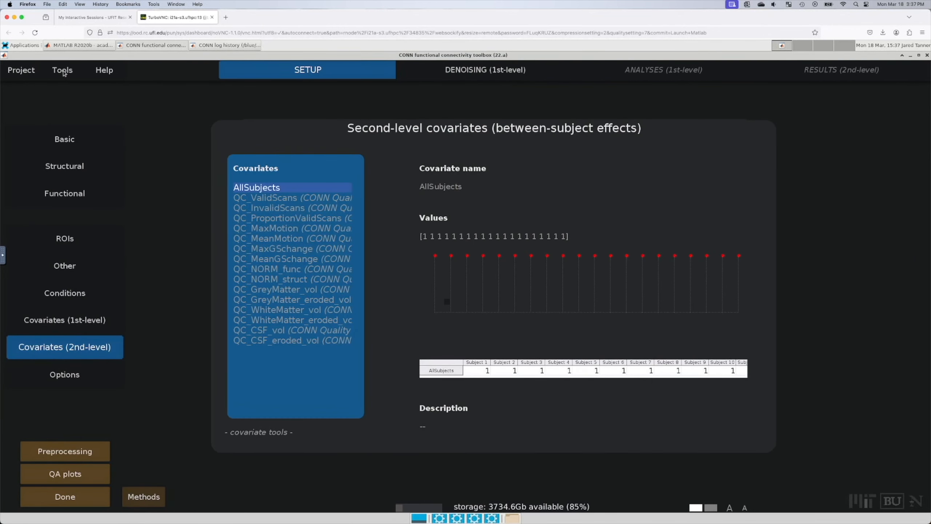
mouse_move(63, 73)
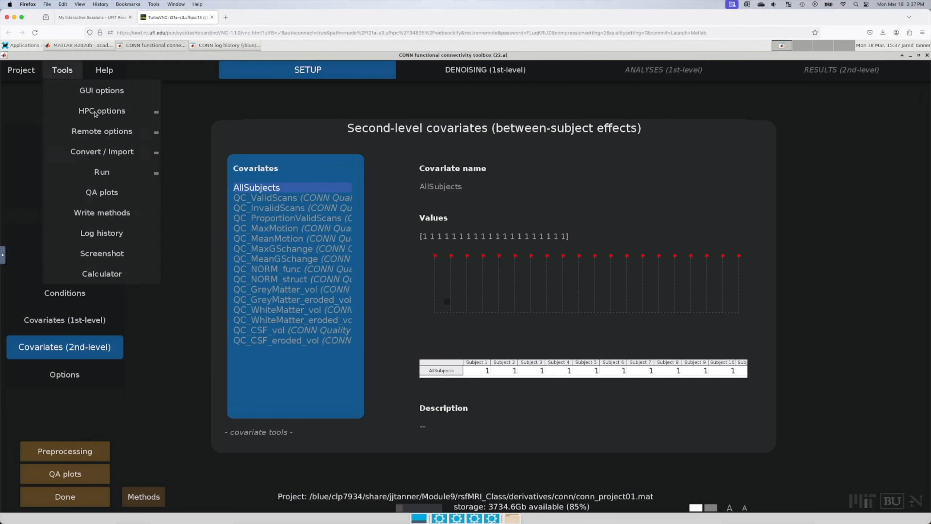
mouse_move(94, 115)
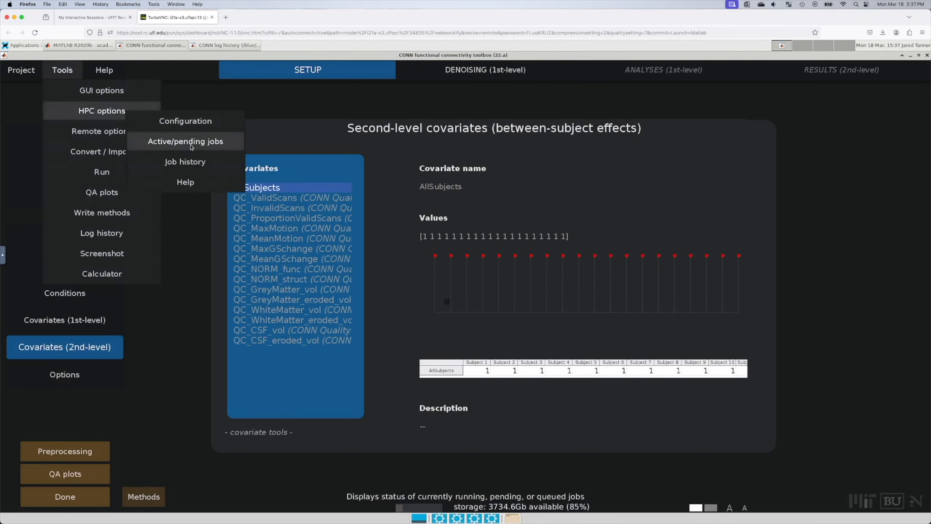
click(191, 144)
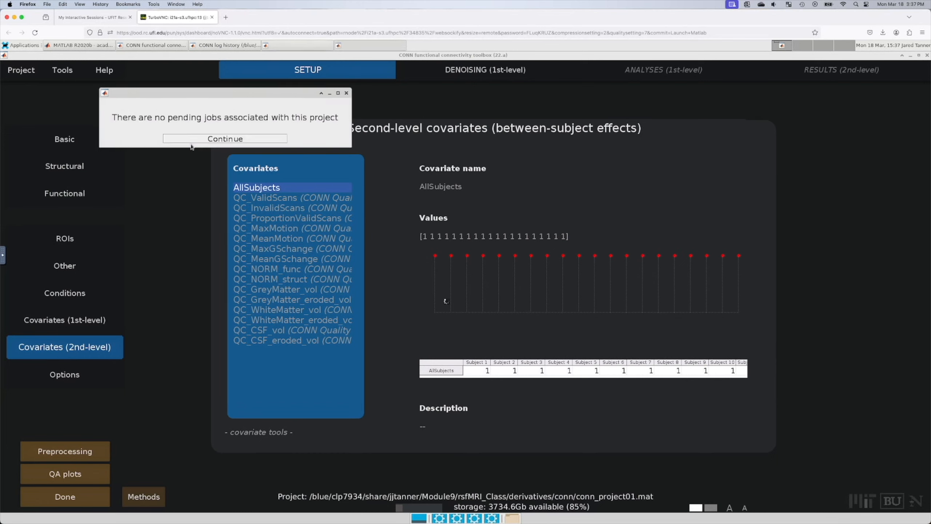
click(233, 138)
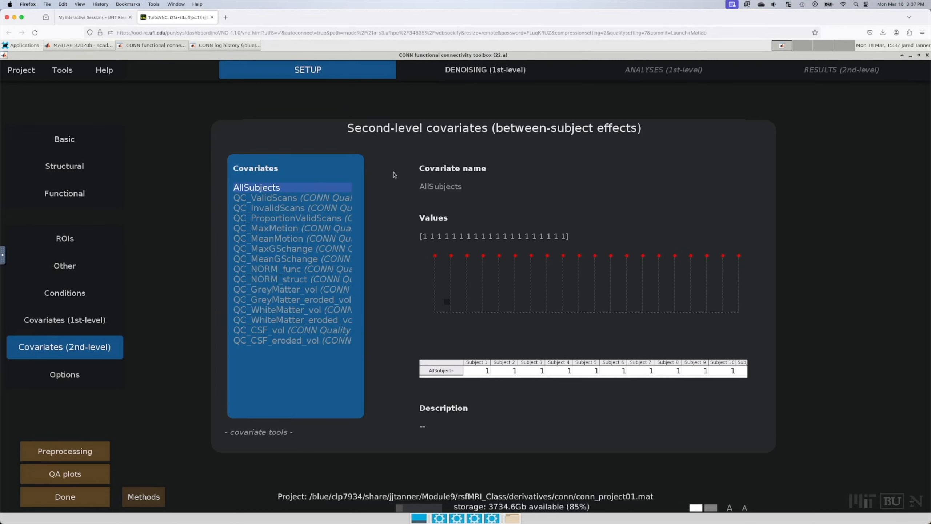
Step: Switch to the DENOISING (1st-level) tab to see the 0.29±0.26 to 0.02±0.19 preview
click(463, 71)
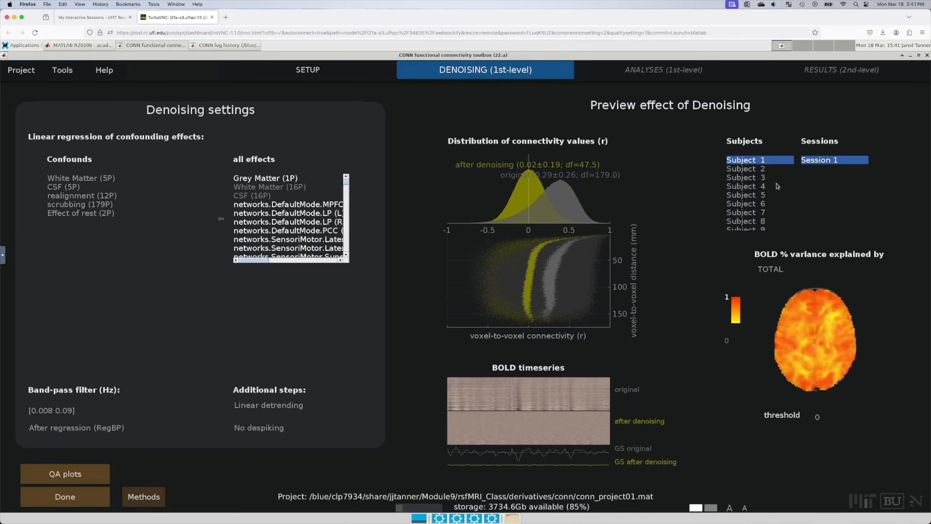
Step: Step through denoising previews for Subjects 2, 3, 5, 19, 16, 18, 13 and 14, ending on Subject 13
click(745, 168)
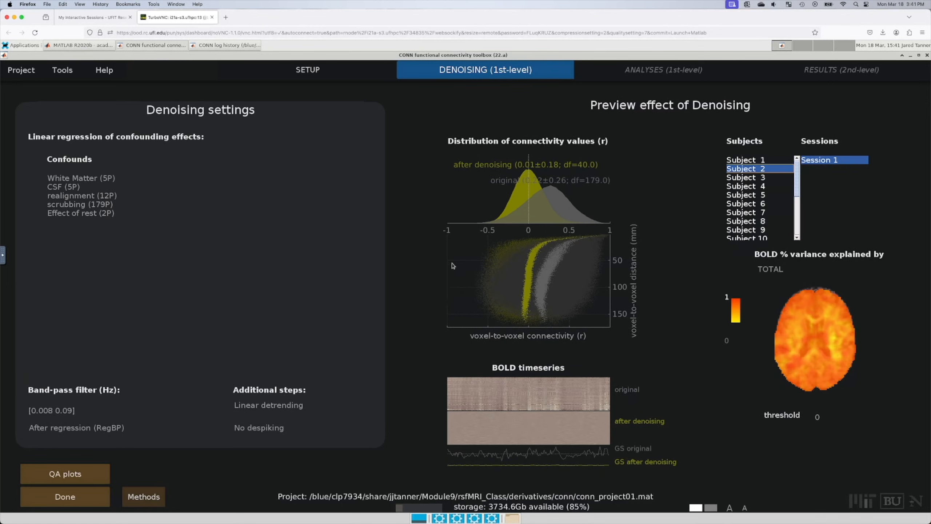
click(747, 178)
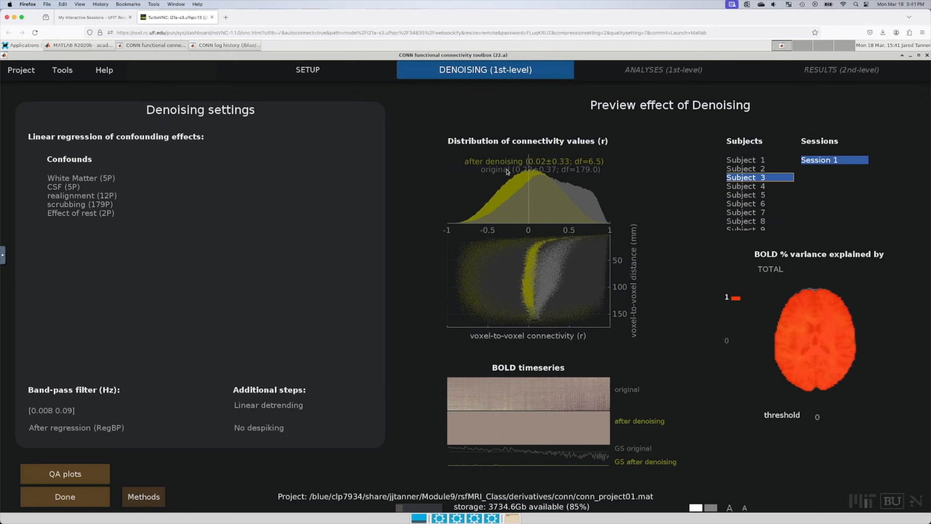
click(751, 197)
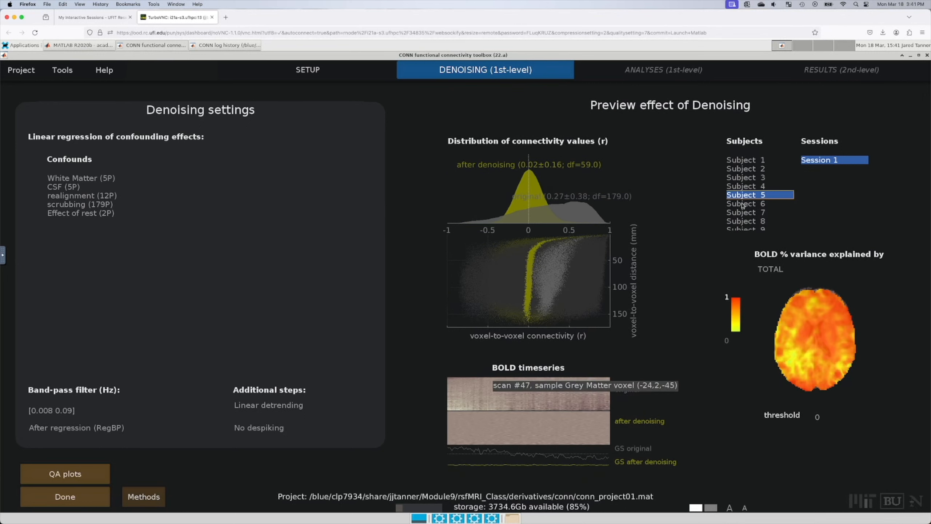
scroll(746, 221, down, 3)
click(745, 227)
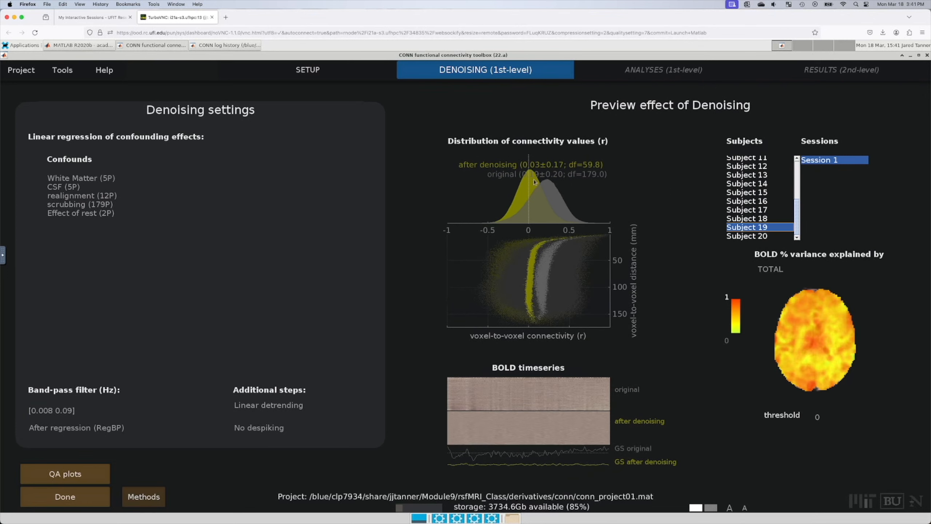
click(762, 203)
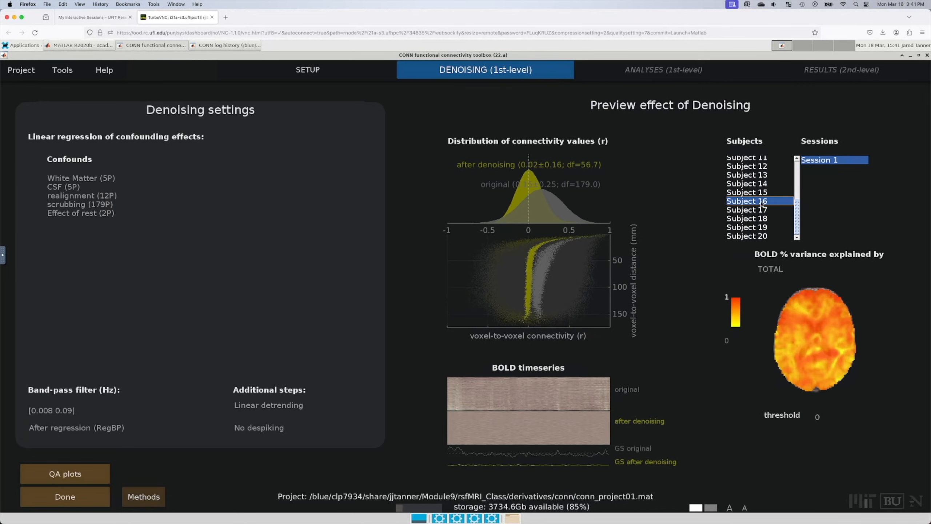
click(762, 217)
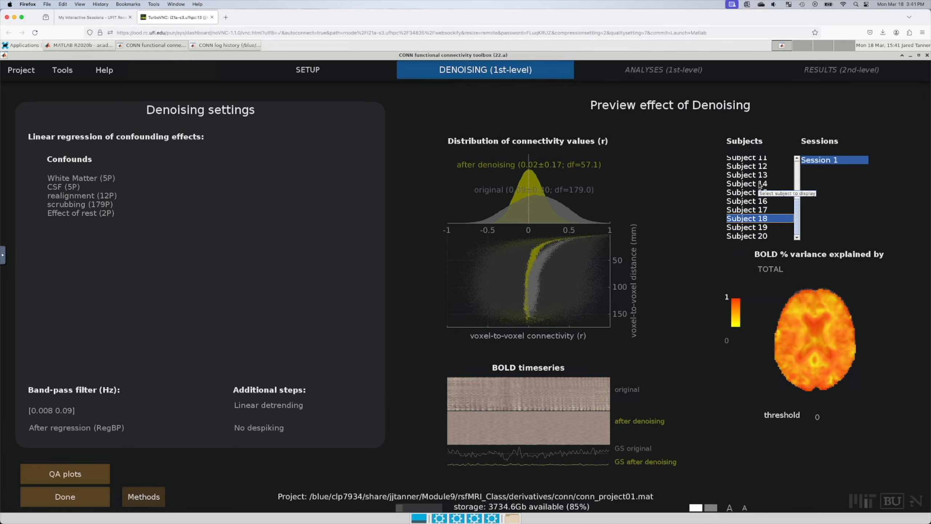
click(764, 172)
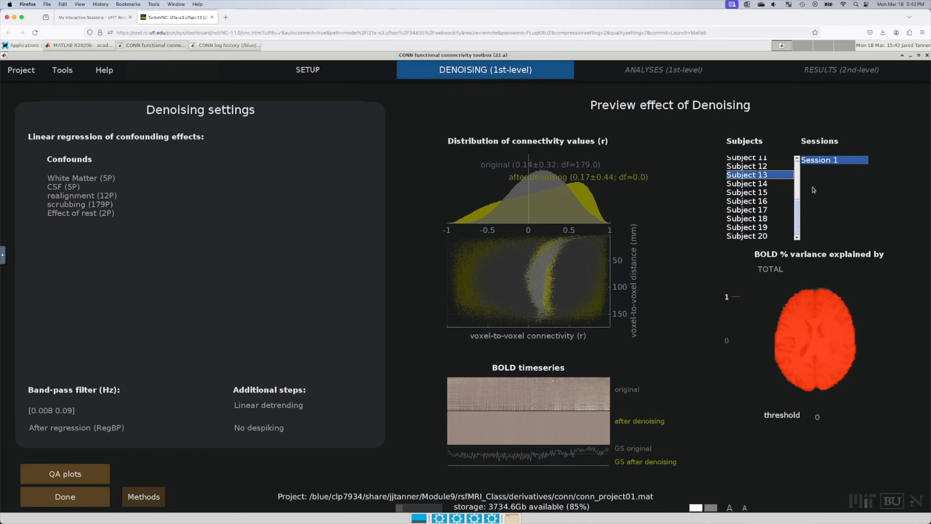
click(757, 188)
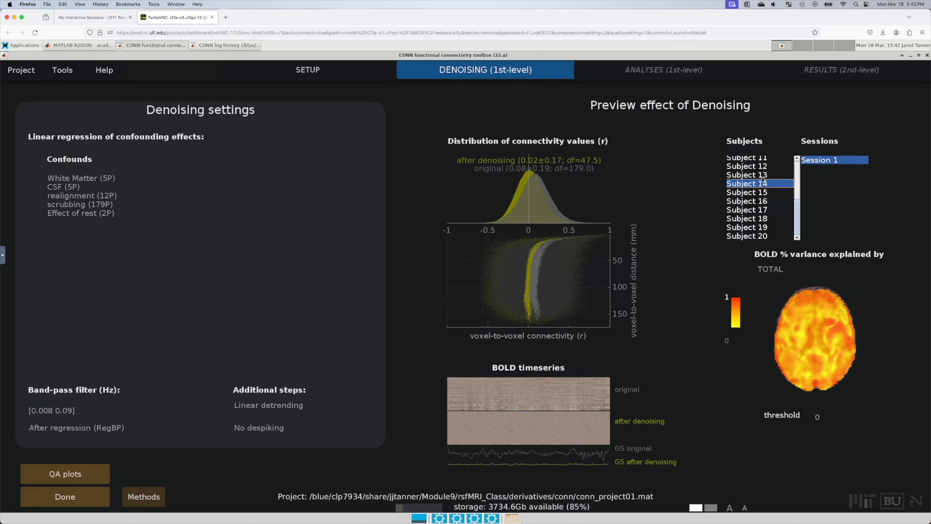
click(762, 177)
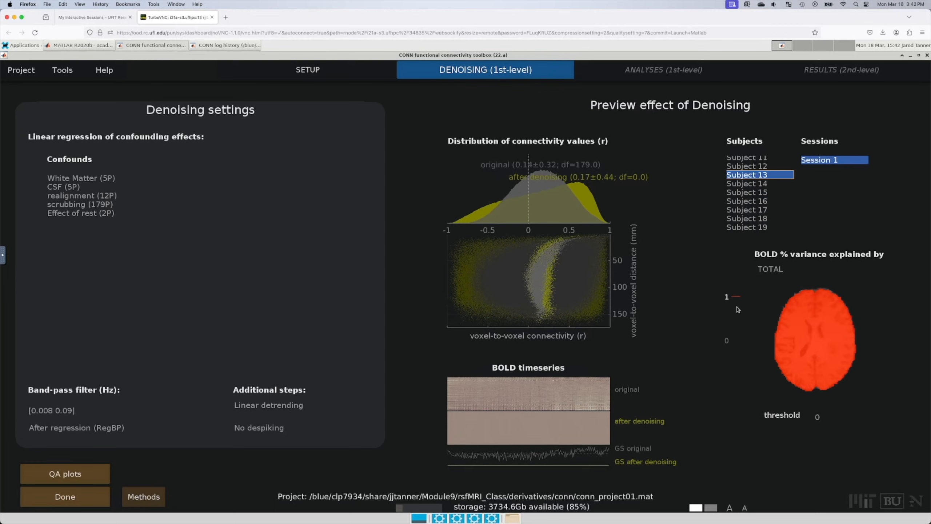
mouse_move(843, 318)
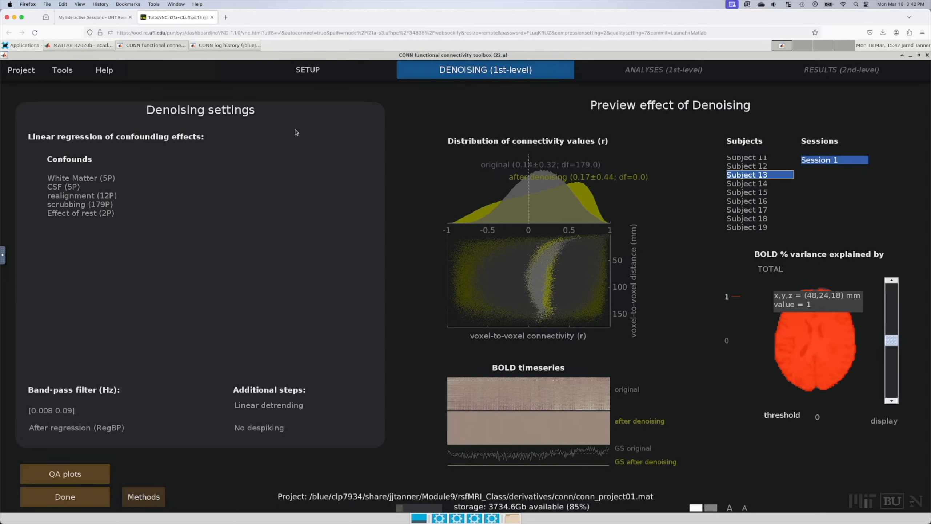
mouse_move(298, 71)
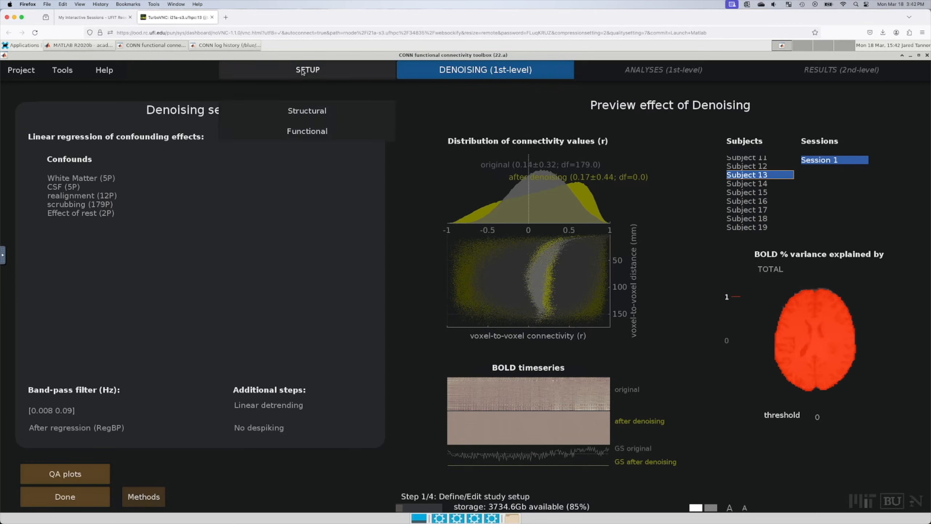
Step: Open the structural data page for Subject 13 and step up through axial slices to the lesion
click(305, 132)
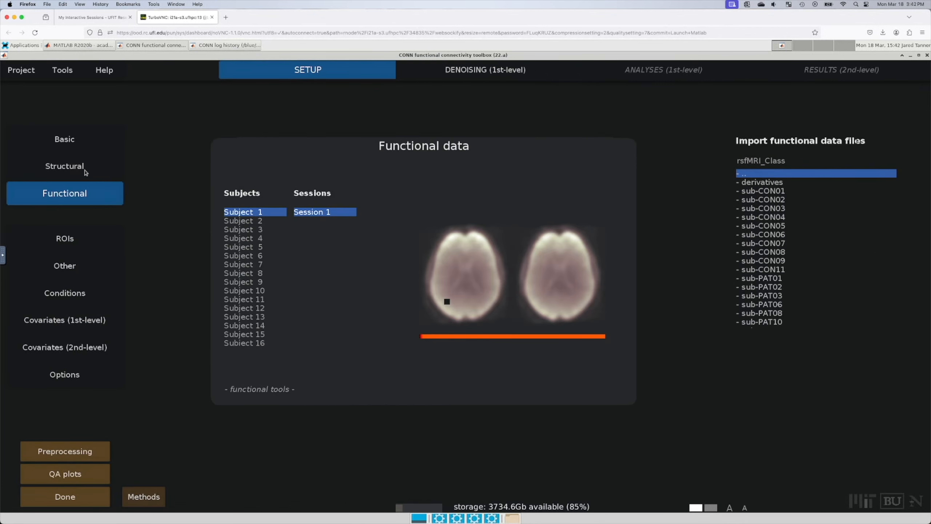
click(83, 167)
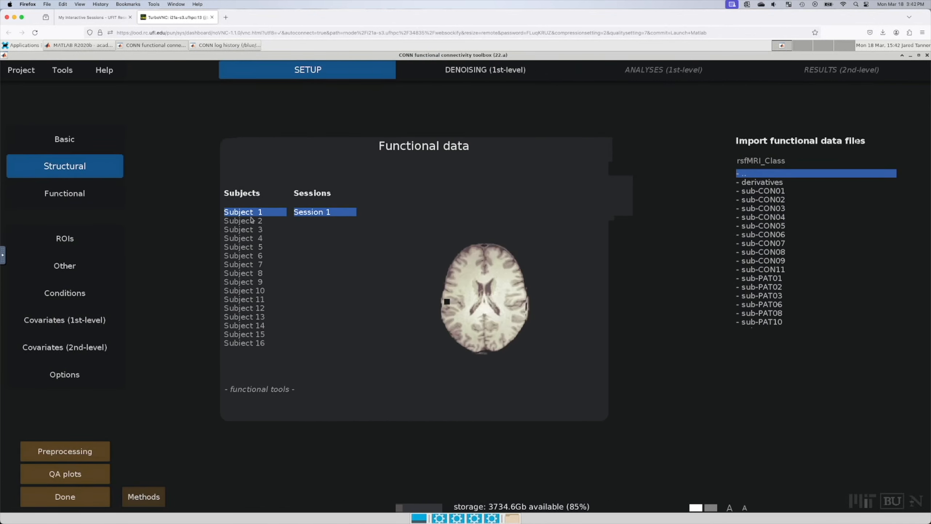
click(255, 337)
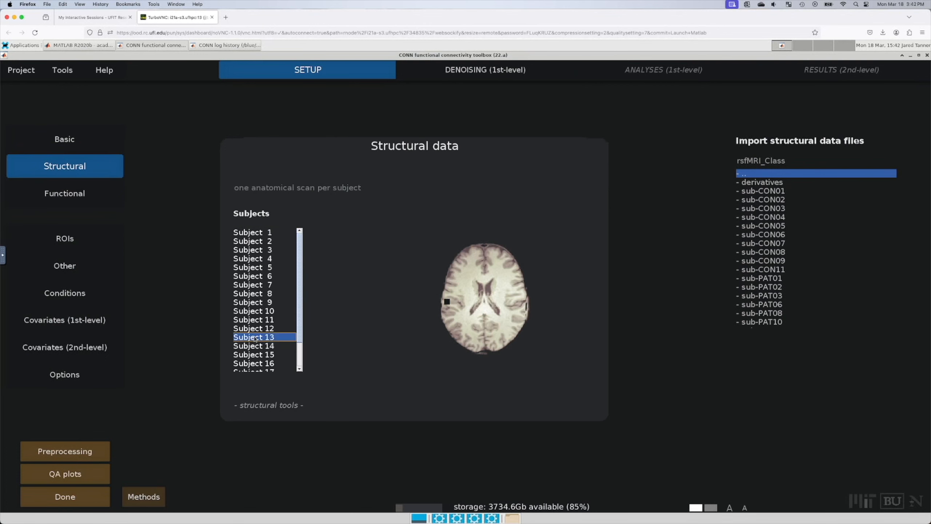
mouse_move(511, 310)
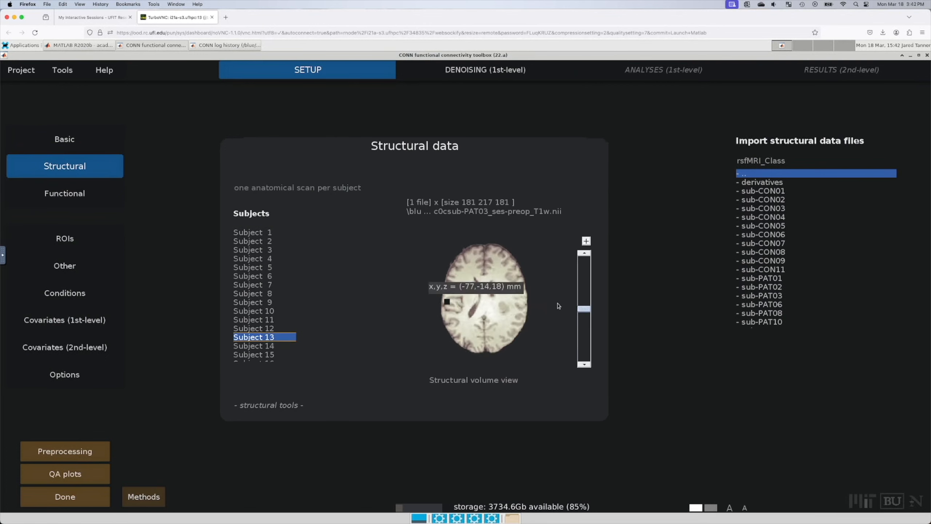
click(588, 291)
click(588, 277)
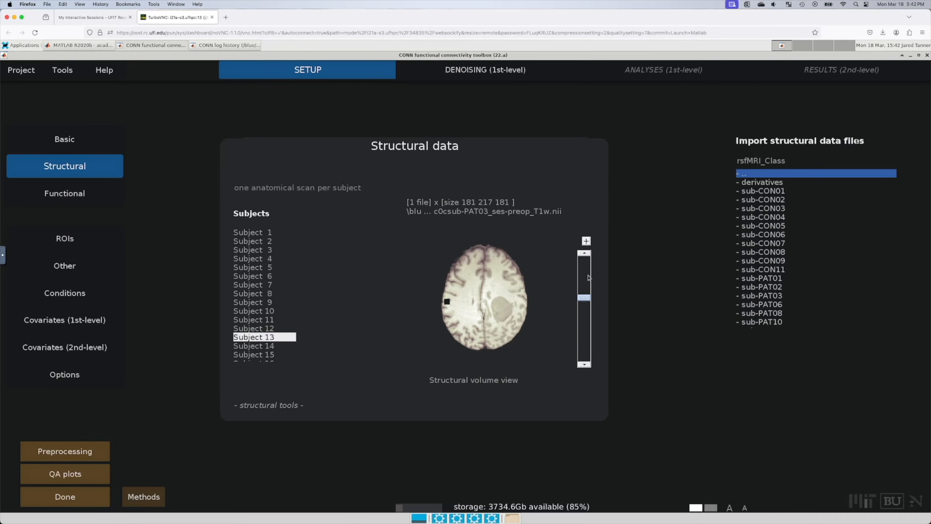
click(586, 266)
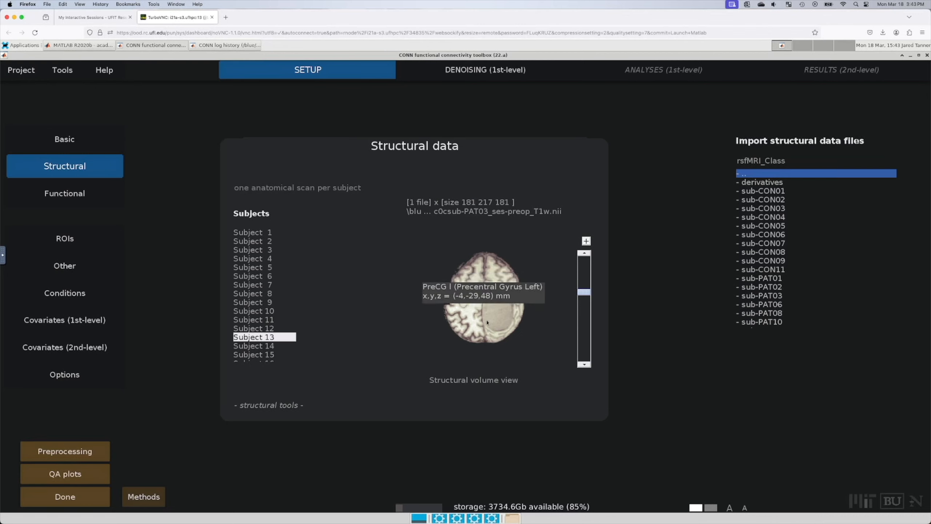
Step: Compare structural scans of Subjects 12, 13 and 14, returning to Subject 13 at a higher slice
click(264, 329)
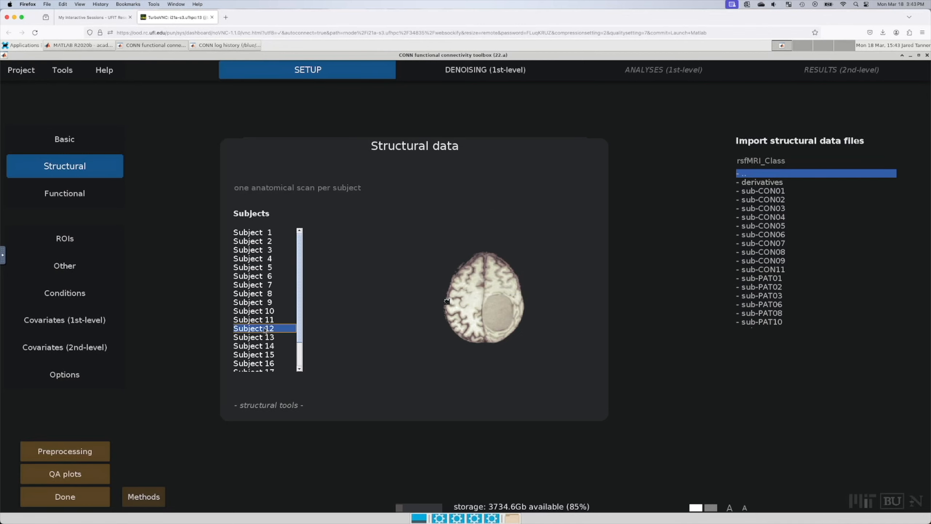
click(266, 337)
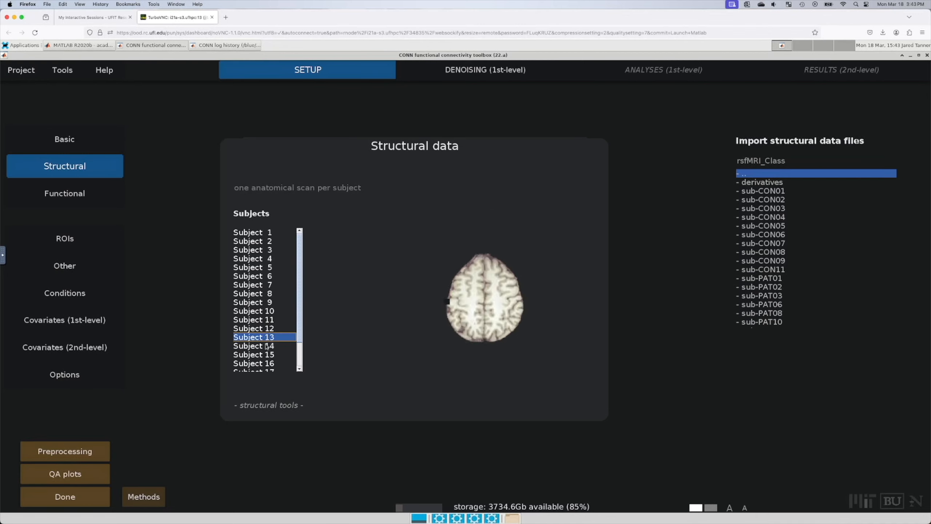
click(267, 346)
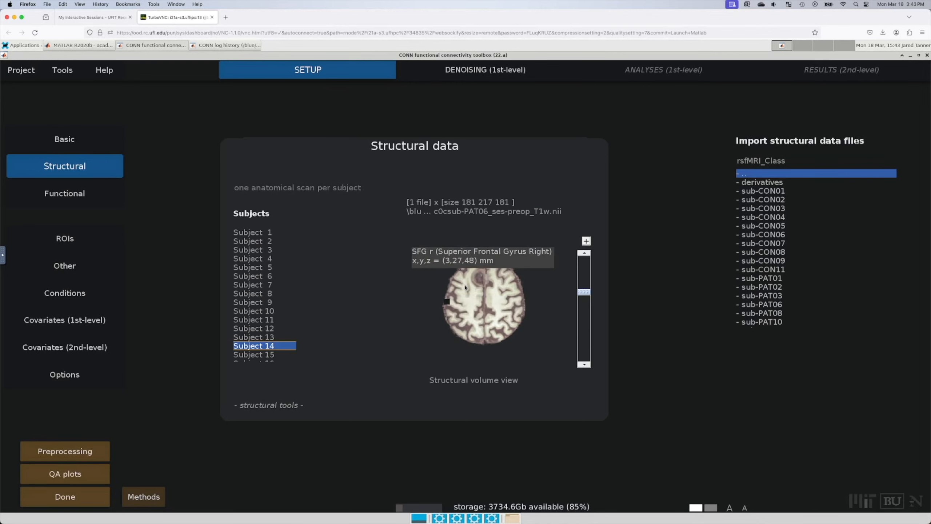
click(586, 324)
click(584, 341)
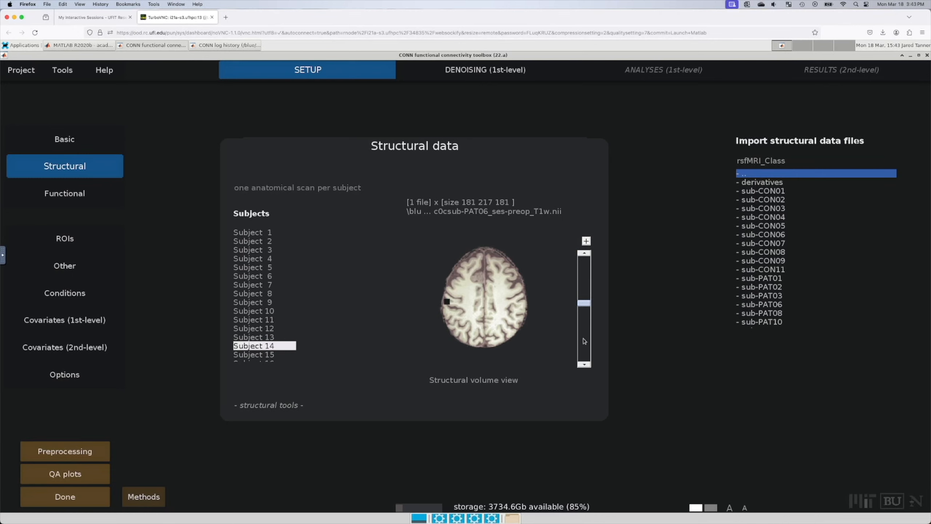
click(249, 337)
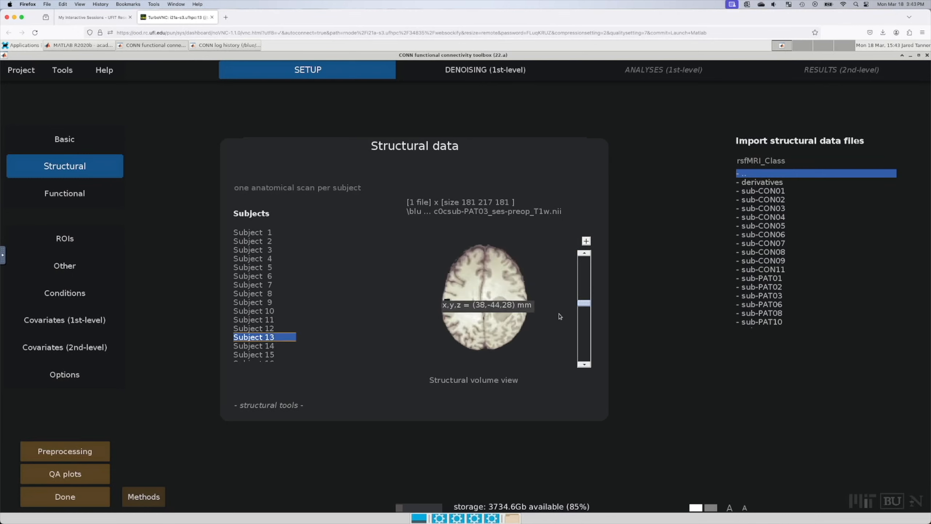
click(584, 281)
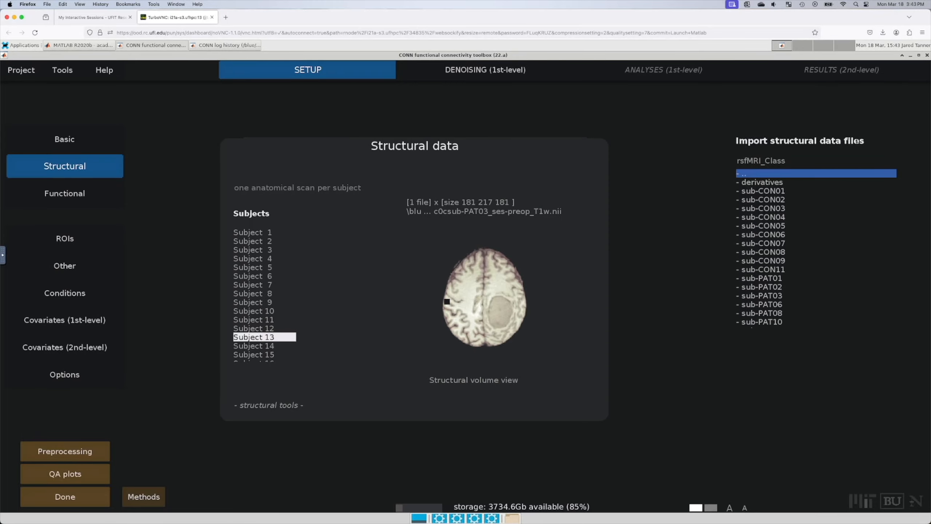
mouse_move(802, 318)
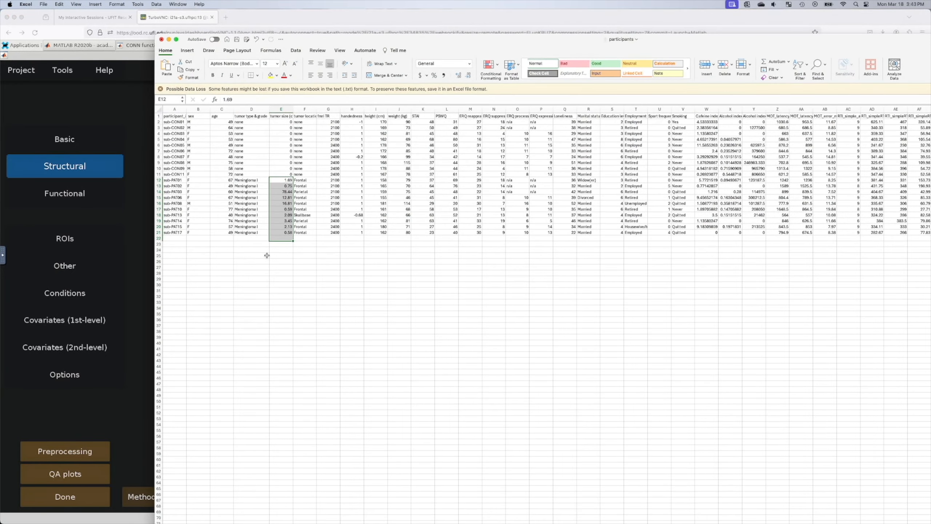
Step: Widen column E to show the full tumor size header and select the 78.44 value in E14
click(295, 251)
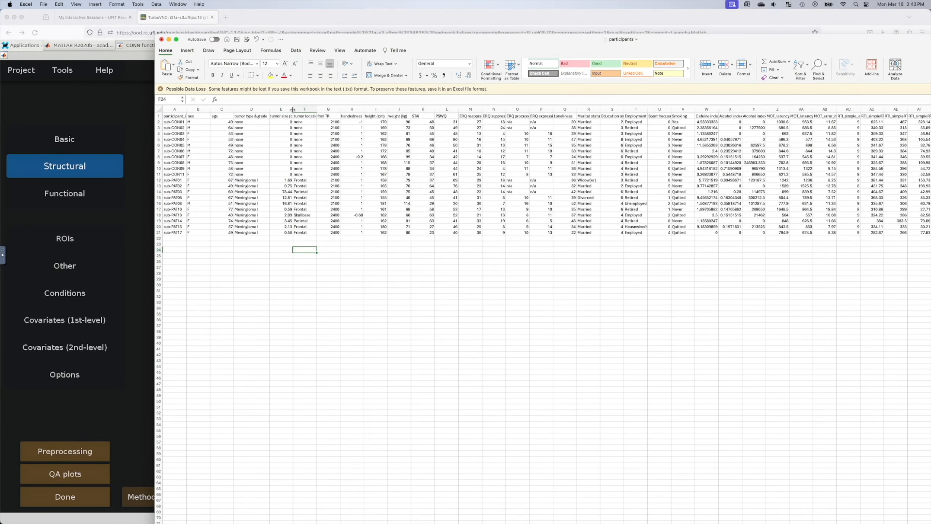
drag(293, 109, 306, 109)
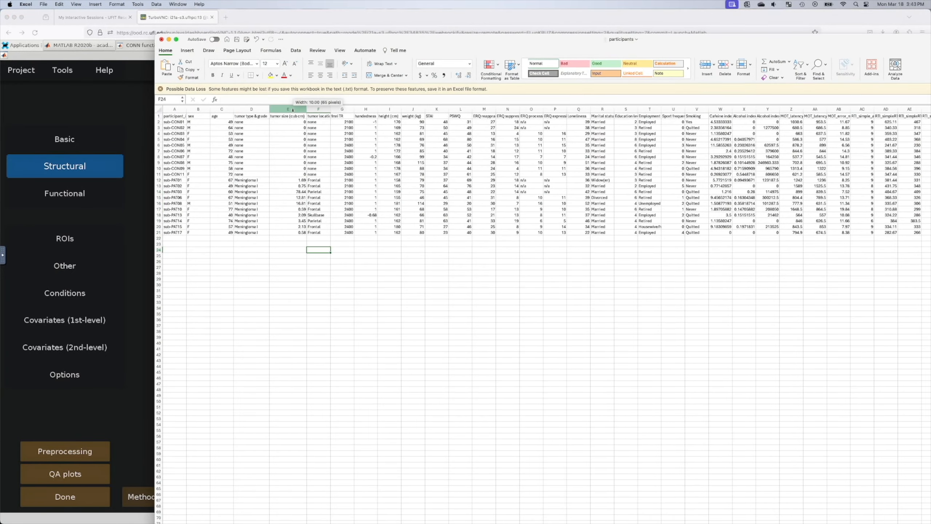
click(294, 191)
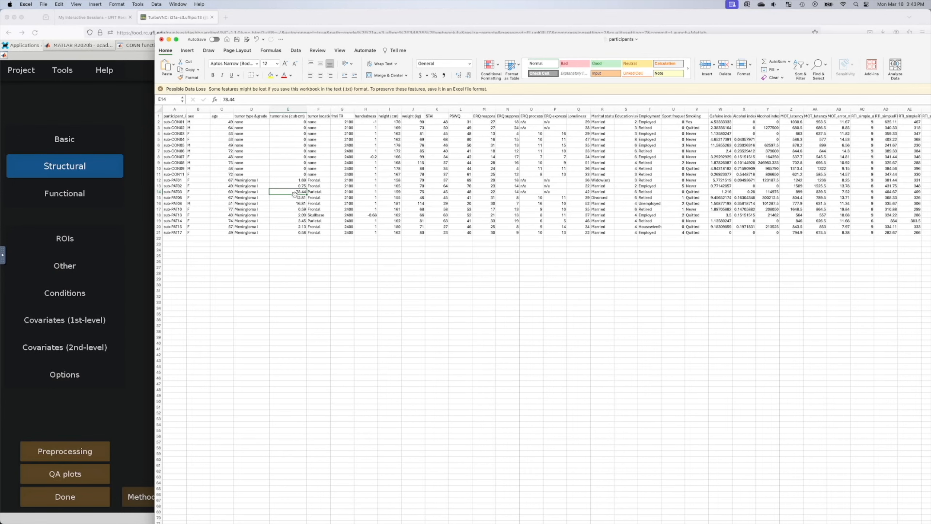
Step: Minimize the participants spreadsheet and bring up CONN's Functional data setup page for Subject 13
double_click(355, 43)
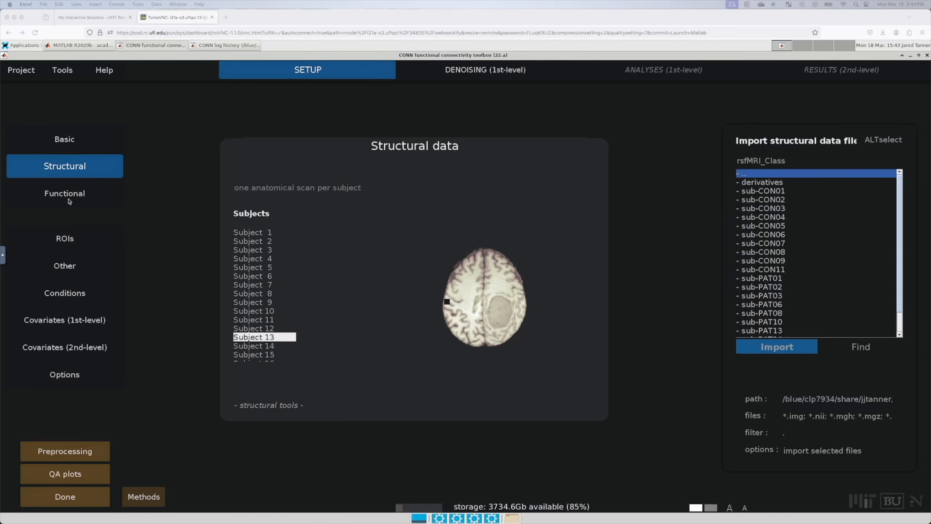
click(90, 194)
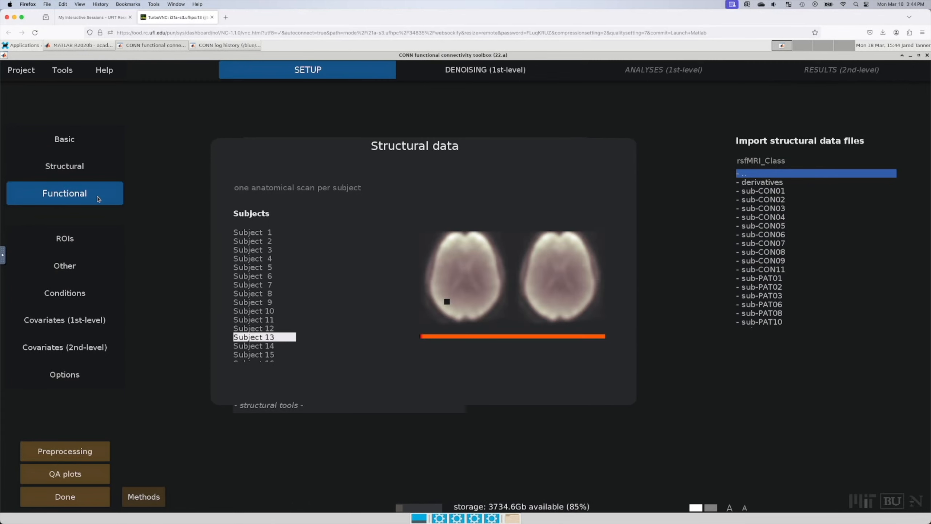
Step: Select Subject 13 and browse slices of its 180-volume resting-state BOLD scan
click(247, 317)
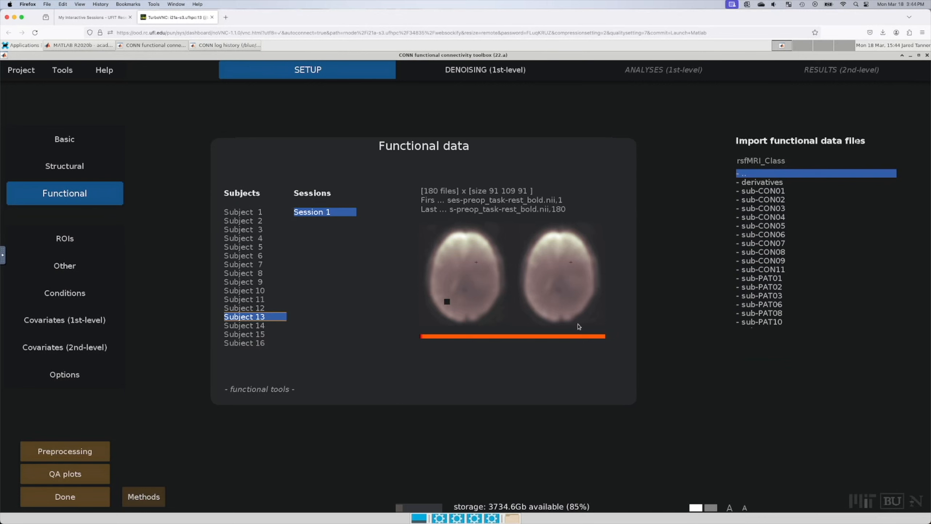
drag(618, 292, 619, 274)
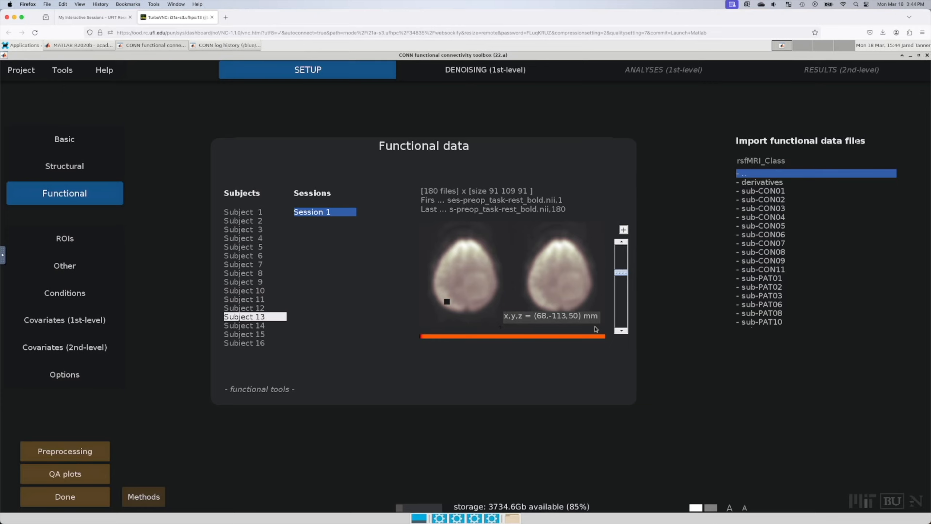
Step: On Denoising (1st-level), preview Subjects 13, 14 and 15, returning to Subject 13 (0.14±0.32 vs 0.17±0.44)
click(495, 73)
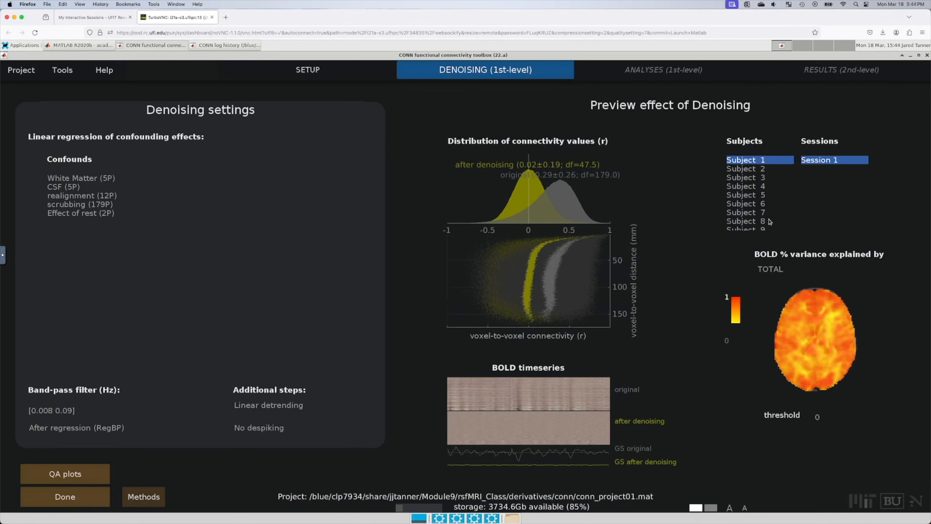
scroll(769, 220, down, 3)
click(764, 177)
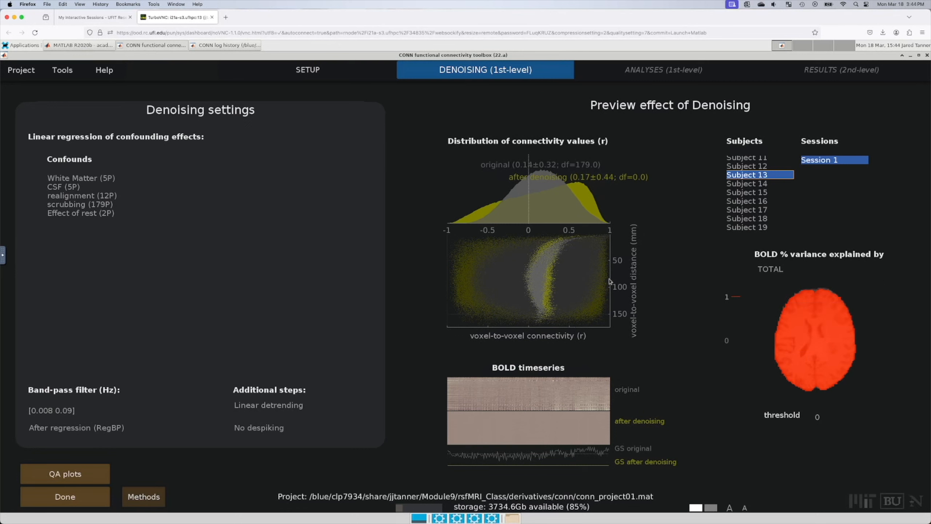
click(762, 184)
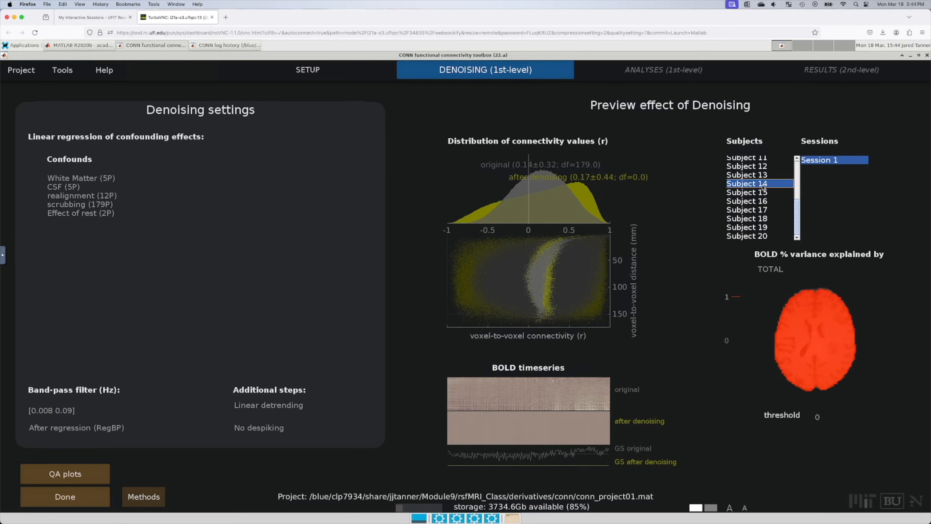
mouse_move(796, 308)
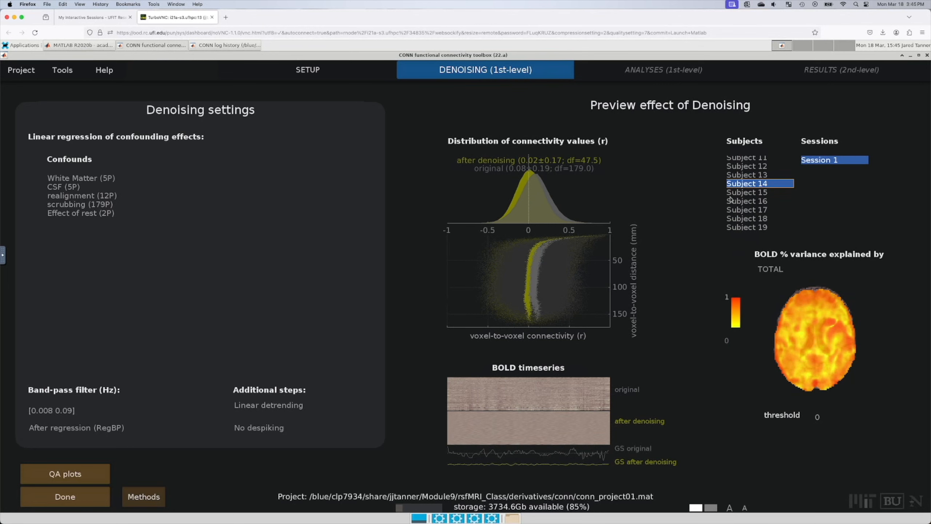
click(751, 193)
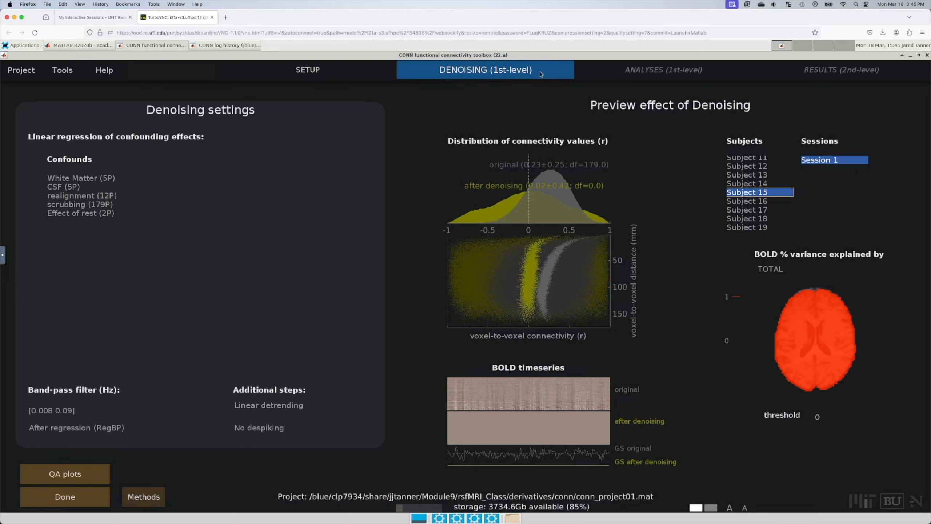
click(734, 176)
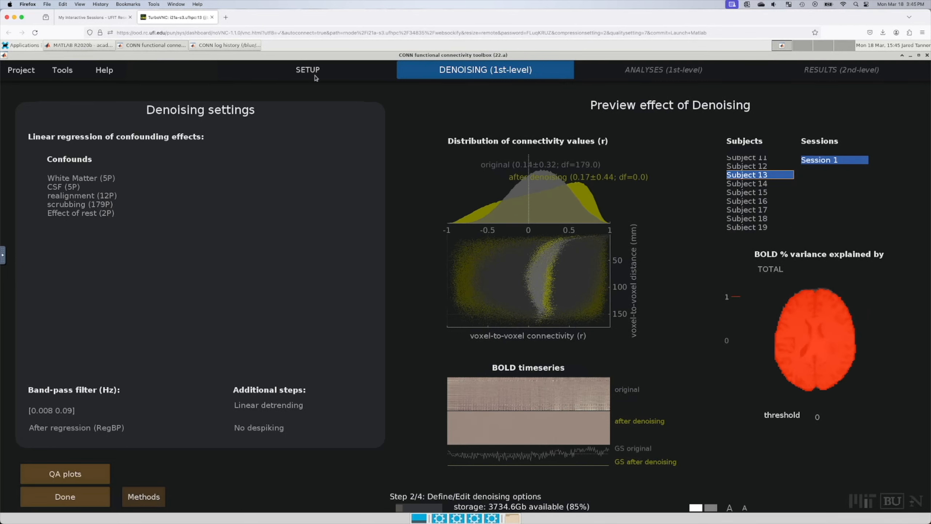
mouse_move(315, 75)
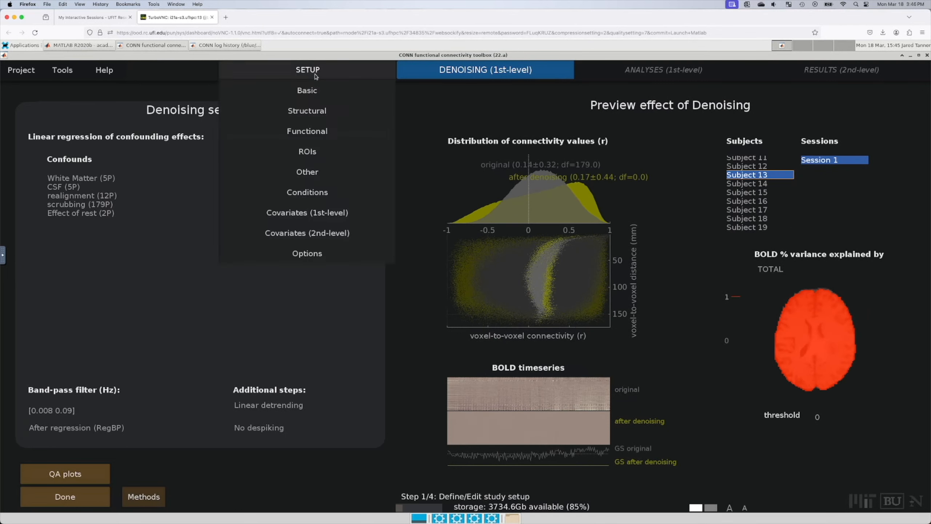
click(308, 91)
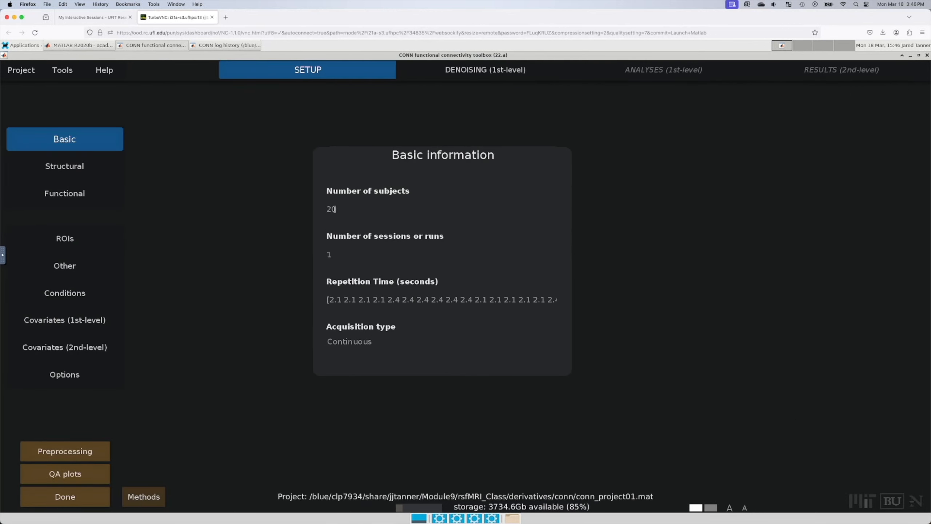
double_click(331, 208)
text(19)
key(Return)
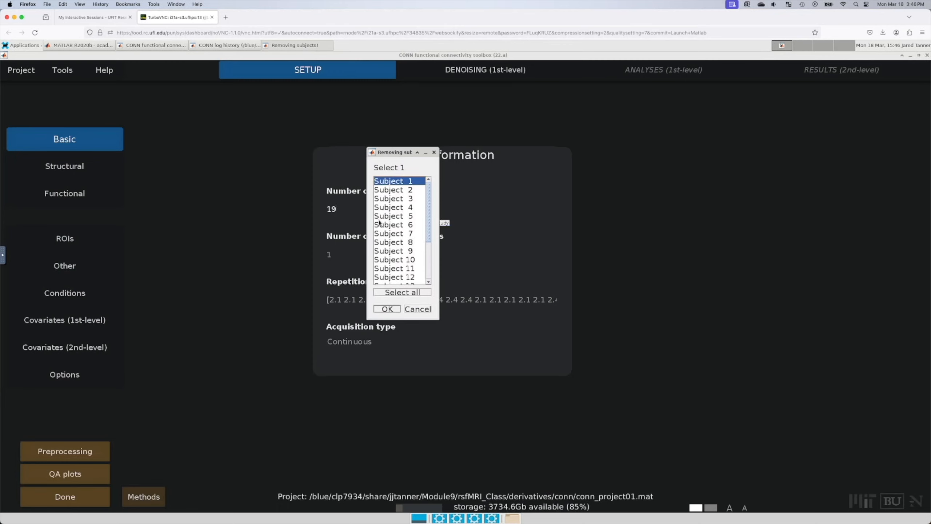
scroll(406, 272, down, 1)
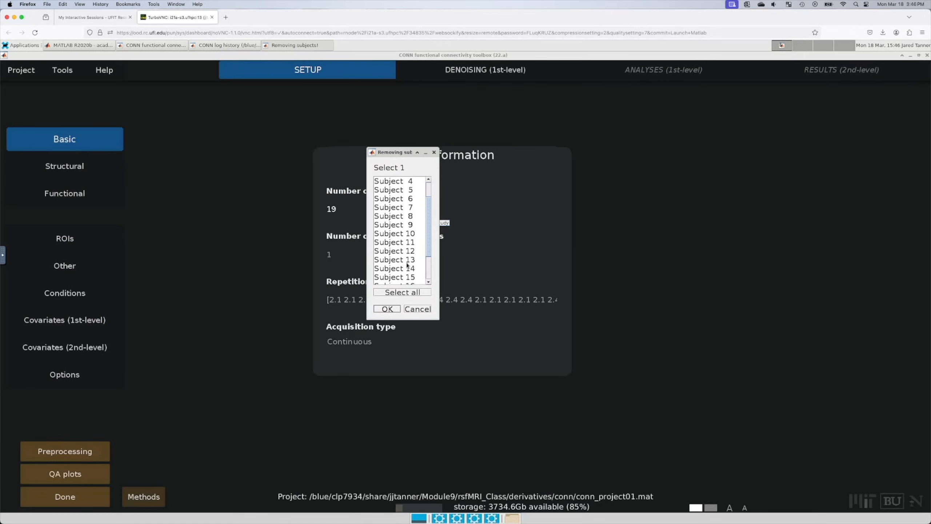
click(417, 309)
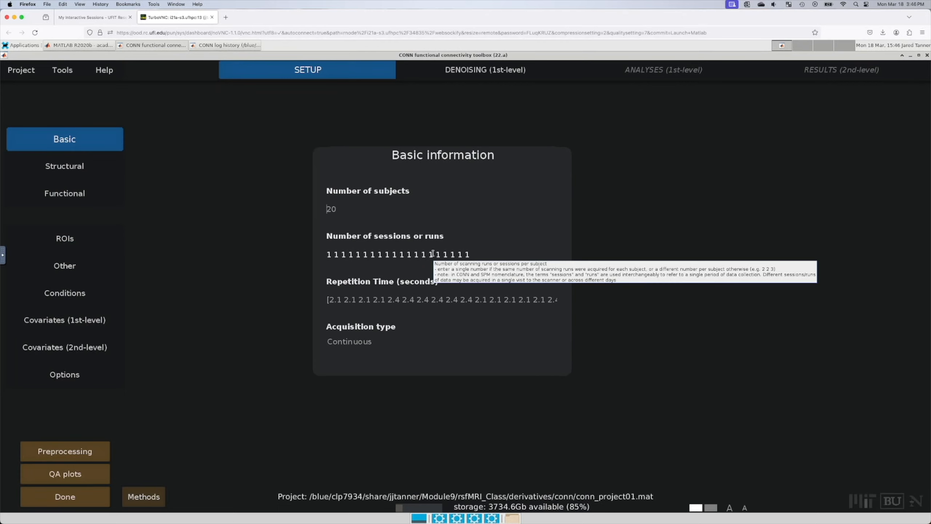
click(510, 71)
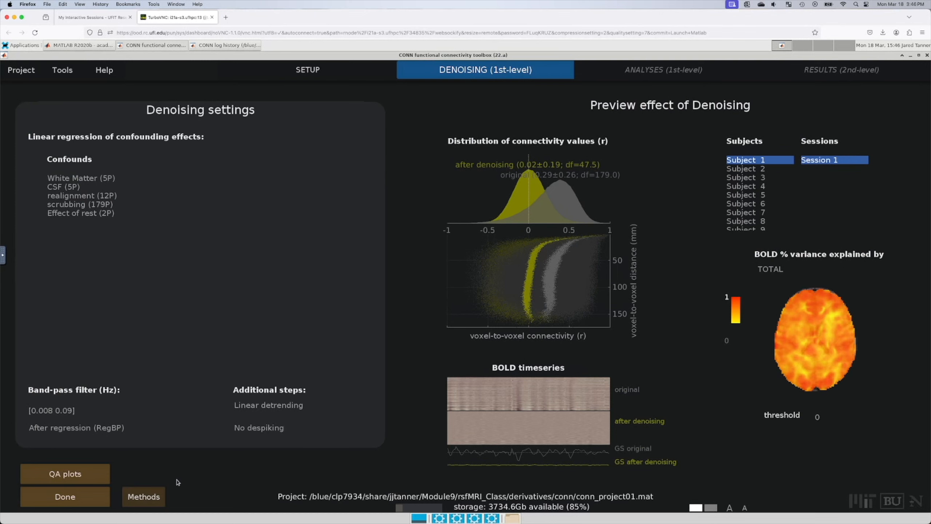
Step: Run denoising on HPC Slurm, overwriting existing results, as 20 parallel jobs
click(68, 499)
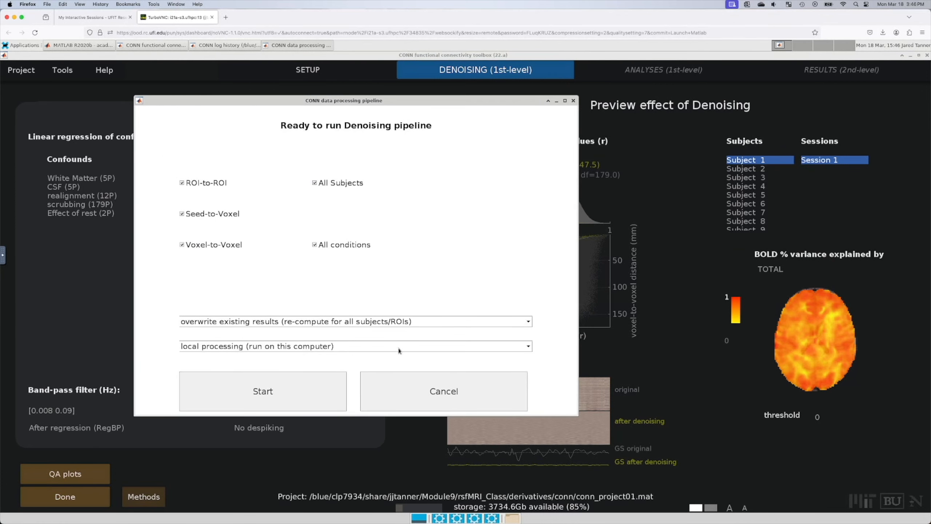
click(398, 348)
click(390, 377)
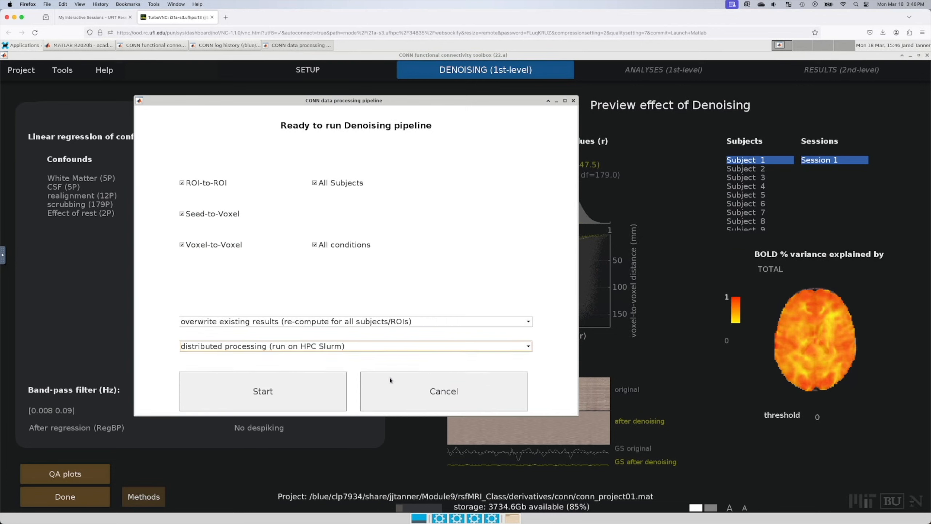
click(336, 323)
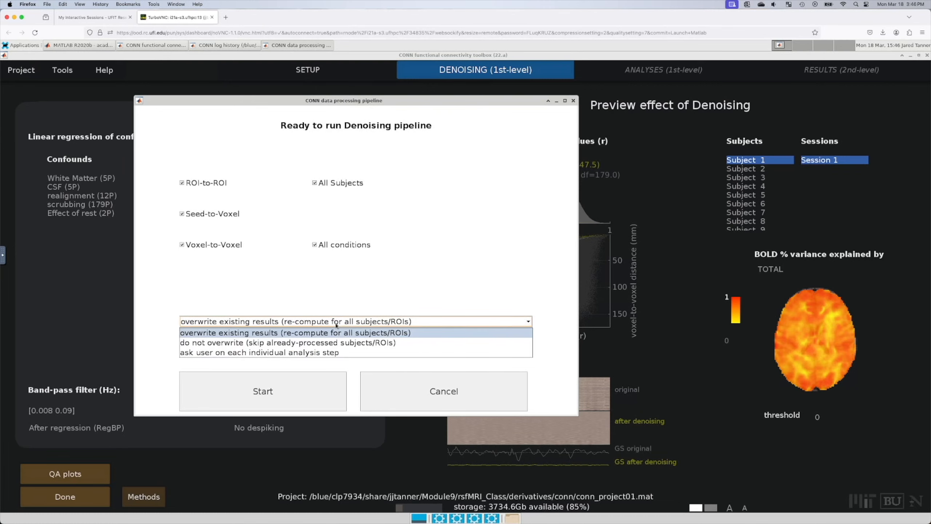
click(390, 263)
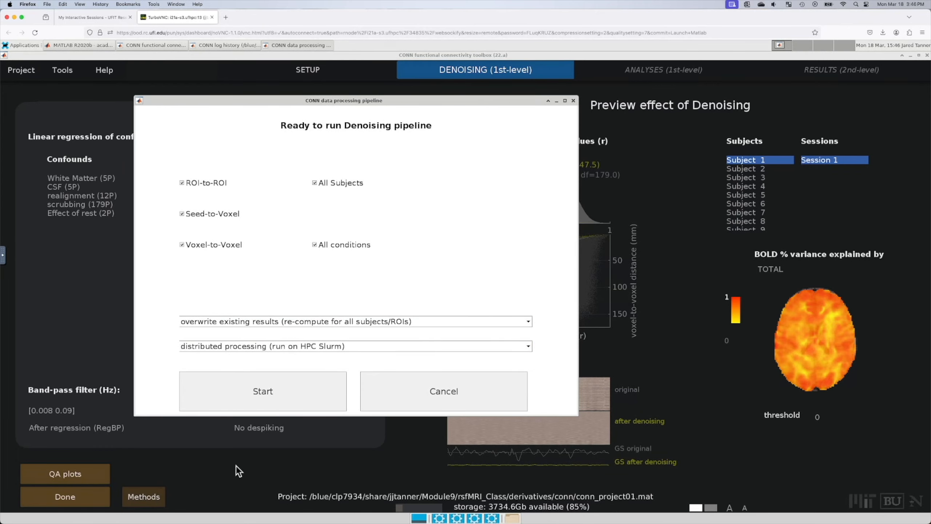
click(294, 403)
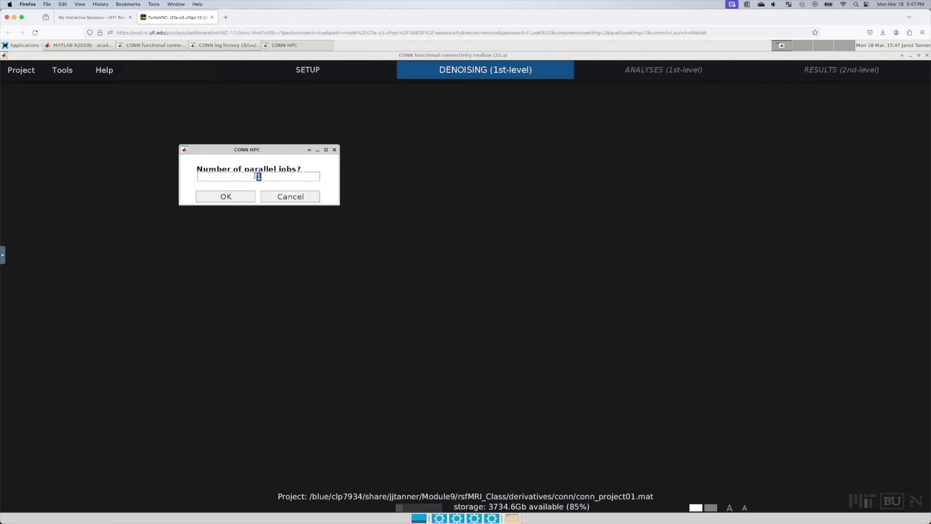
text(23)
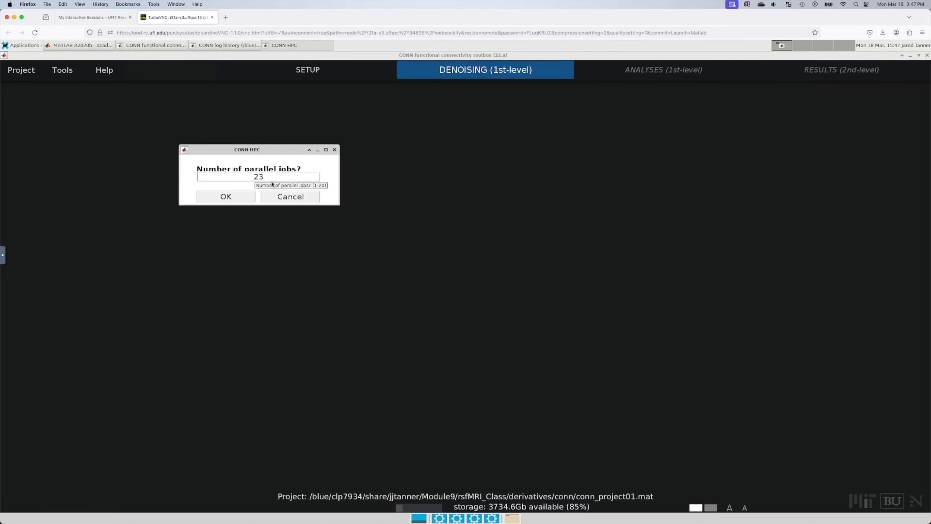
key(BackSpace)
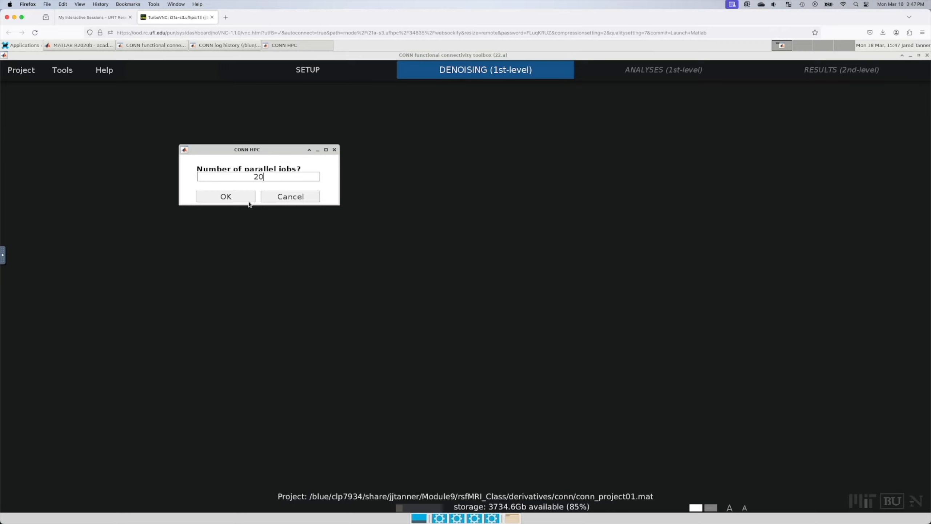
click(248, 198)
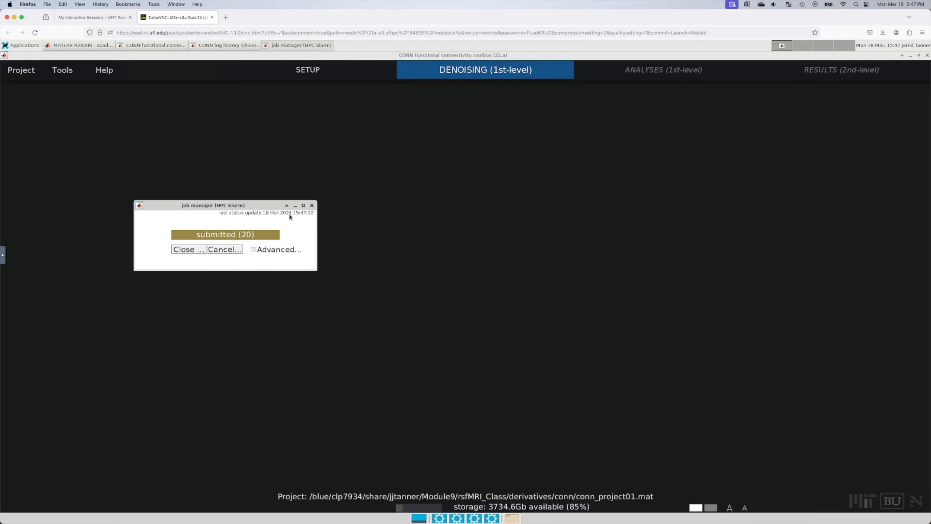
Step: Expand the job manager's node/status table and refresh until 19 of 20 jobs are finished
drag(250, 204, 274, 190)
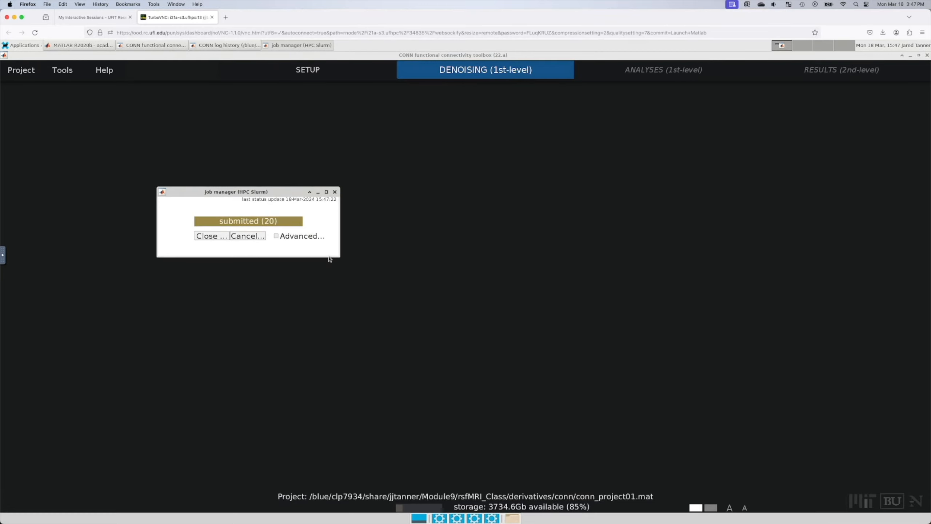
click(307, 236)
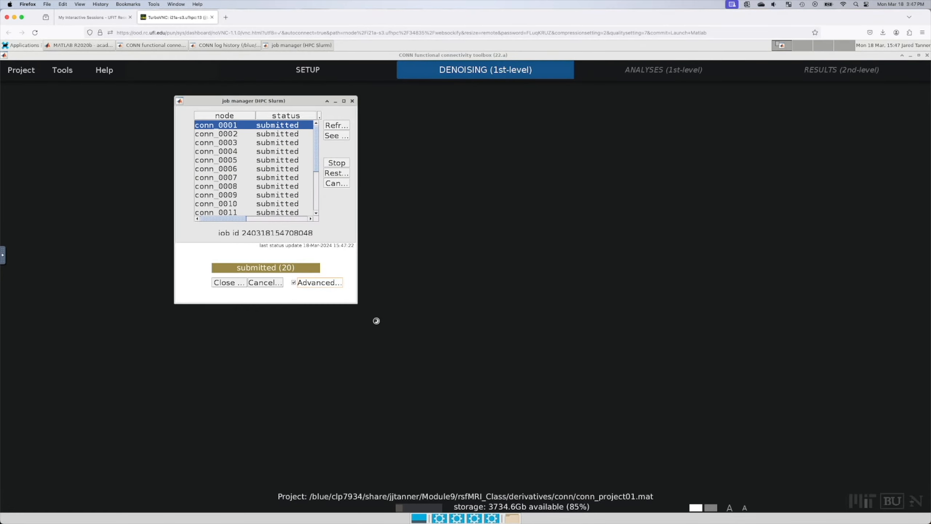
click(573, 140)
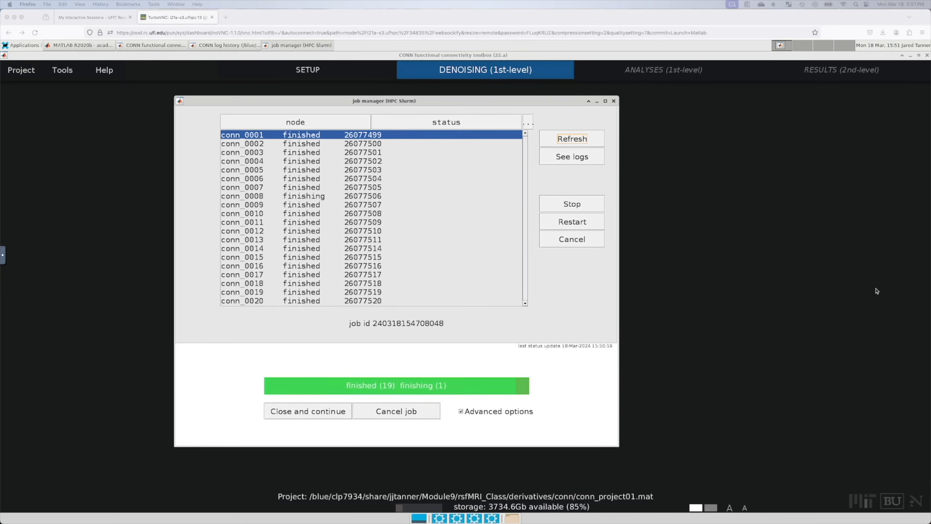
click(576, 139)
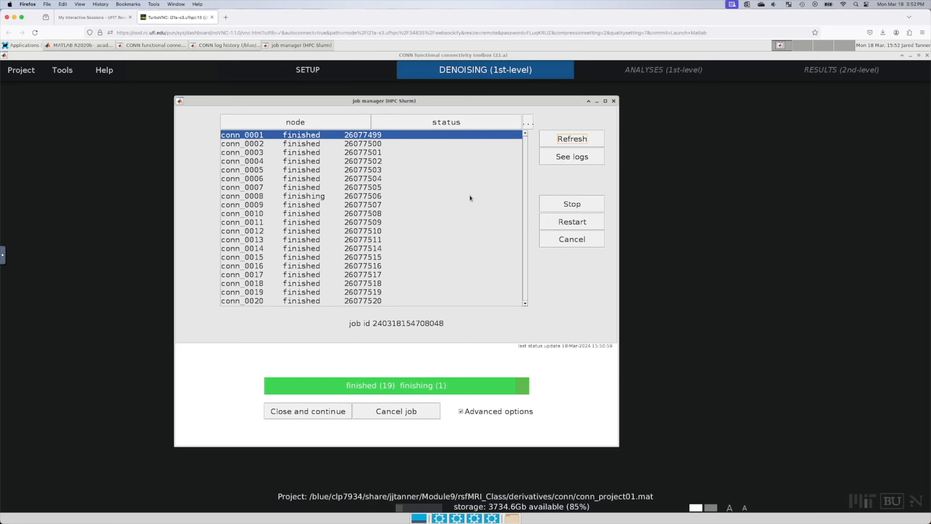
Step: Confirm all 20 denoising jobs finished, close the job manager, and select SBC_01 on Analyses (1st-level)
click(575, 142)
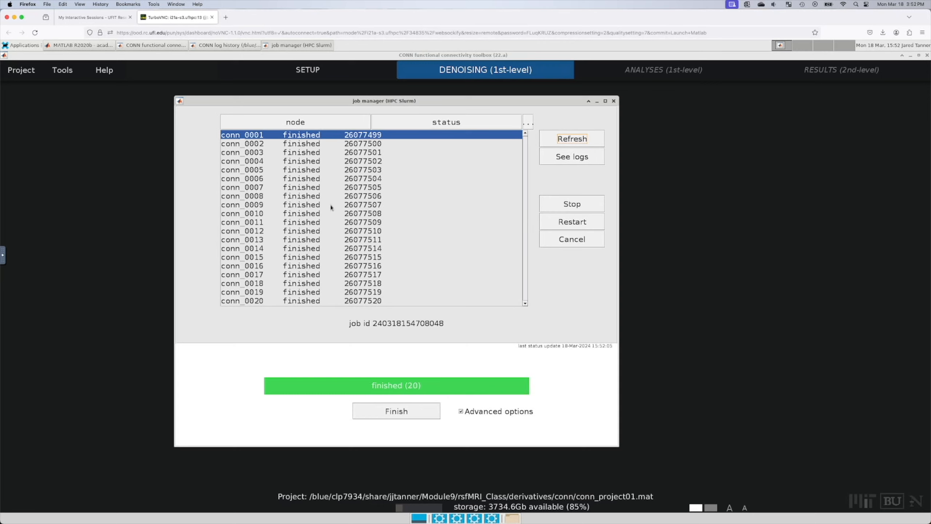
click(394, 414)
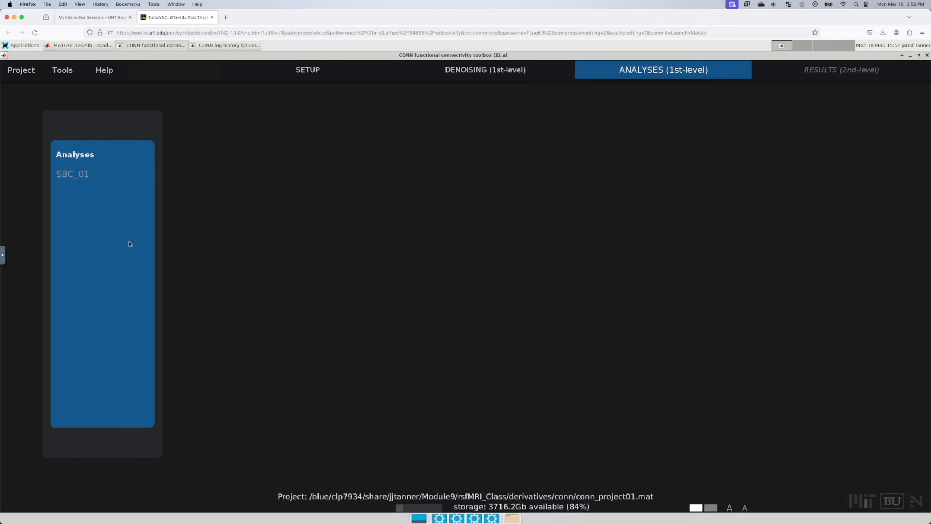
click(74, 176)
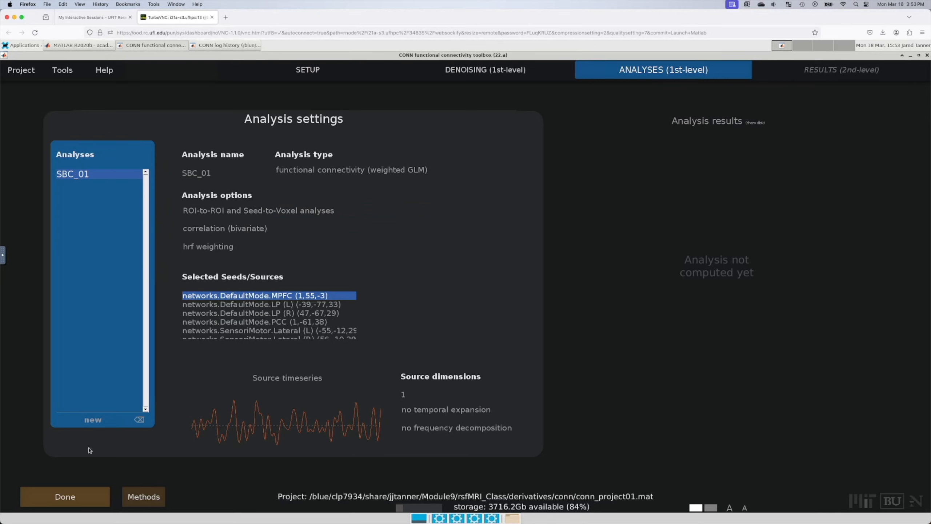
Step: Submit the SBC_01 first-level analysis to HPC Slurm as 20 parallel jobs
click(68, 497)
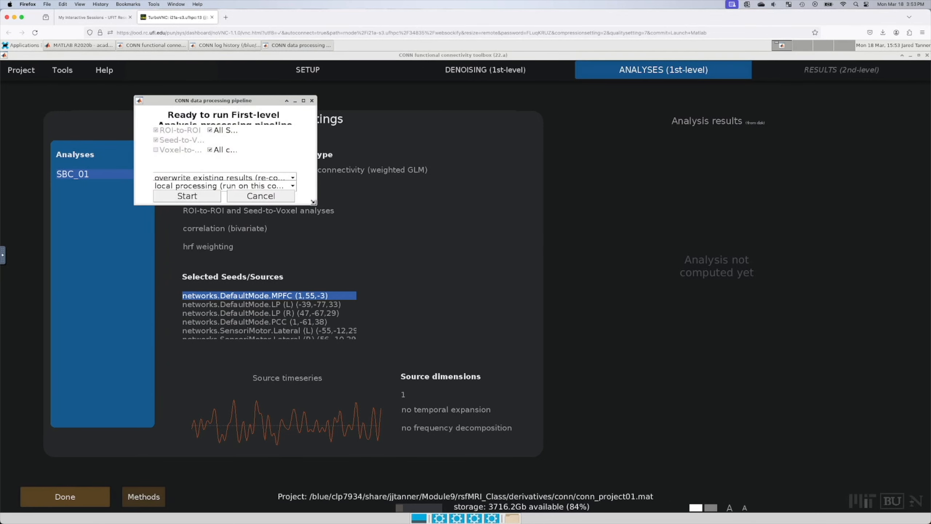
click(366, 290)
click(351, 321)
click(277, 321)
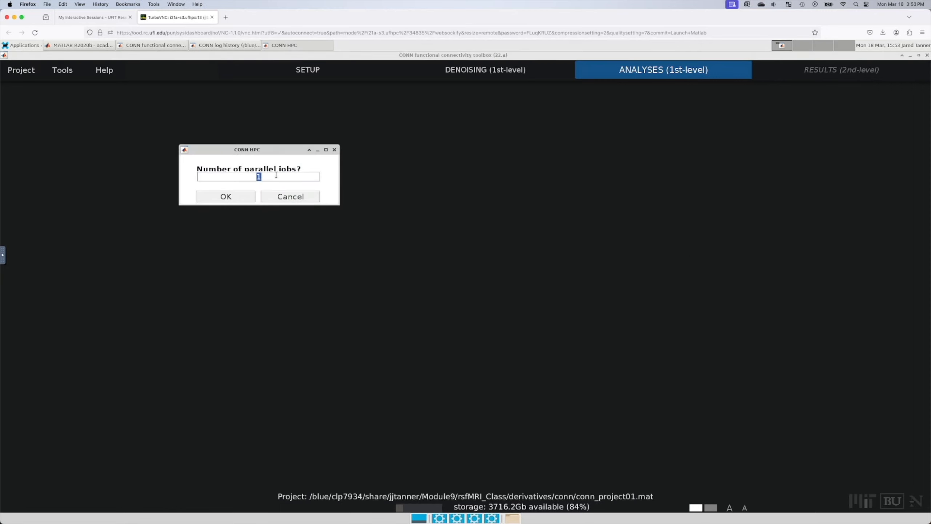
text(20)
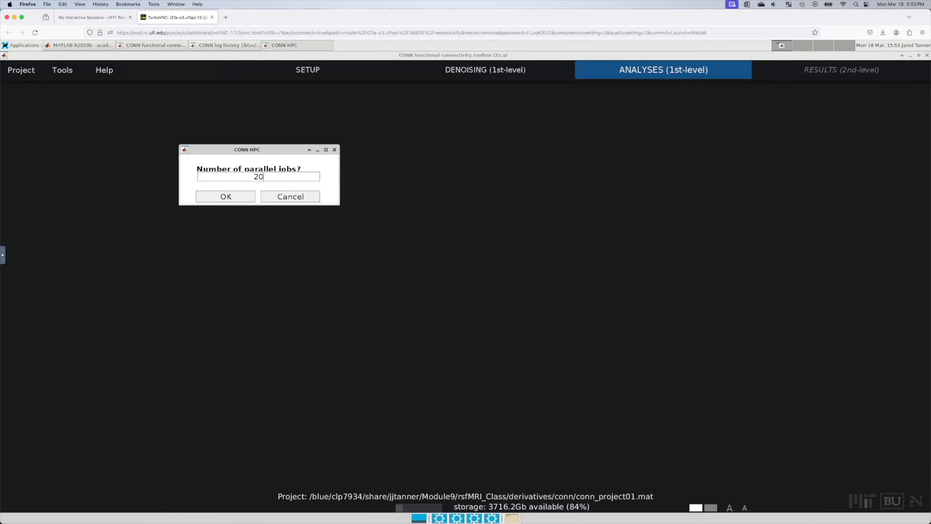
click(252, 198)
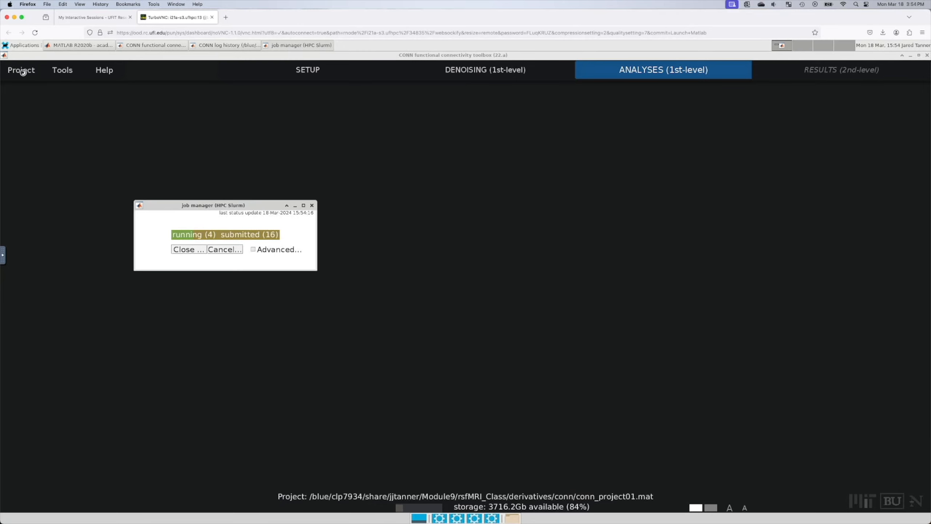
Step: Bring the CONN log history and MATLAB command window forward to follow the 20 running jobs
click(224, 45)
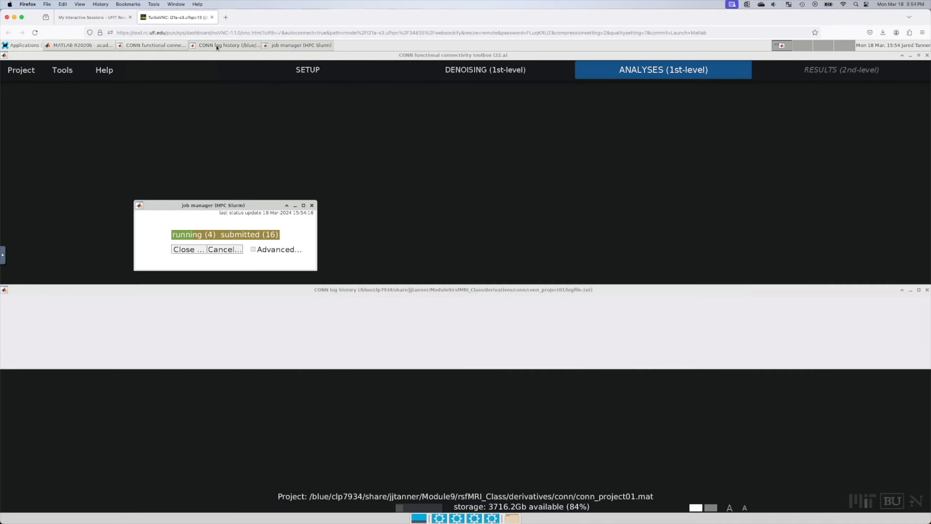
click(151, 46)
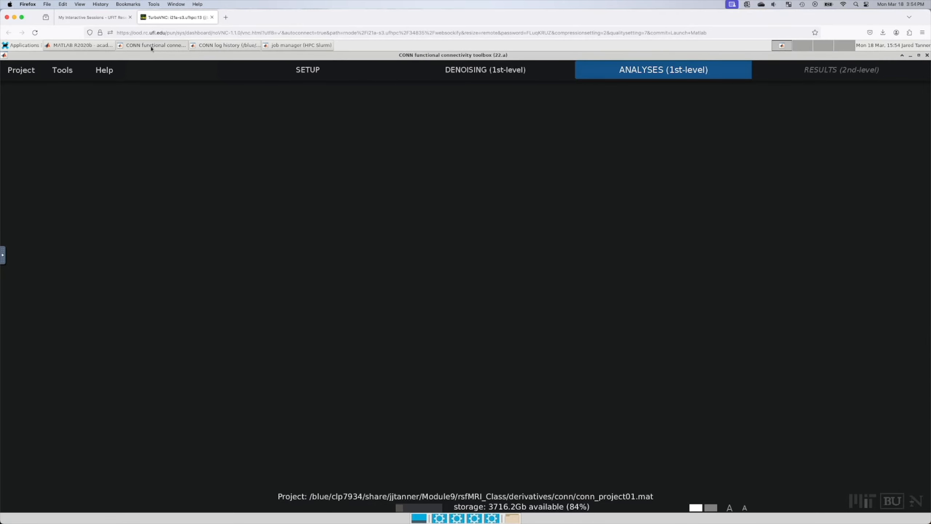
click(90, 45)
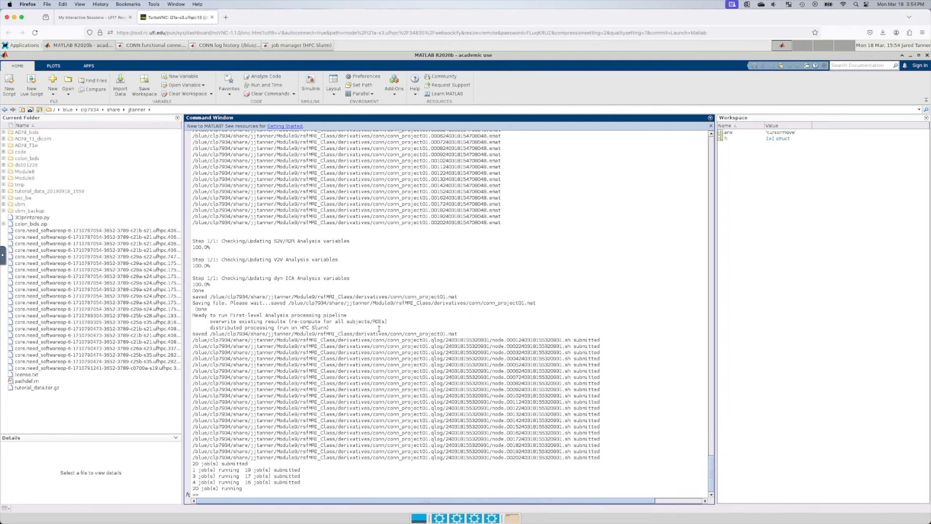
Step: Close the TurboVNC tab and return to My Interactive Sessions showing the running Matlab session
click(212, 17)
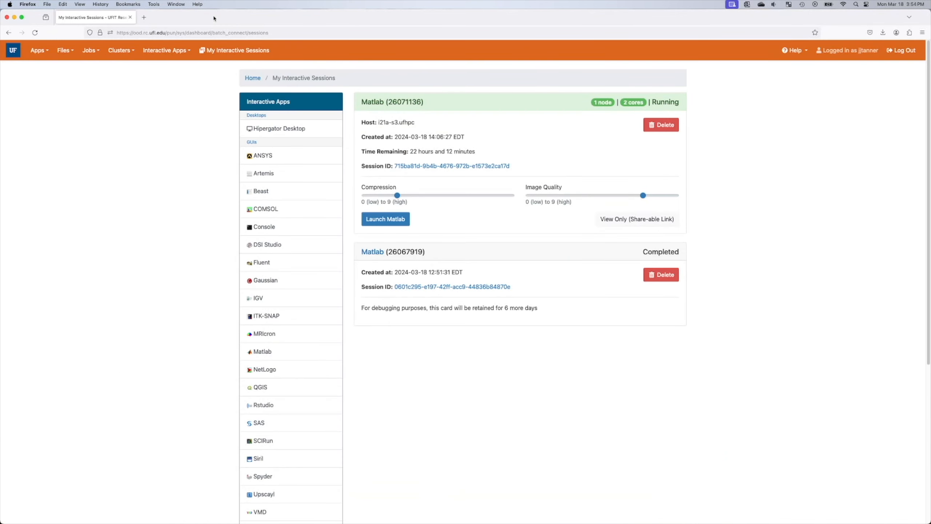
click(334, 32)
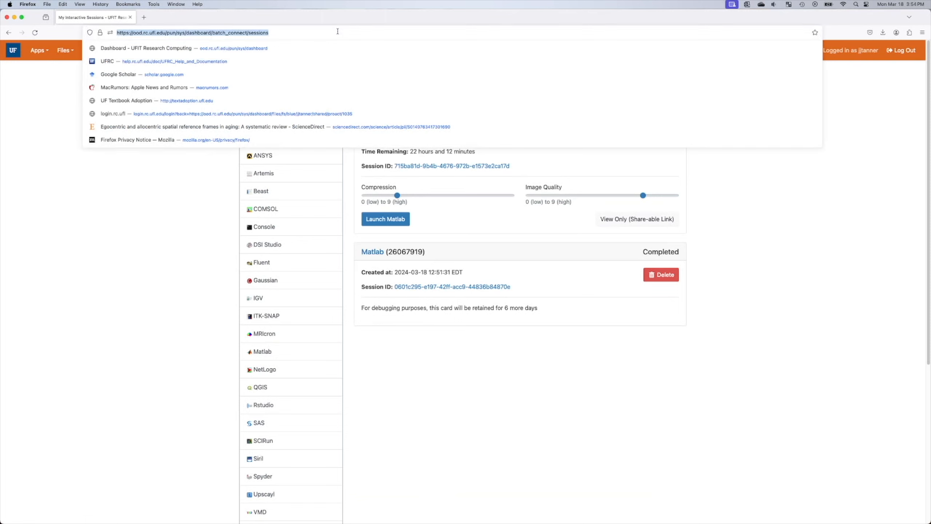
key(Return)
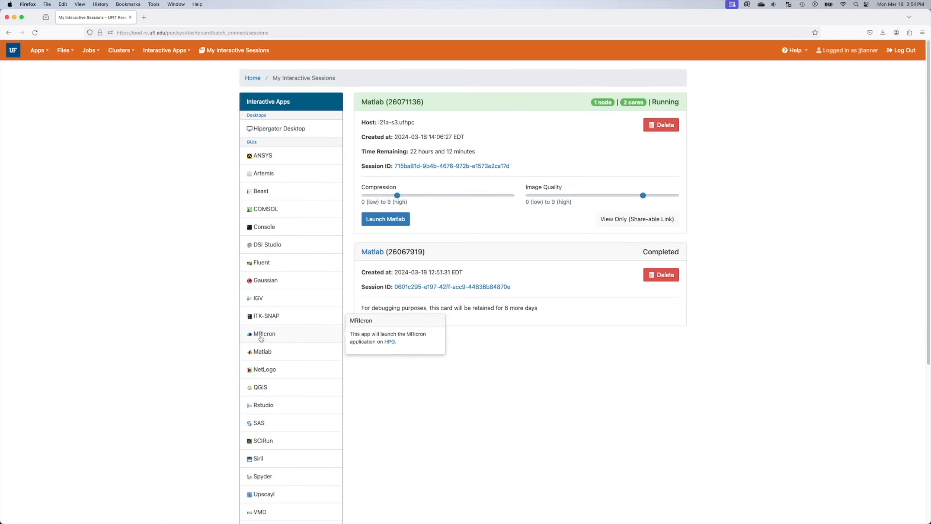
click(259, 352)
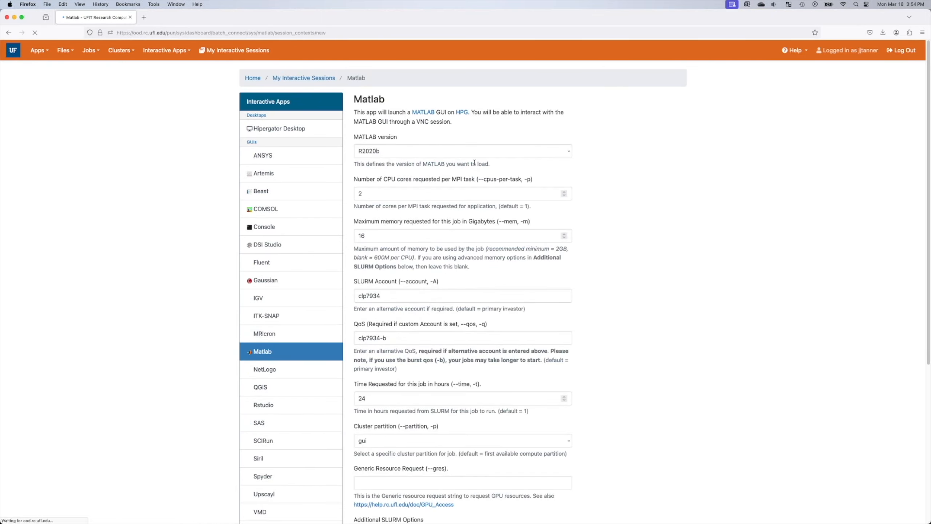
scroll(646, 322, down, 6)
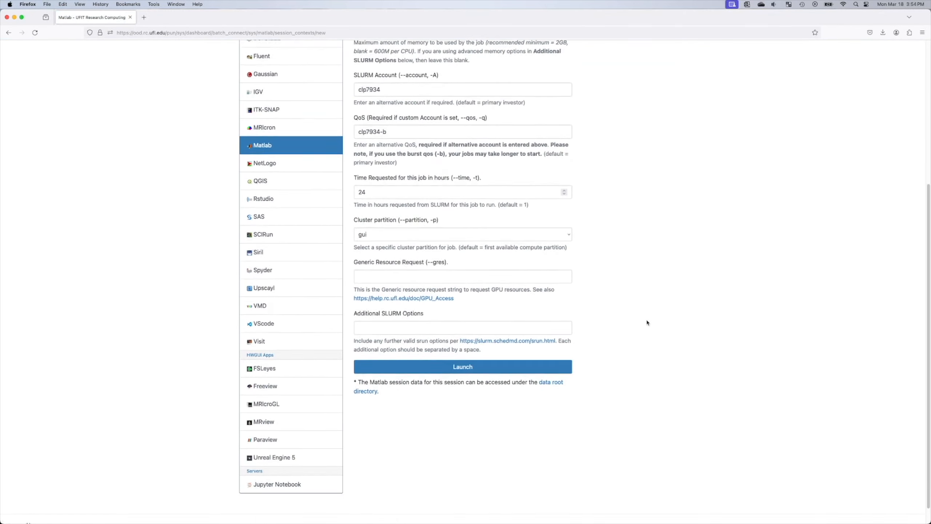
scroll(401, 432, up, 6)
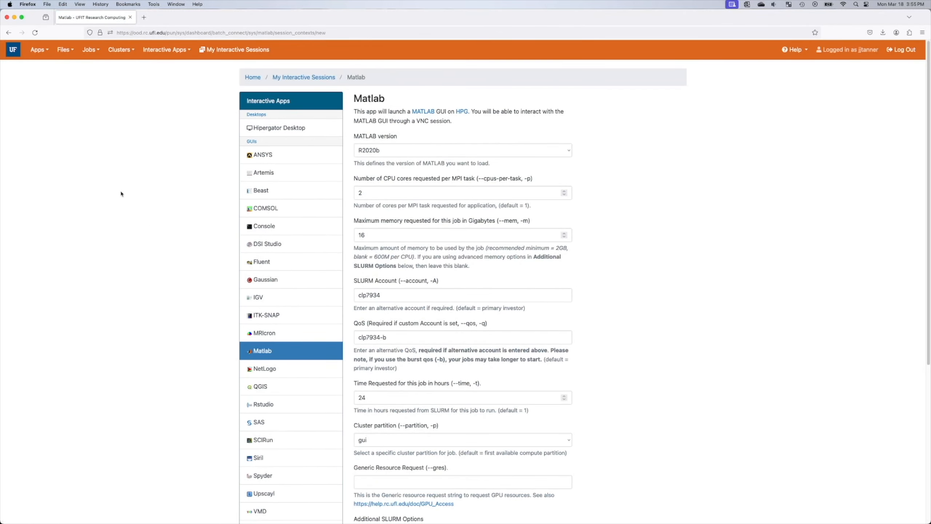
click(240, 51)
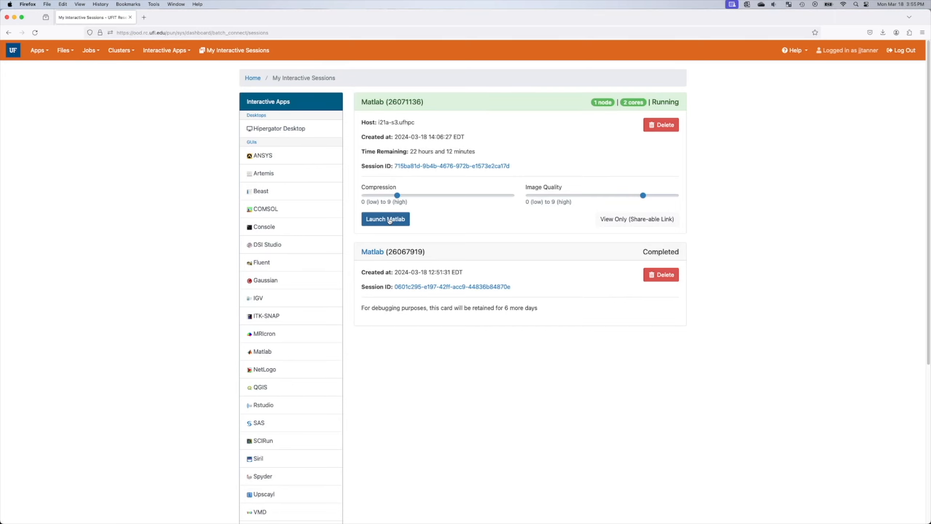
Step: Relaunch the Matlab session and bring forward the CONN window, log history and job manager
click(386, 218)
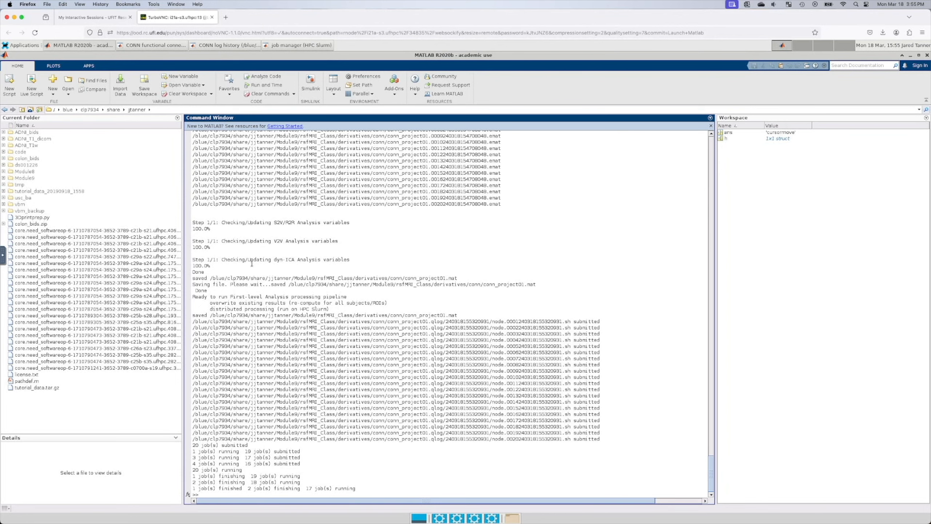
click(168, 47)
click(222, 47)
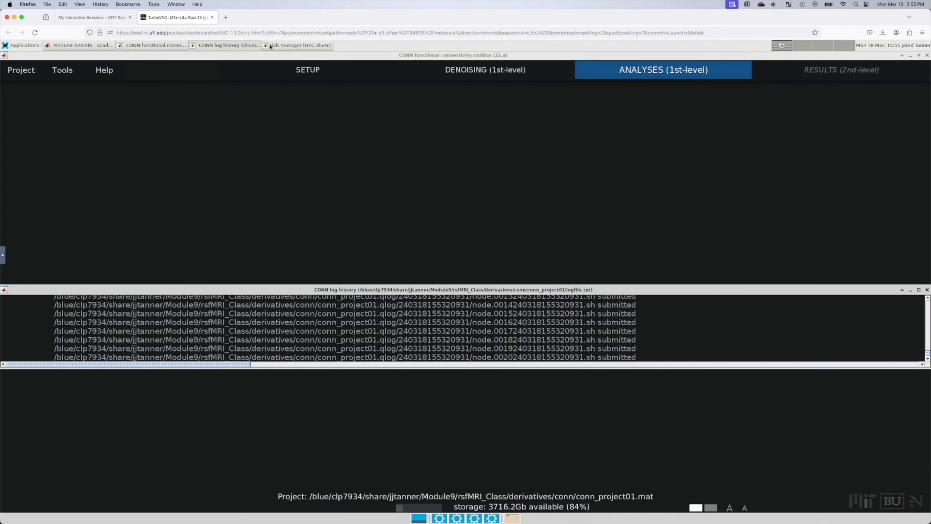
click(298, 44)
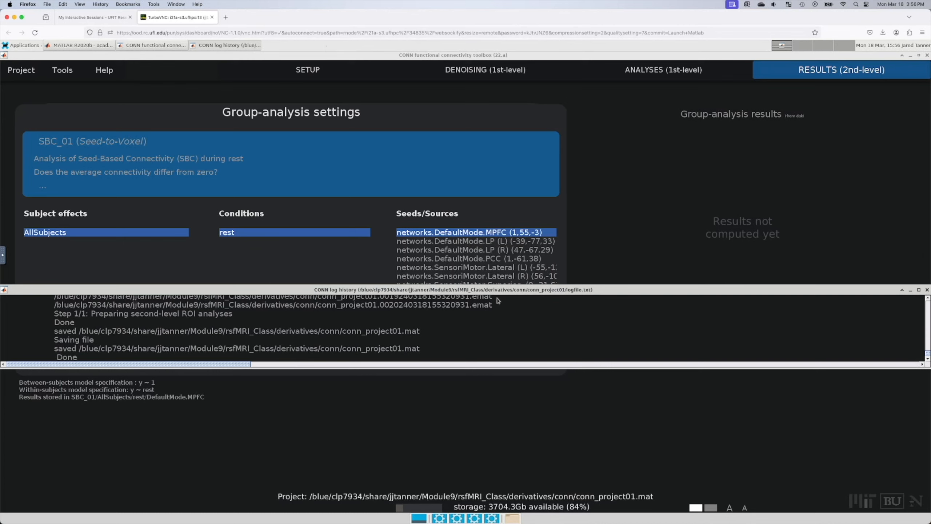
Step: Move the log history aside to reveal SBC_01's DefaultMode.MPFC group settings (n=20, T(19))
drag(496, 292, 508, 409)
click(628, 237)
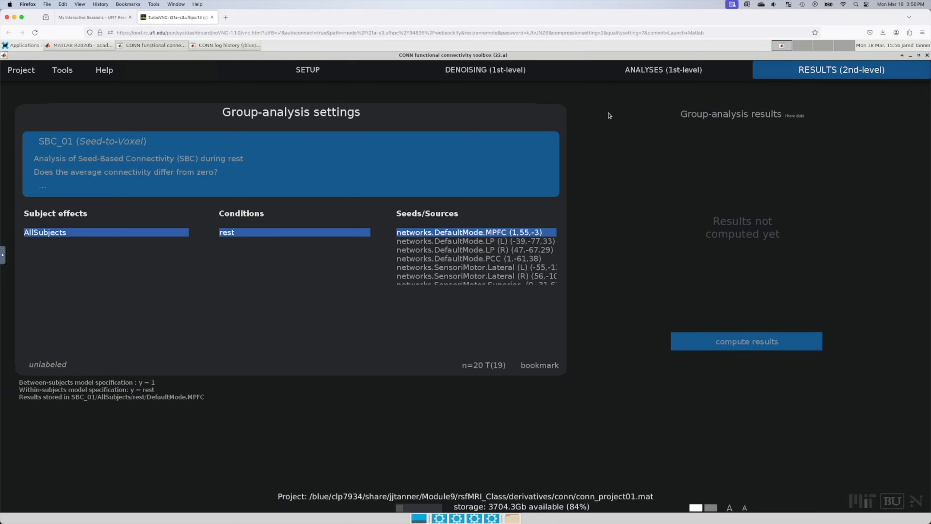
Step: Return to the first-level SBC_01 analysis and display Subject 2's MPFC-seed connectivity map
mouse_move(677, 71)
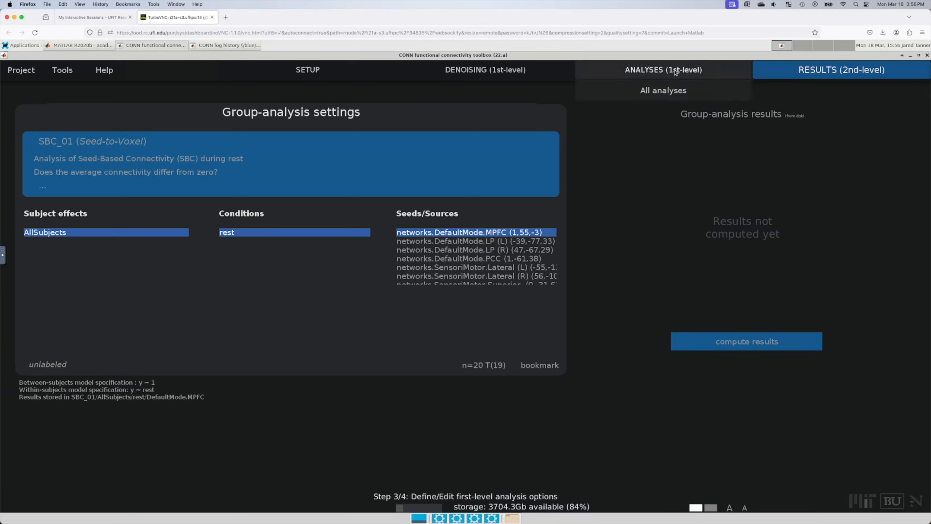
click(655, 91)
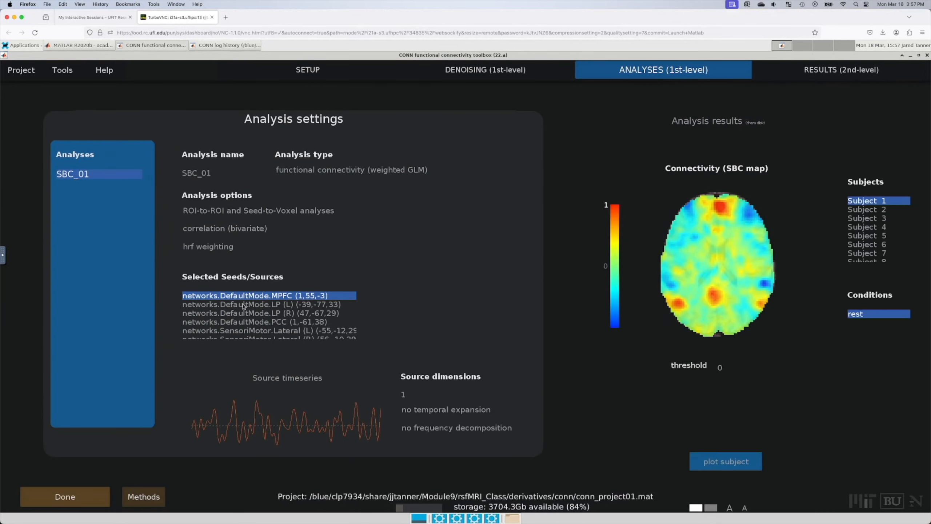
mouse_move(749, 228)
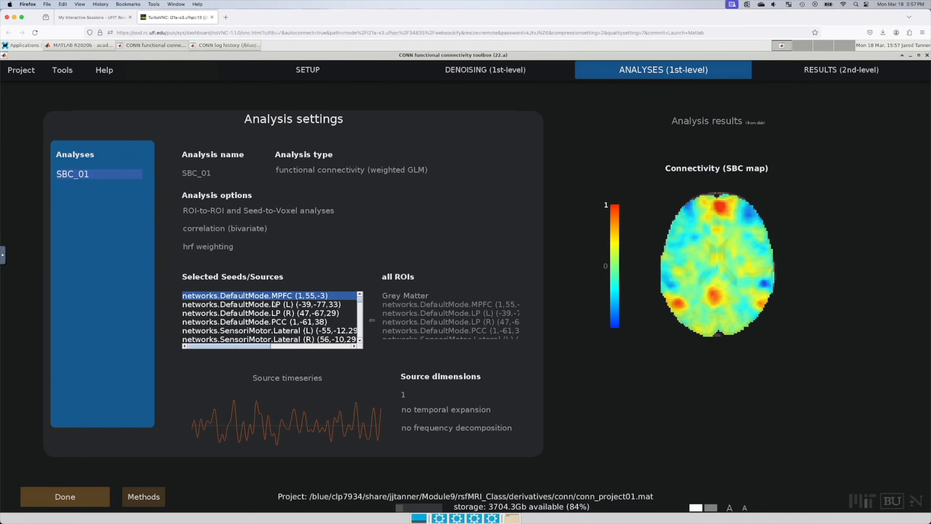
mouse_move(792, 257)
click(867, 209)
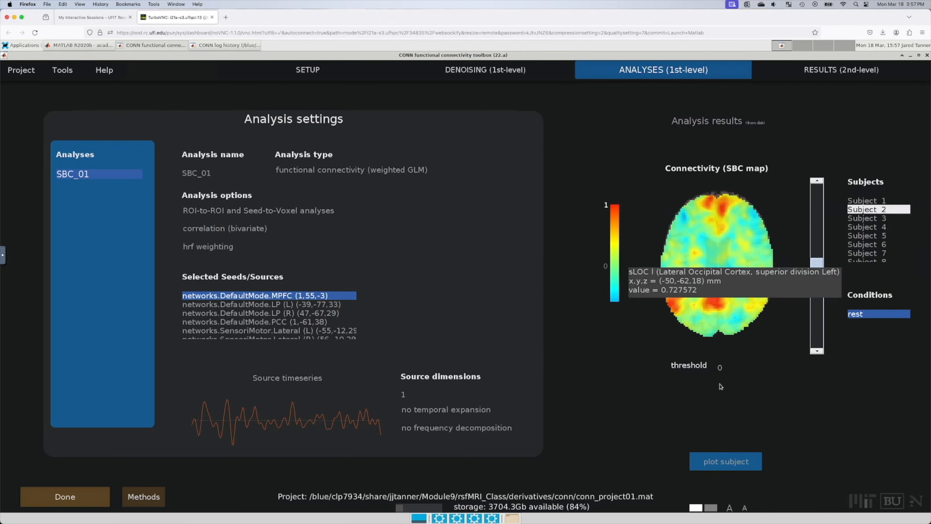
Step: Set the SBC map display threshold to 0.4
double_click(719, 366)
text(0.4)
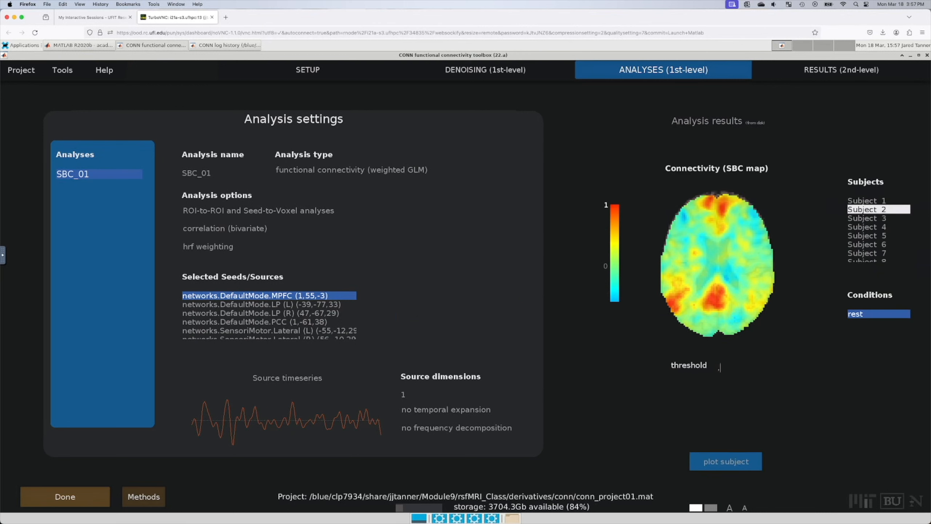
key(Return)
Step: View the MPFC-seed maps of Subjects 1 through 5, then revisit Subjects 3 and 2
mouse_move(819, 333)
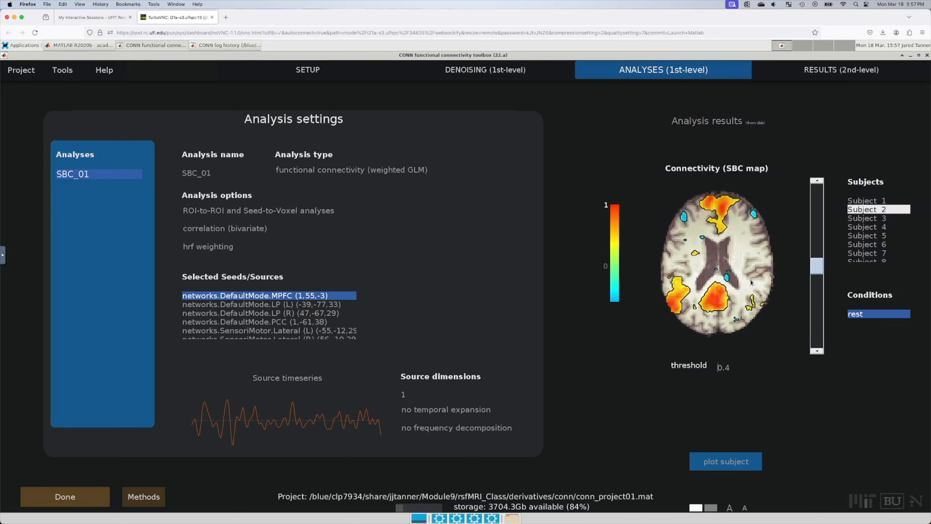
click(876, 202)
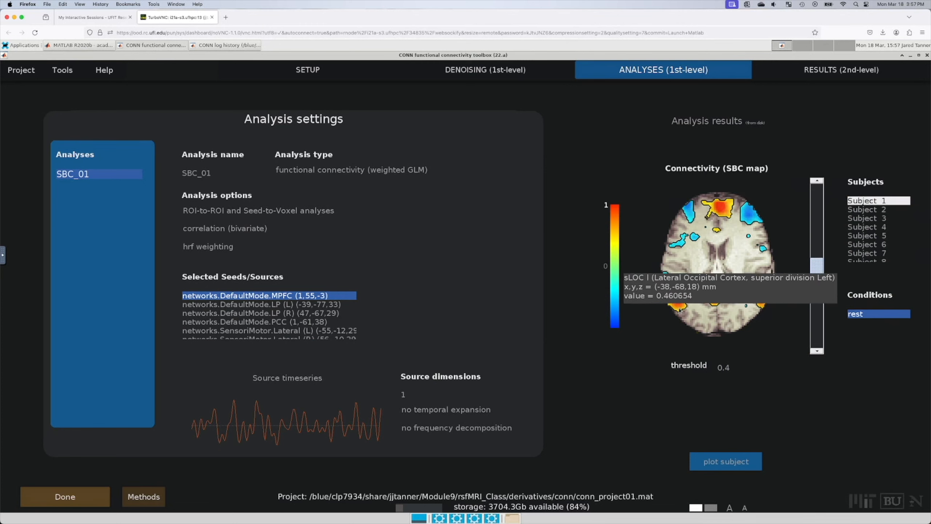
click(869, 211)
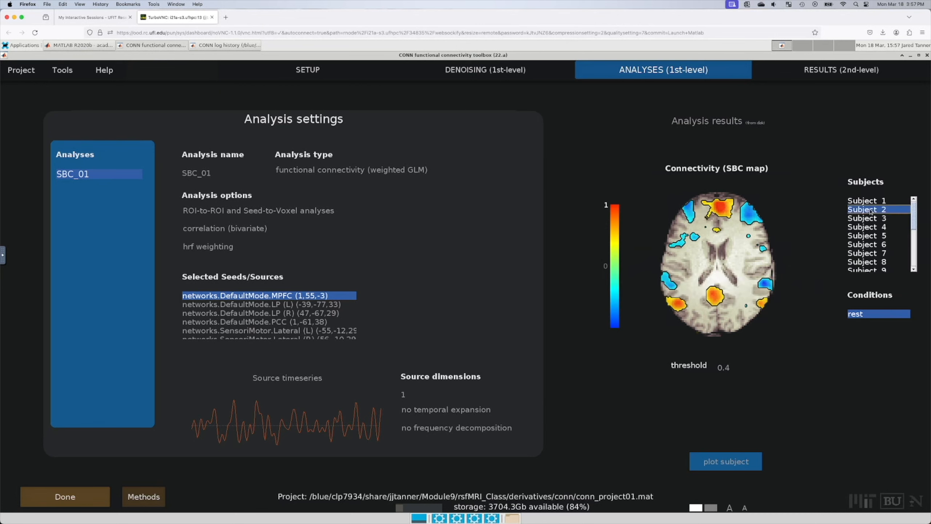
click(872, 218)
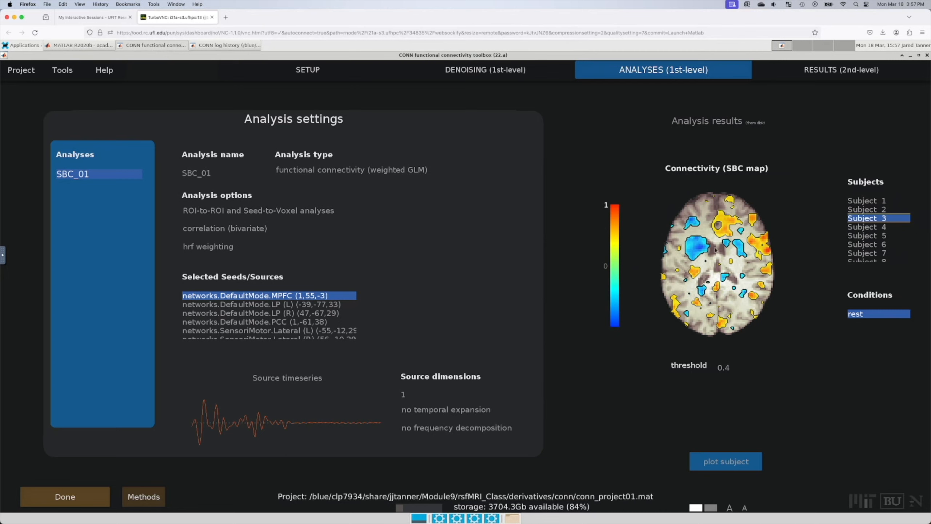
mouse_move(716, 244)
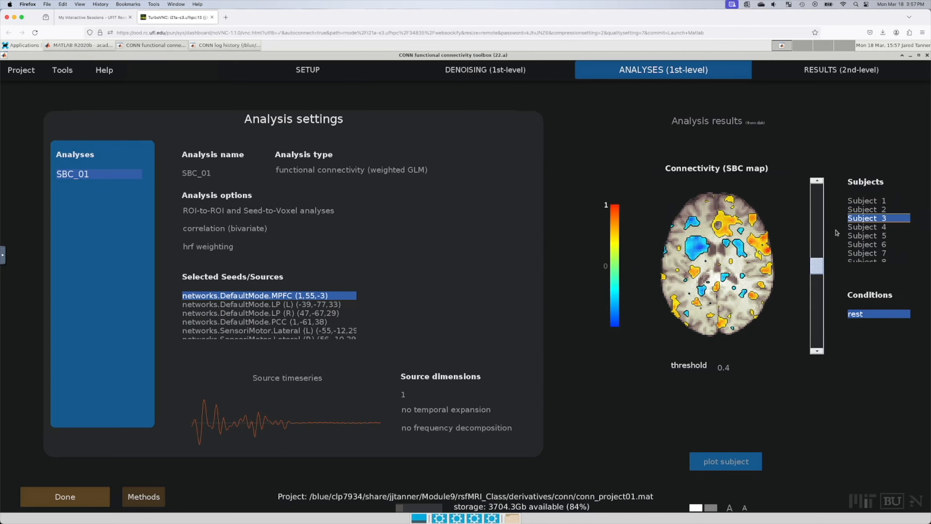
click(867, 227)
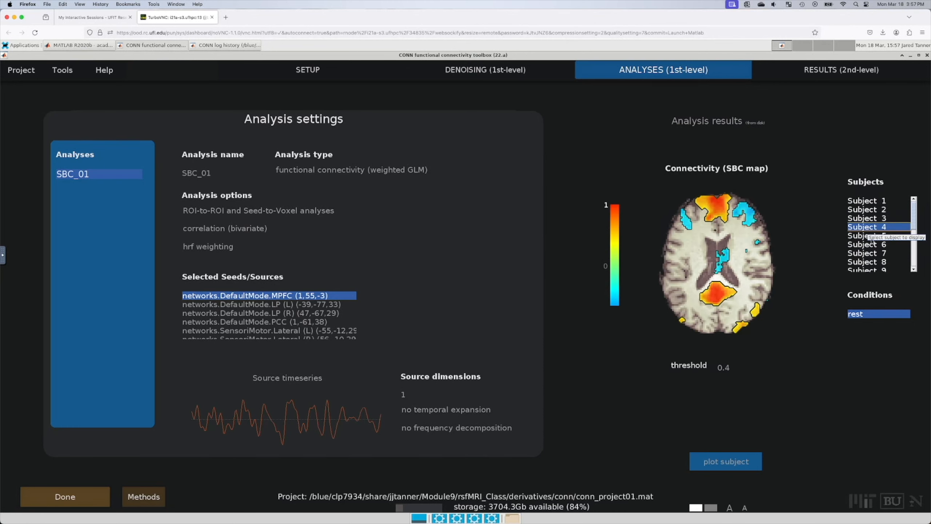
click(859, 236)
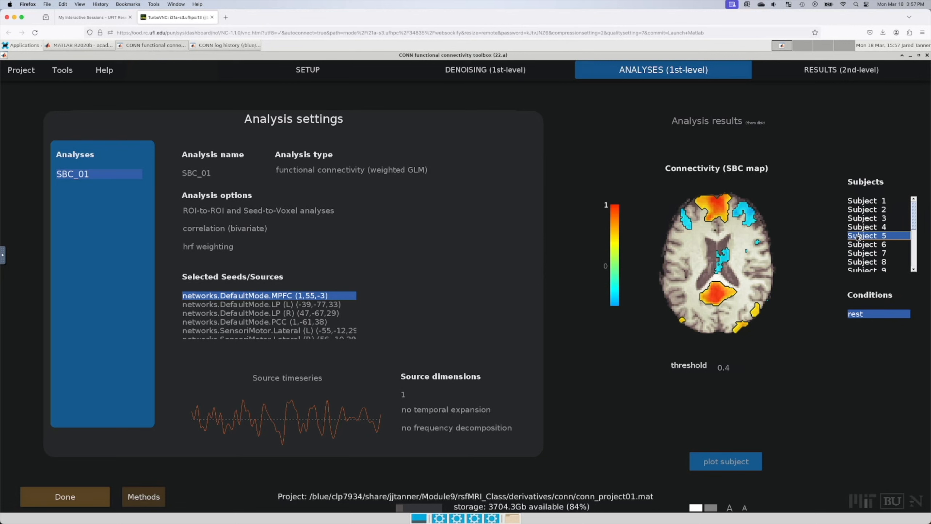
click(868, 220)
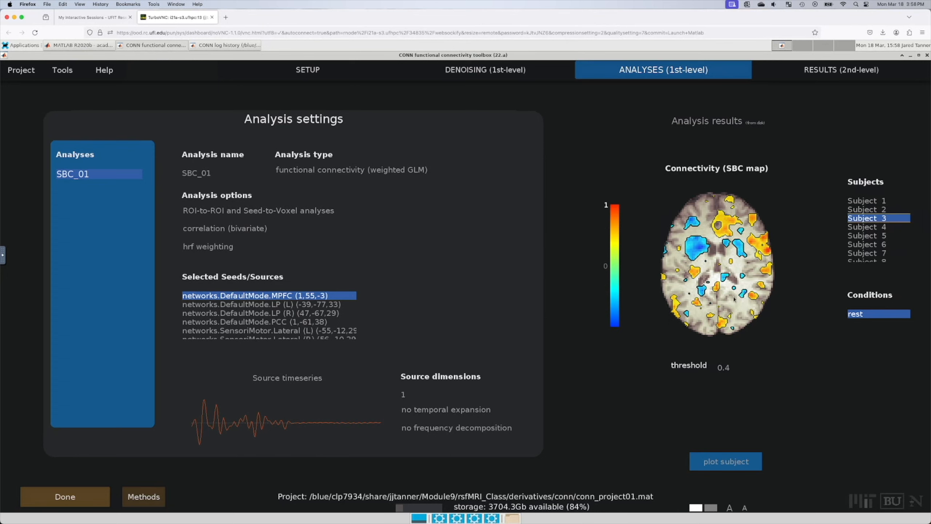
mouse_move(735, 305)
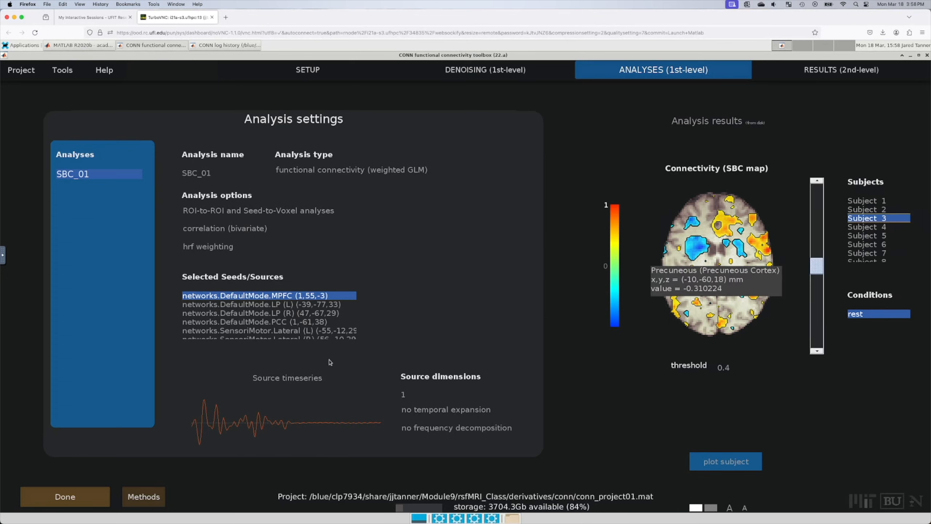
click(874, 210)
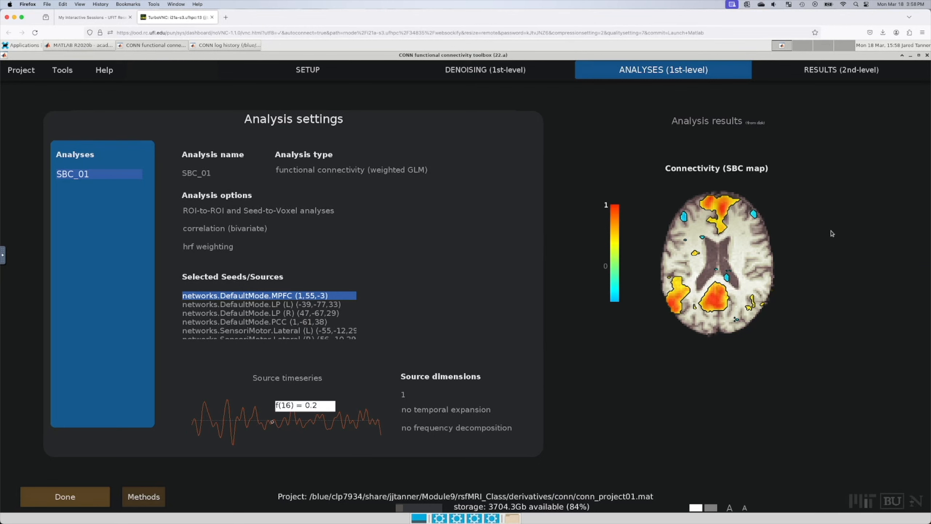
Step: Compare the maps of Subjects 4, 3 and 5, then scroll the Subjects list to Subjects 12–20
click(881, 226)
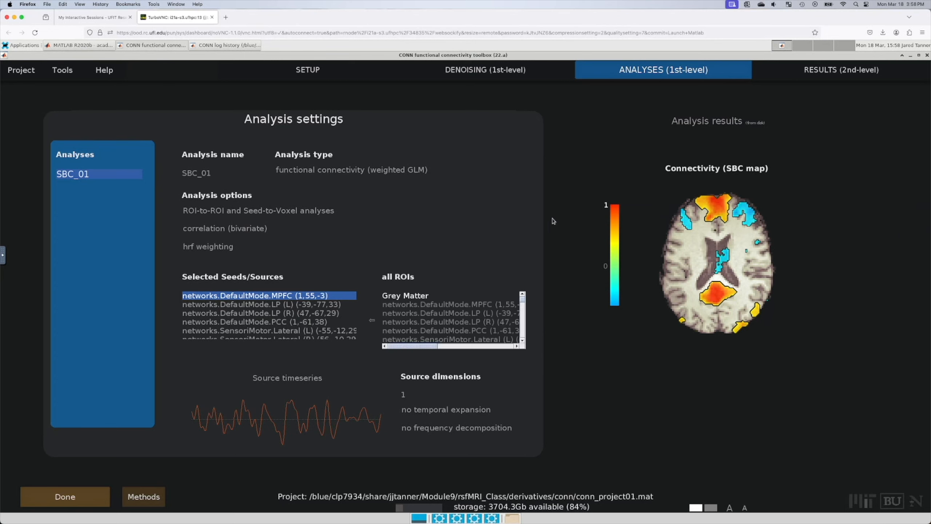
click(859, 218)
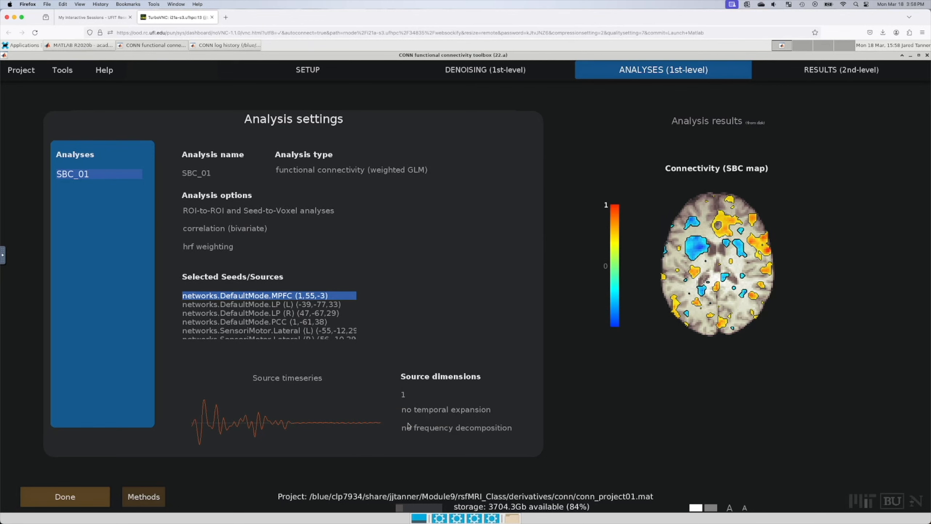
mouse_move(644, 296)
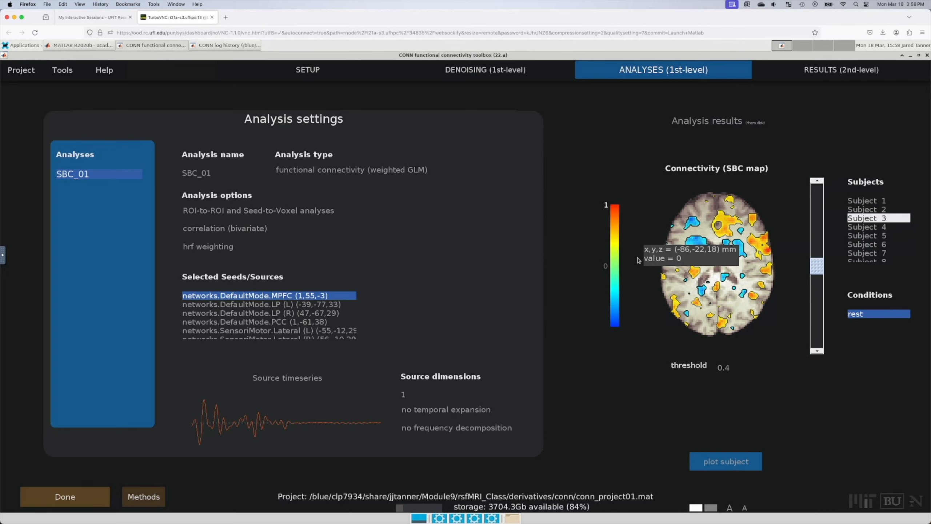
click(866, 237)
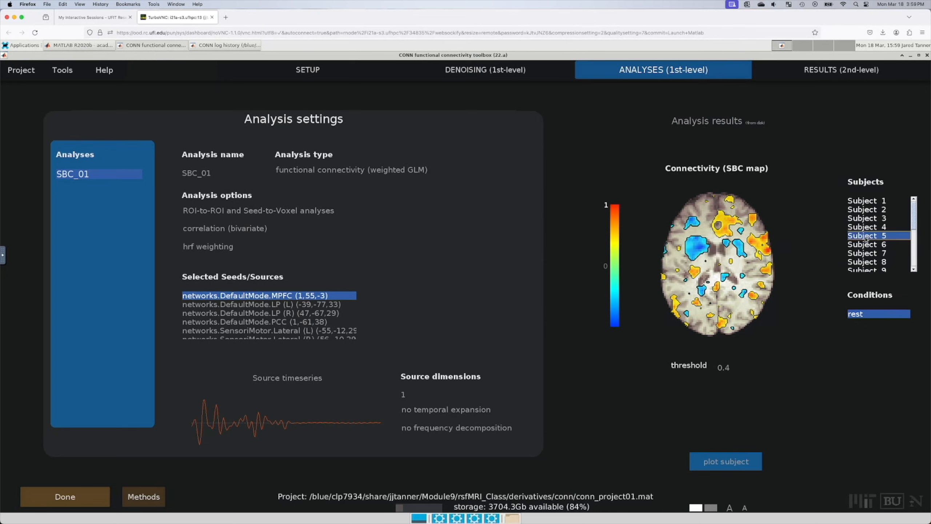
scroll(866, 250, down, 4)
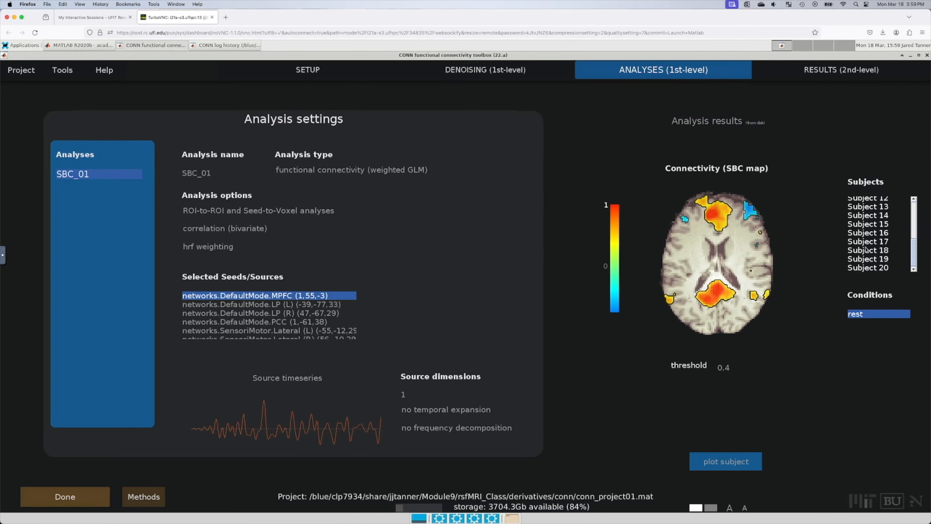
Step: Show Subject 13's map at a higher axial slice and lower the display threshold to 0.2
click(881, 208)
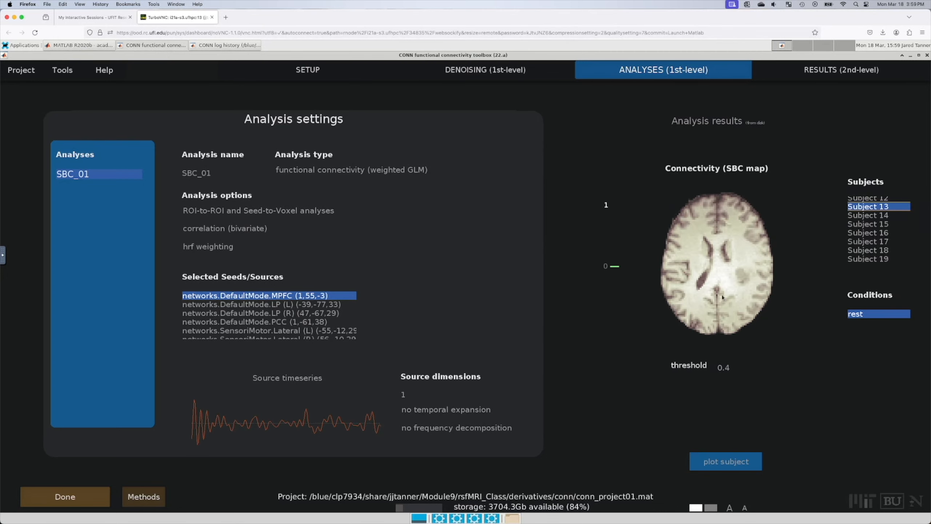
mouse_move(730, 267)
mouse_move(812, 273)
mouse_down()
mouse_move(818, 229)
mouse_move(815, 305)
mouse_move(816, 269)
mouse_up()
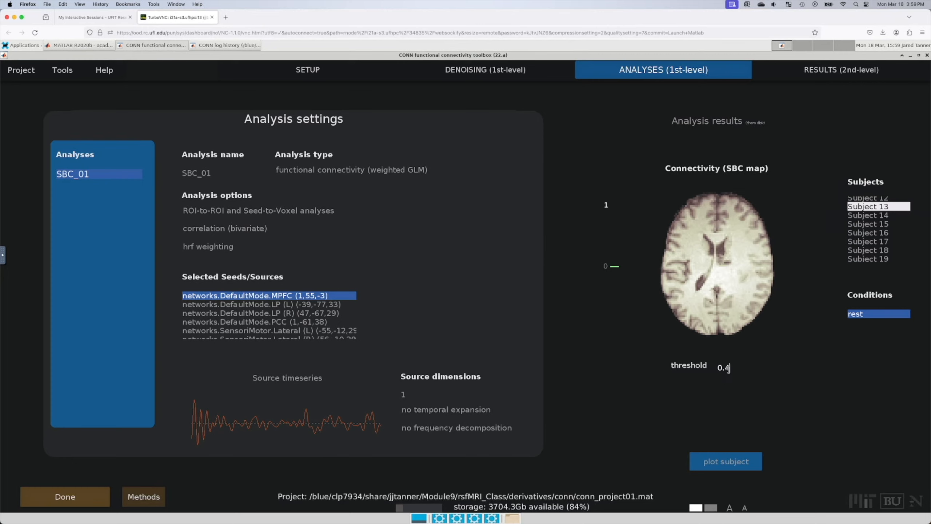
text(2)
key(Return)
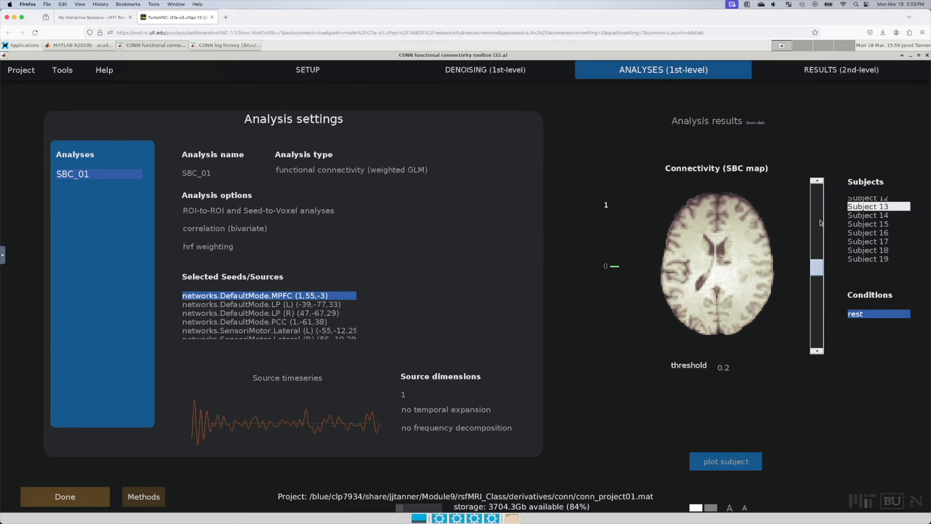
Step: Sweep through Subject 13's axial slices, then show Subject 14's map
click(820, 222)
click(820, 222)
drag(816, 232, 816, 300)
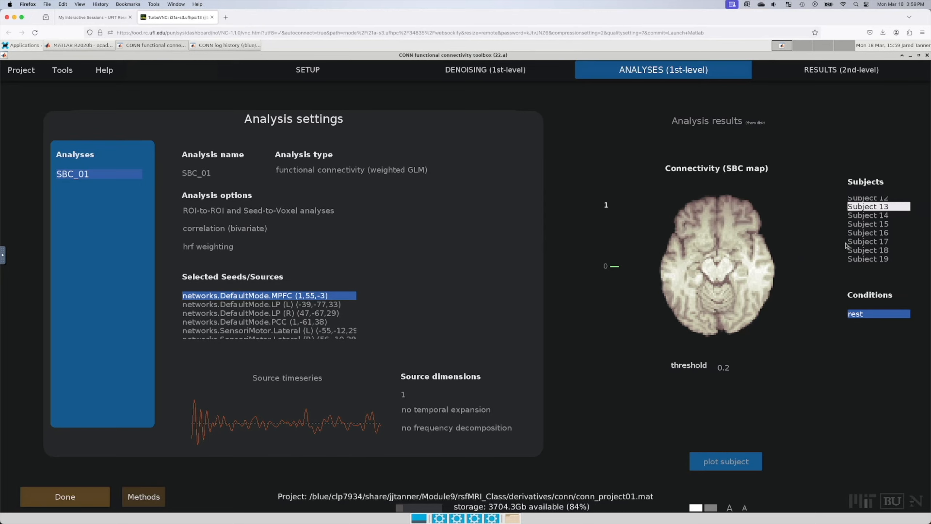
click(879, 216)
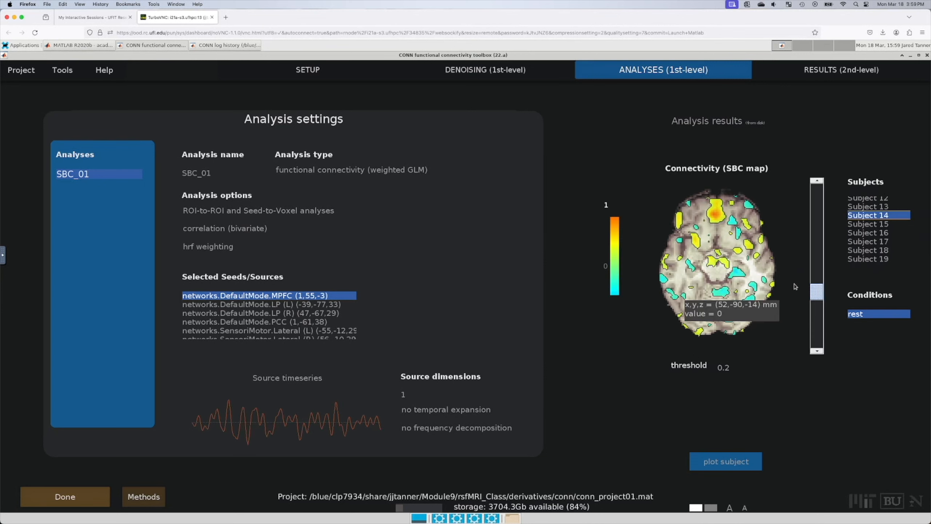
Step: Restore the display threshold to 0.4 and view Subject 18's MPFC-seed map
drag(817, 290, 817, 253)
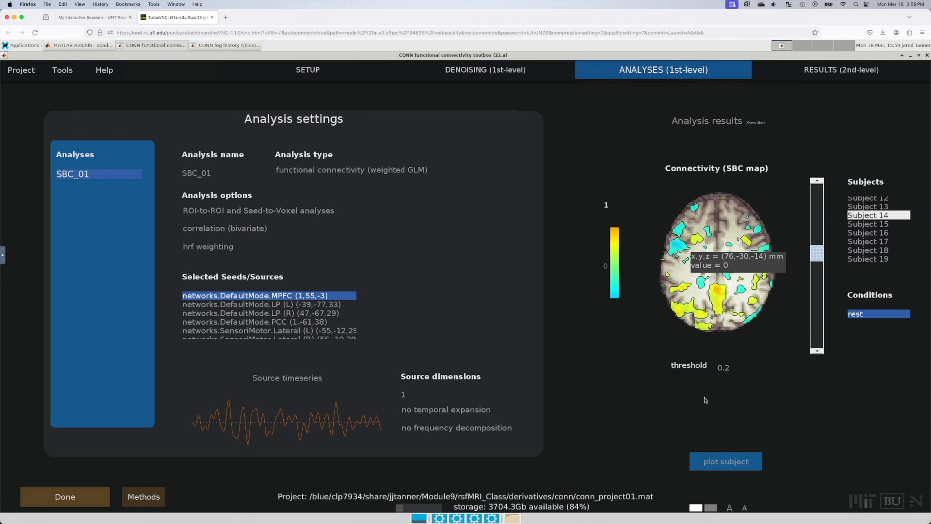
drag(730, 367, 725, 367)
text(4)
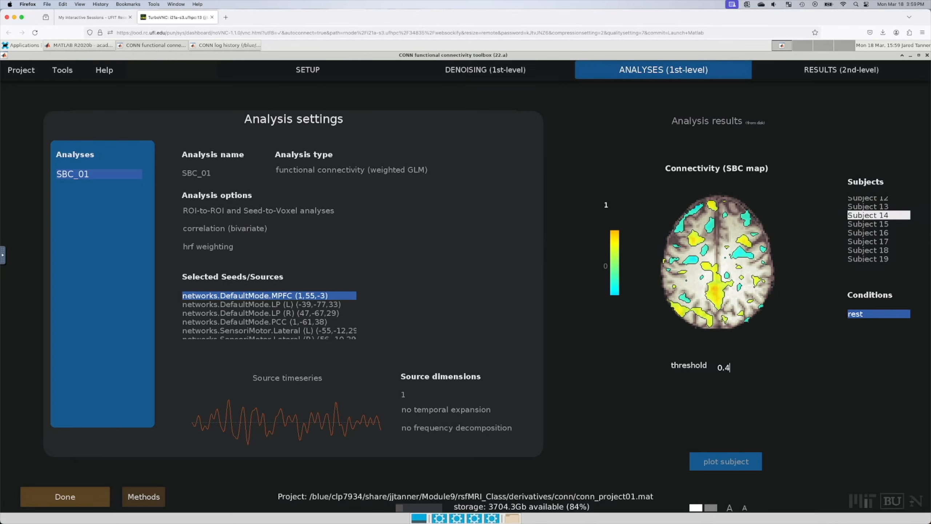
key(Return)
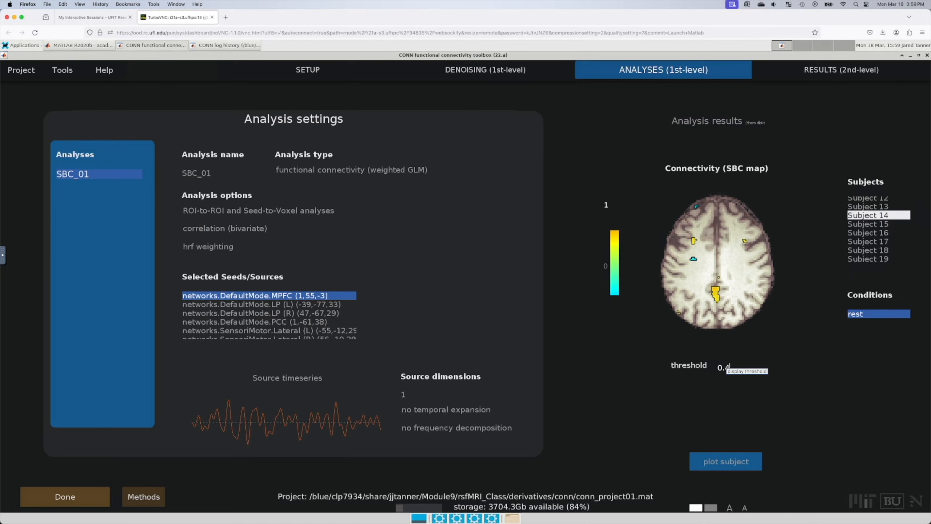
click(873, 251)
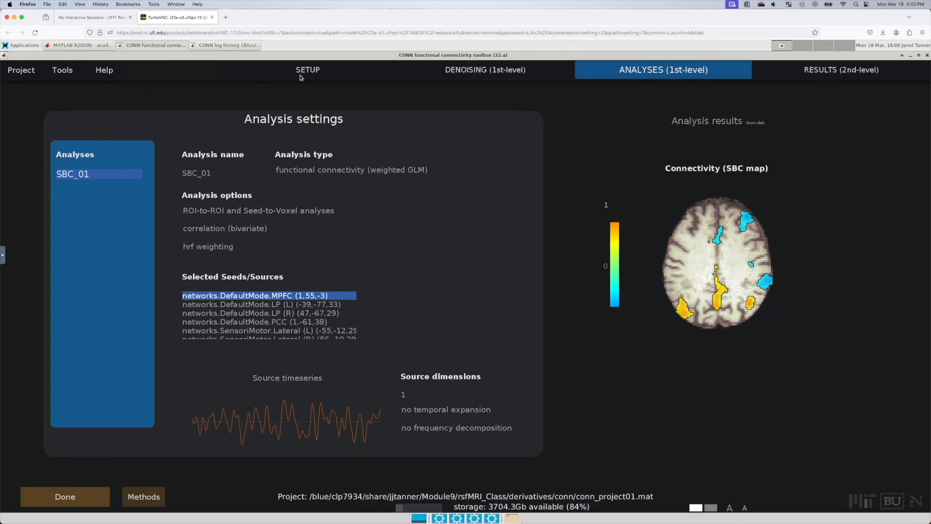
mouse_move(302, 72)
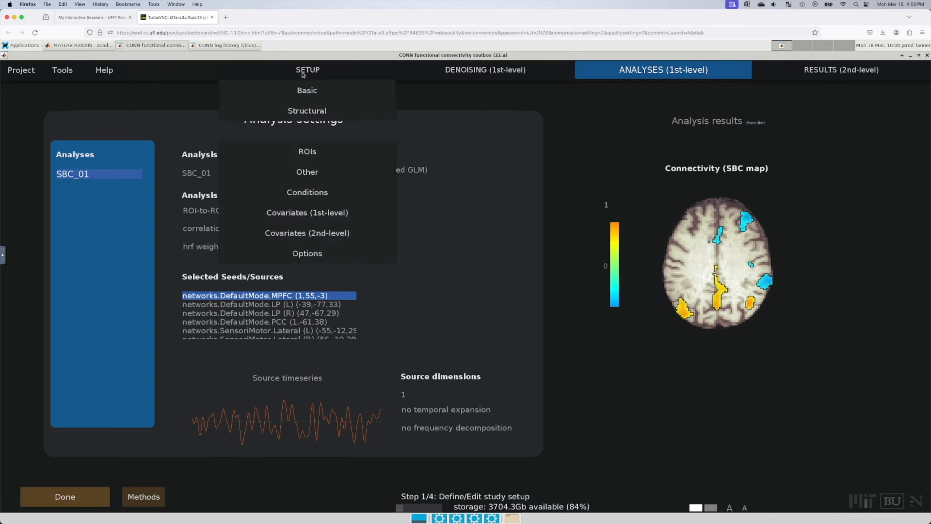
click(312, 233)
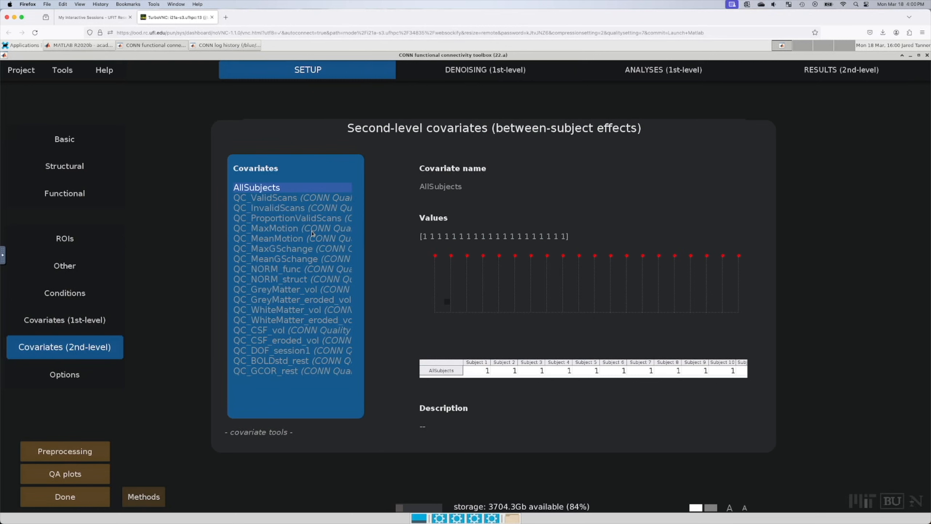
mouse_move(262, 377)
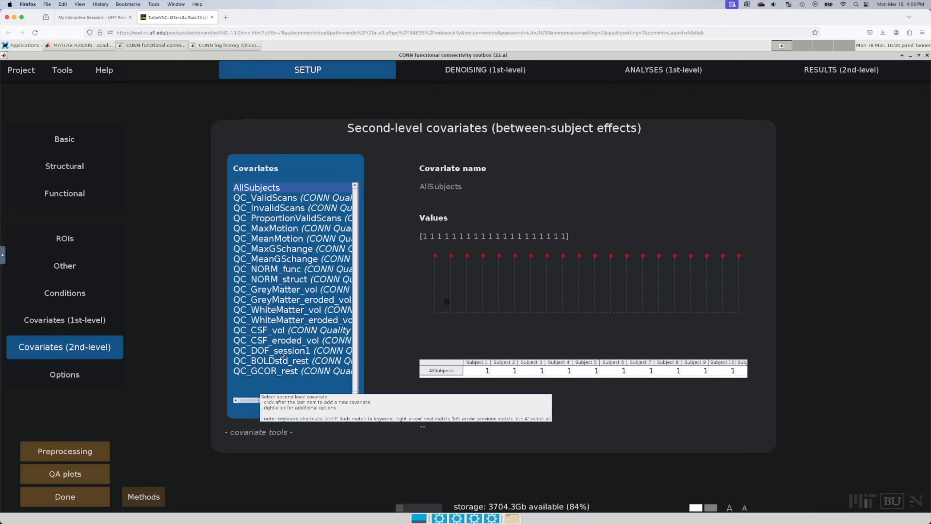
click(291, 204)
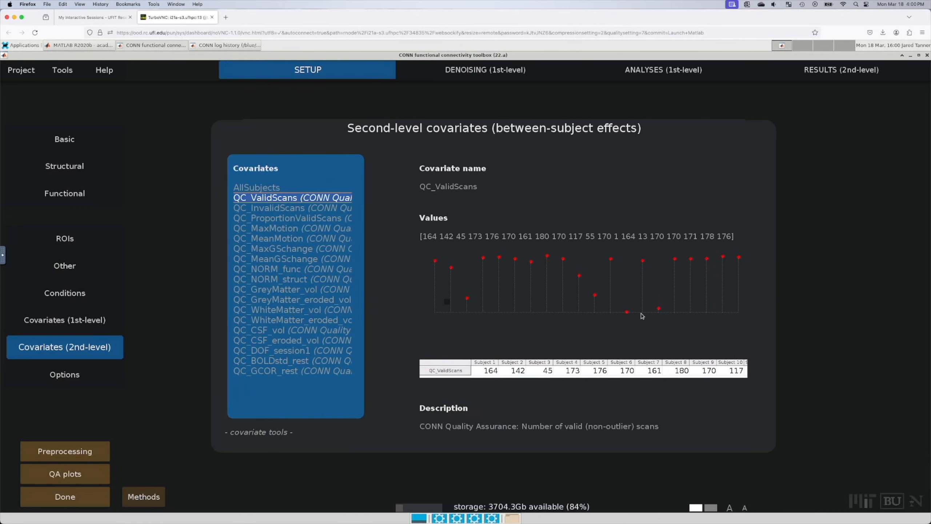
mouse_move(626, 312)
mouse_move(596, 298)
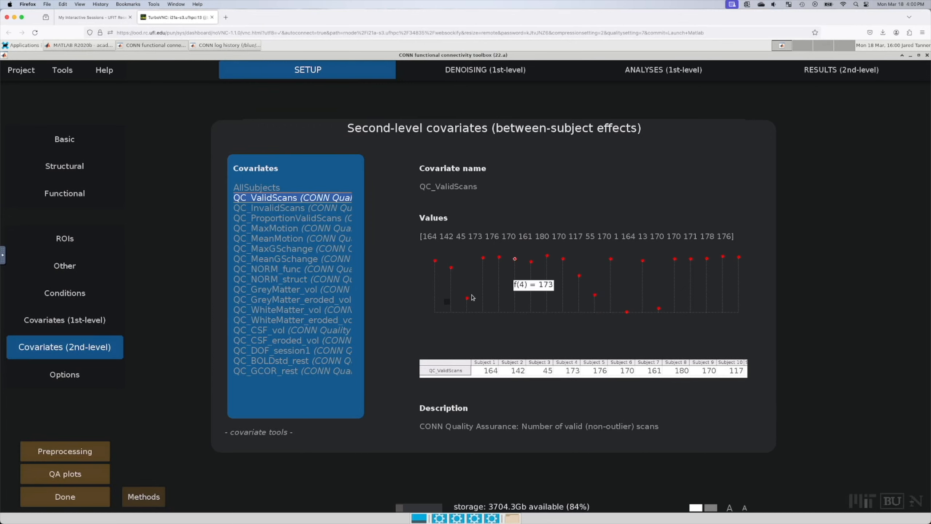
mouse_move(468, 299)
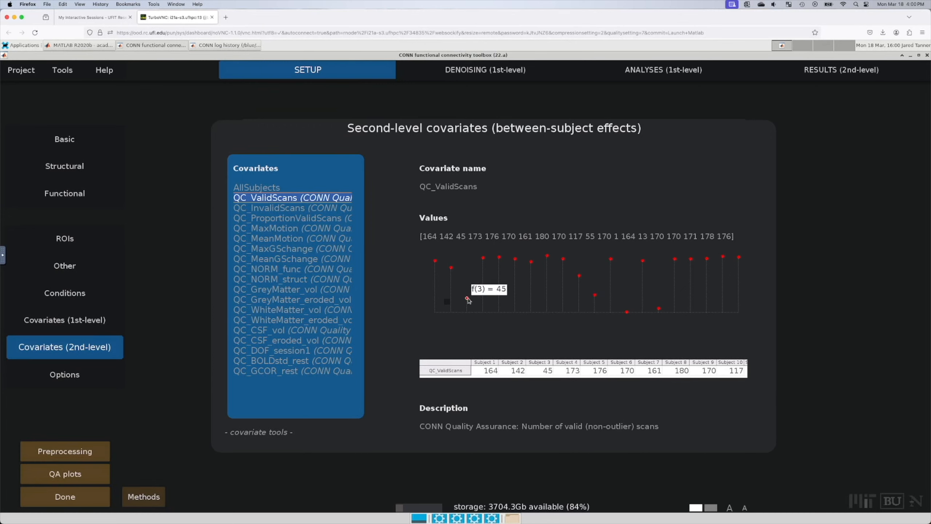
mouse_move(578, 277)
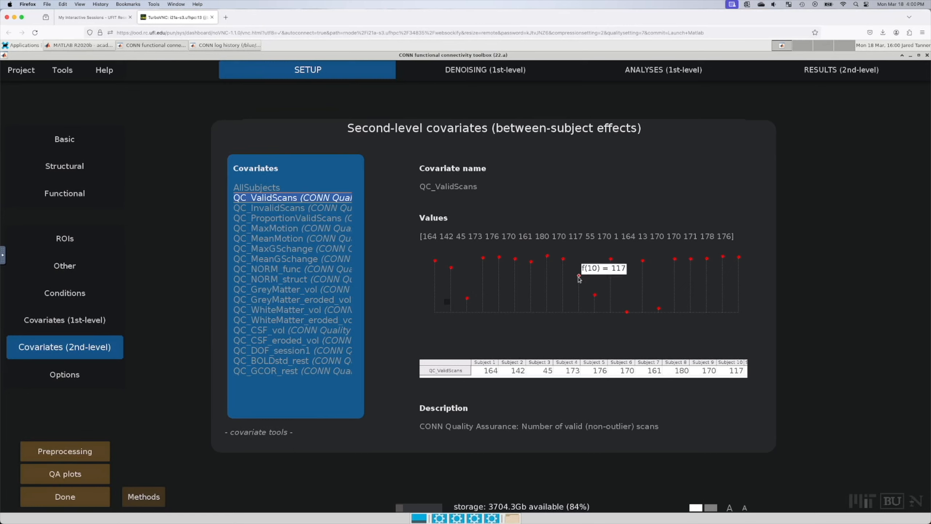
mouse_move(532, 262)
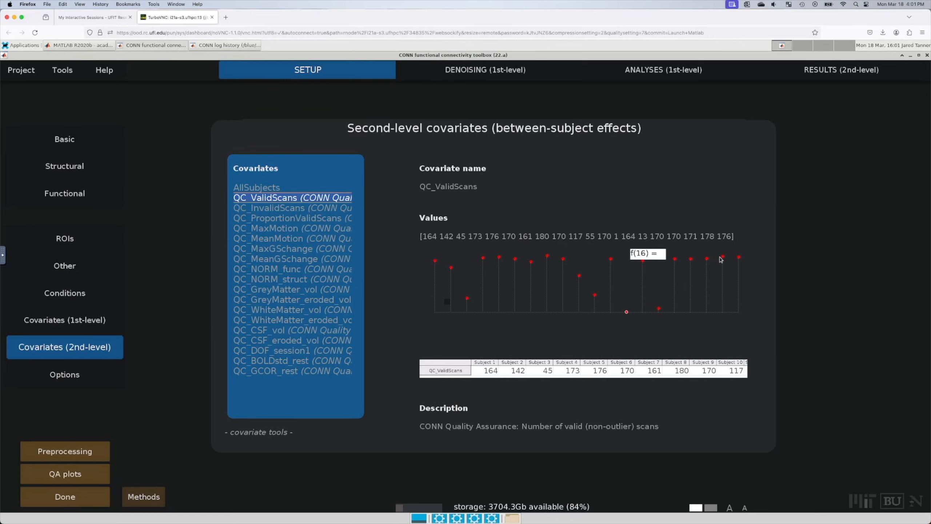
mouse_move(723, 259)
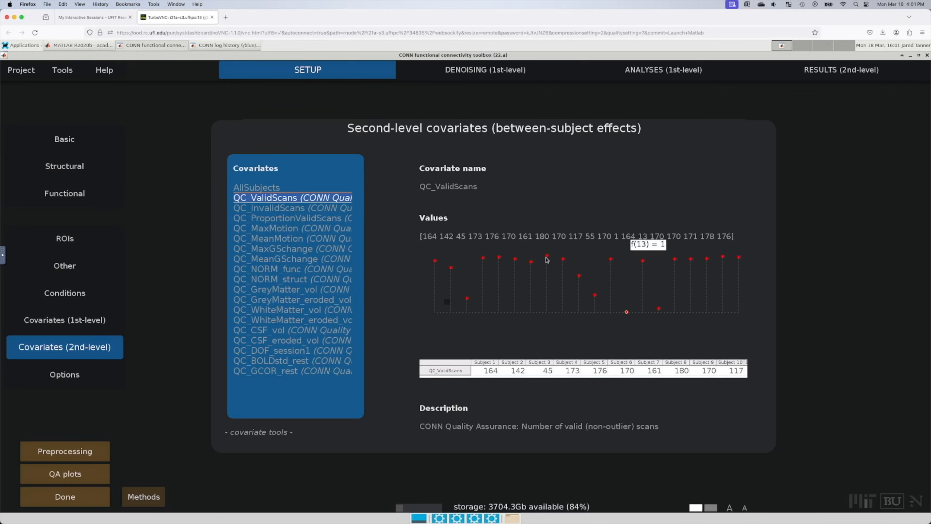
mouse_move(436, 261)
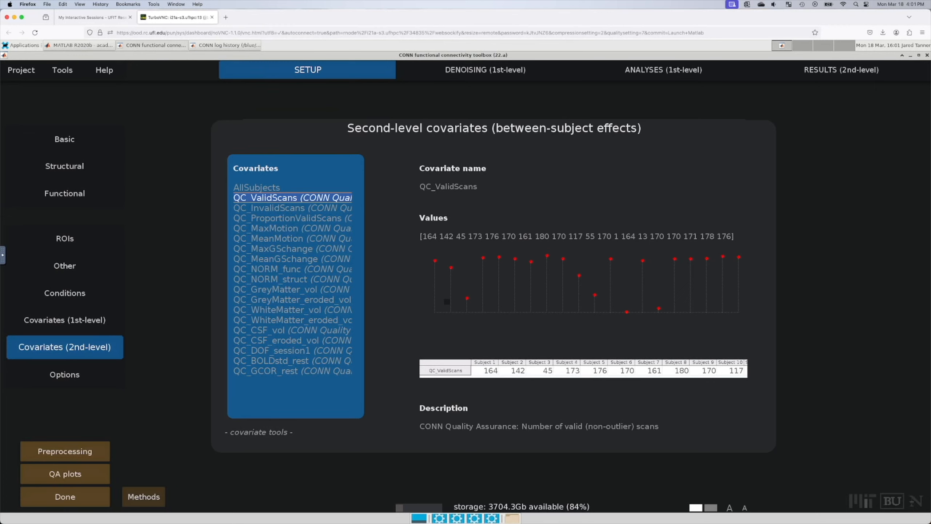
Step: Bring up Calculator beside CONN and read subject 3's value from the plot
key(Return)
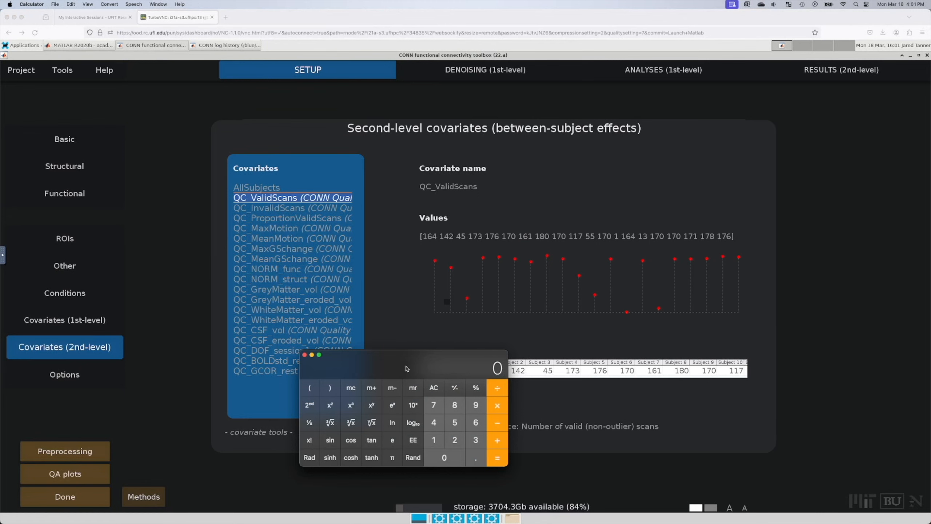
drag(406, 368, 328, 298)
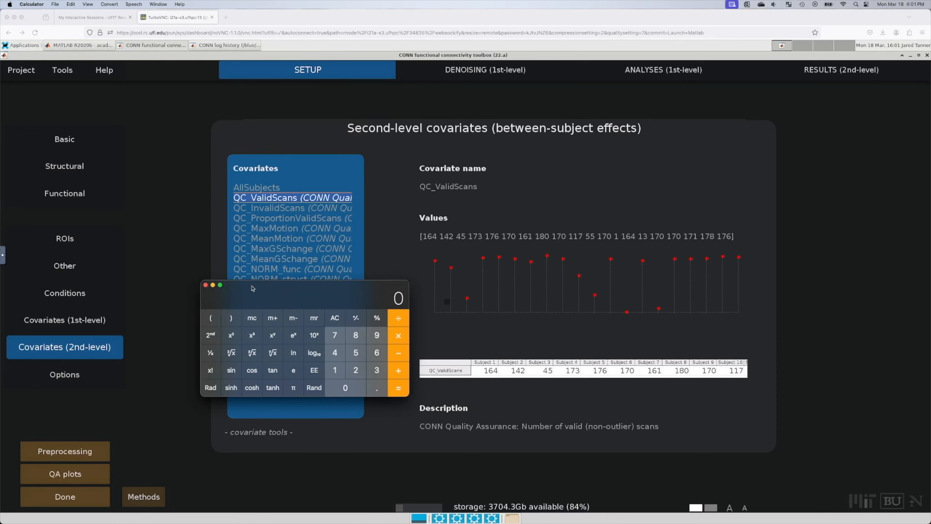
click(774, 310)
mouse_move(468, 300)
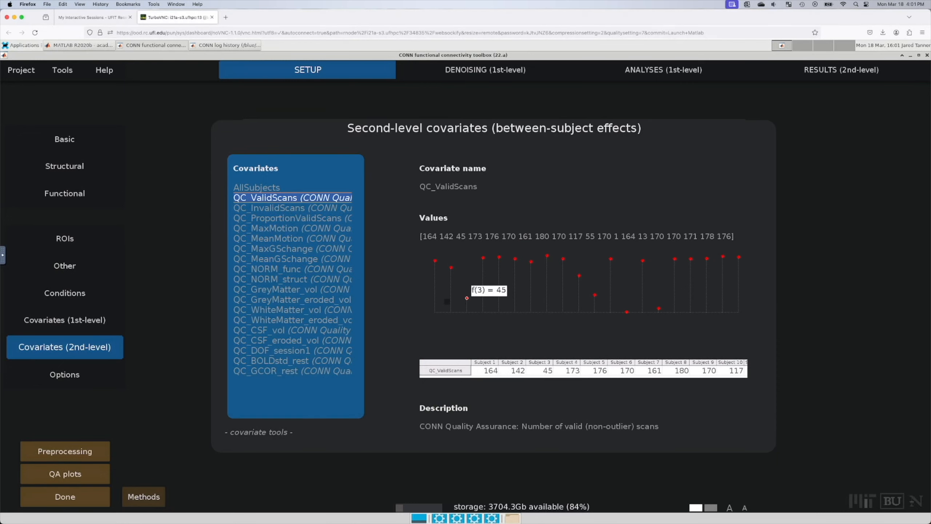
key(super+Tab)
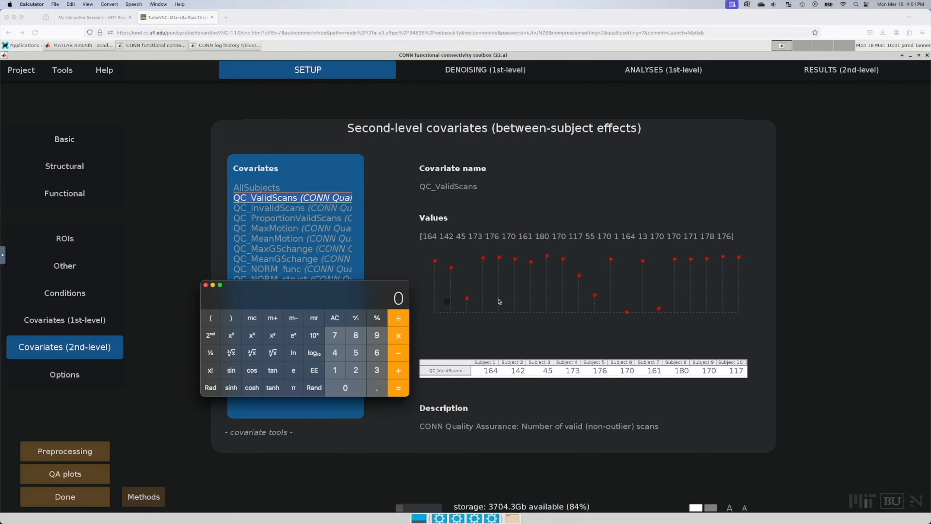
Step: Multiply subject 3's 45 valid scans by the 2.1 s TR from the spreadsheet, giving 94.5
text(45)
key(asterisk)
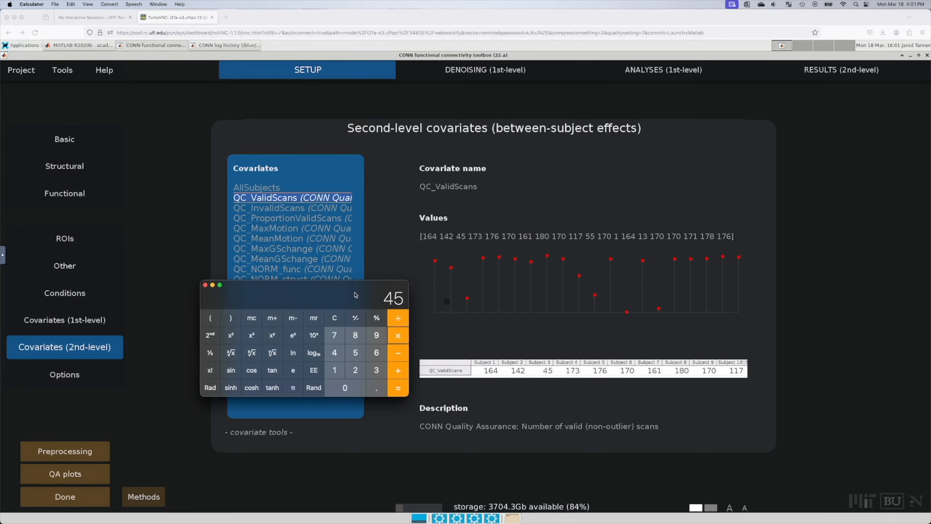
key(super+Tab)
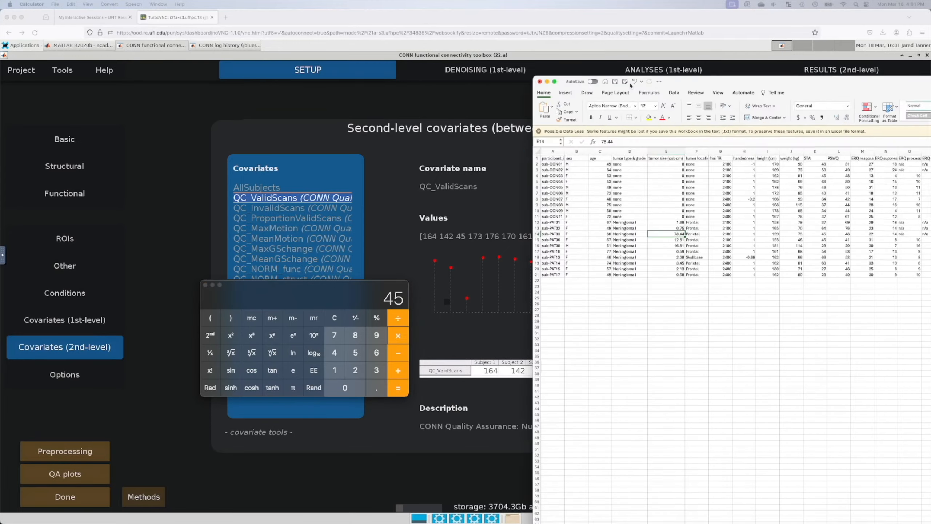
drag(523, 177, 522, 183)
drag(658, 97, 930, 100)
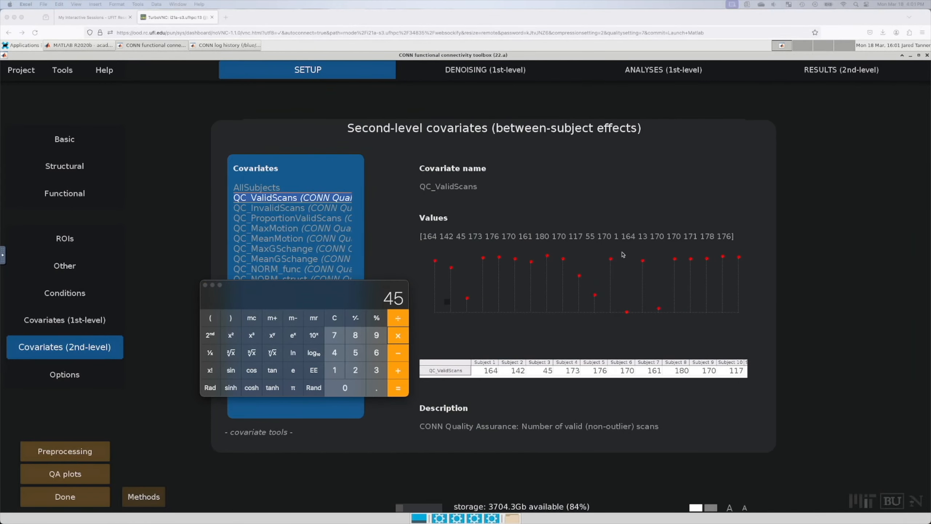
click(345, 293)
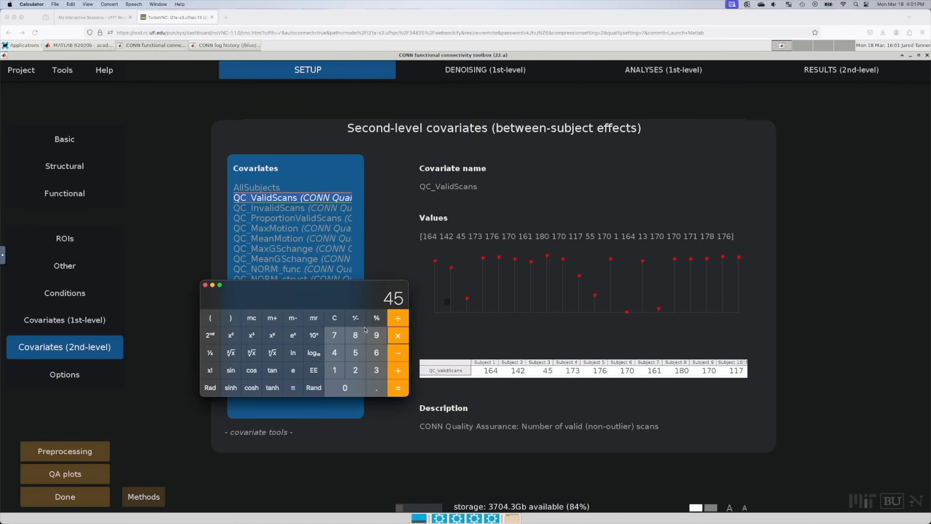
text(2.1)
key(Return)
Step: Clear the Calculator result back to 0
drag(360, 290, 338, 286)
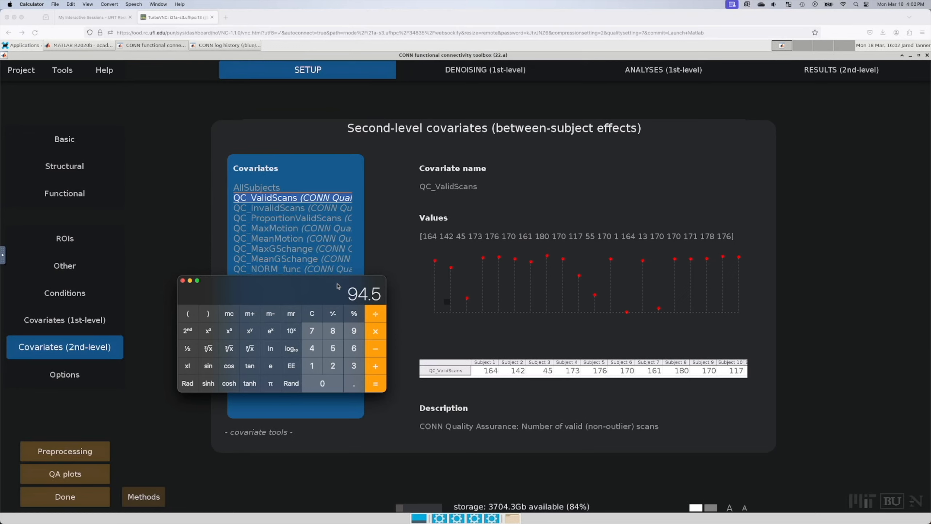
click(312, 313)
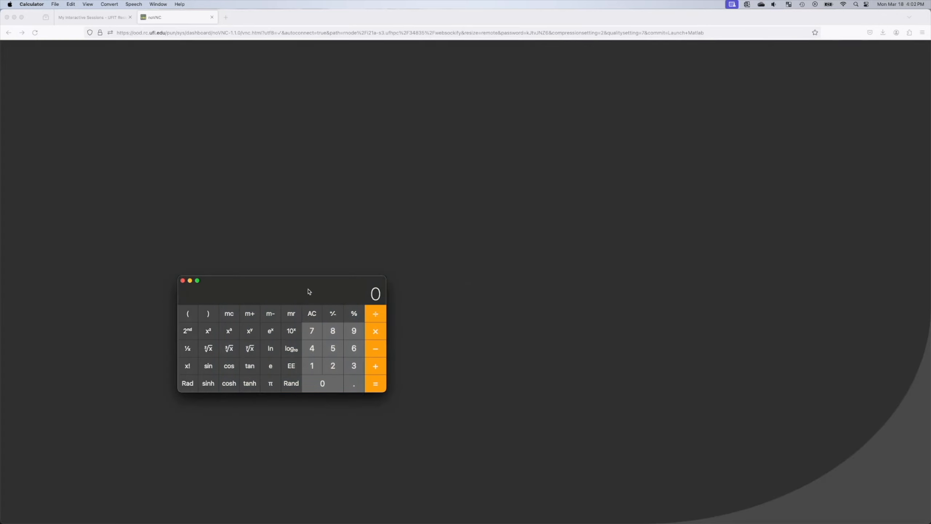
drag(309, 291, 335, 294)
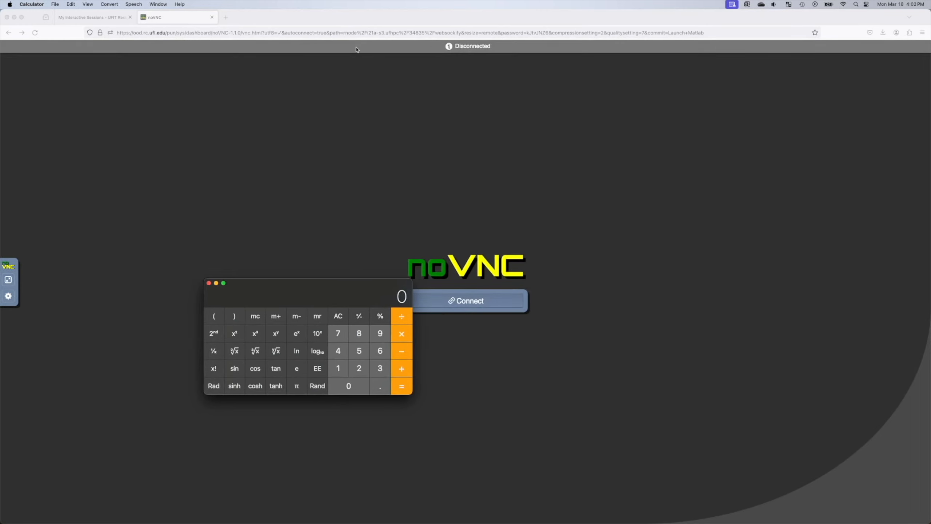
Step: Close the disconnected noVNC tab and relaunch the MATLAB session to restore CONN's covariates screen
click(213, 18)
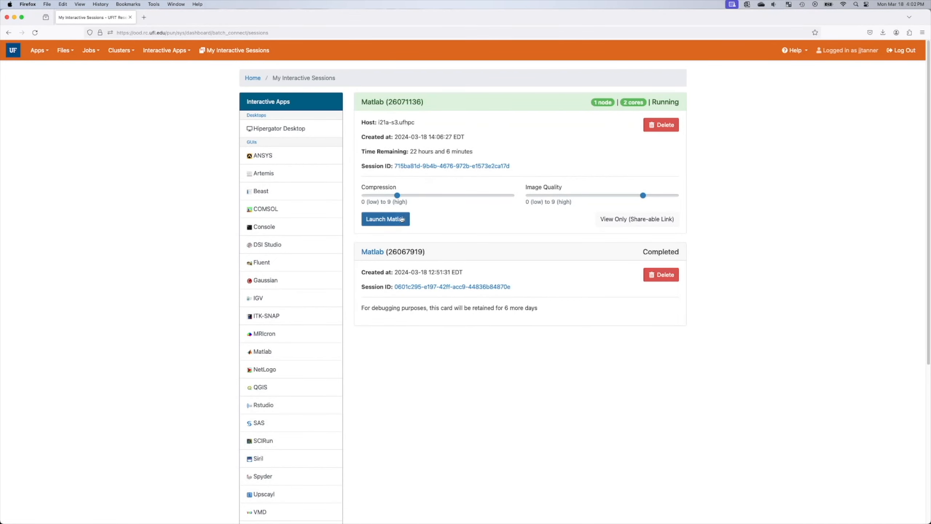
click(386, 219)
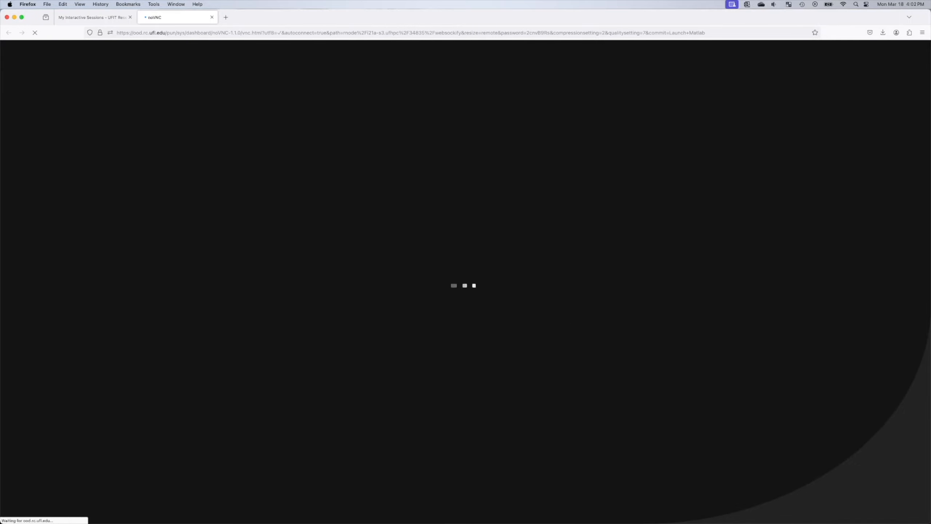
key(super+Tab)
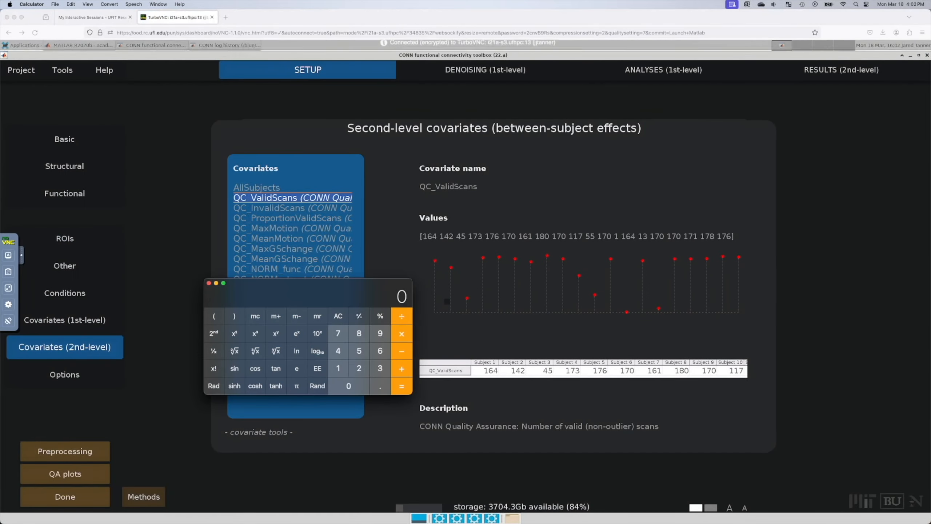
key(super+m)
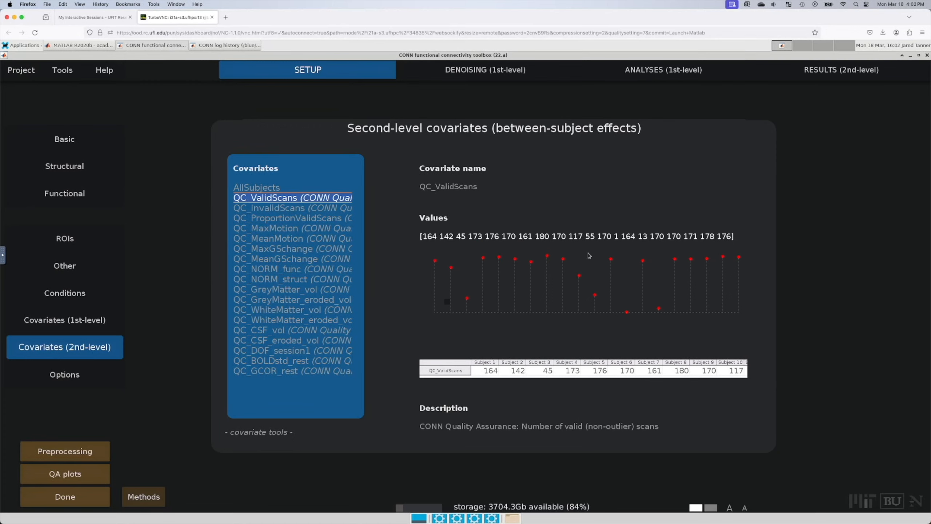
mouse_move(579, 277)
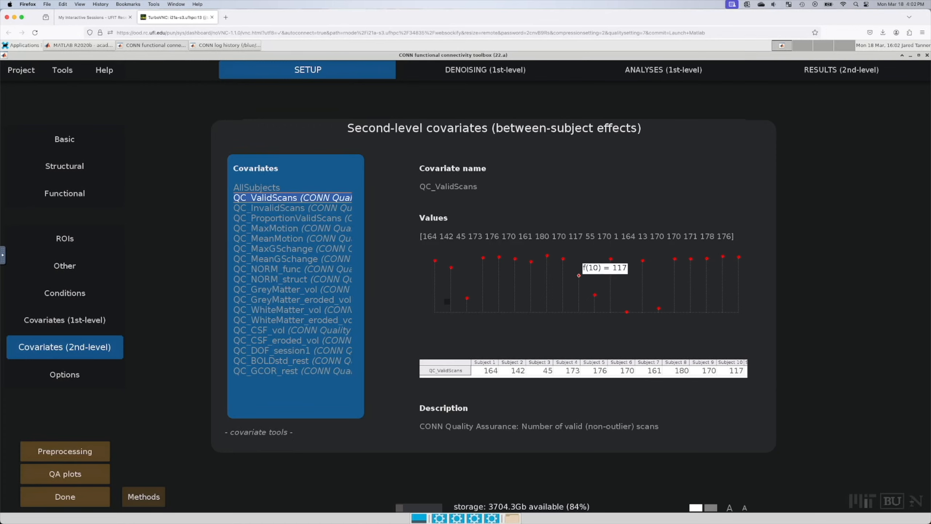
key(super+Tab)
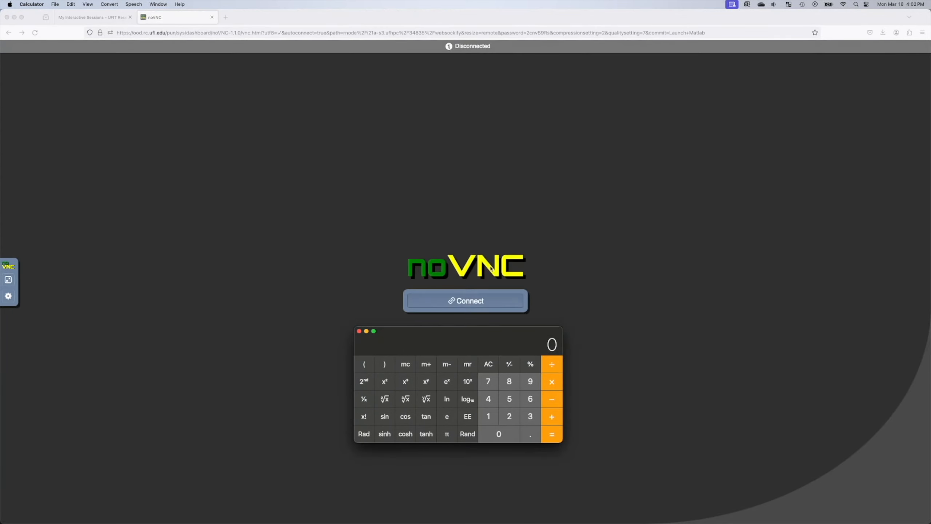
click(212, 17)
click(401, 223)
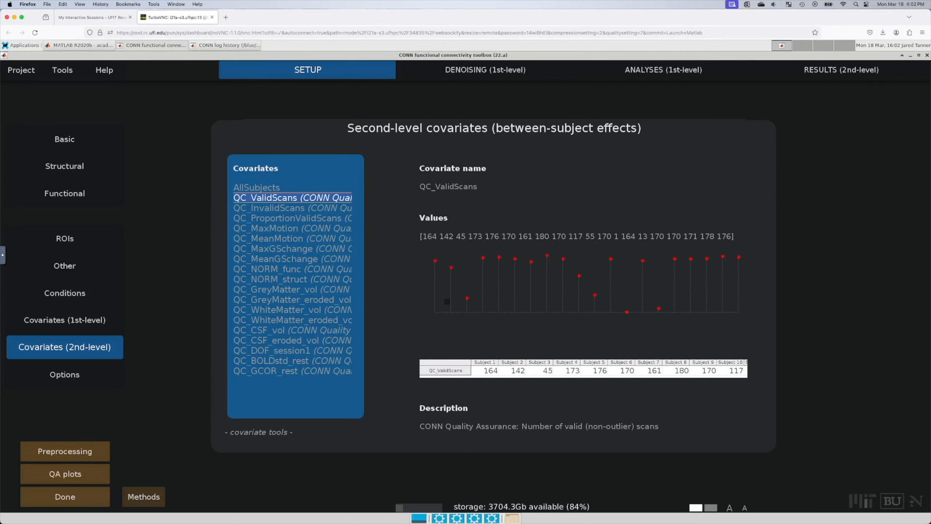
Step: Check sub-CON11's TR in the participants spreadsheet and reposition the Calculator
key(super+Tab)
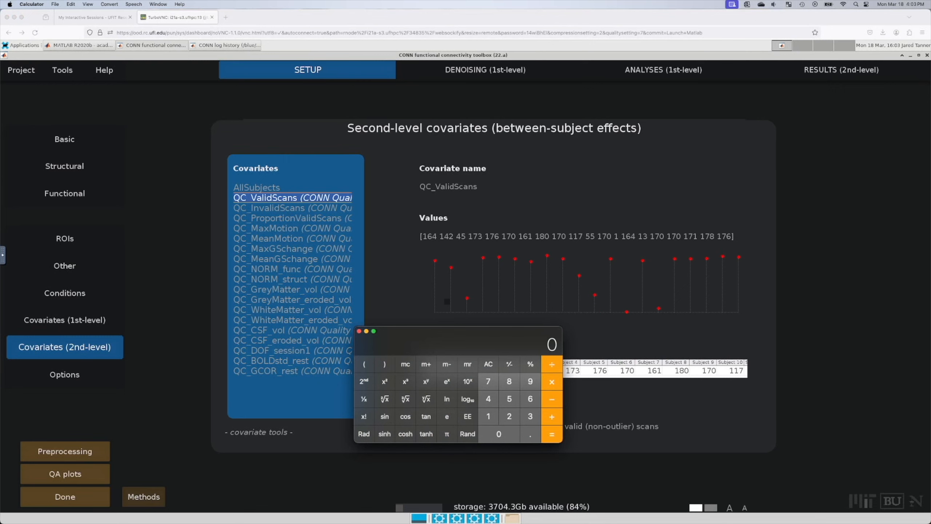
key(super+Tab)
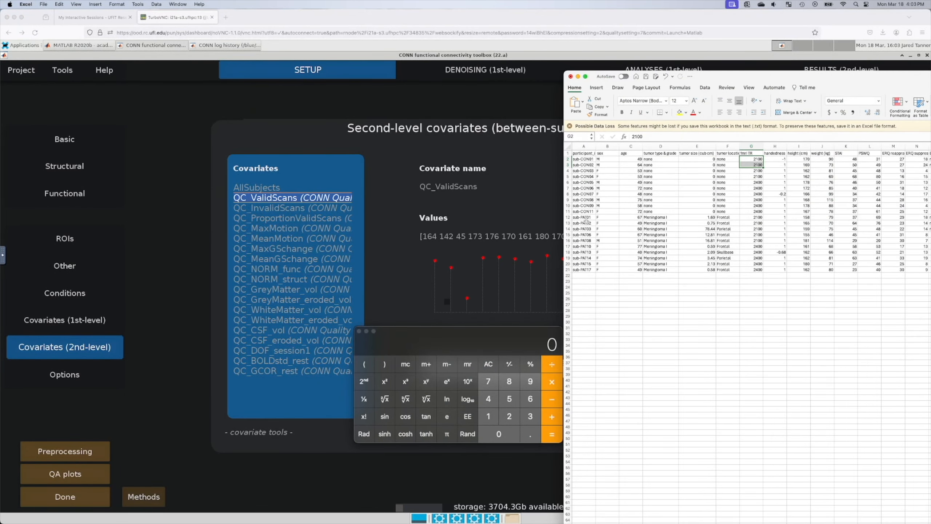
drag(585, 212, 741, 212)
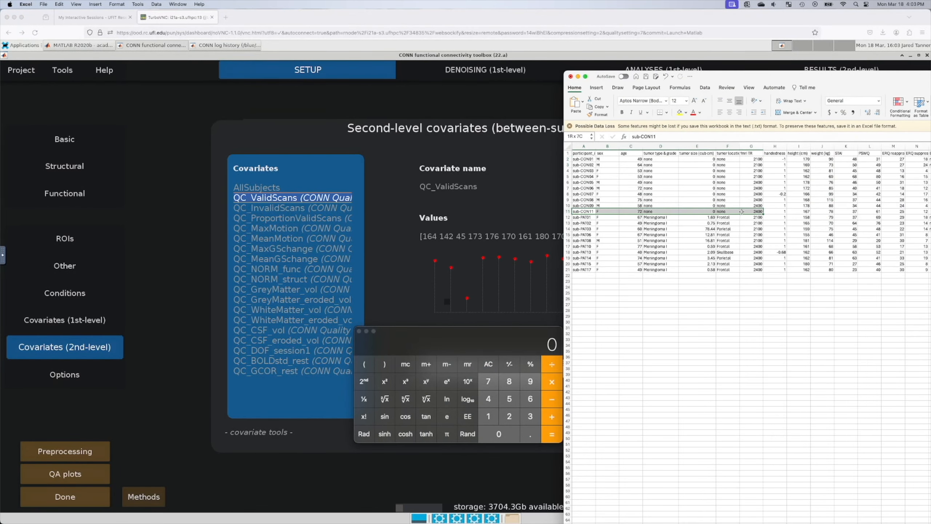
drag(753, 77, 930, 81)
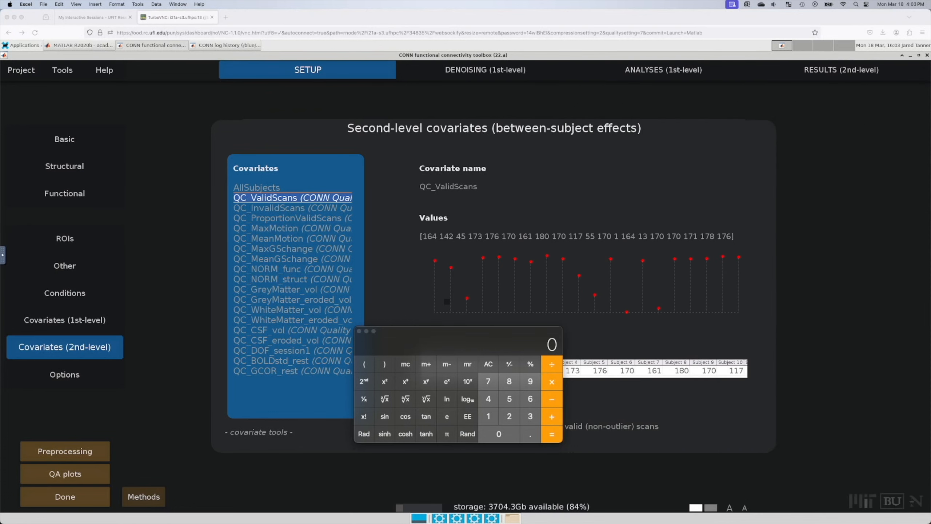
drag(517, 334, 567, 322)
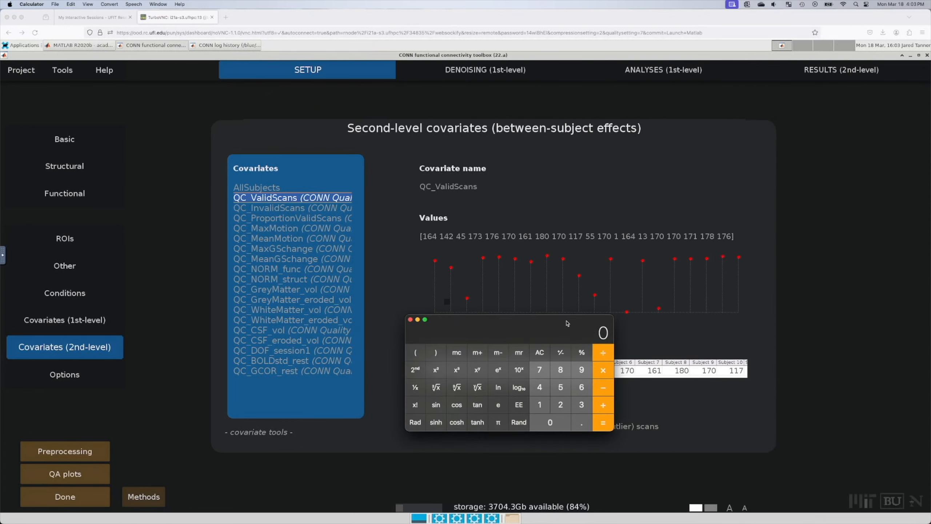
Step: Multiply subject 10's 117 valid scans by the 2.4 s TR, giving 280.8
click(535, 408)
click(535, 409)
click(542, 374)
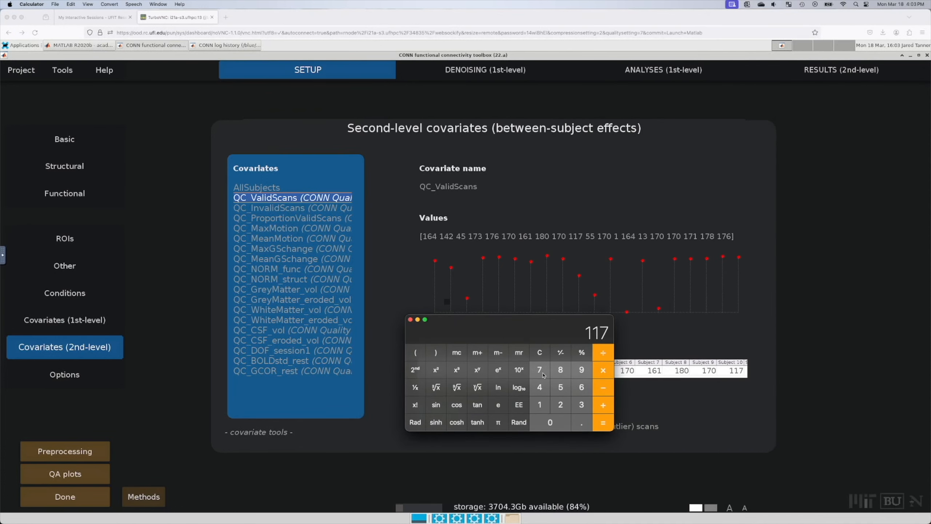
click(569, 408)
click(586, 427)
click(543, 392)
click(605, 423)
Step: Divide 280.8 by 60 to get 4.68
click(603, 352)
click(581, 387)
click(558, 423)
click(598, 369)
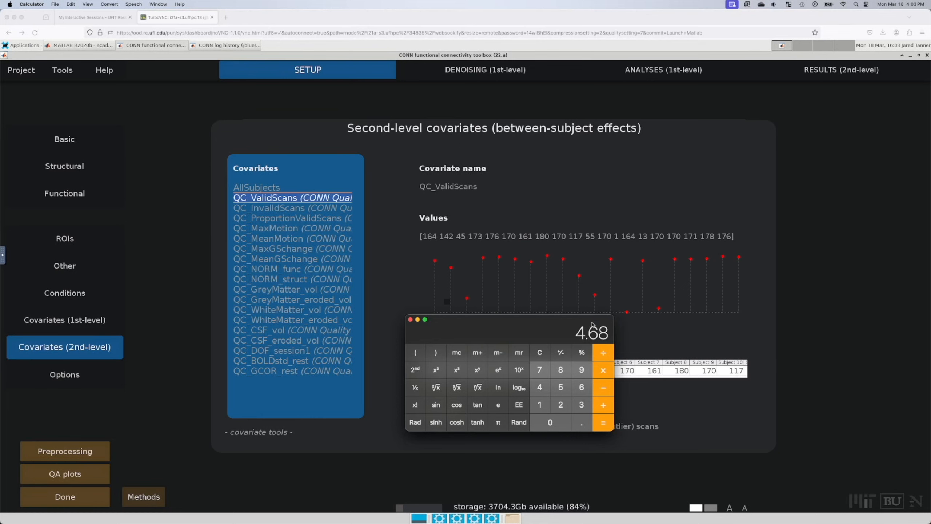
Step: Minimize the Calculator to reveal CONN's QC_ValidScans per-subject valid-scan counts
key(super+m)
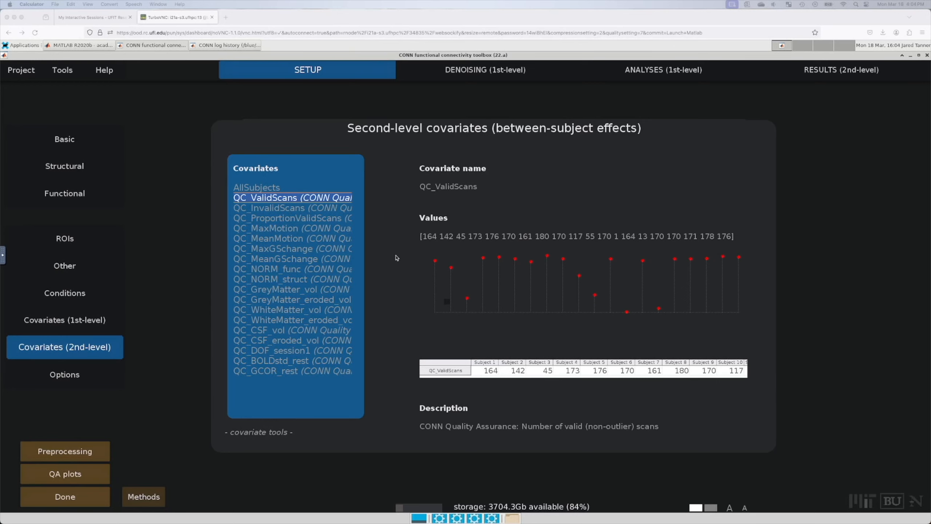
click(778, 265)
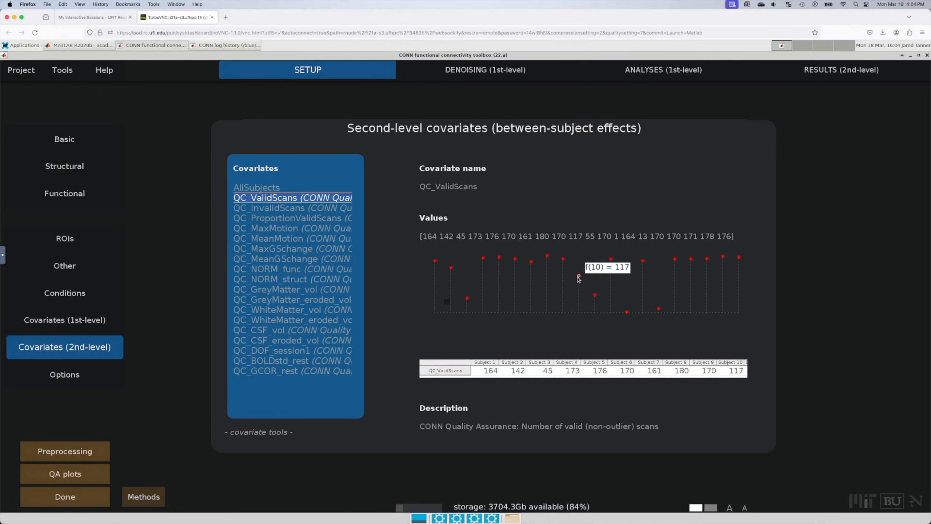
mouse_move(595, 296)
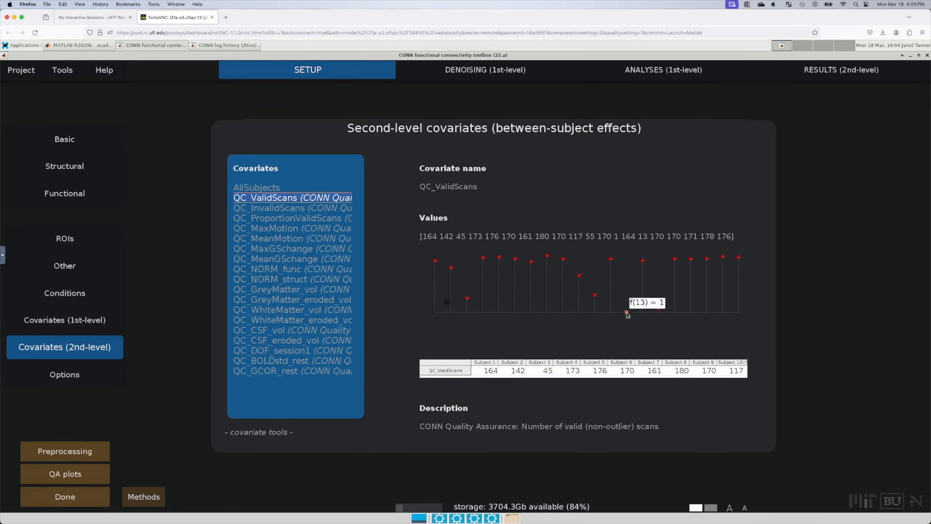
mouse_move(659, 310)
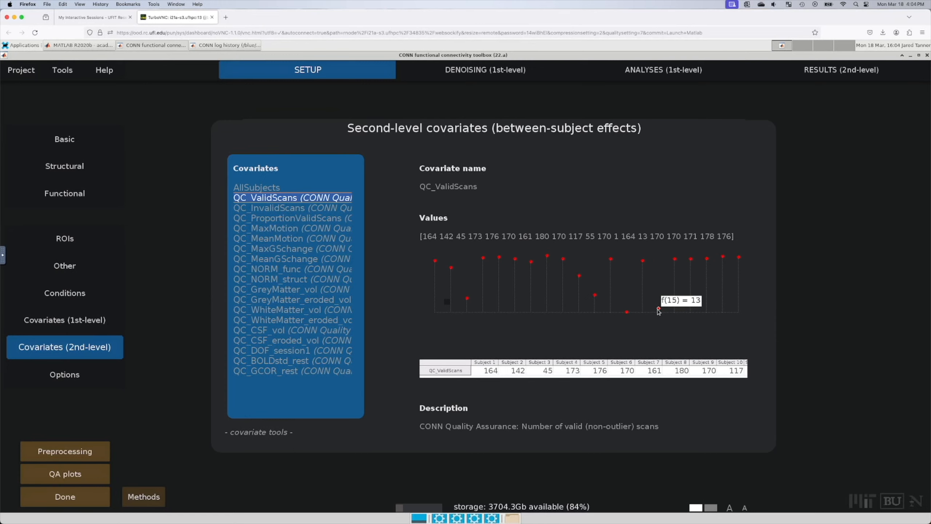
mouse_move(472, 302)
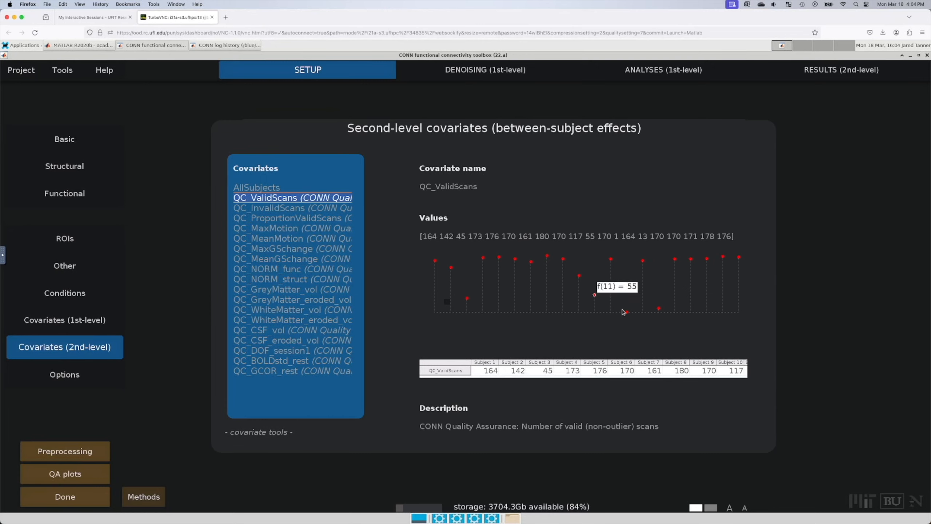
mouse_move(627, 311)
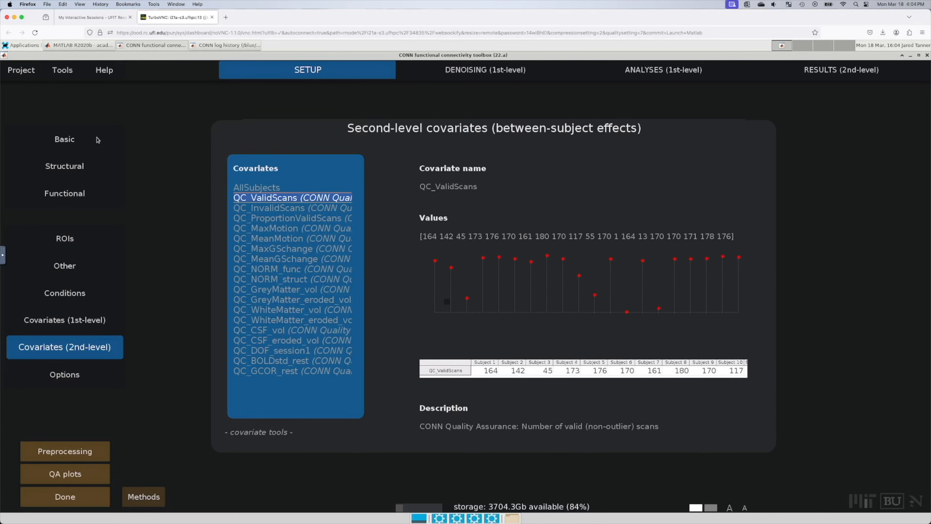
Step: In the Basic setup information, replace the Number of subjects value 20 with 16
click(77, 139)
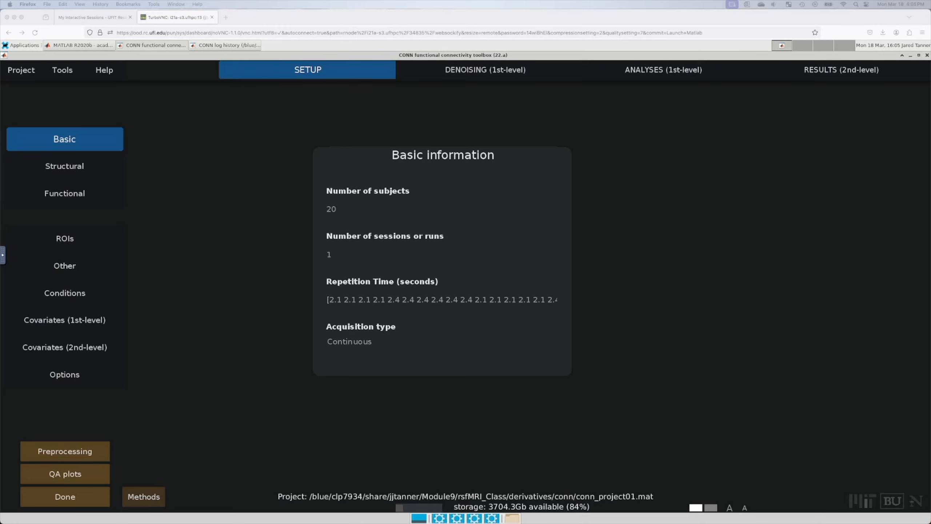
click(228, 214)
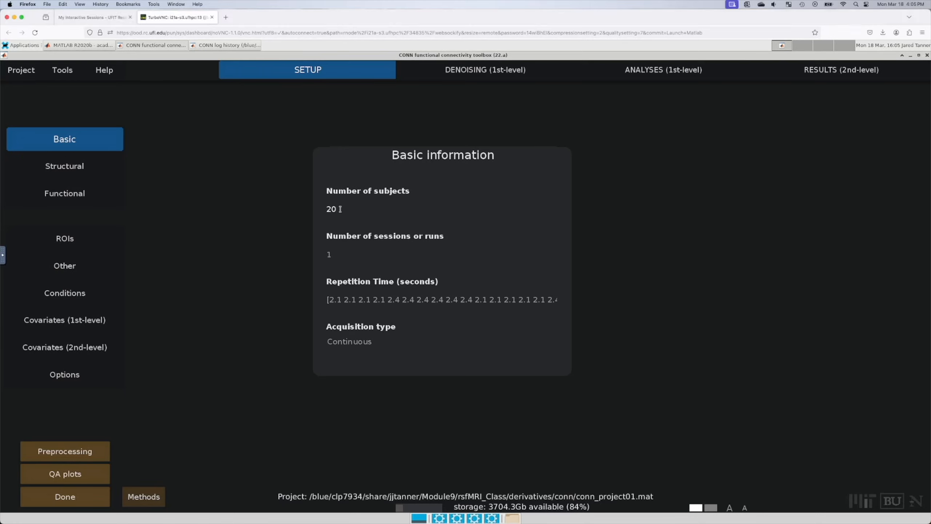
drag(340, 209, 302, 213)
text(16)
Step: Commit 16 subjects and try selecting Subjects 3, 11 and 13 in the Removing subjects dialog
click(489, 190)
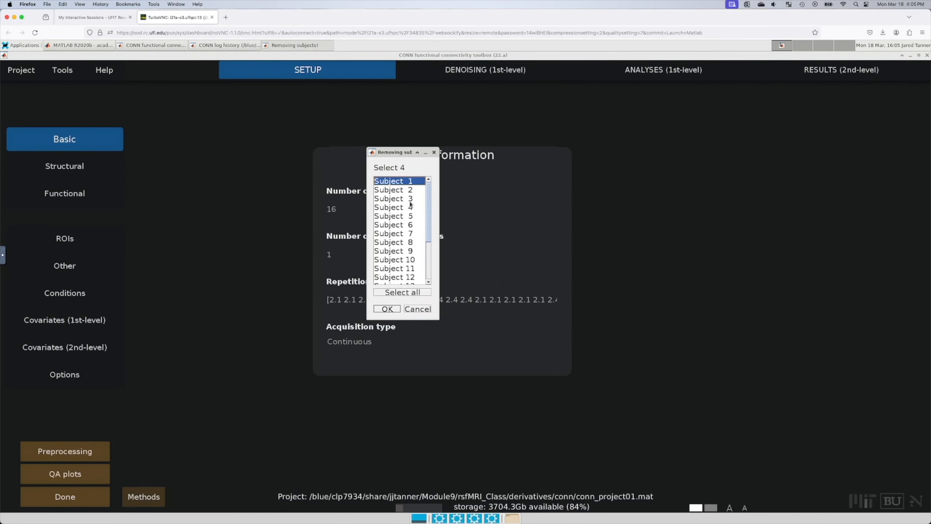
click(410, 198)
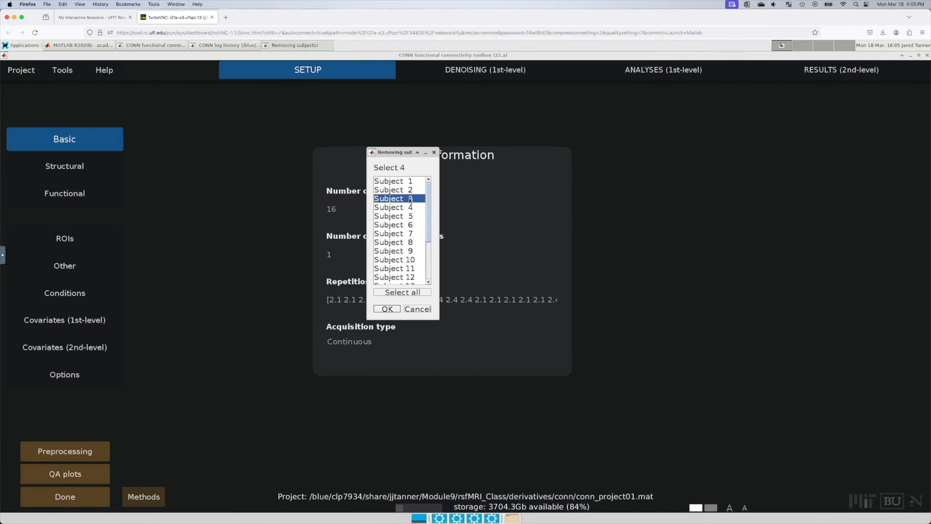
click(399, 268)
click(404, 200)
click(397, 269)
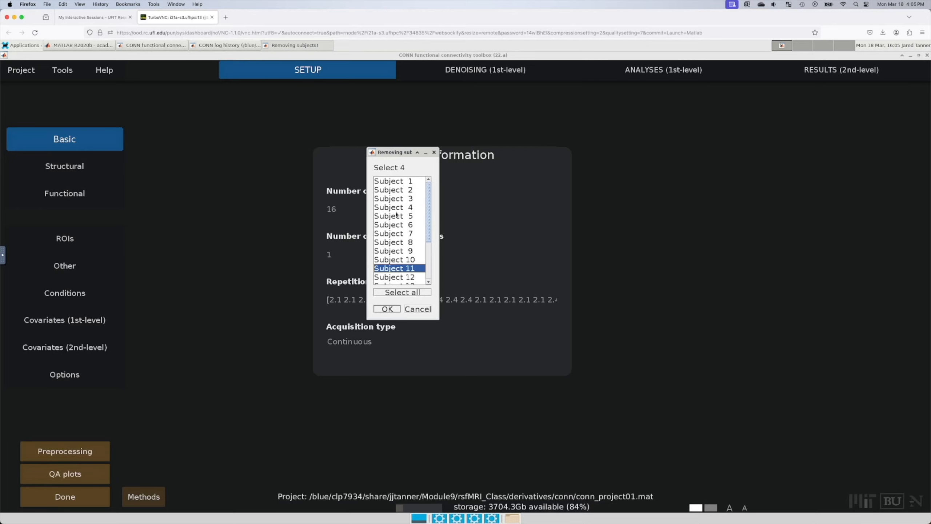
click(397, 198)
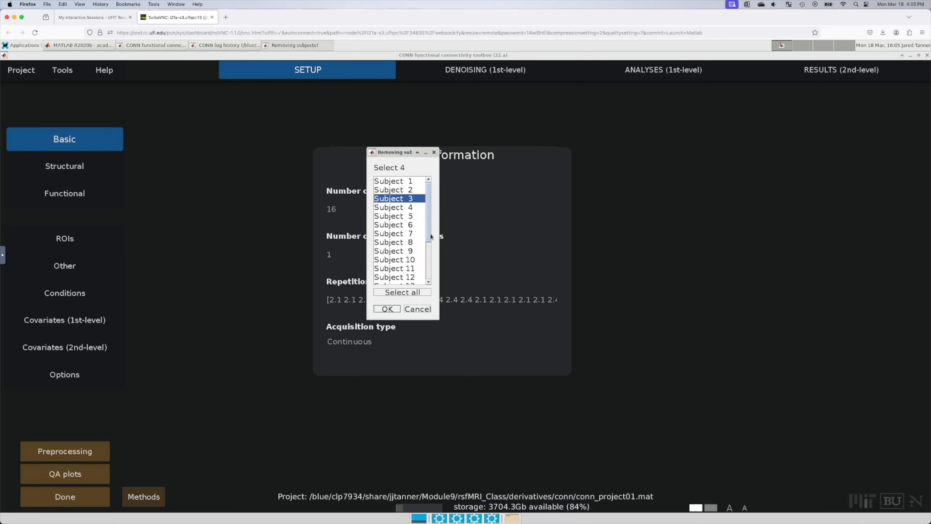
drag(436, 315, 482, 319)
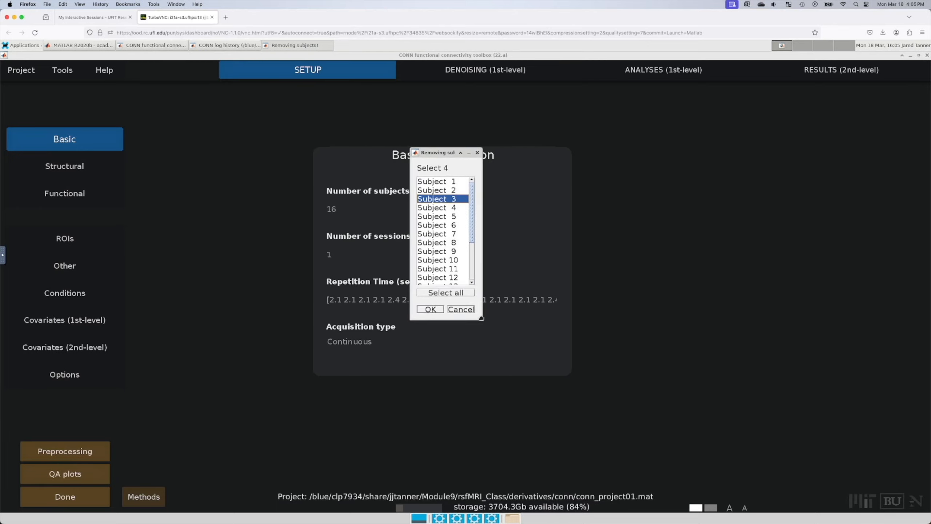
double_click(452, 201)
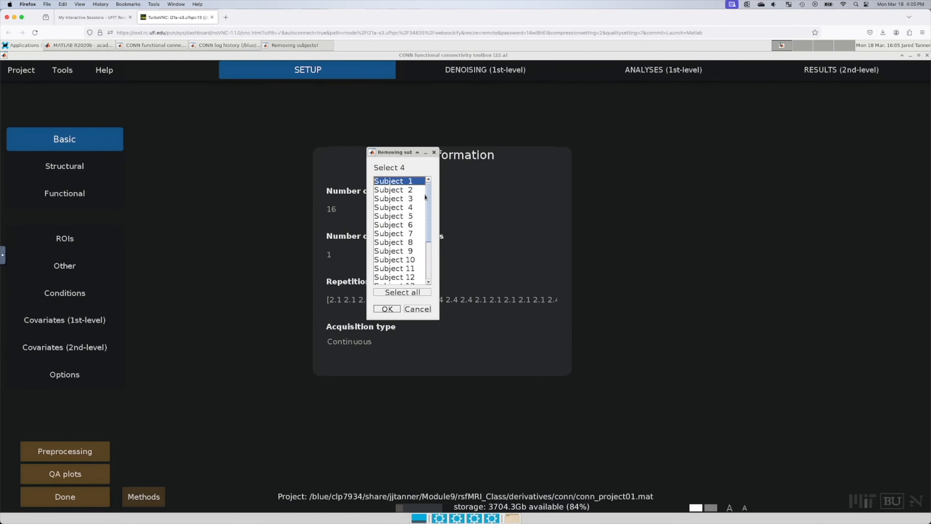
mouse_move(426, 198)
mouse_down()
mouse_move(425, 273)
mouse_move(424, 187)
mouse_up()
double_click(400, 267)
drag(428, 224, 428, 242)
double_click(399, 256)
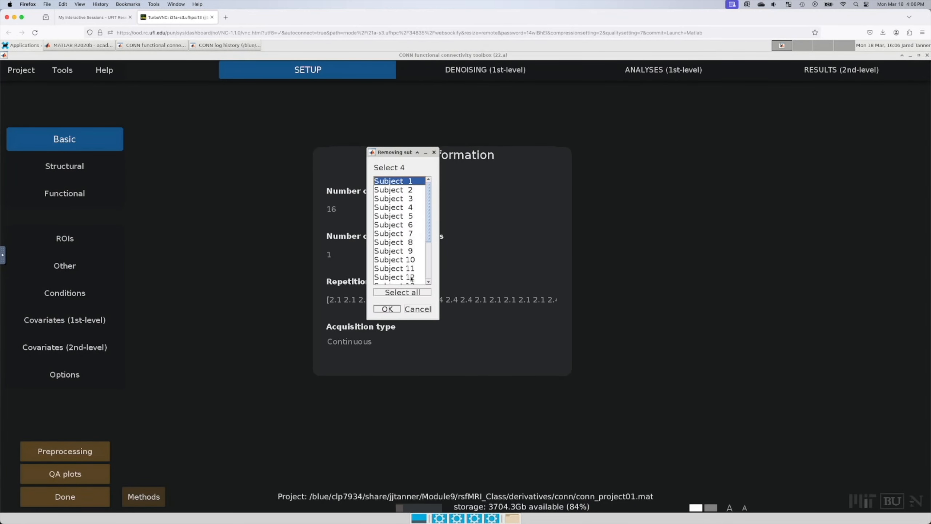
click(430, 267)
double_click(399, 238)
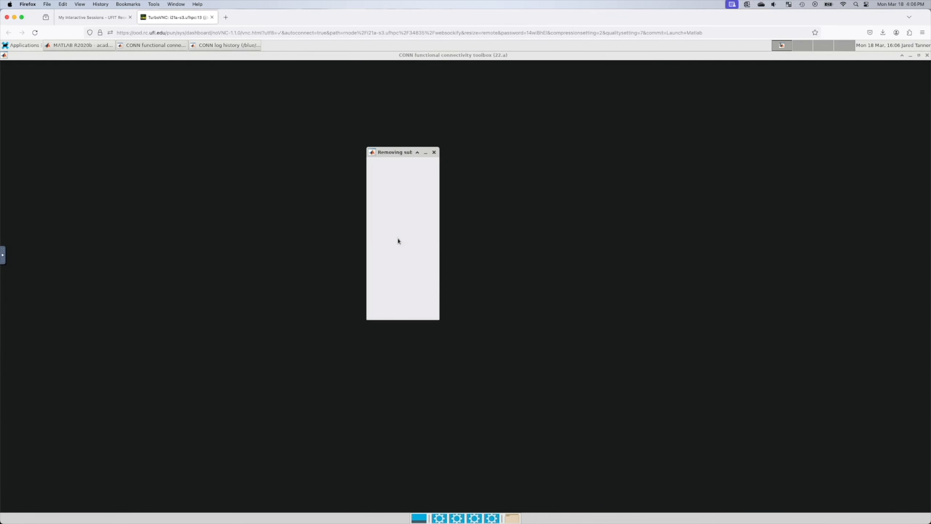
mouse_move(430, 190)
mouse_down()
mouse_move(429, 253)
mouse_move(426, 179)
mouse_up()
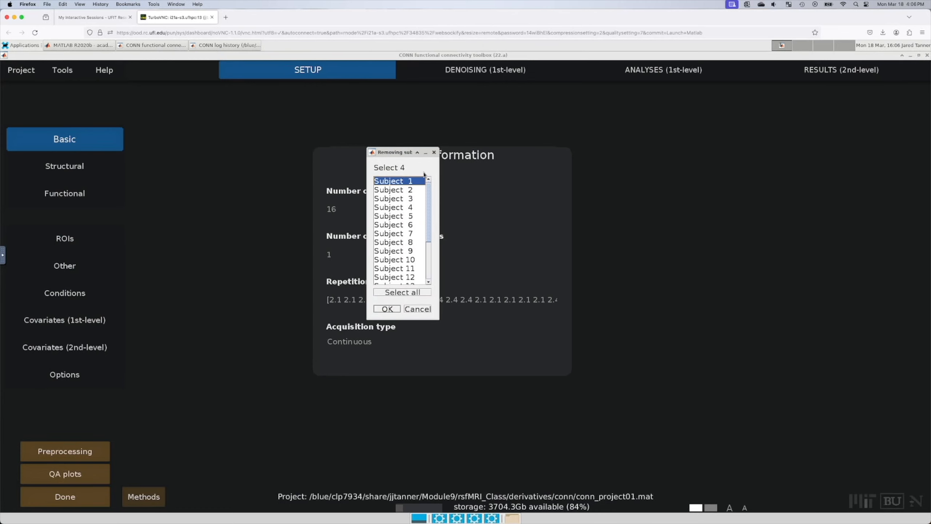
Step: Try marking Subjects 3 through 11, then cancel the removal so 20 subjects remain
click(401, 200)
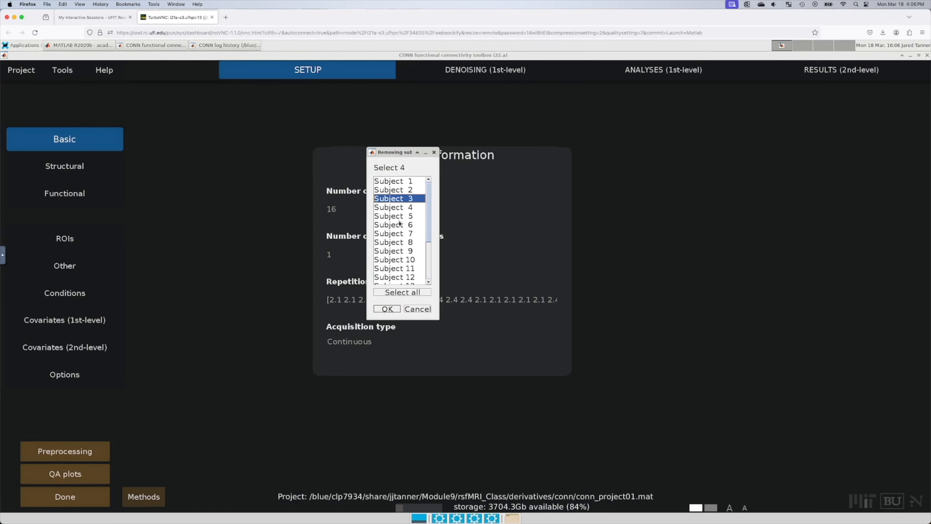
shift+click(403, 268)
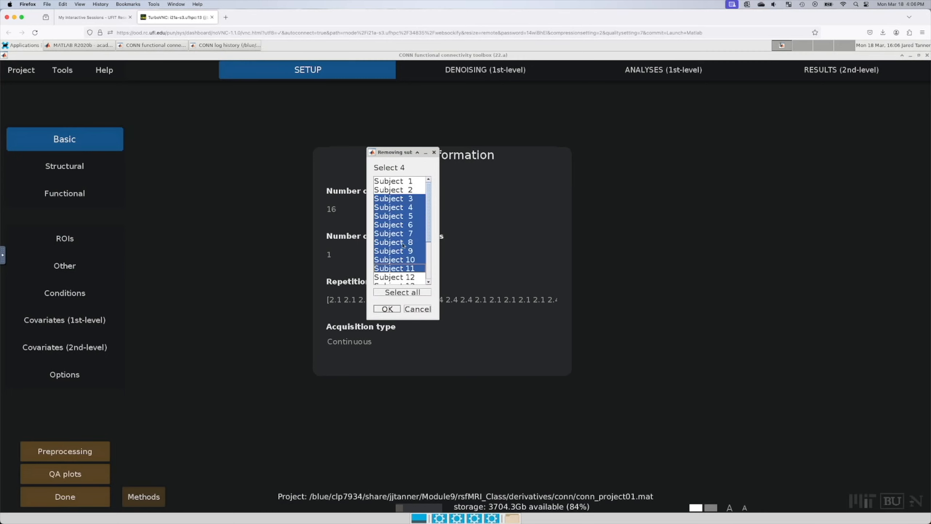
click(403, 201)
click(409, 267)
click(404, 200)
click(404, 268)
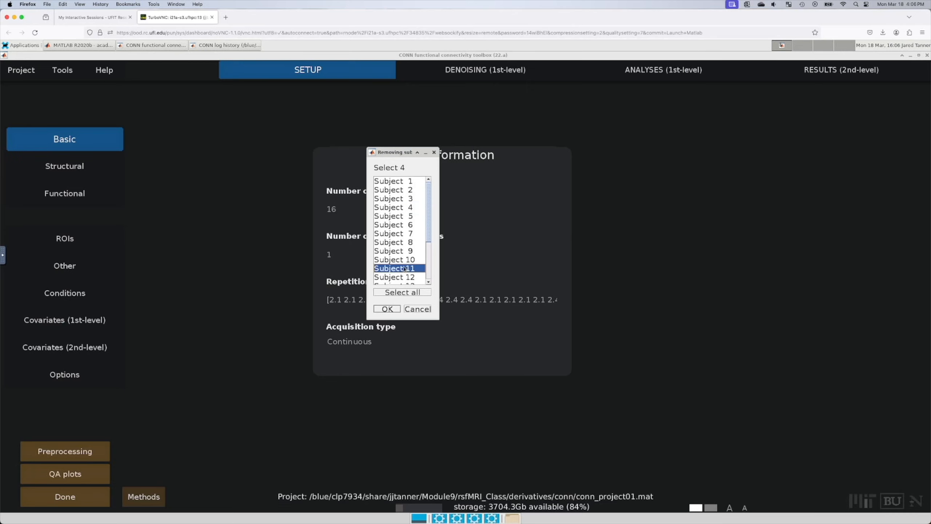
click(394, 200)
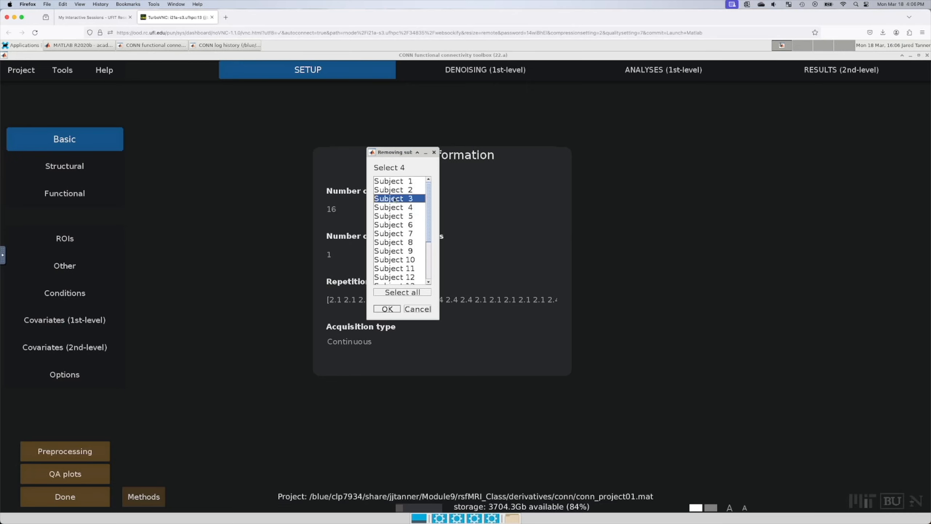
shift+click(393, 268)
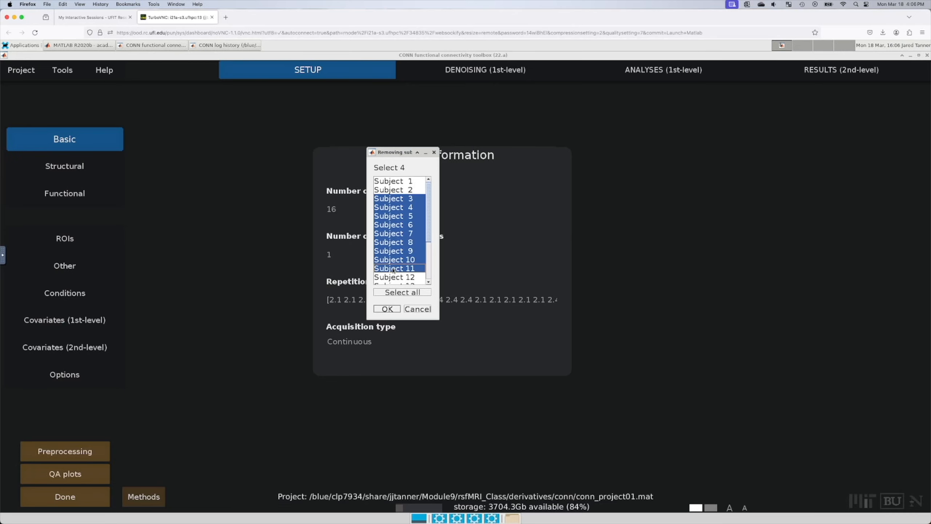
click(395, 200)
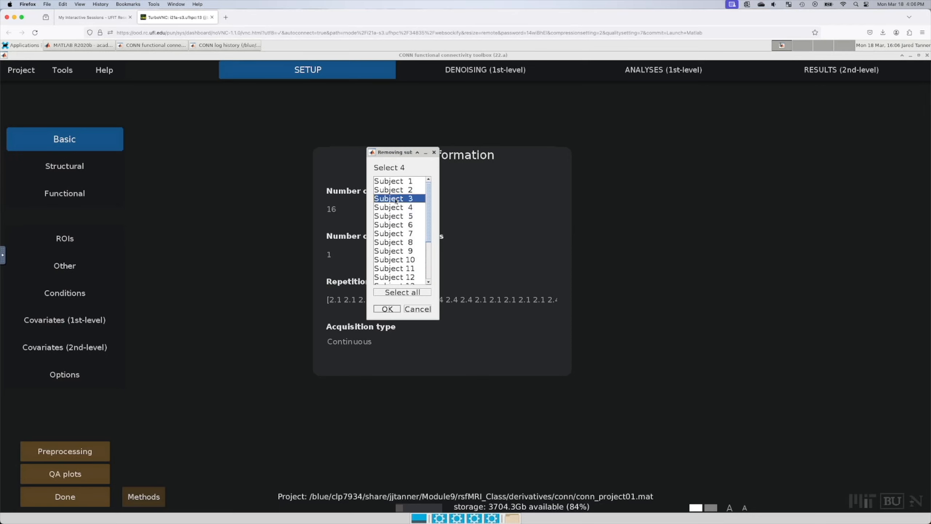
drag(395, 200, 401, 271)
click(401, 219)
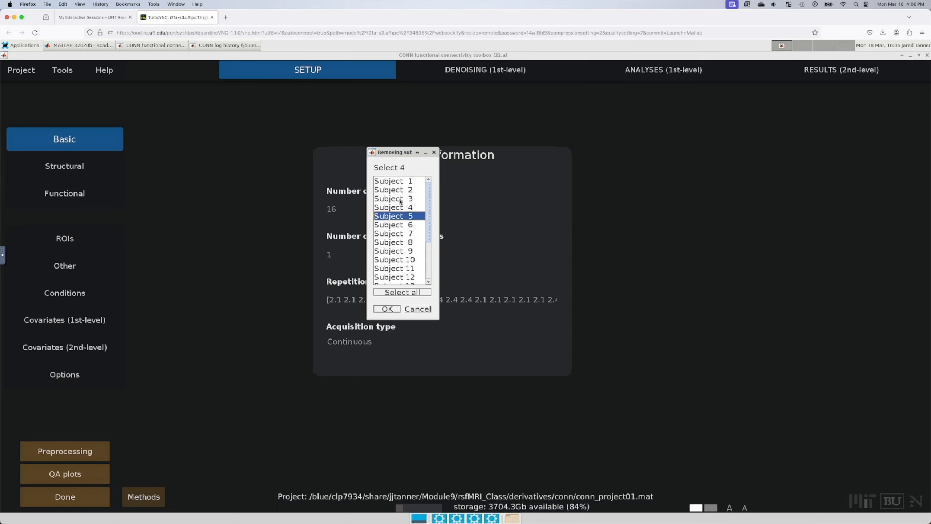
click(401, 200)
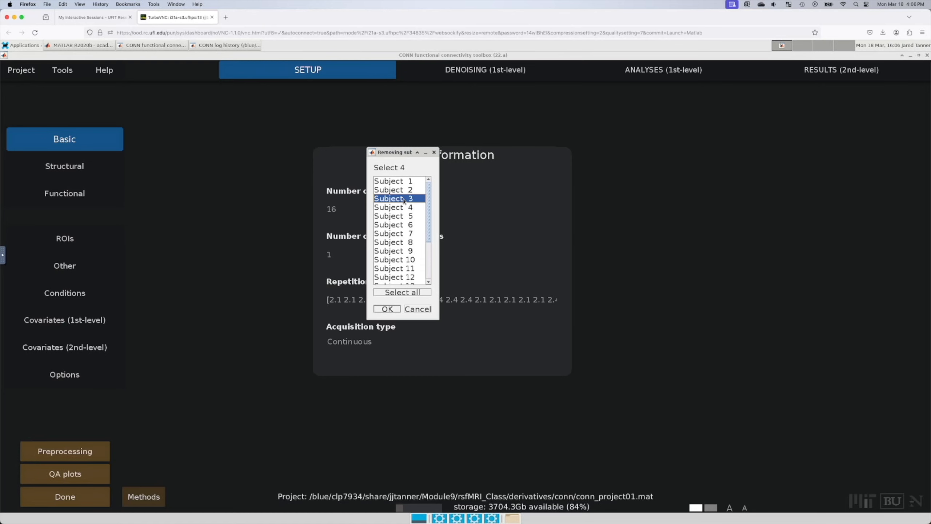
drag(429, 210, 432, 273)
click(411, 310)
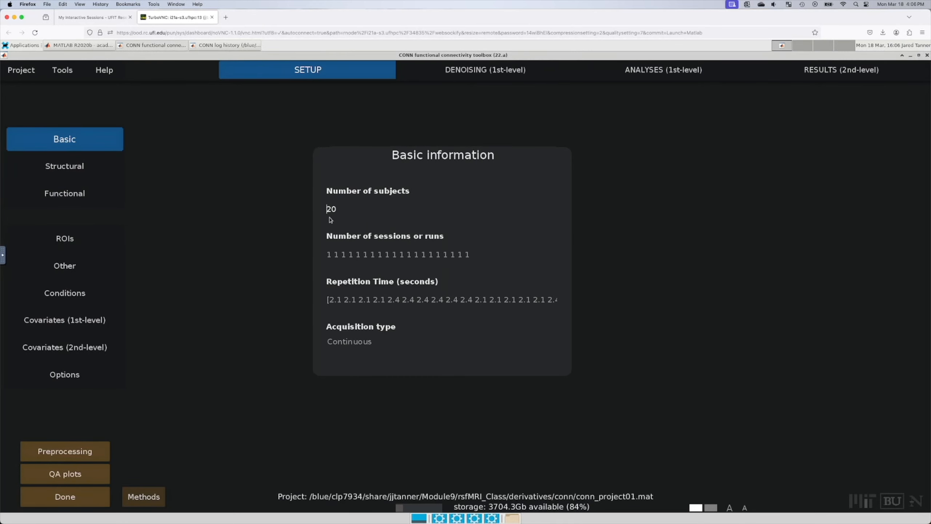
Step: Set the subject count to 19 and remove Subject 15, confirming deletion of its data
drag(335, 210, 323, 212)
text(19)
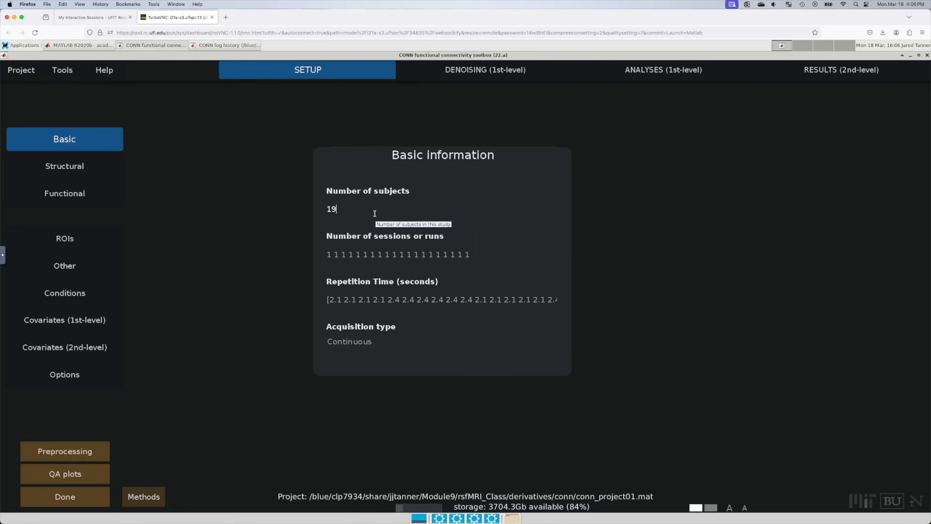
key(Return)
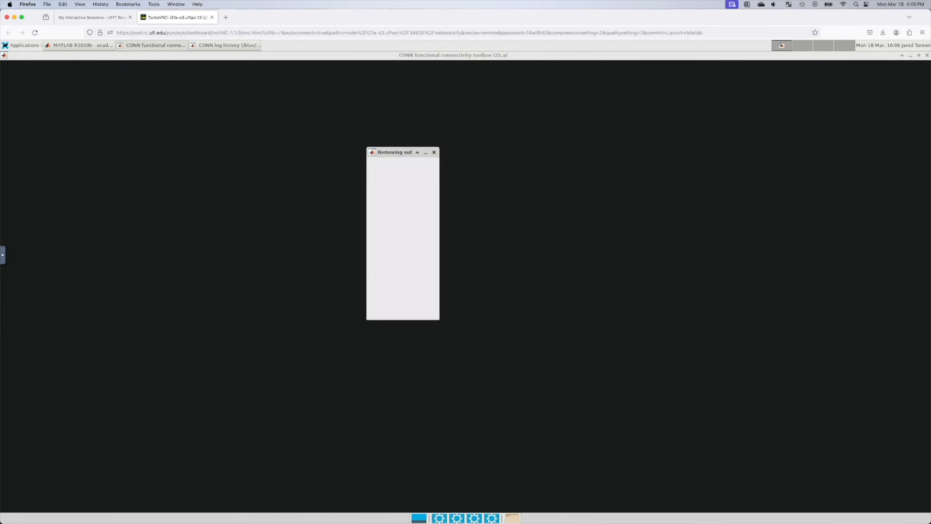
scroll(407, 247, down, 3)
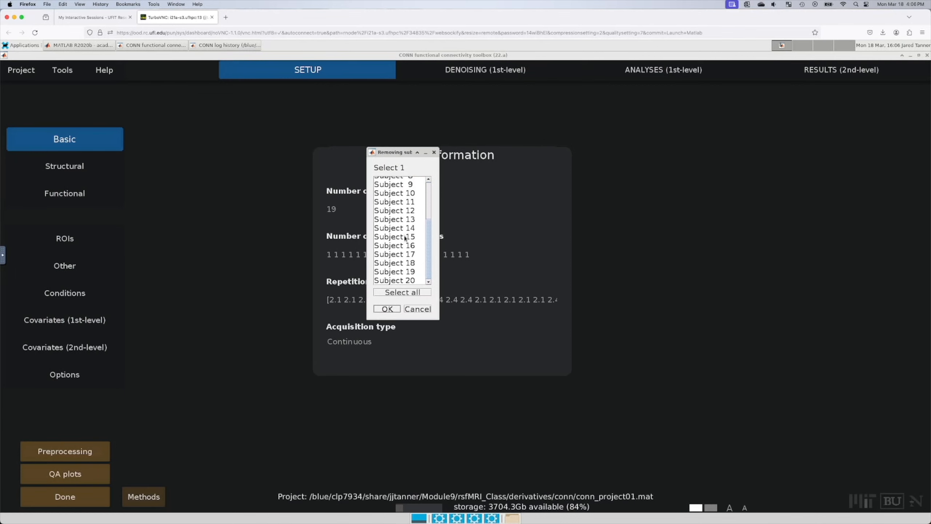
click(404, 236)
click(397, 310)
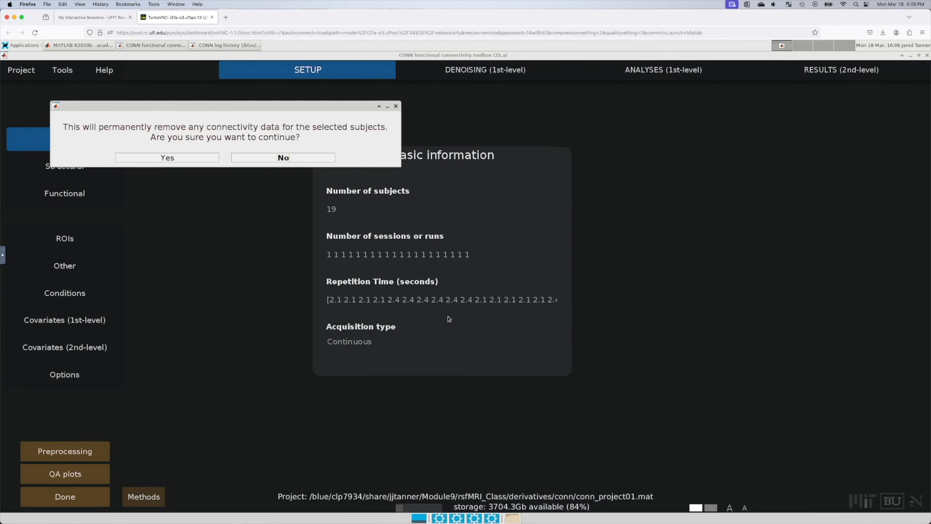
click(201, 161)
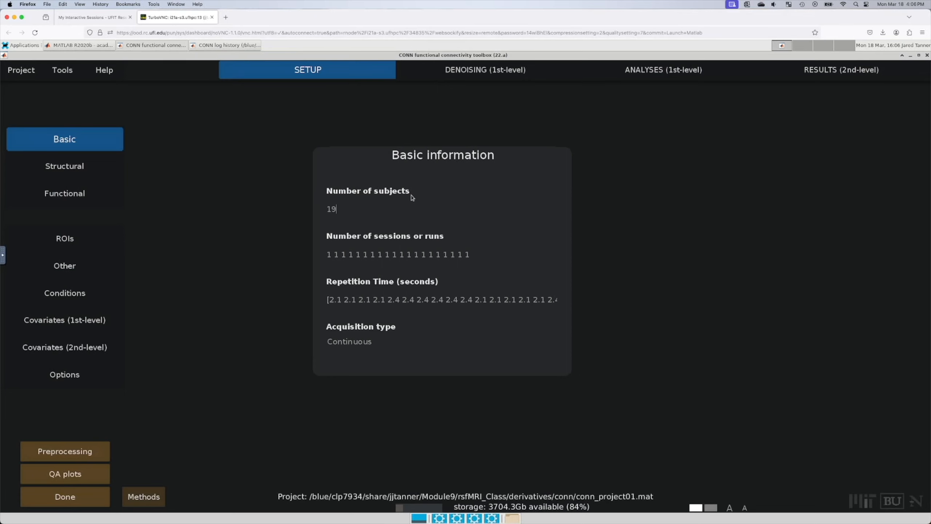
drag(340, 209, 319, 208)
Step: Enter 18 subjects, then review the CONN log history and MATLAB output before returning to CONN
text(18)
click(250, 46)
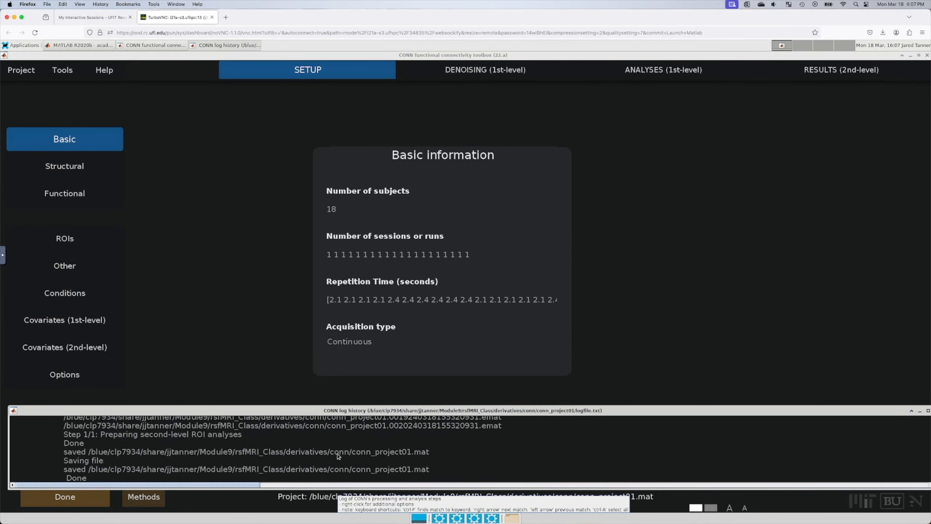
click(637, 256)
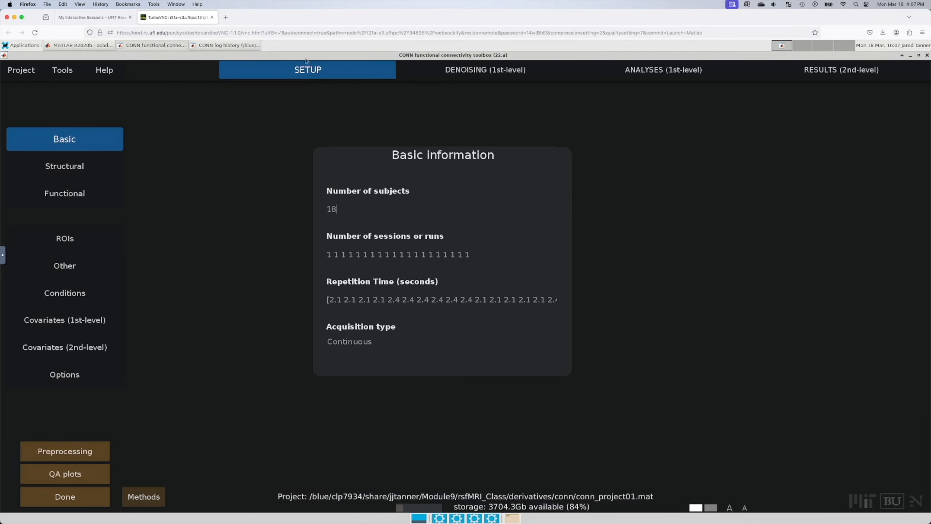
click(94, 46)
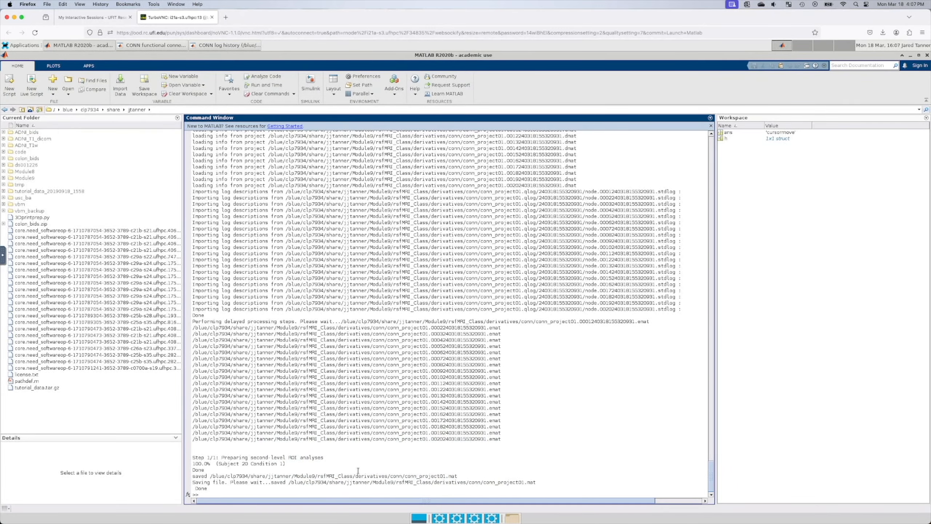
click(180, 46)
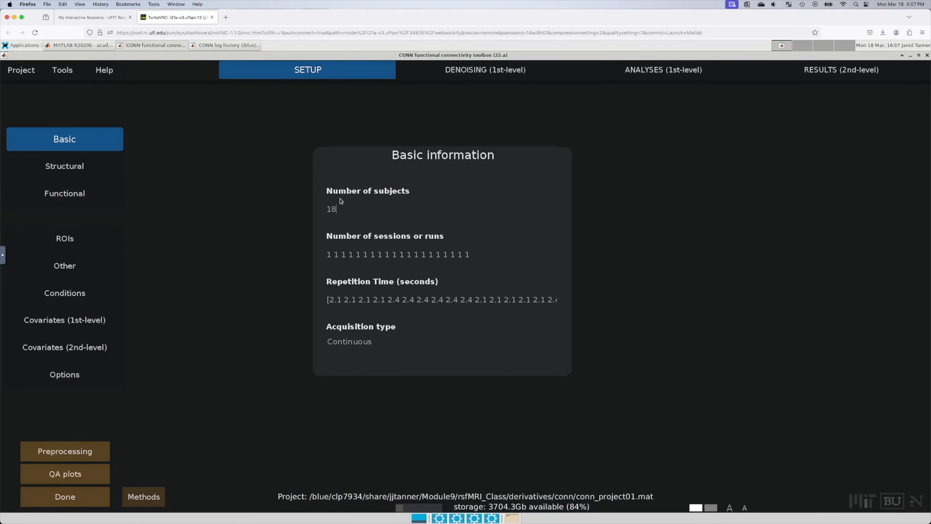
Step: Replace the subject count of 18 with 19 and commit it
double_click(329, 208)
key(BackSpace)
text(19)
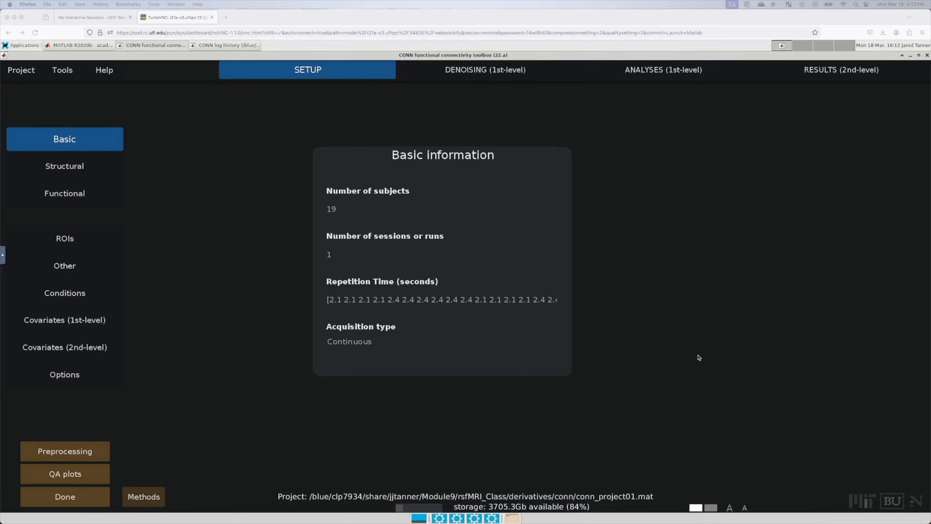
click(613, 326)
Step: Try 16 subjects, toggle among Subjects 11–13 for removal, then cancel the removal
click(339, 207)
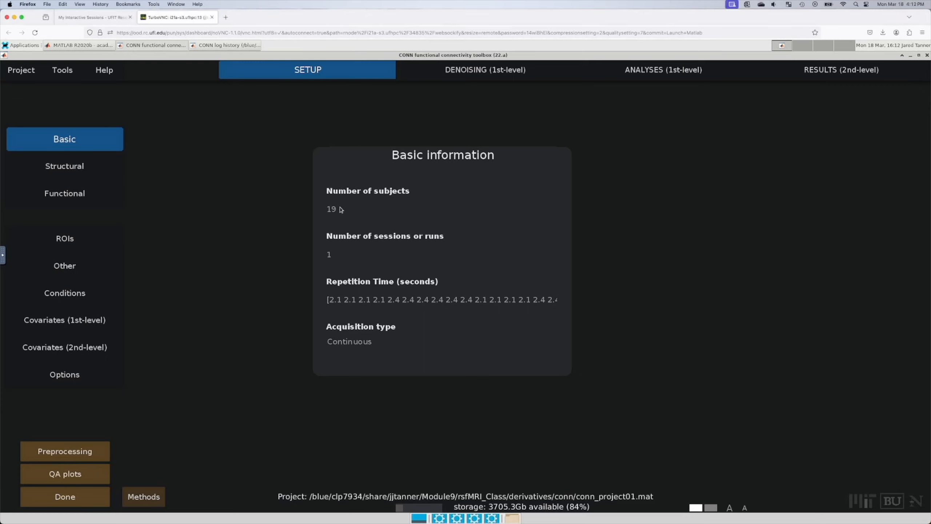
drag(339, 208, 331, 208)
text(6)
key(Return)
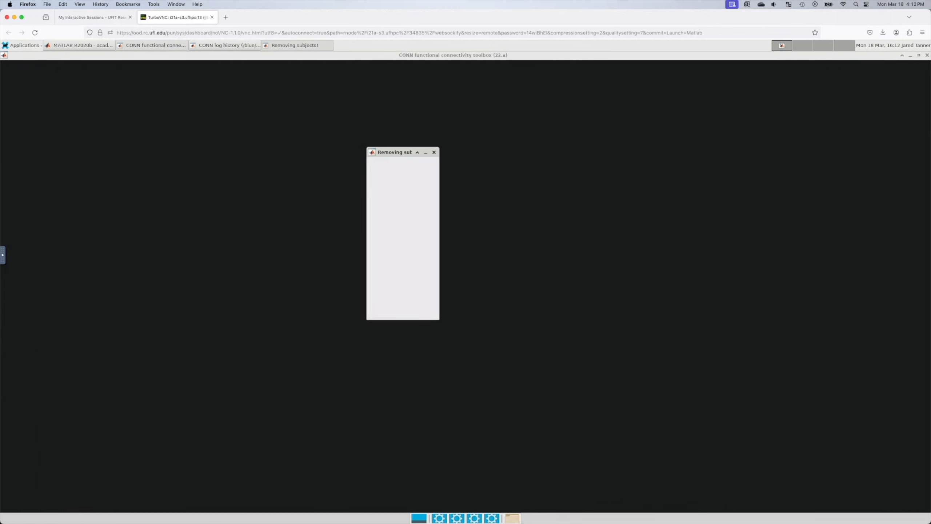
scroll(416, 264, down, 2)
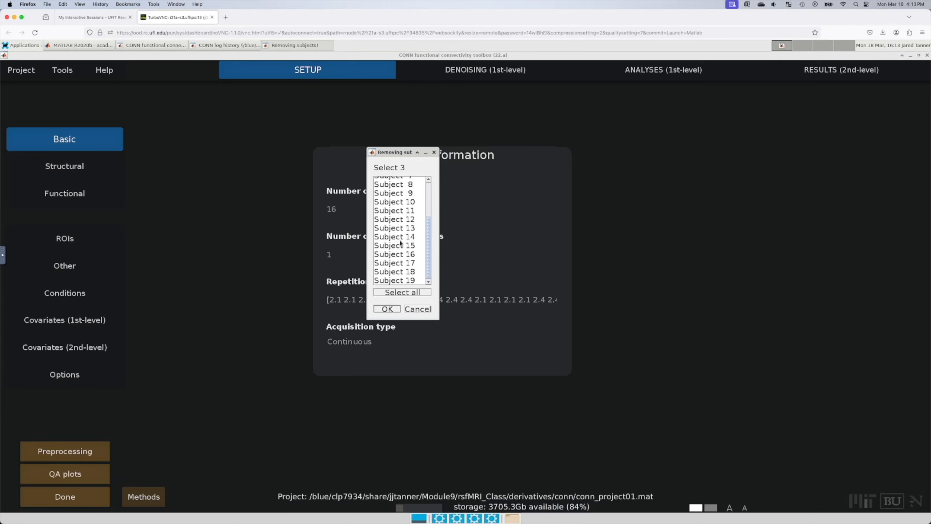
click(397, 229)
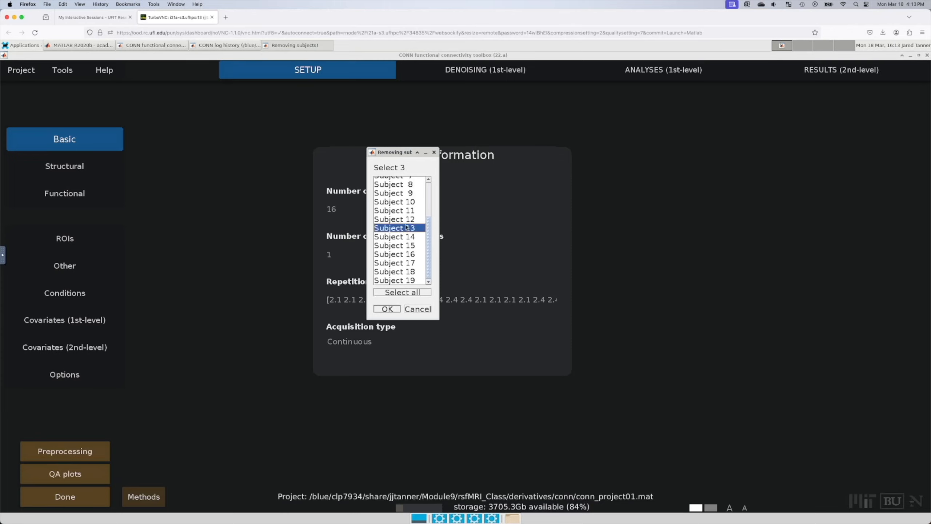
scroll(406, 227, up, 1)
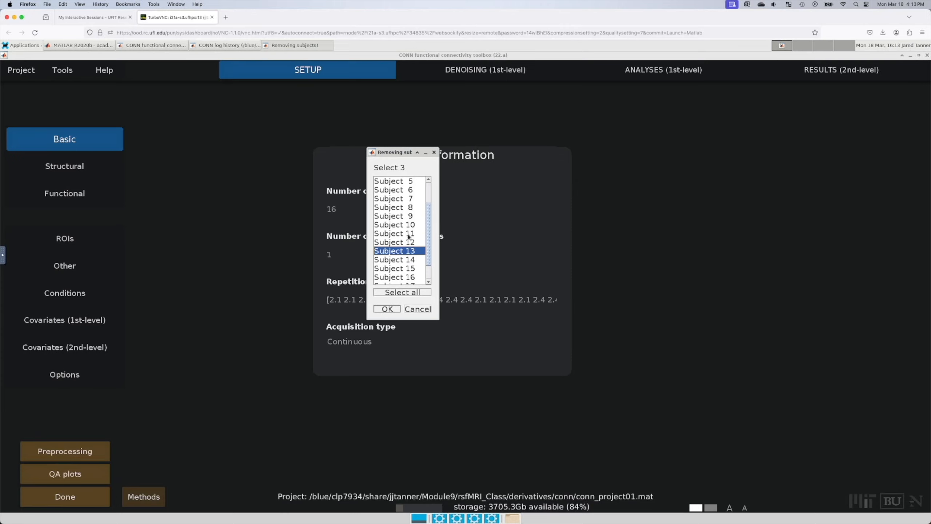
click(410, 235)
click(410, 250)
click(406, 234)
click(408, 251)
click(406, 234)
click(404, 251)
click(407, 234)
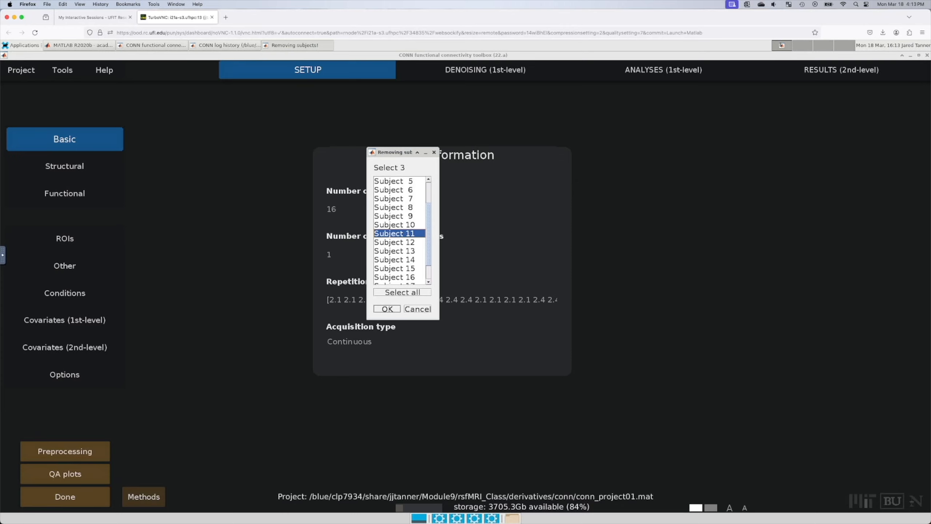
click(406, 251)
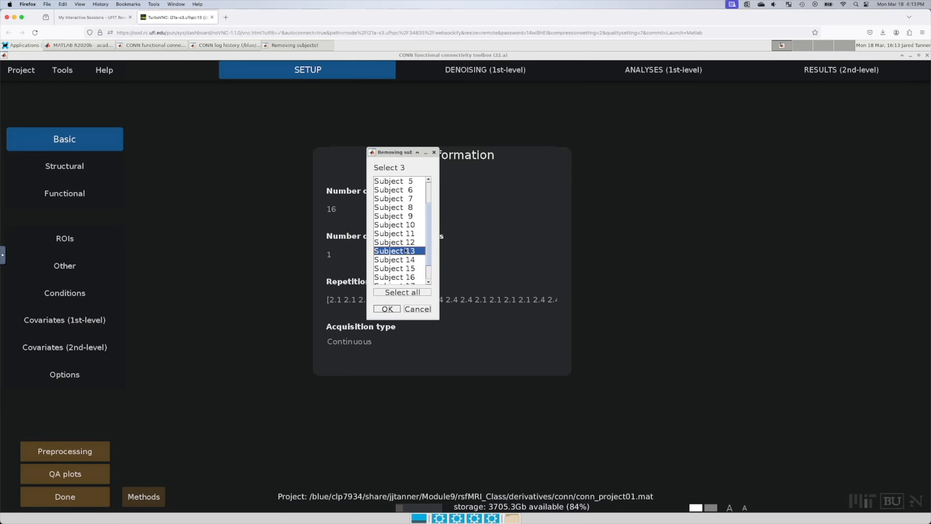
shift+click(392, 235)
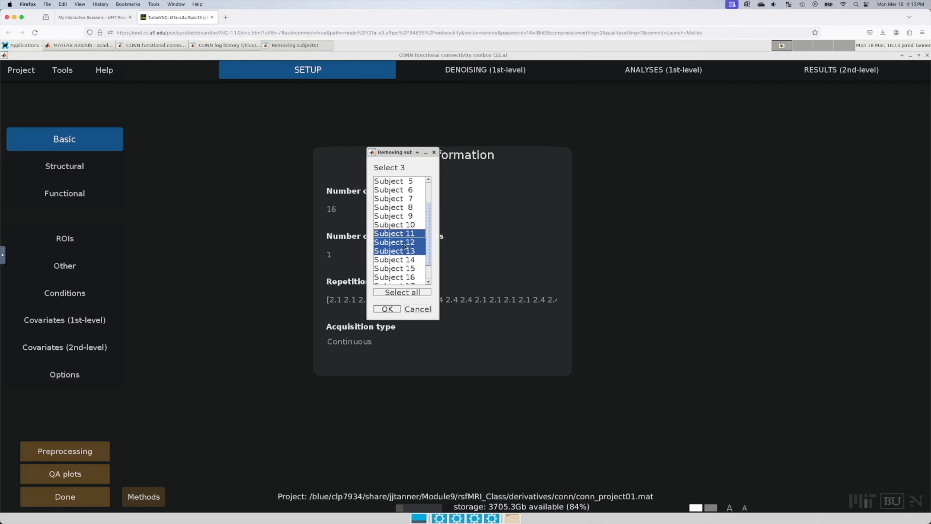
click(405, 243)
click(405, 234)
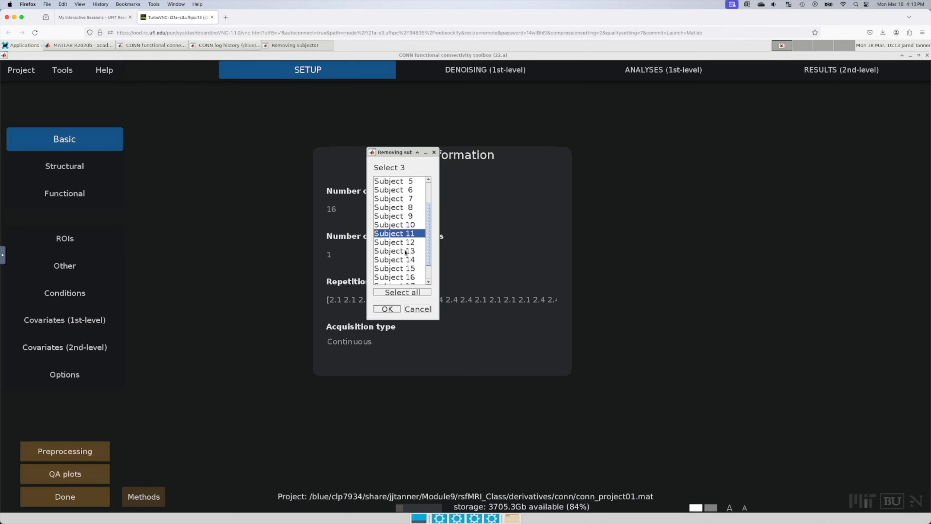
shift+click(405, 252)
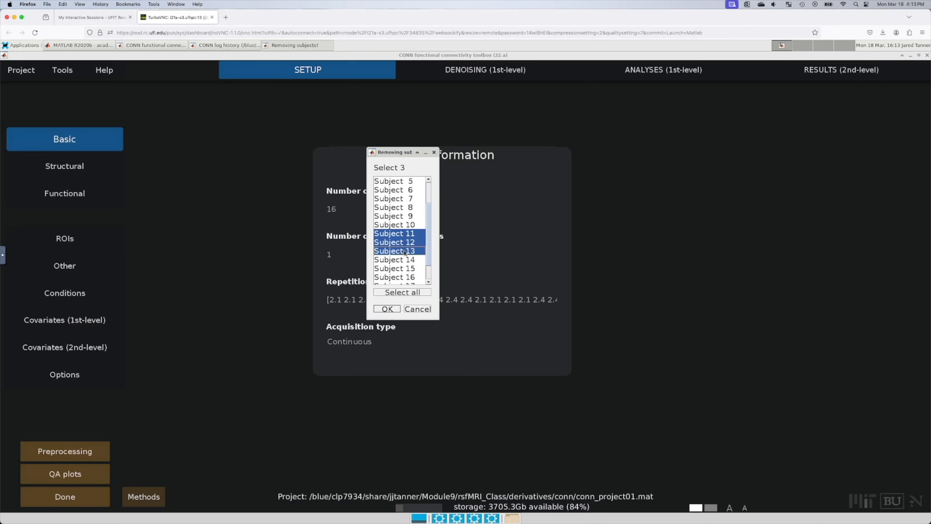
click(408, 234)
click(417, 309)
Step: Enter 18 subjects and remove Subject 13, confirming permanent deletion of its data
mouse_move(343, 209)
mouse_down()
mouse_move(321, 208)
mouse_move(331, 209)
mouse_up()
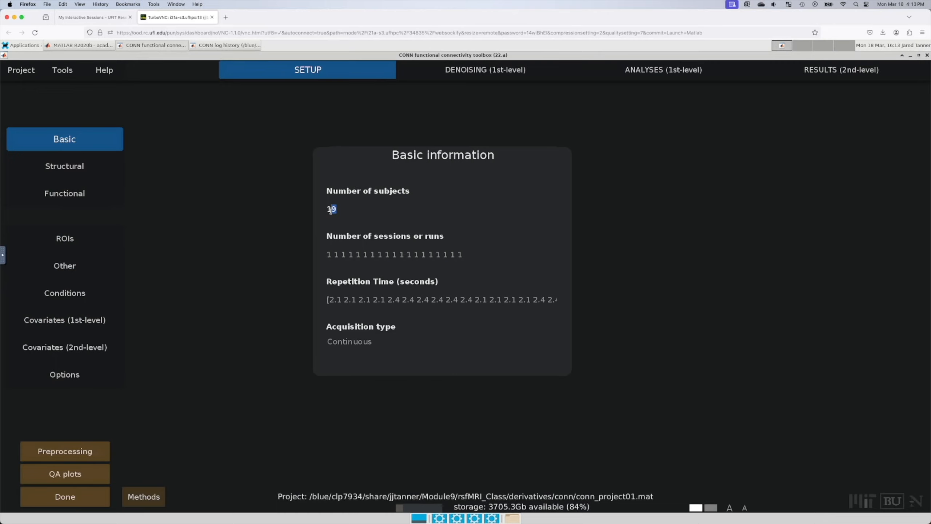
text(8)
key(Return)
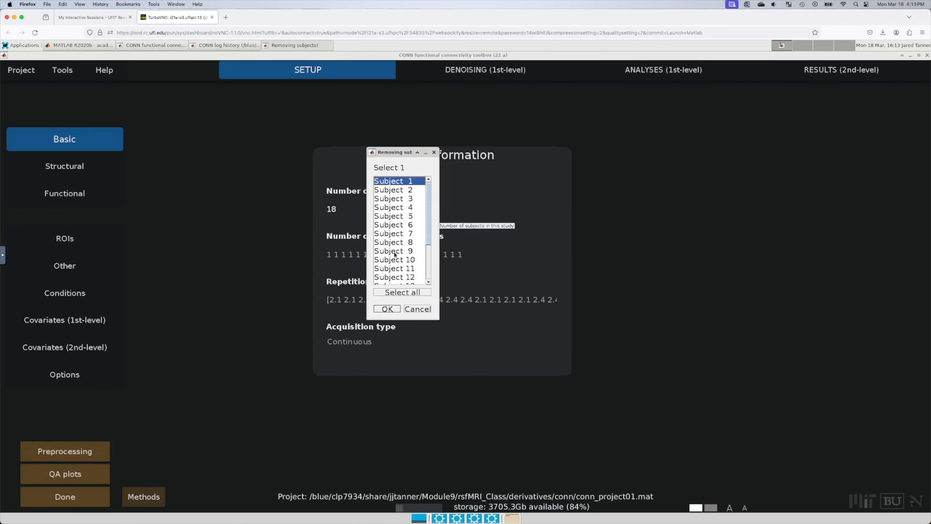
scroll(395, 255, down, 2)
click(403, 228)
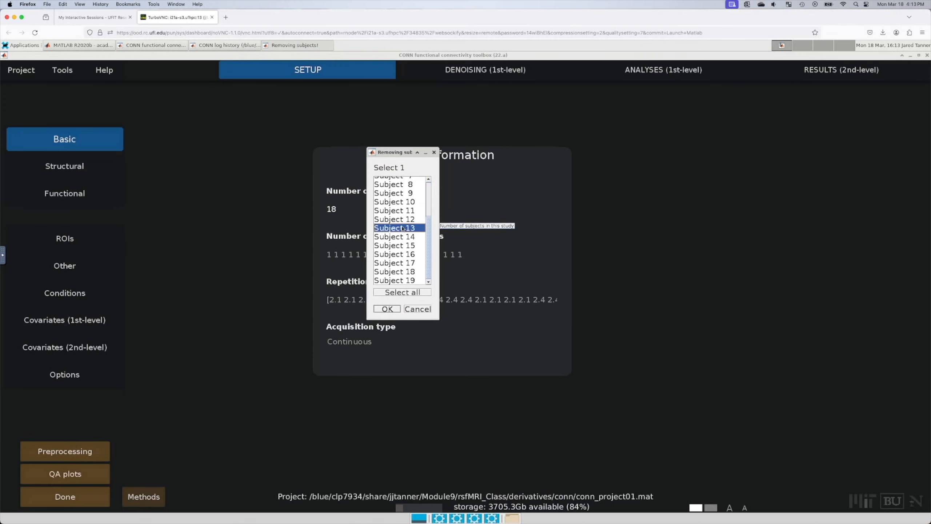
click(387, 308)
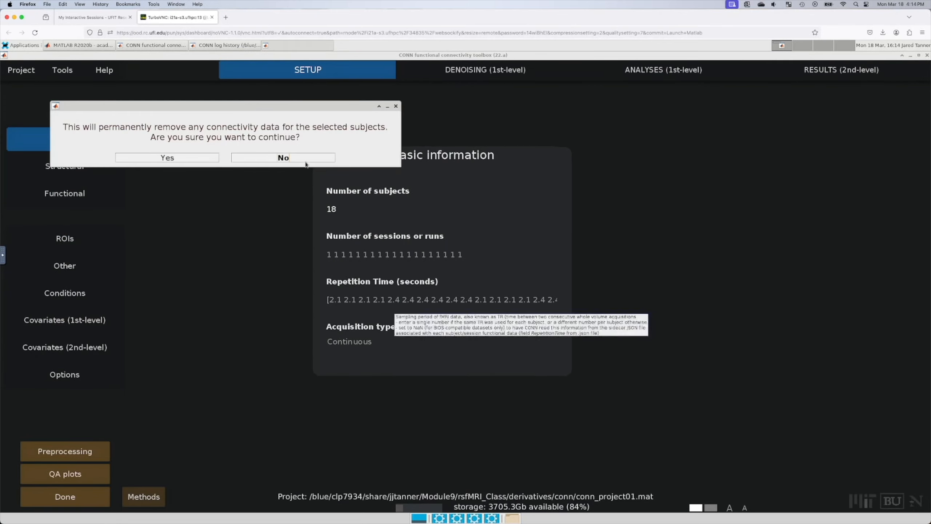
click(198, 159)
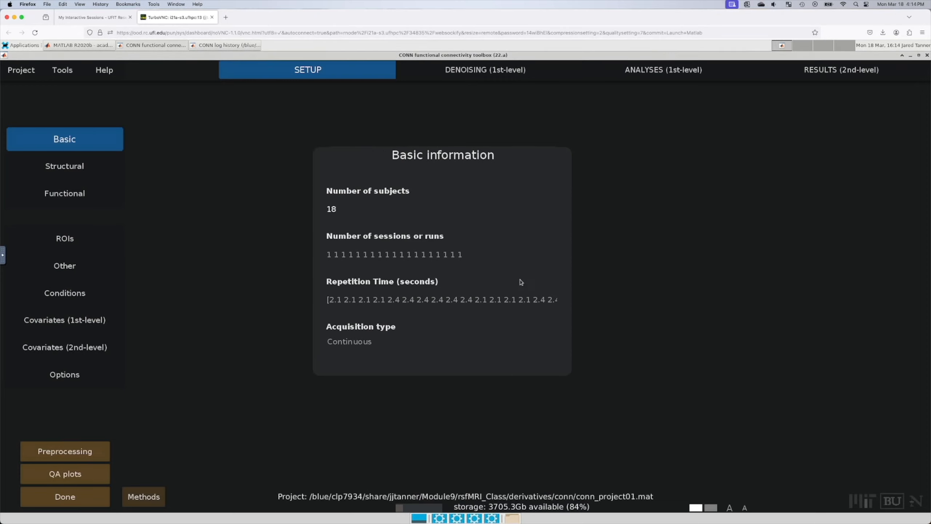
Step: Check MATLAB's Command Window and the CONN log, ending with CONN's 18-subject setup in front
click(479, 207)
click(90, 47)
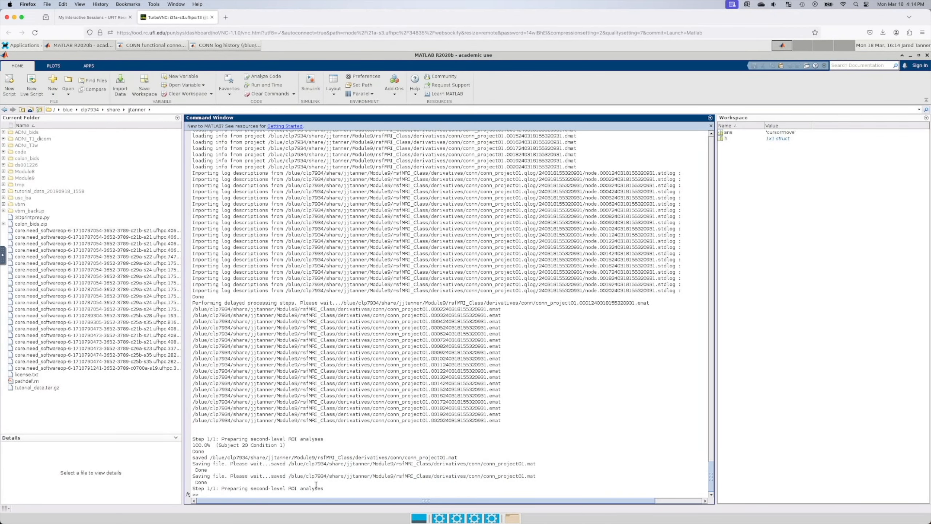
click(157, 46)
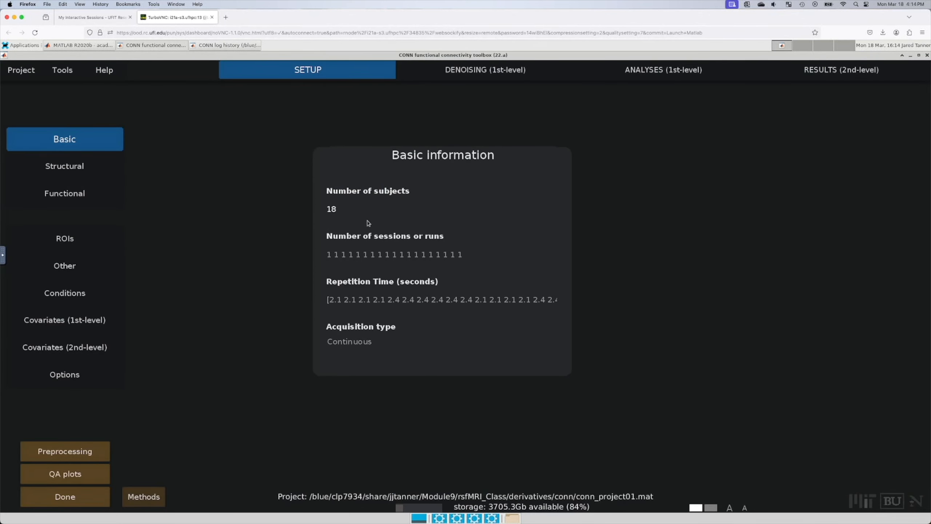
click(368, 211)
click(205, 46)
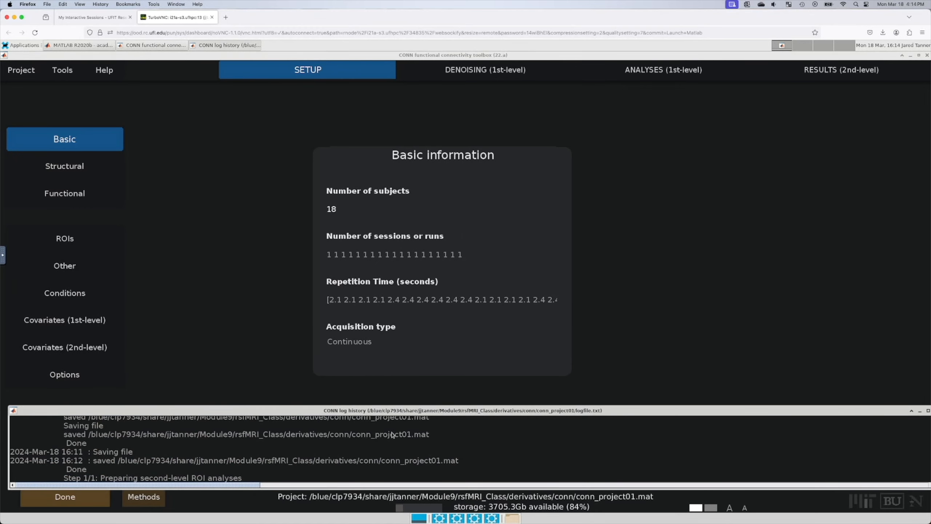
scroll(392, 434, up, 10)
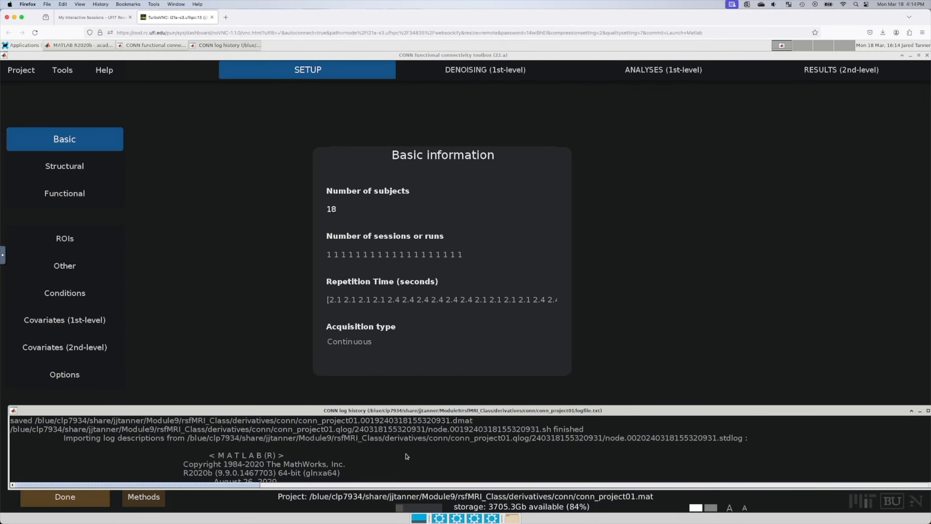
scroll(407, 456, down, 15)
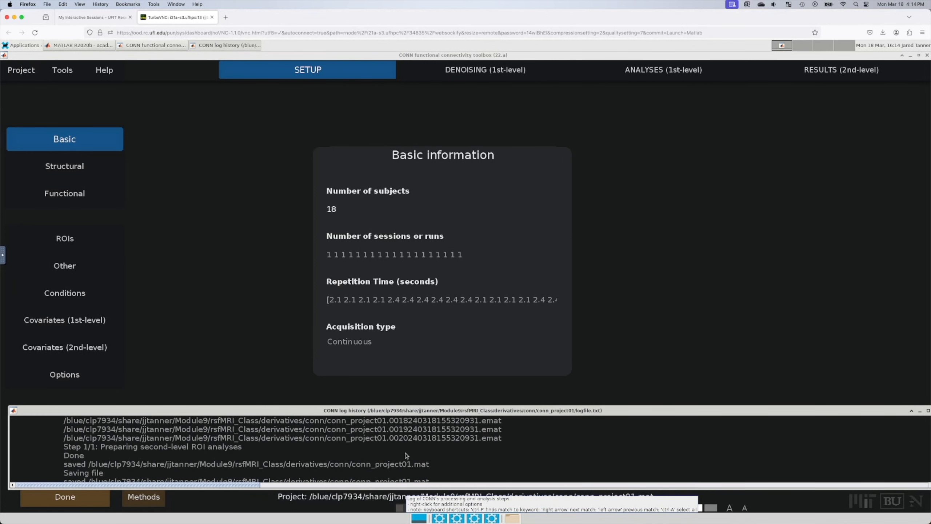
scroll(406, 455, down, 5)
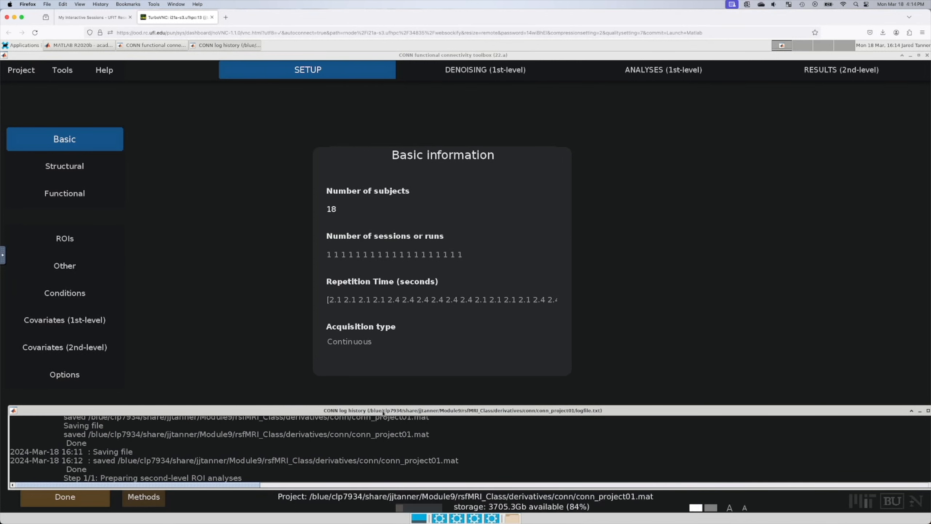
click(168, 47)
click(103, 45)
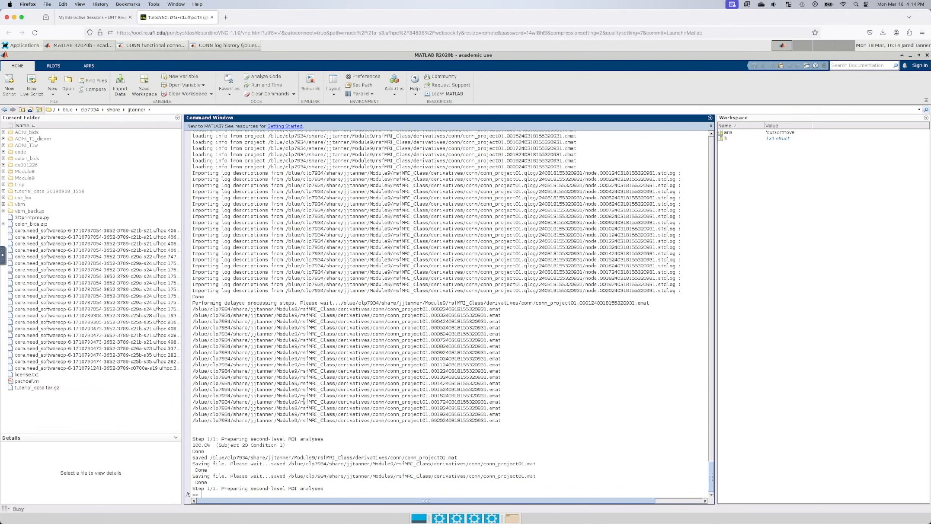
click(152, 45)
click(237, 46)
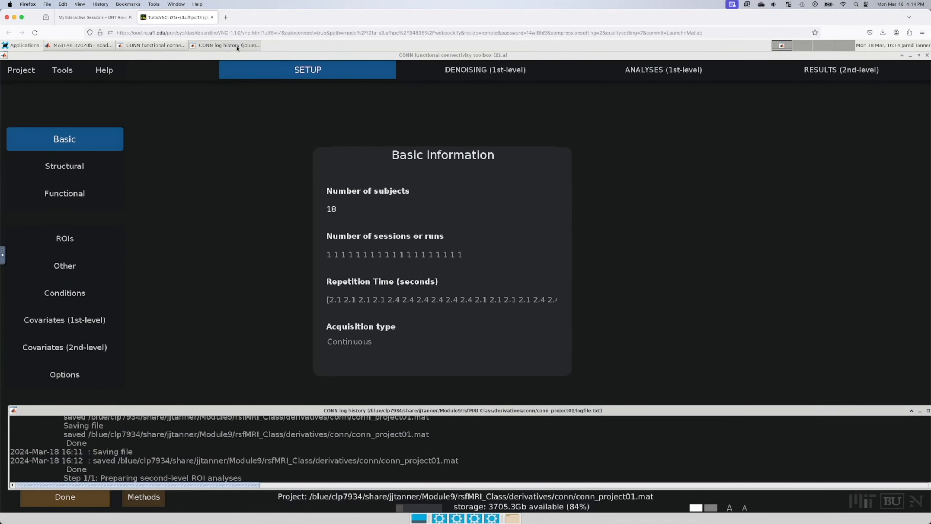
click(164, 49)
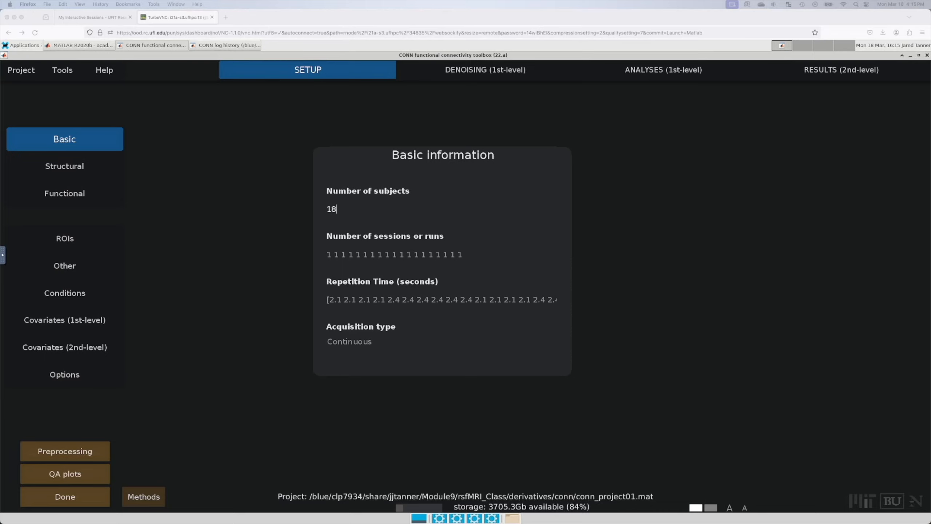
Step: Confirm the subject count and check MATLAB's command output
key(Return)
click(84, 46)
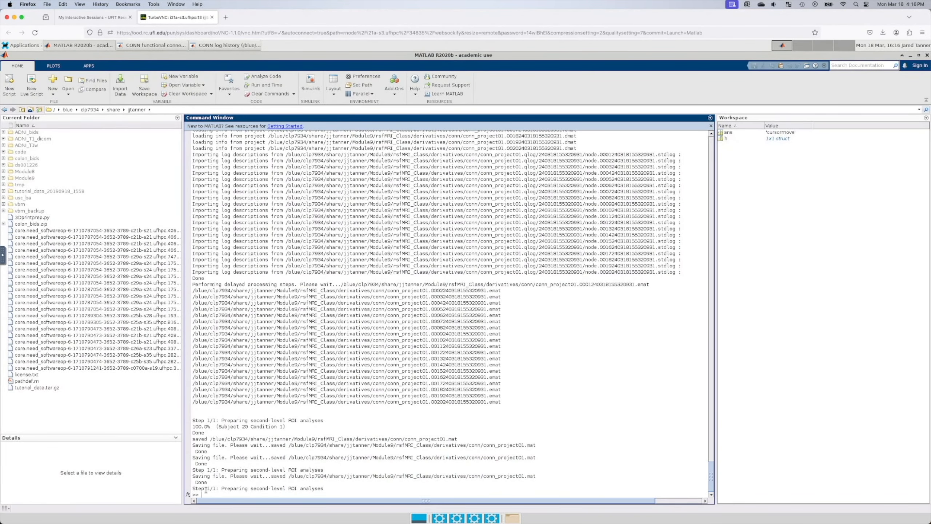
click(165, 47)
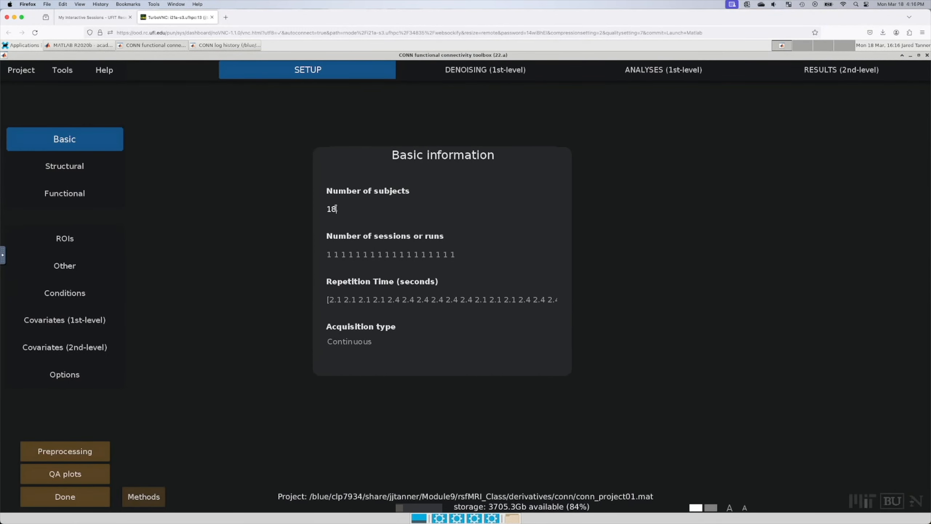
Step: Change the subject count from 18 to 17 and delete Subject 11 with its connectivity data
drag(336, 209, 332, 209)
text(7)
key(Return)
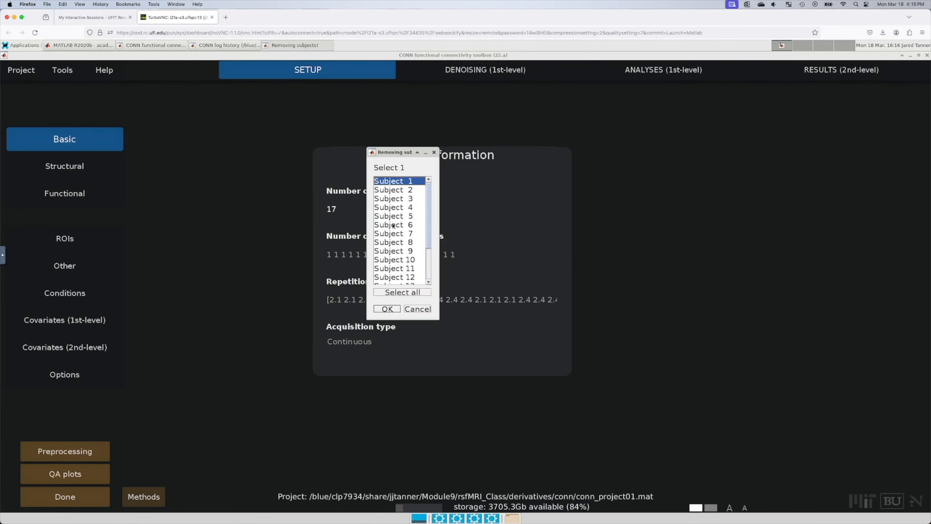
click(404, 268)
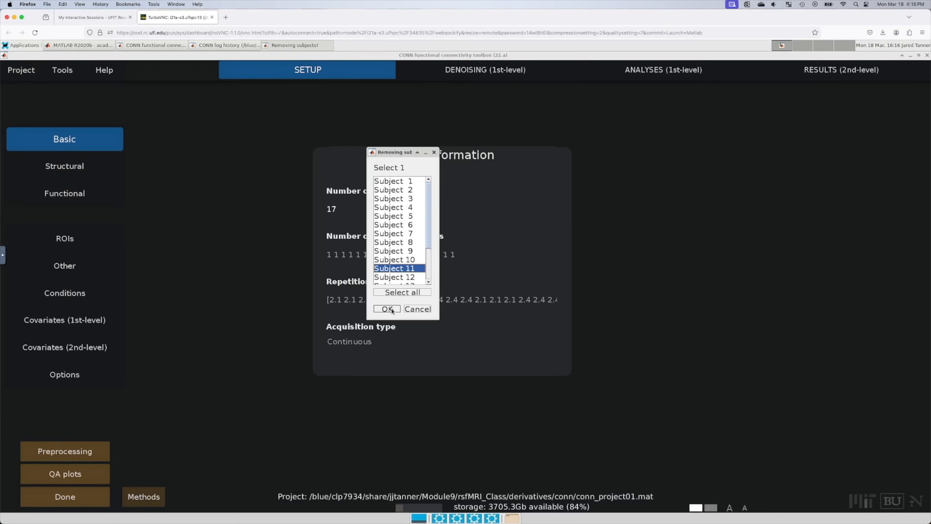
scroll(397, 271, down, 2)
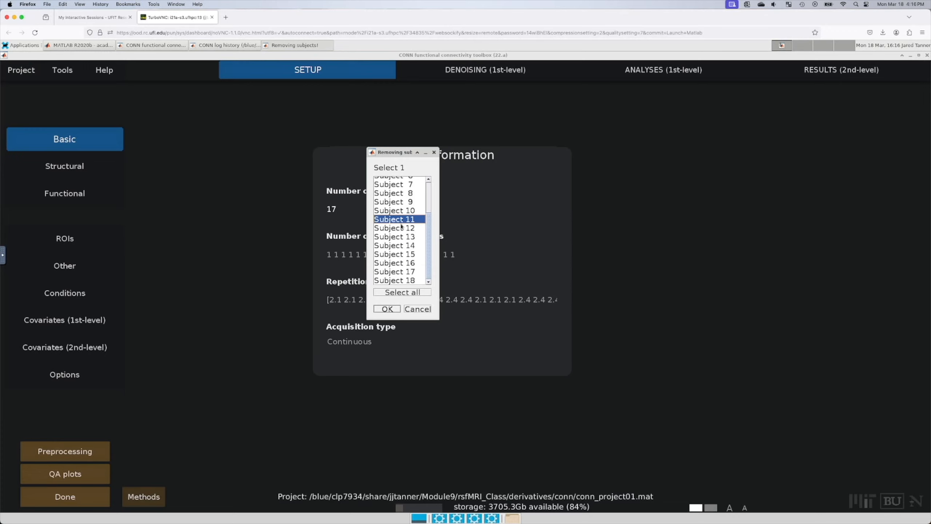
scroll(402, 226, up, 2)
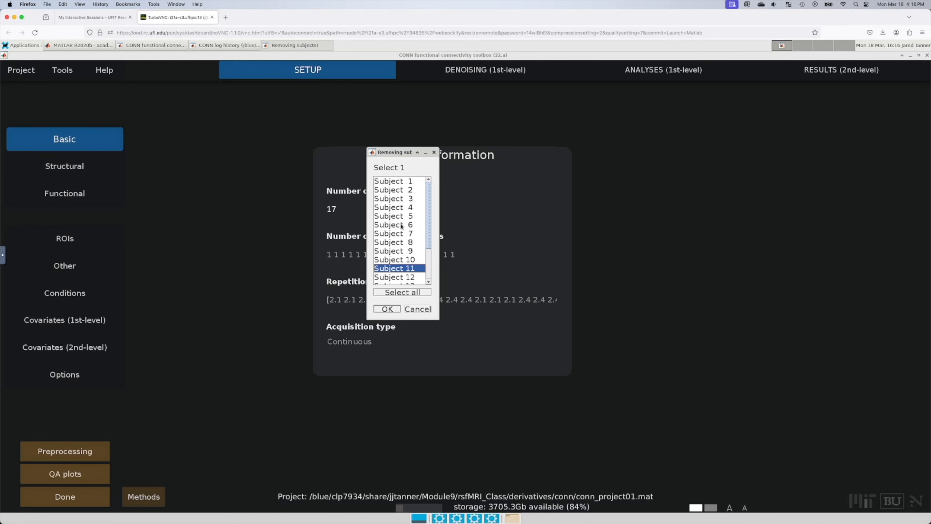
click(386, 308)
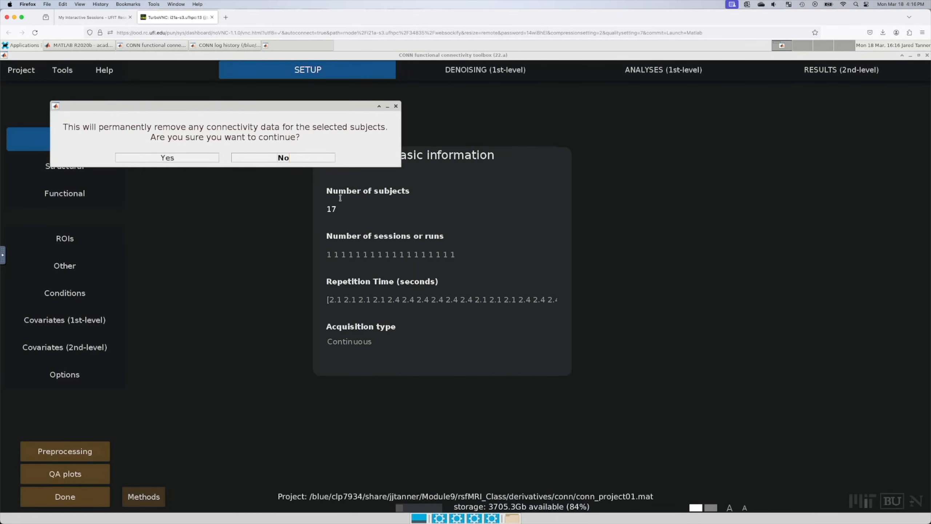
click(158, 159)
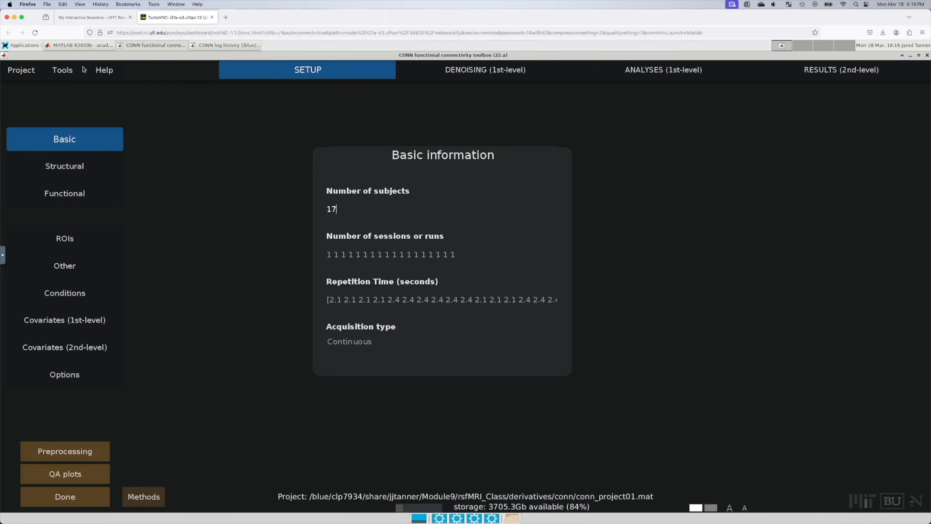
click(80, 45)
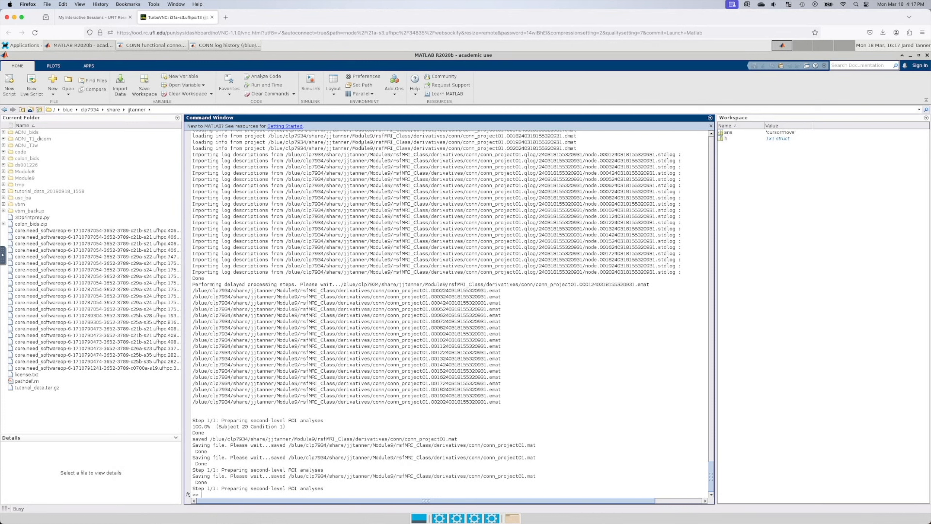
Step: Change the subject count from 17 to 16 and delete Subject 3 with its connectivity data
click(156, 46)
click(233, 45)
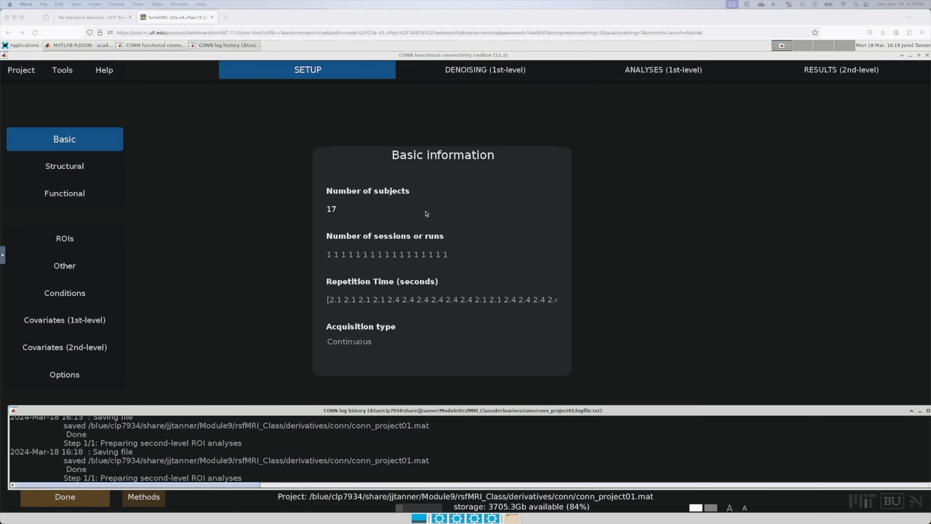
click(348, 208)
drag(349, 208, 332, 209)
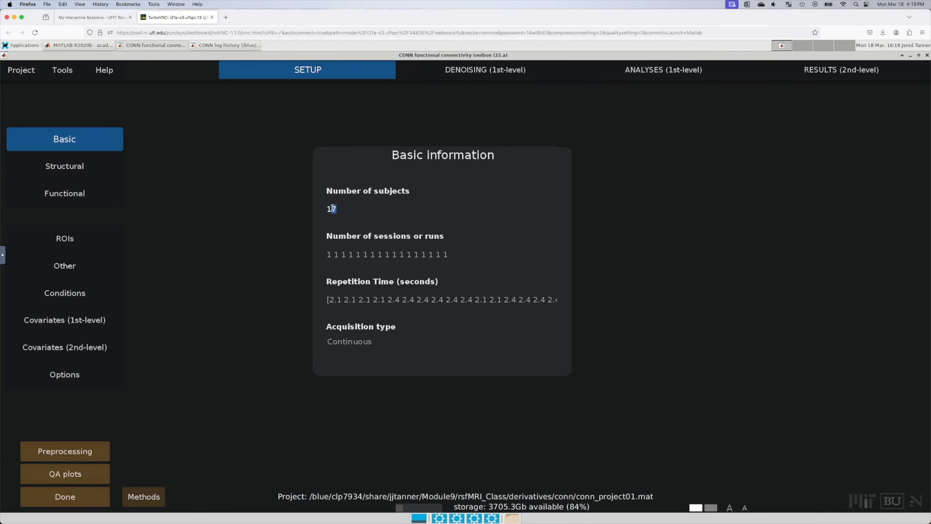
text(6)
key(Return)
click(392, 198)
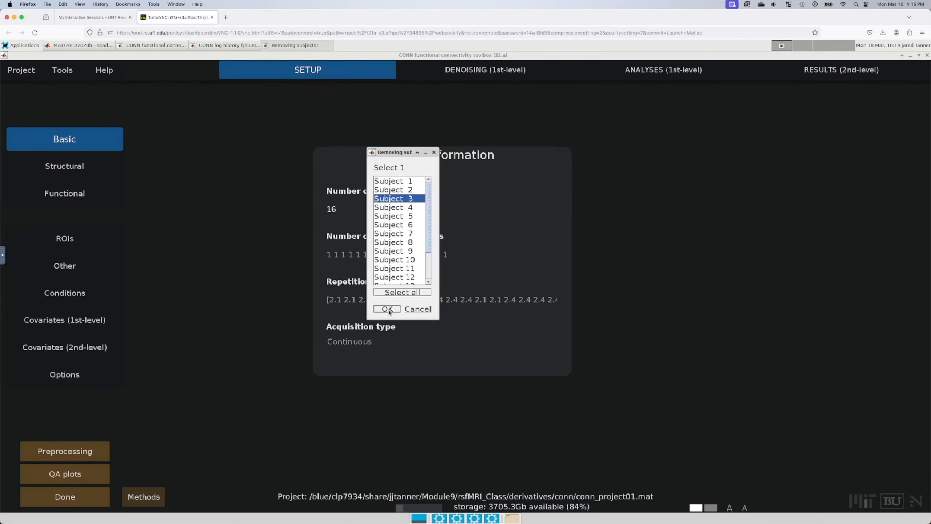
click(387, 309)
click(190, 160)
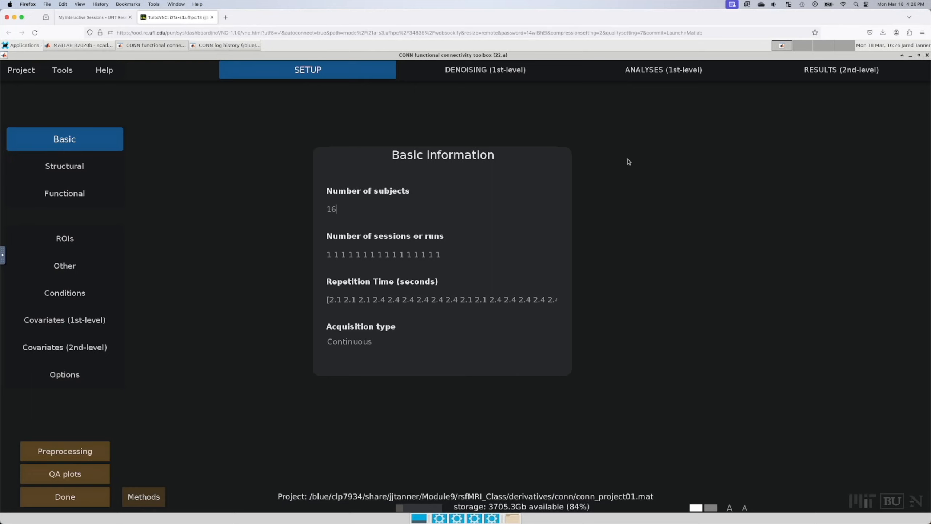
Step: Open Denoising (1st-level) and preview Subject 11's denoising with WM, CSF, realignment and 0.008–0.09 Hz filtering
click(509, 73)
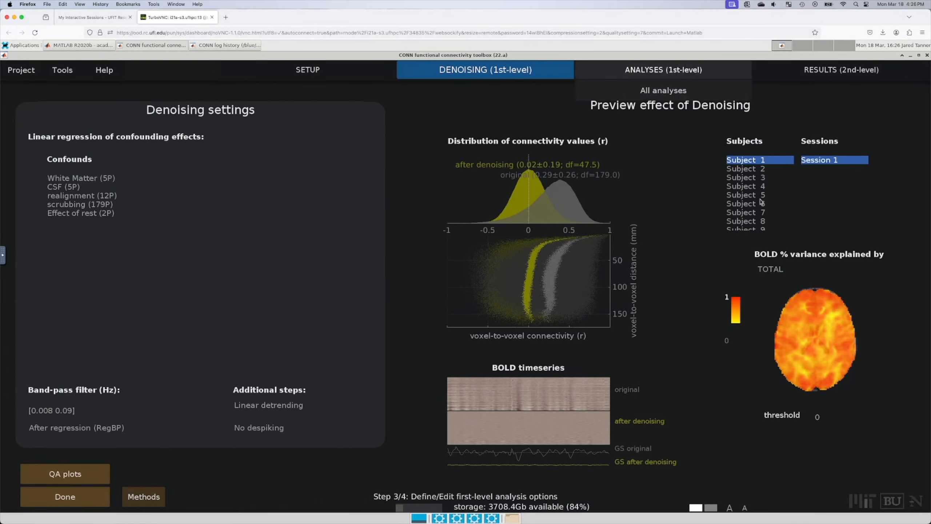
scroll(761, 193, down, 2)
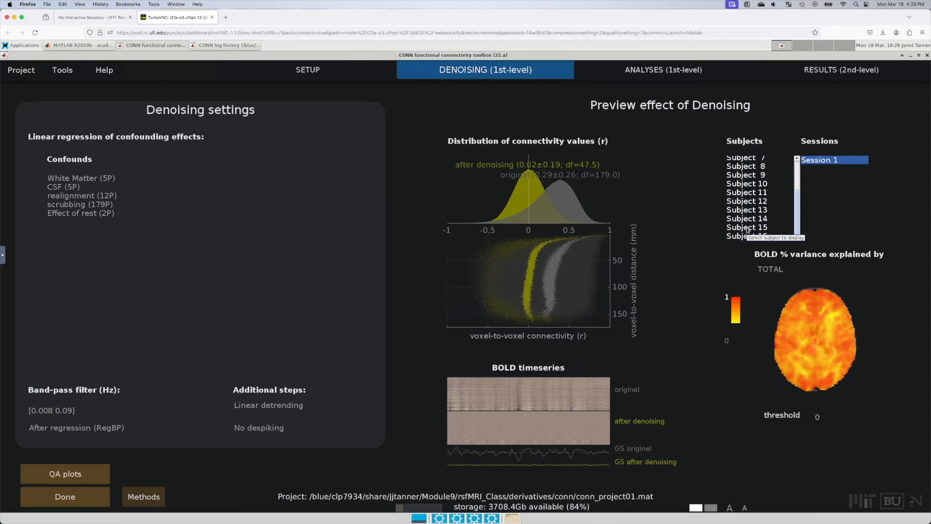
click(763, 194)
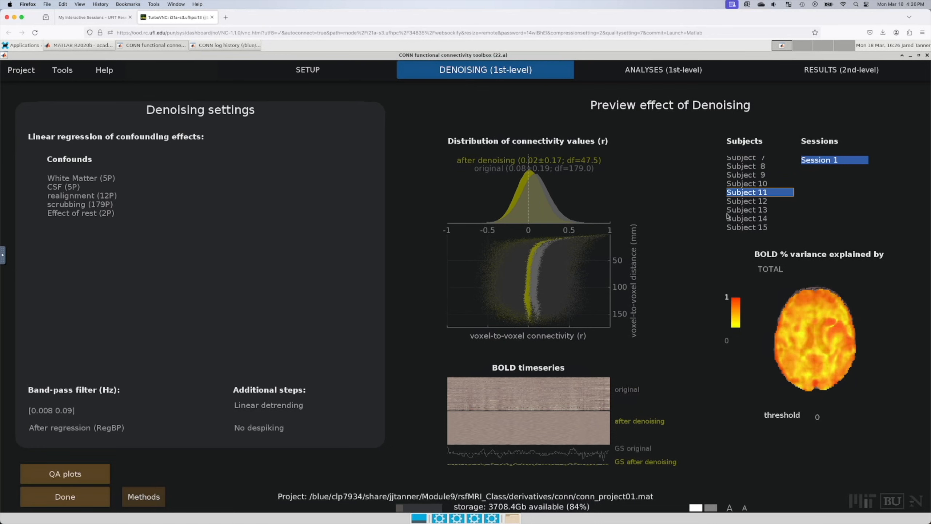
mouse_move(786, 310)
mouse_move(315, 70)
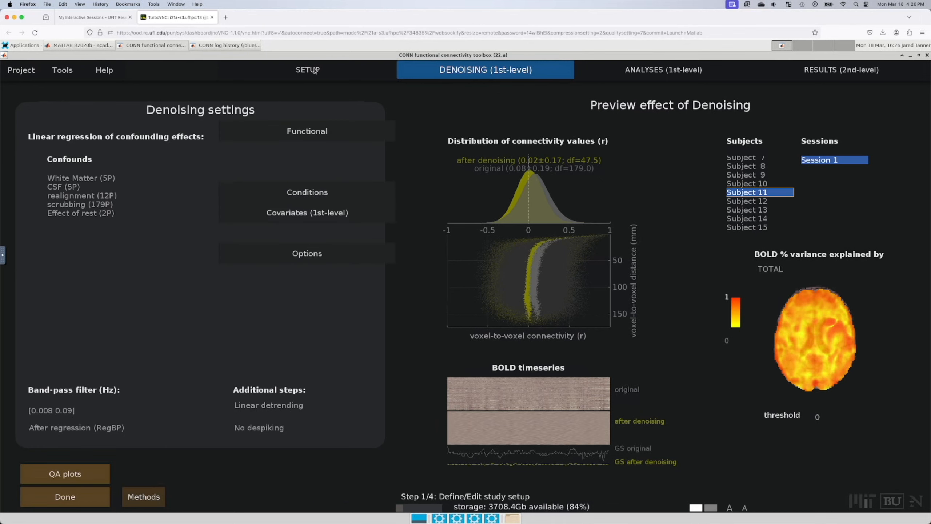
Step: Display the QC_ValidScans covariate under Covariates (2nd-level), showing 117–180 valid scans per subject
click(315, 70)
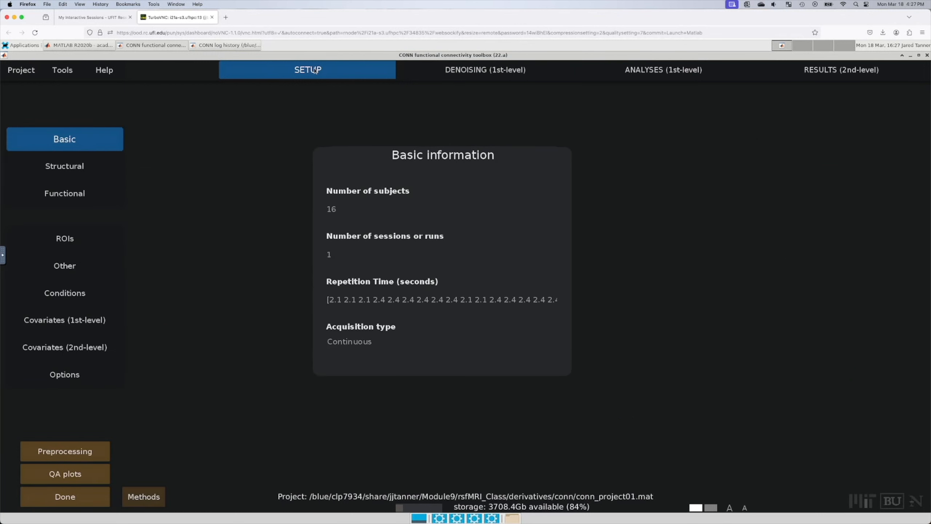
click(93, 344)
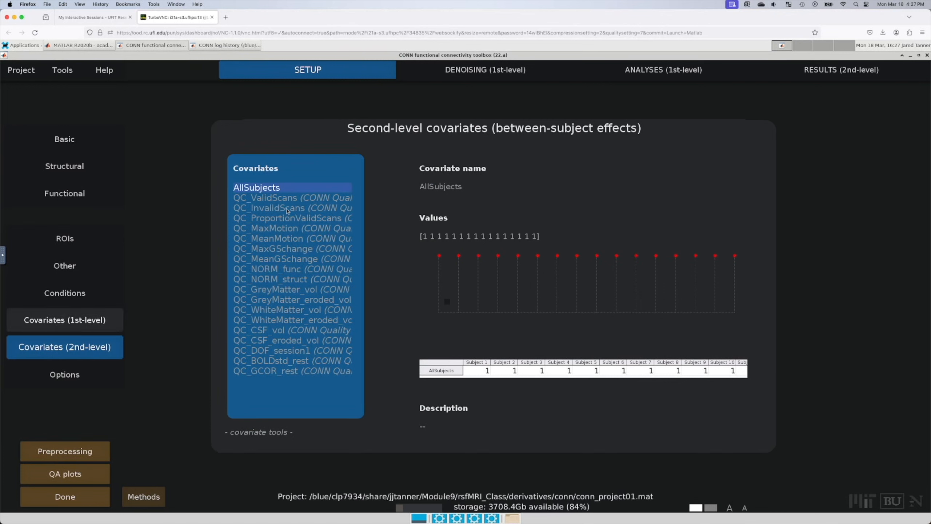
click(297, 200)
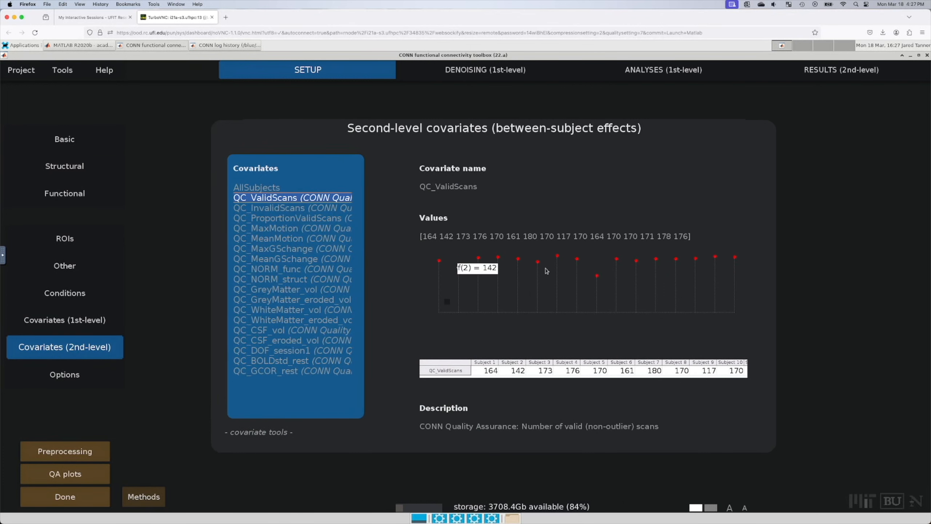
mouse_move(597, 275)
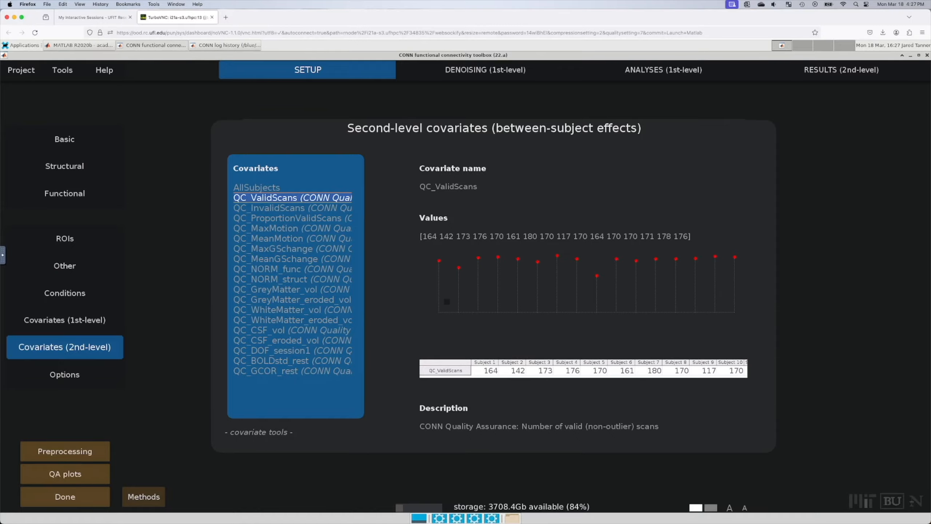
Step: Delete the sub-CON03 and sub-PAT01 rows from the participants sheet
drag(930, 60, 426, 81)
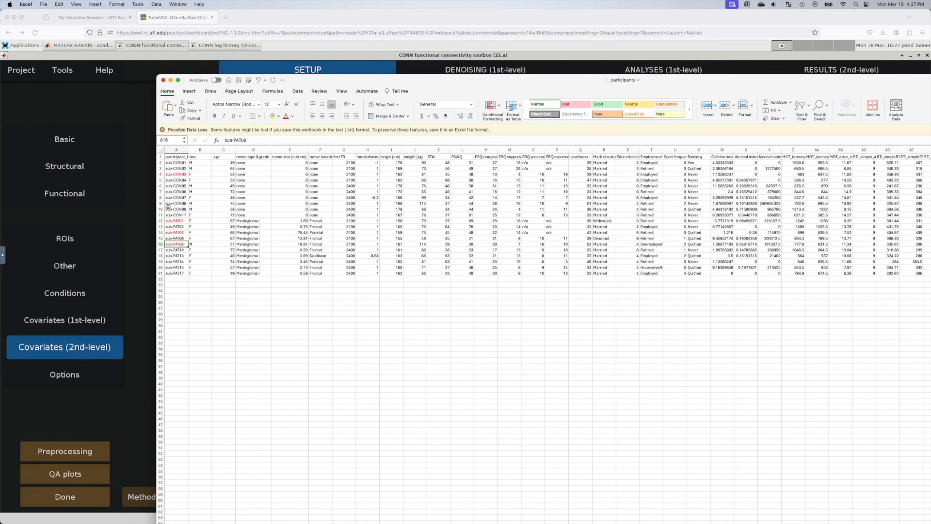
click(159, 174)
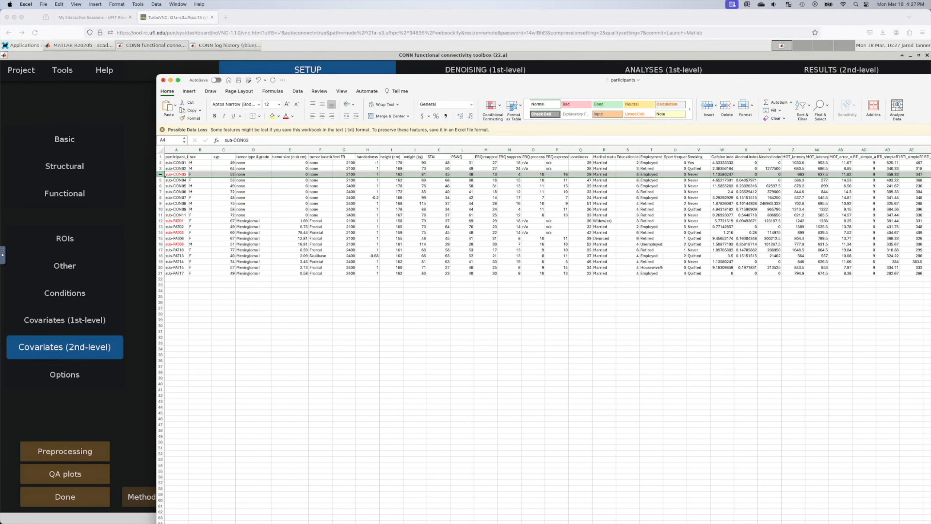
right_click(160, 174)
click(181, 219)
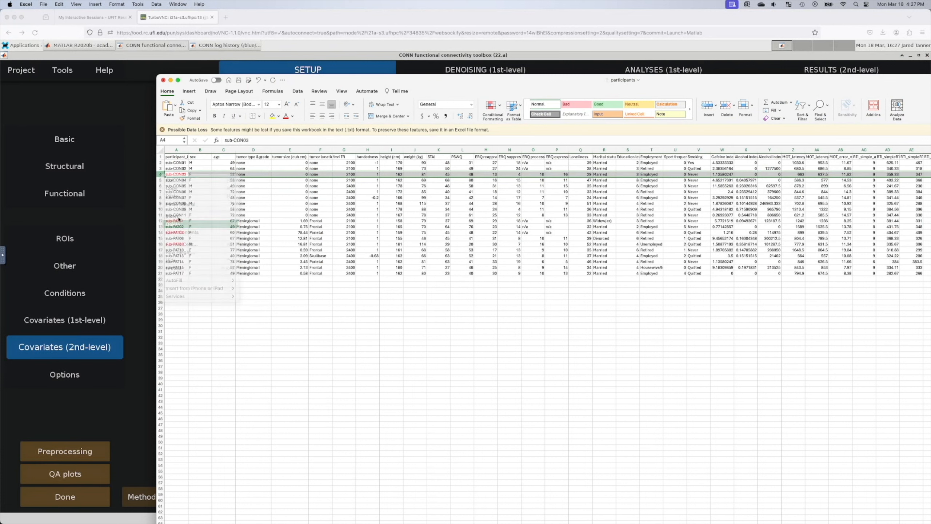
click(159, 215)
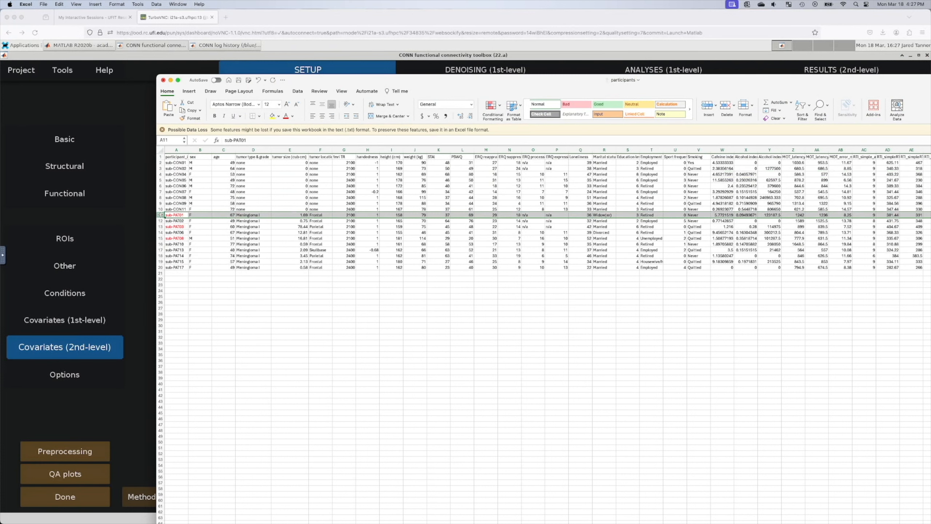
right_click(160, 215)
click(174, 264)
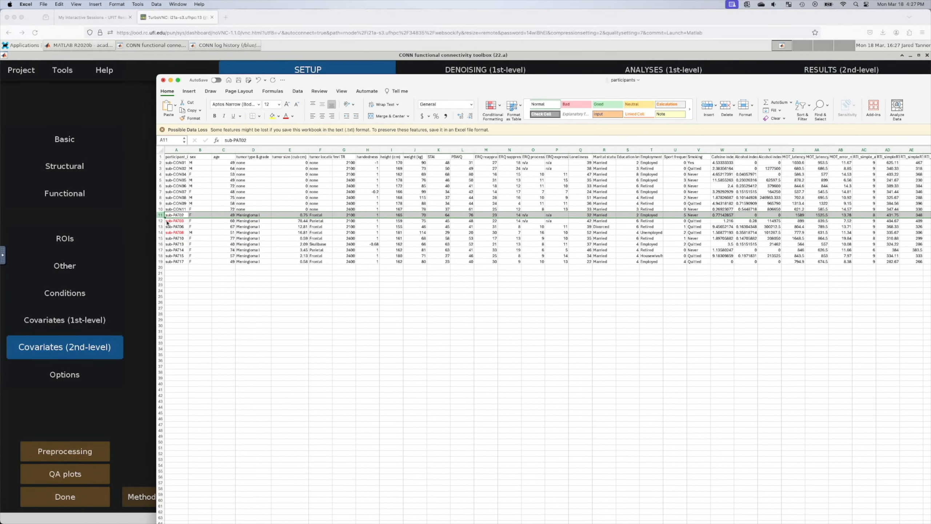
Step: Delete the sub-PAT03 and sub-PAT08 rows, then select the 16 ages in C2:C17
click(161, 221)
right_click(161, 221)
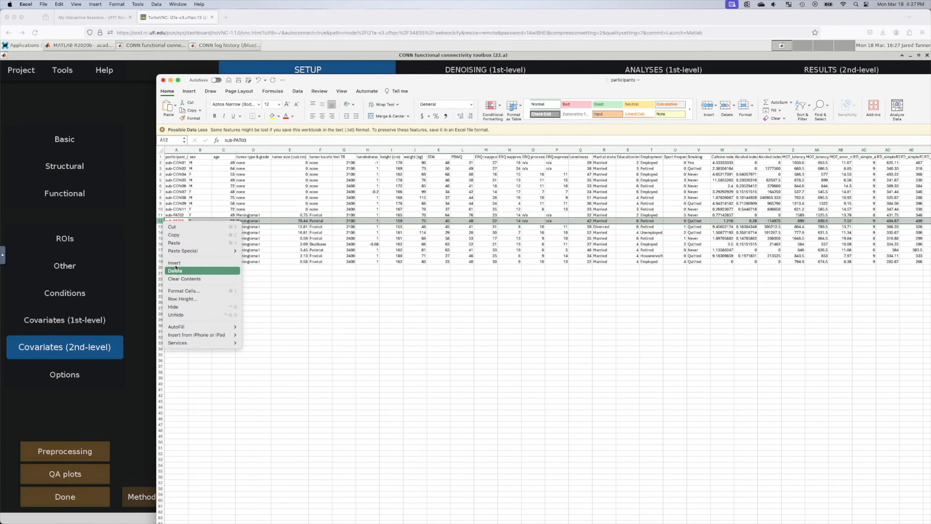
click(174, 270)
click(160, 227)
right_click(160, 226)
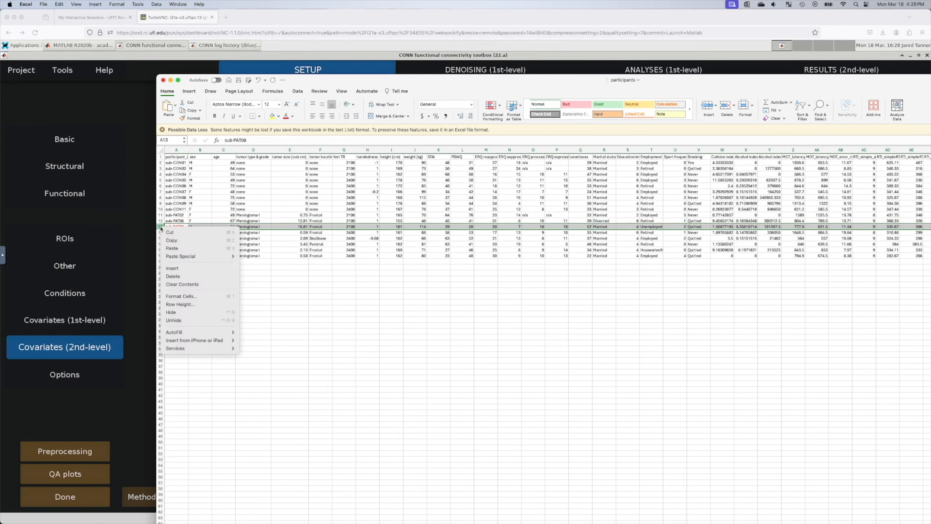
click(174, 276)
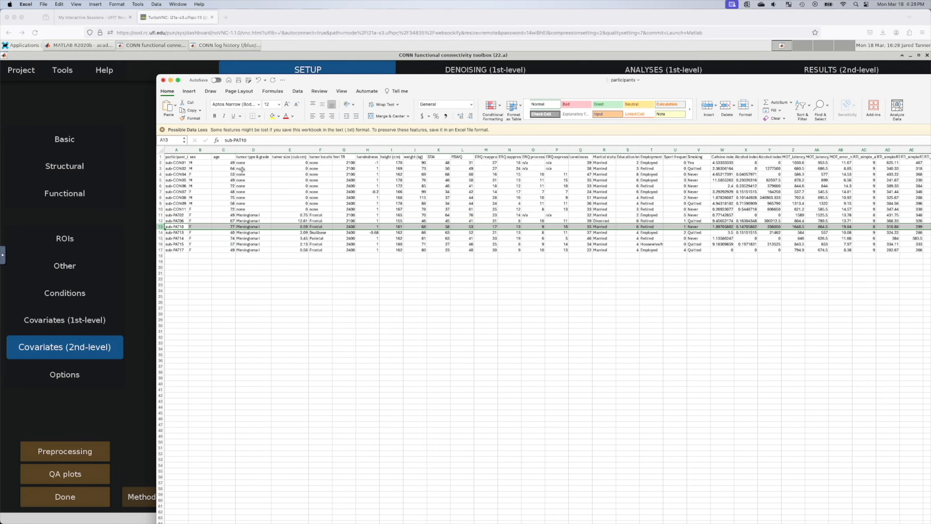
drag(225, 163, 224, 250)
key(ctrl+c)
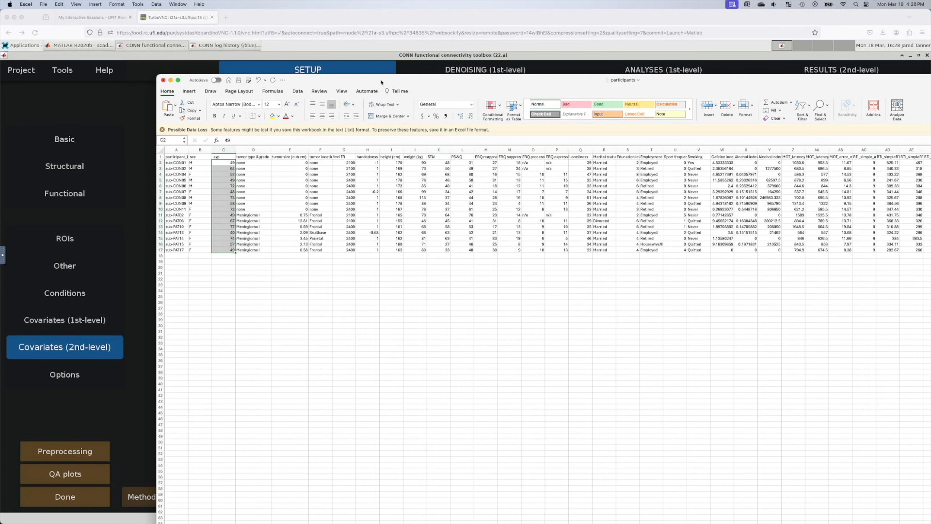
drag(390, 78, 930, 138)
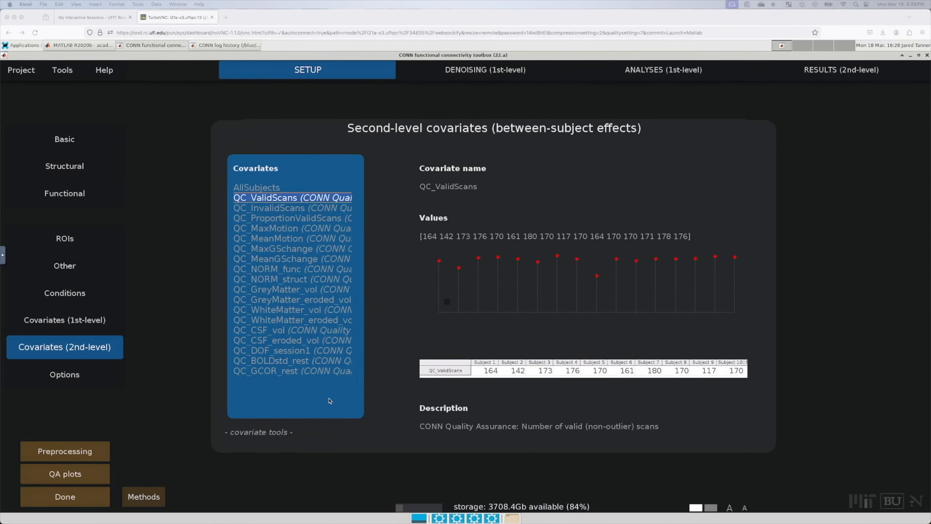
Step: Create a new second-level covariate named 'age' and clear its default zero values
click(277, 391)
click(277, 391)
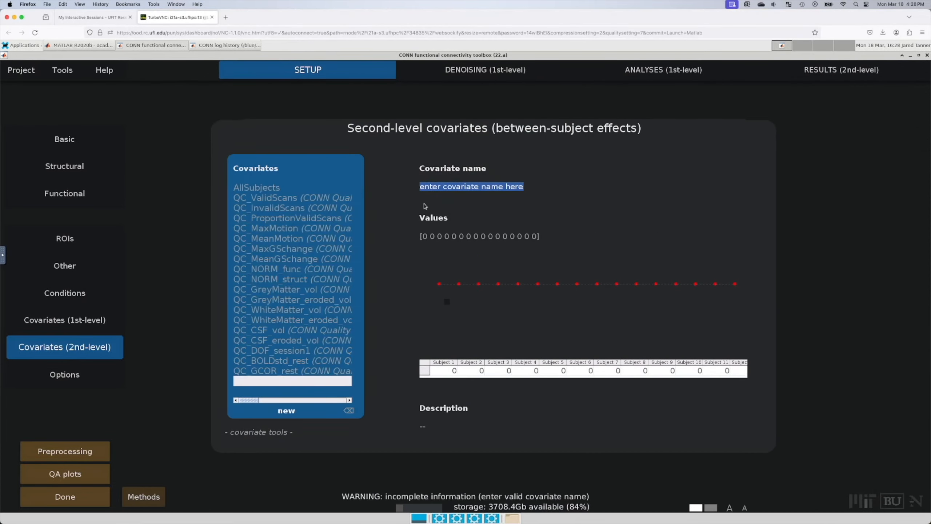
text(age)
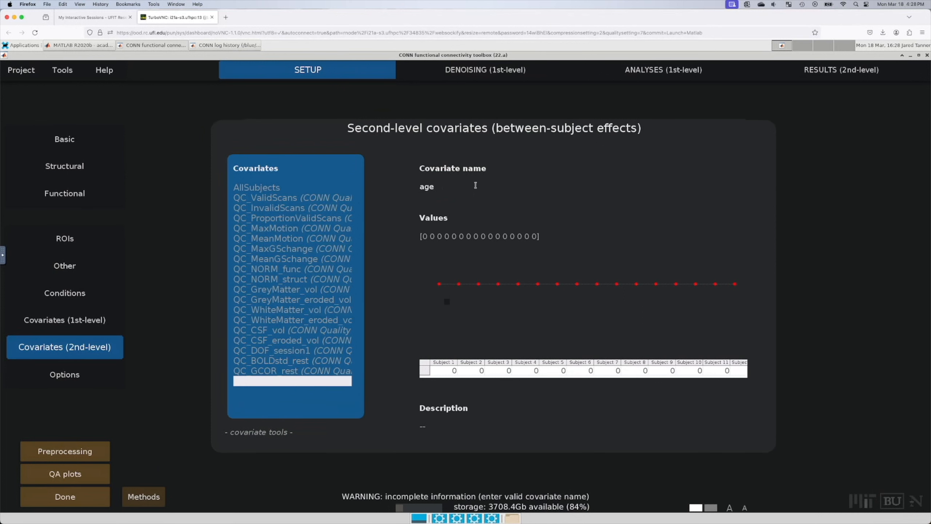
drag(539, 236, 419, 236)
key(BackSpace)
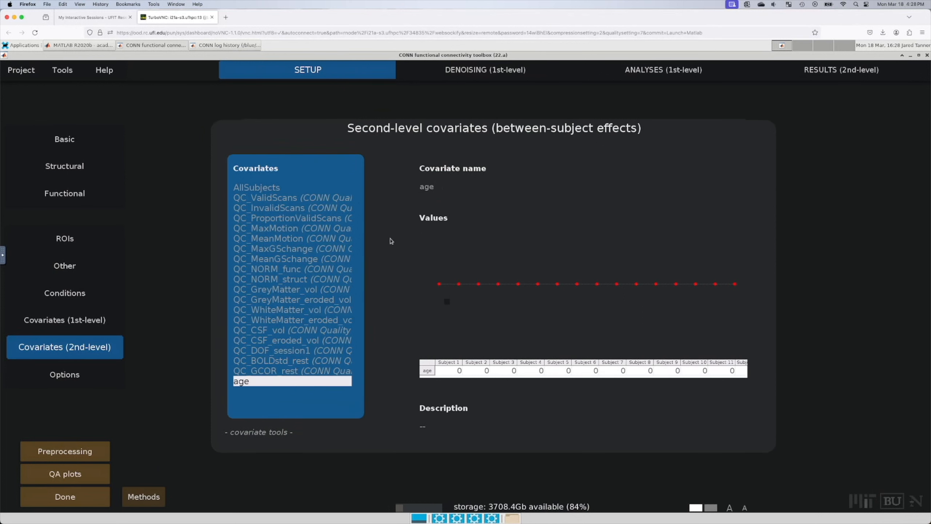
Step: Load the copied ages into the noVNC remote clipboard, replacing its old text
click(3, 255)
click(8, 272)
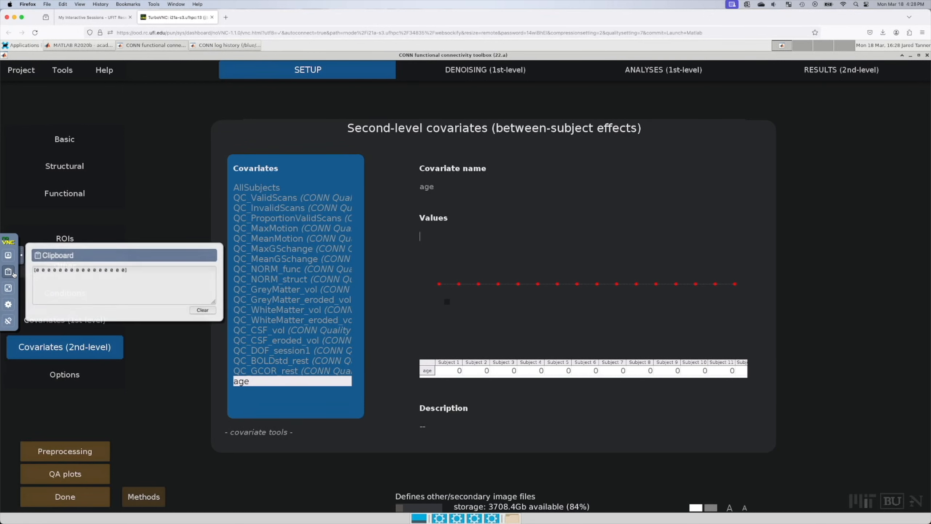
click(204, 309)
click(154, 281)
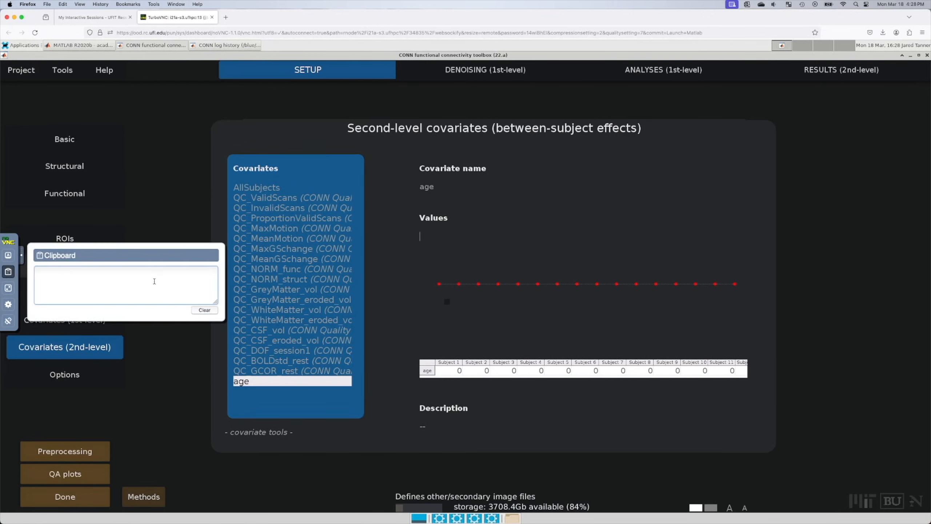
key(super+v)
scroll(154, 281, up, 5)
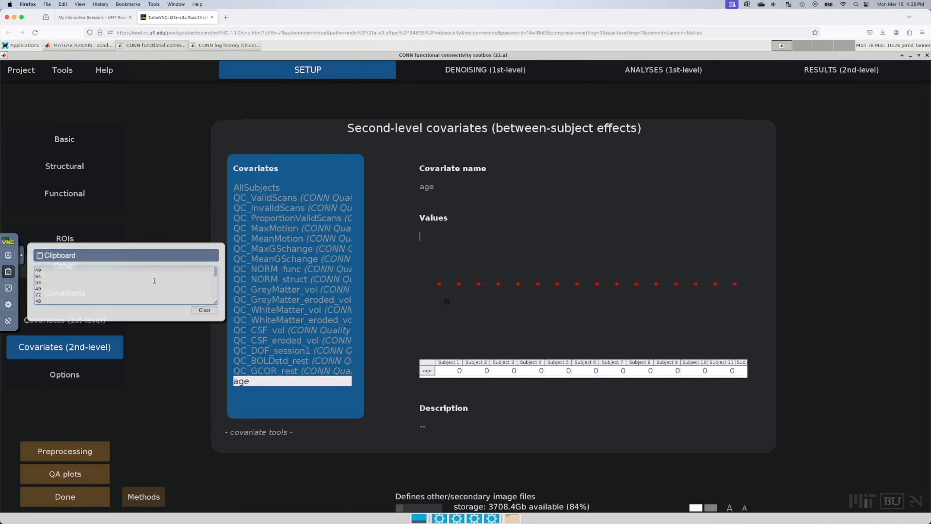
scroll(154, 281, down, 5)
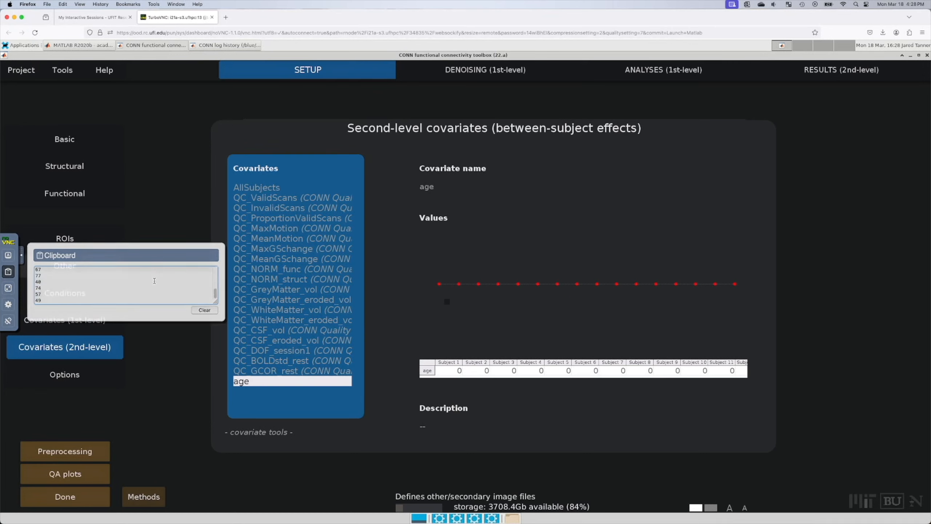
Step: Paste the 16 ages (40–77) into the age covariate's values, then bring Excel back
click(430, 236)
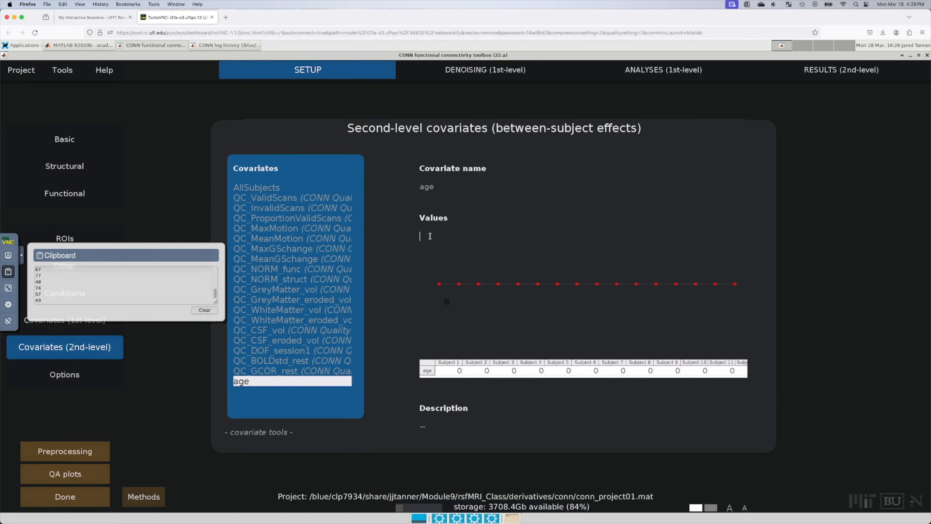
key(ctrl+v)
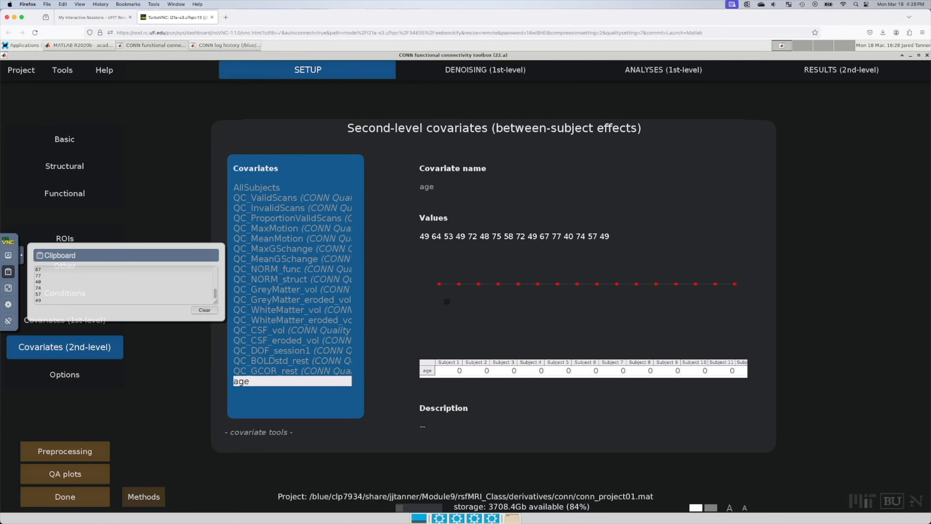
key(Return)
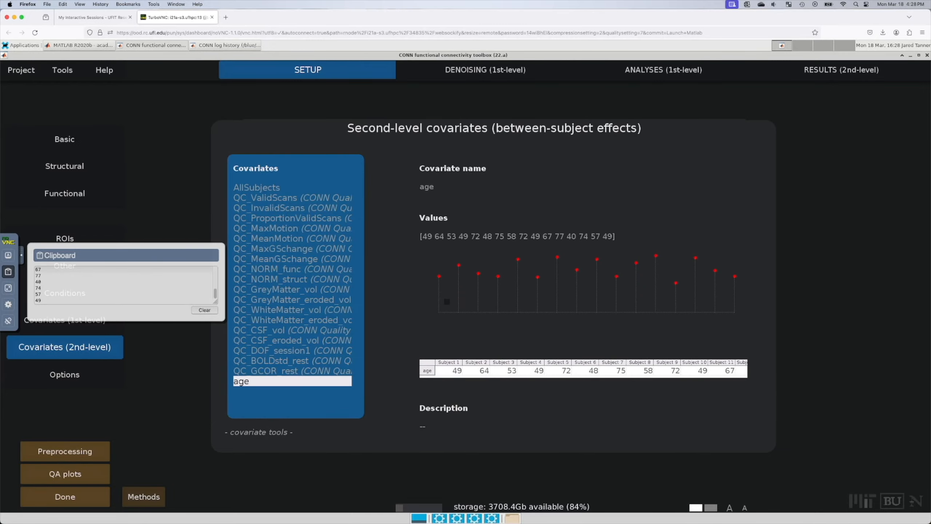
key(super+Tab)
drag(685, 135, 477, 86)
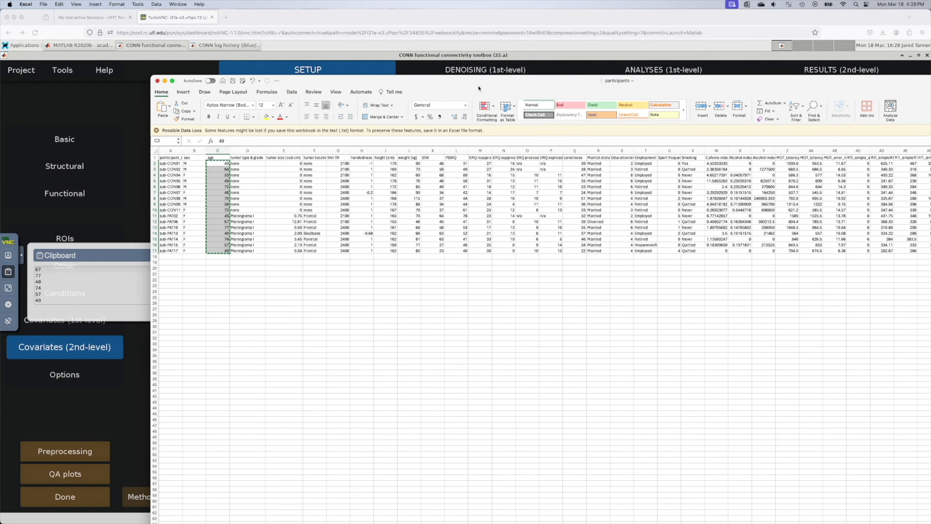
Step: Select the tumor type & grade column and look through its column and insert options
click(281, 284)
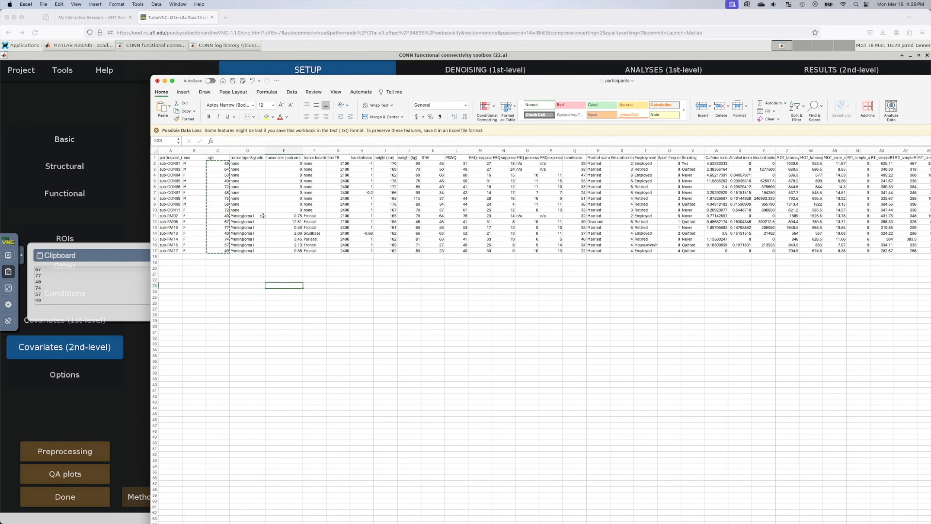
click(250, 151)
right_click(250, 151)
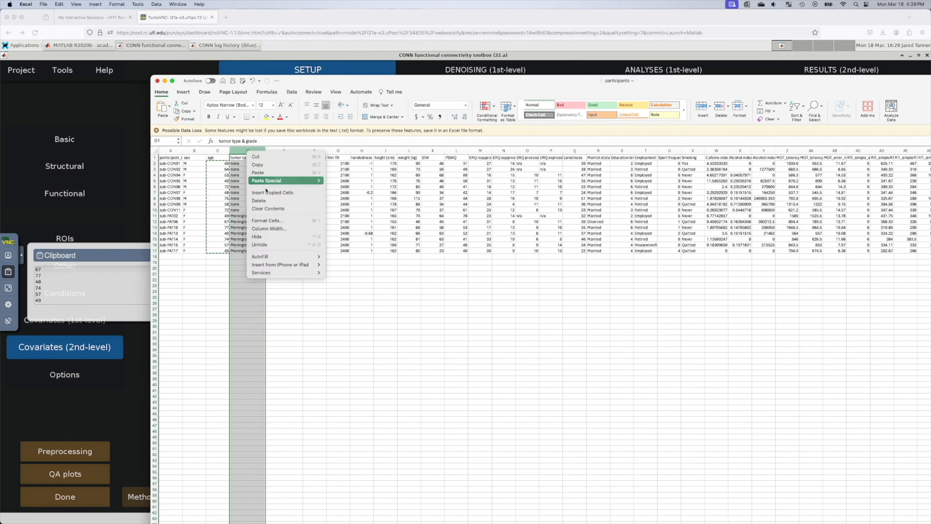
click(358, 342)
click(284, 314)
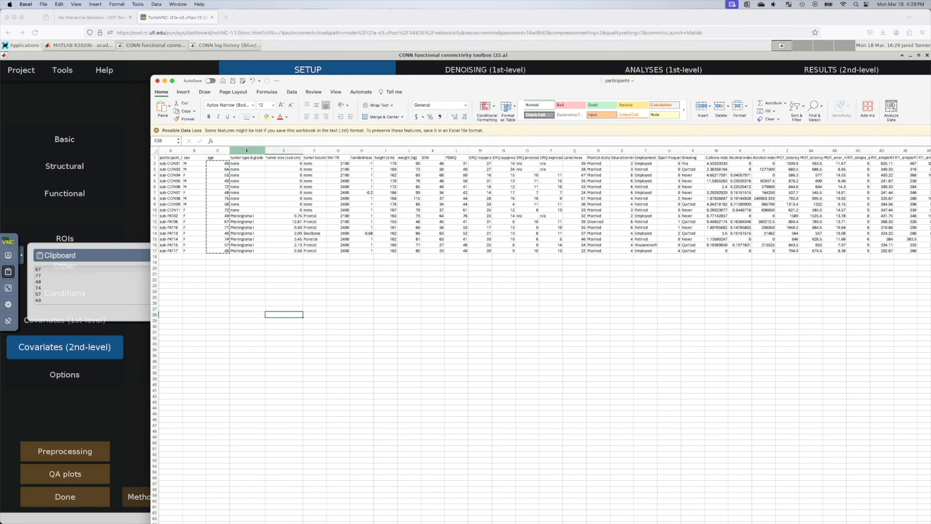
click(246, 150)
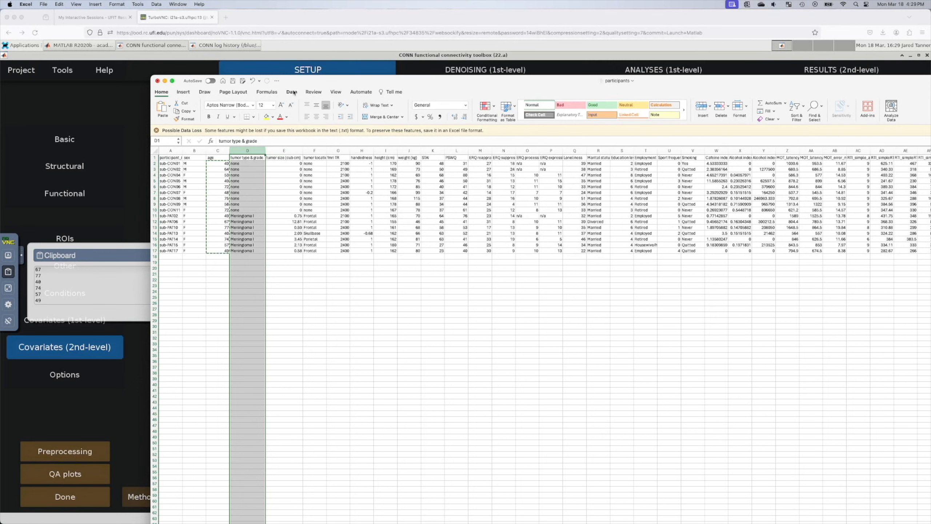
click(183, 92)
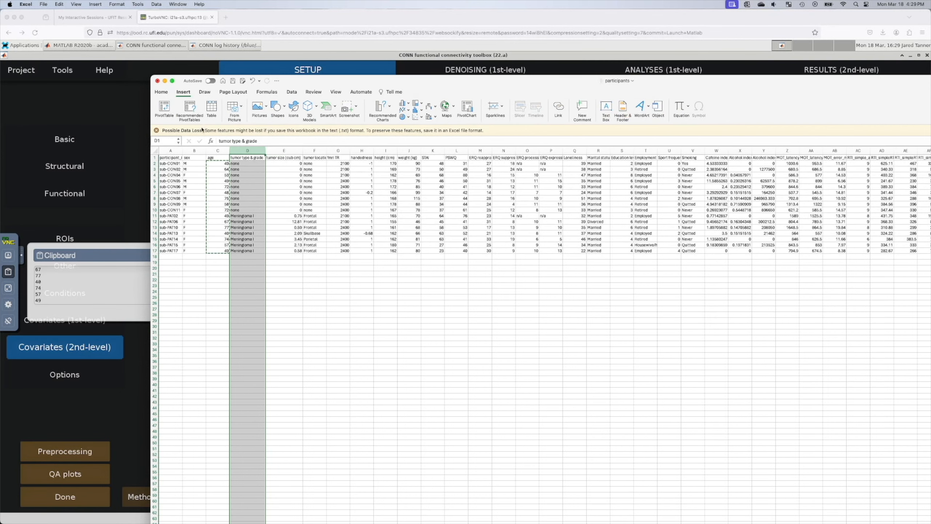
click(385, 366)
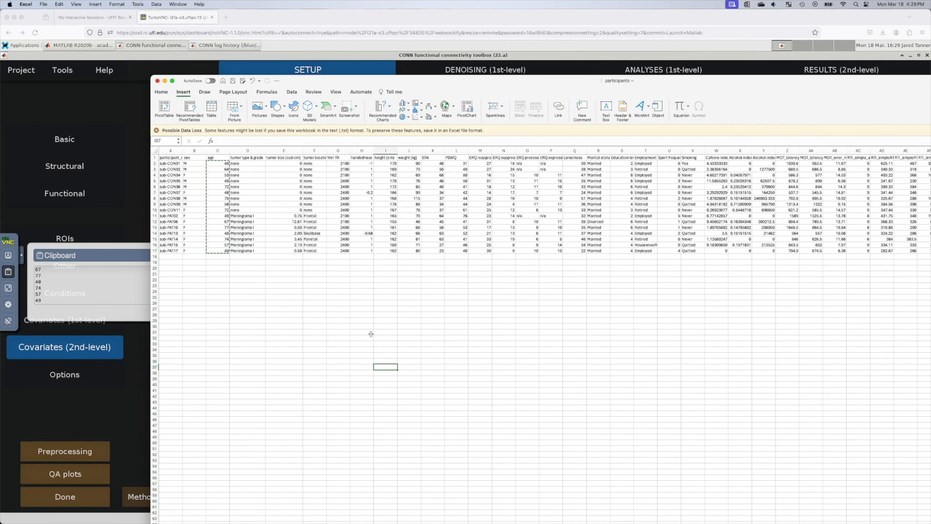
Step: Paste the ages below the table and insert a blank column before tumor type & grade
click(322, 351)
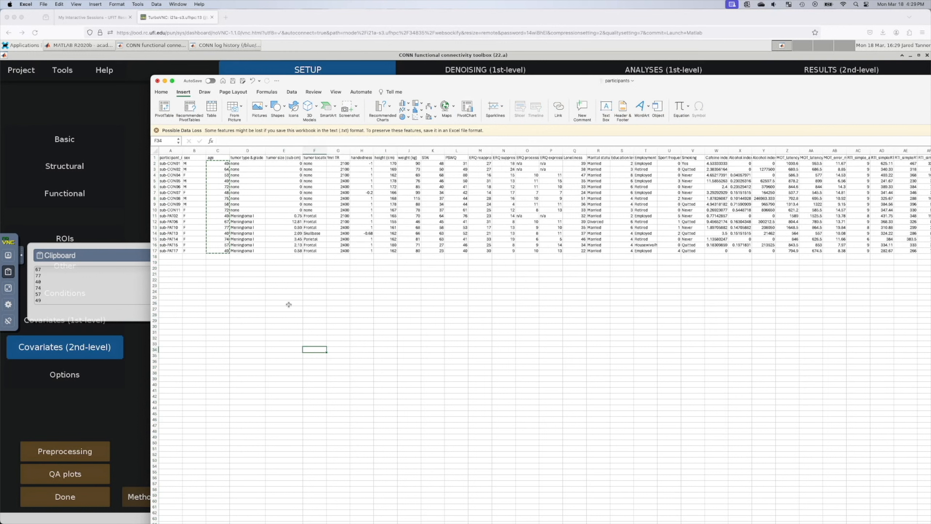
key(super+v)
click(247, 303)
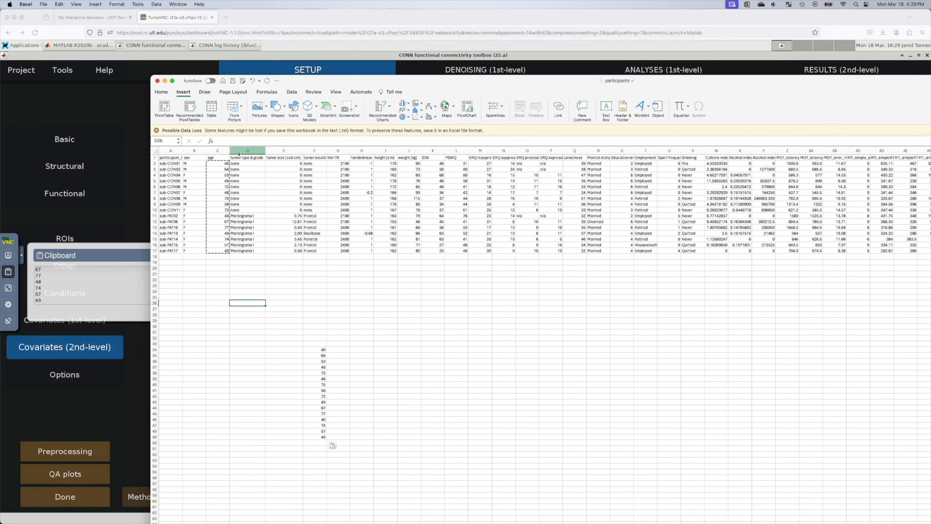
right_click(237, 150)
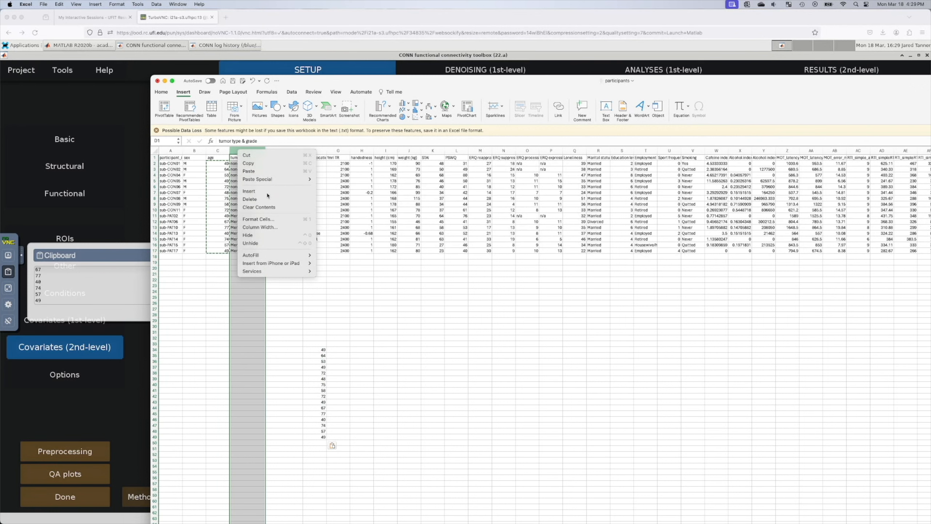
click(279, 193)
Step: Clear the stray age values in G31:G53
click(343, 263)
drag(339, 332, 347, 460)
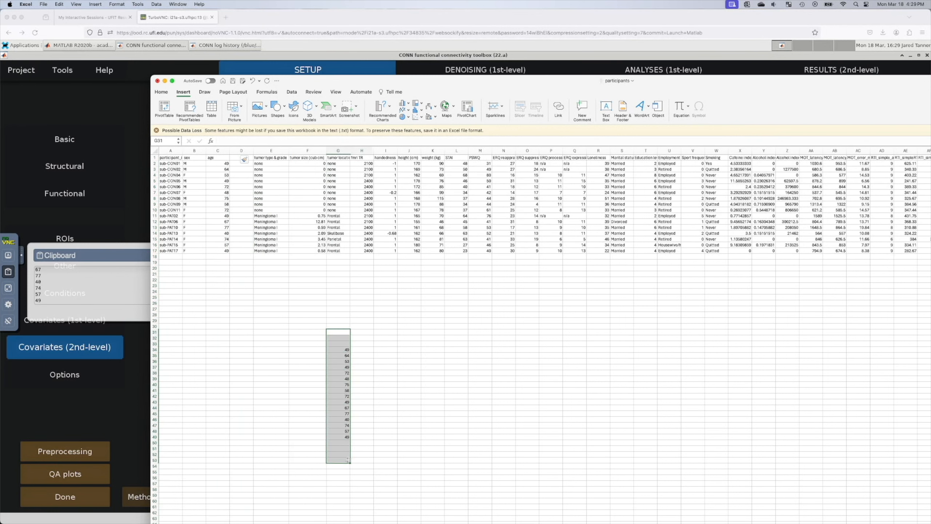
key(Delete)
click(393, 409)
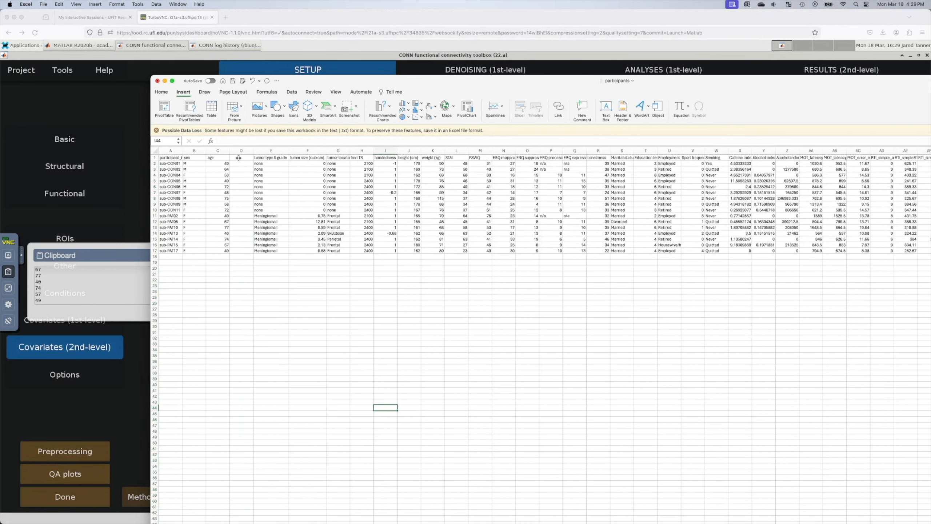
Step: Head column D 'group' and enter 0 for the control rows and 1 for the patient rows
click(234, 158)
text(group)
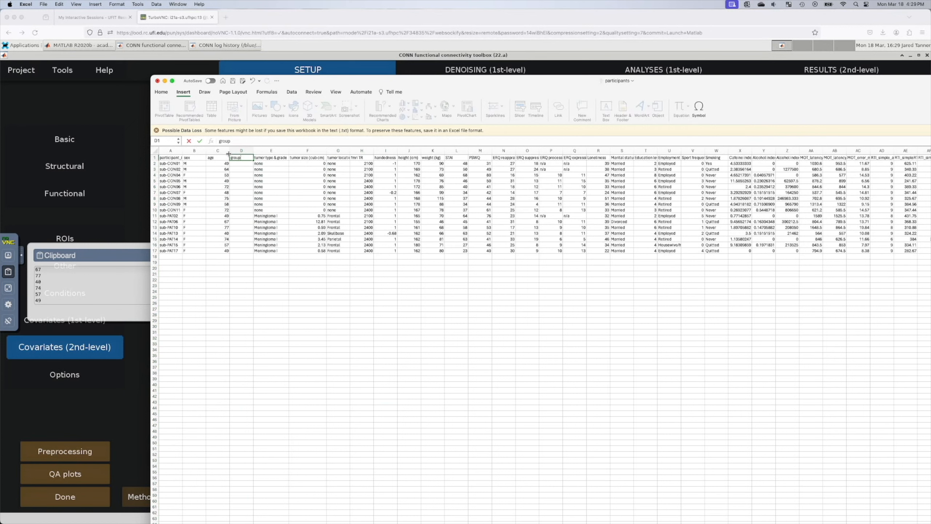
click(245, 163)
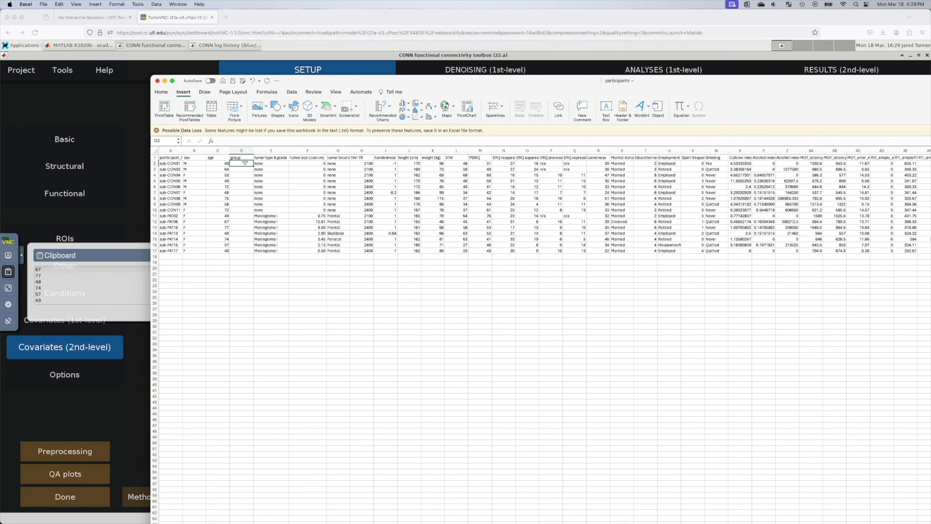
text(0 0 0 0 0 00)
key(Return)
text(0)
key(Return)
text(0)
key(Return)
text(0)
key(Return)
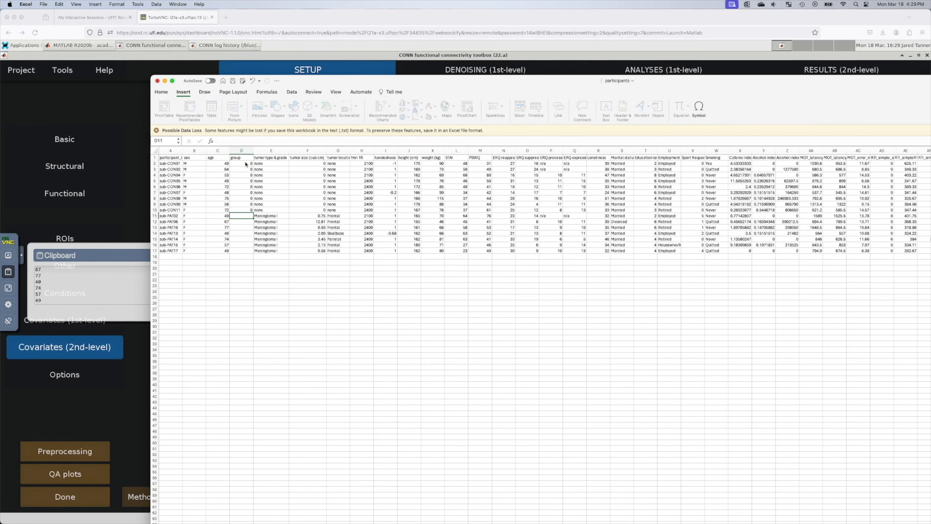
text(1)
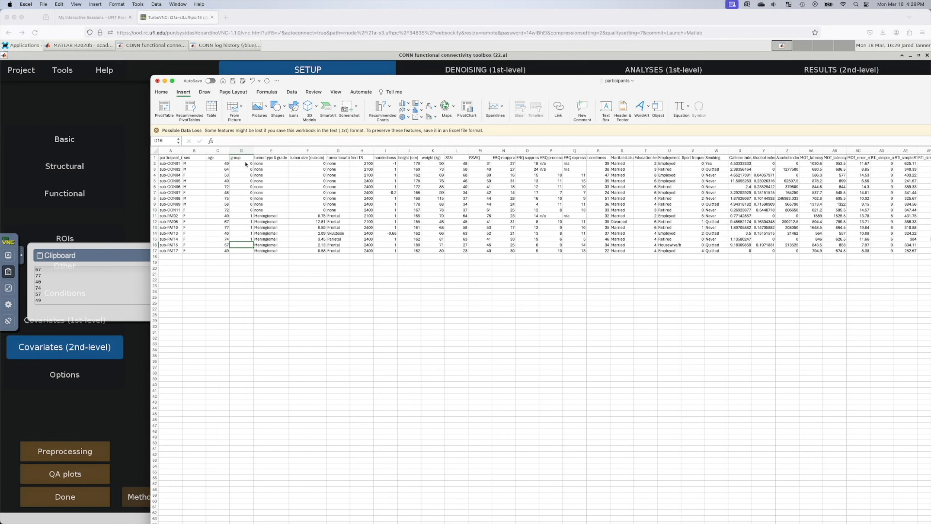
text( 1 1 1 1 1 1)
double_click(232, 157)
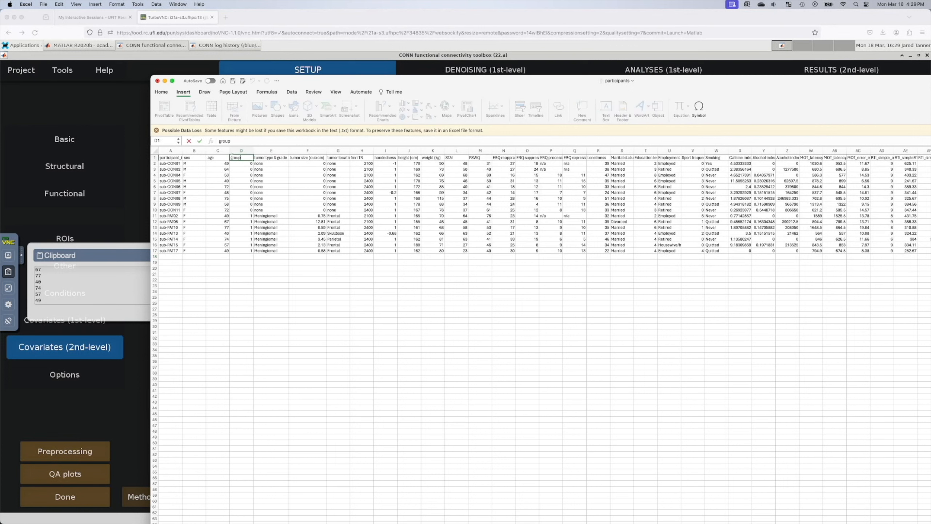
click(271, 150)
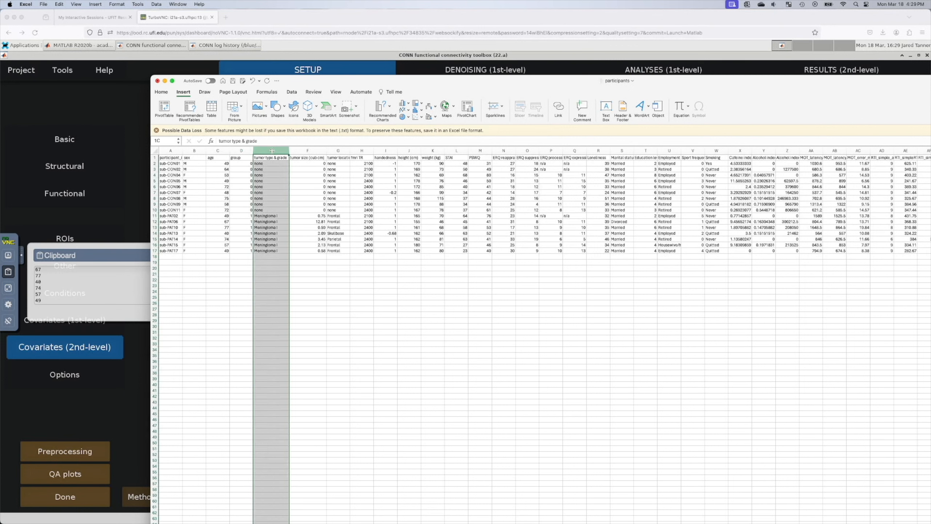
Step: Insert two empty columns at E and F
right_click(272, 150)
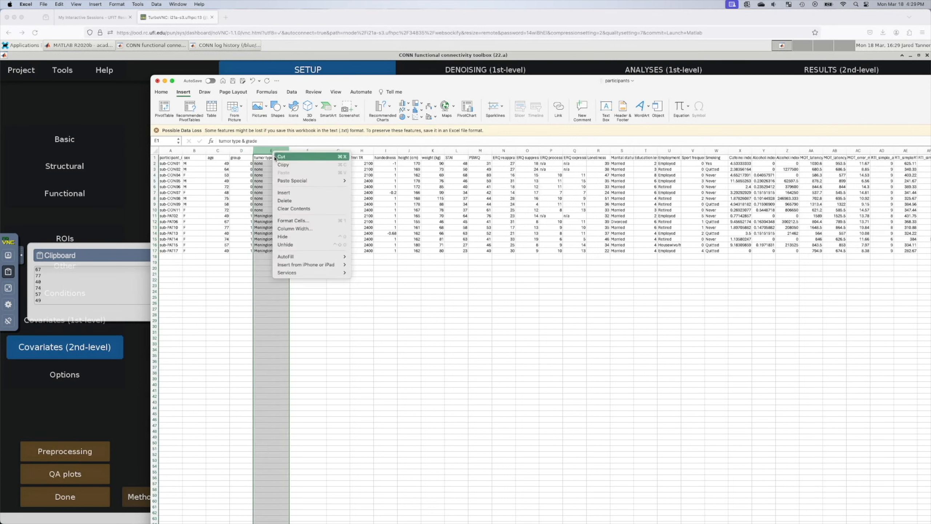
click(302, 193)
click(305, 150)
right_click(306, 151)
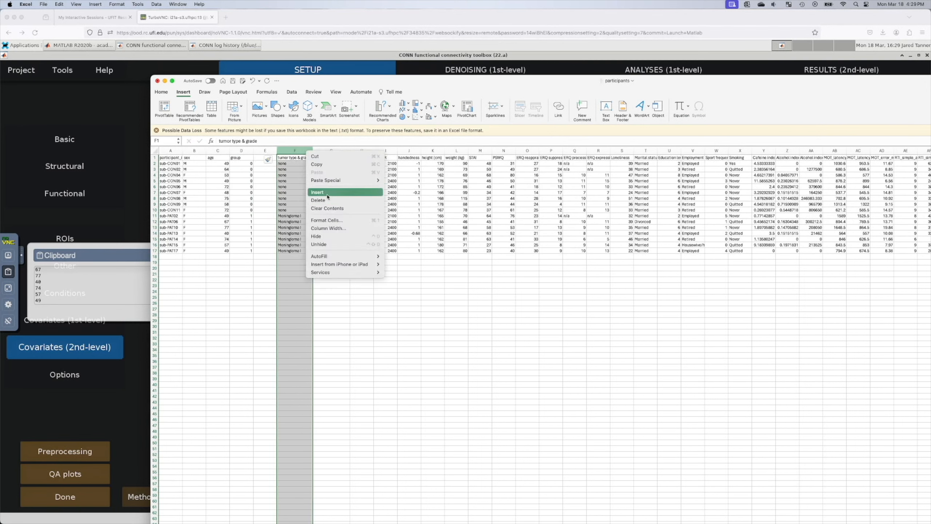
click(327, 194)
click(289, 192)
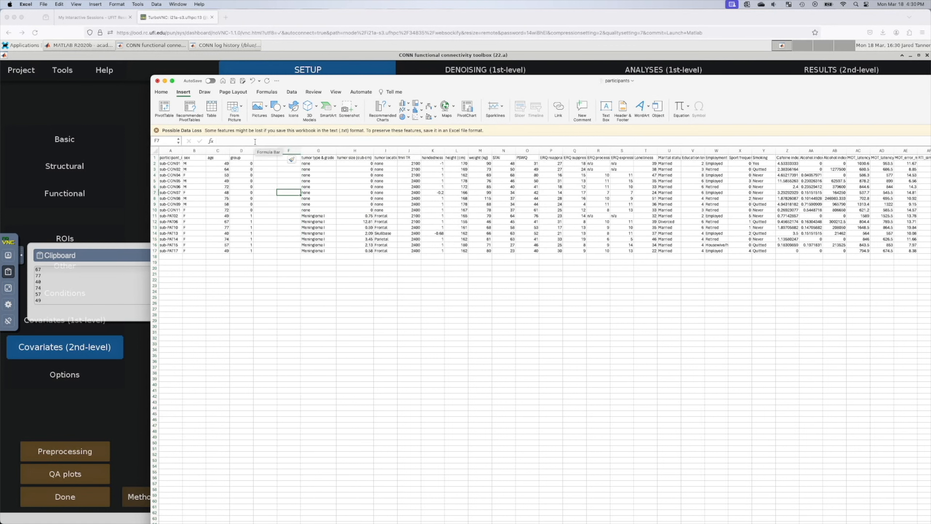
Step: Name the new columns tumor_group and control_group and widen them to fit
click(264, 159)
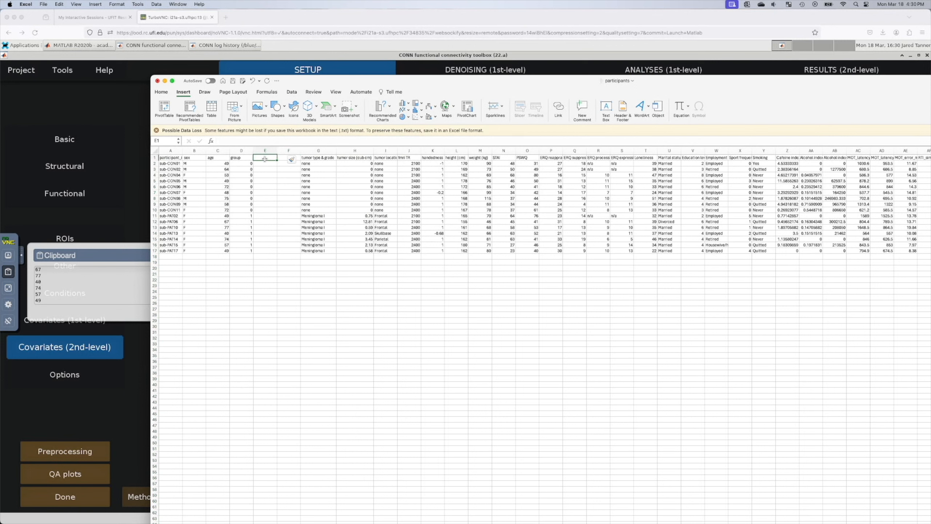
text(tumor_gr)
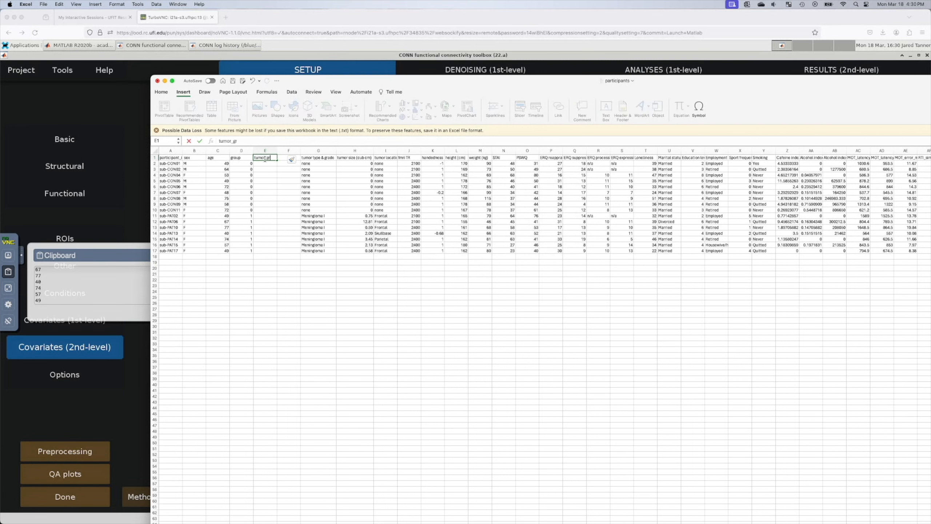
text(oup)
key(Tab)
text(contro)
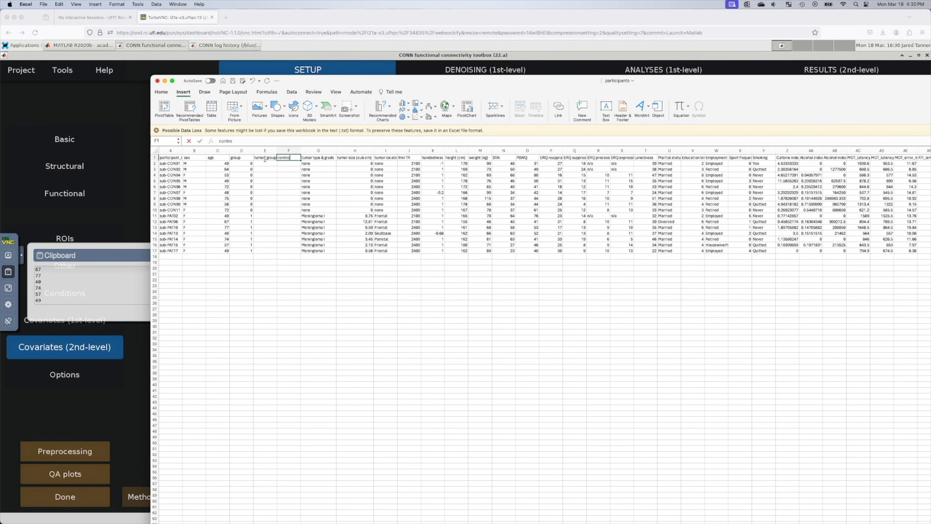
text(l_group)
key(Return)
drag(278, 150, 279, 150)
click(282, 203)
double_click(303, 150)
Step: Copy the group codes from D2:D17 into the tumor_group column starting at E2
click(249, 163)
drag(249, 163, 240, 251)
key(super+c)
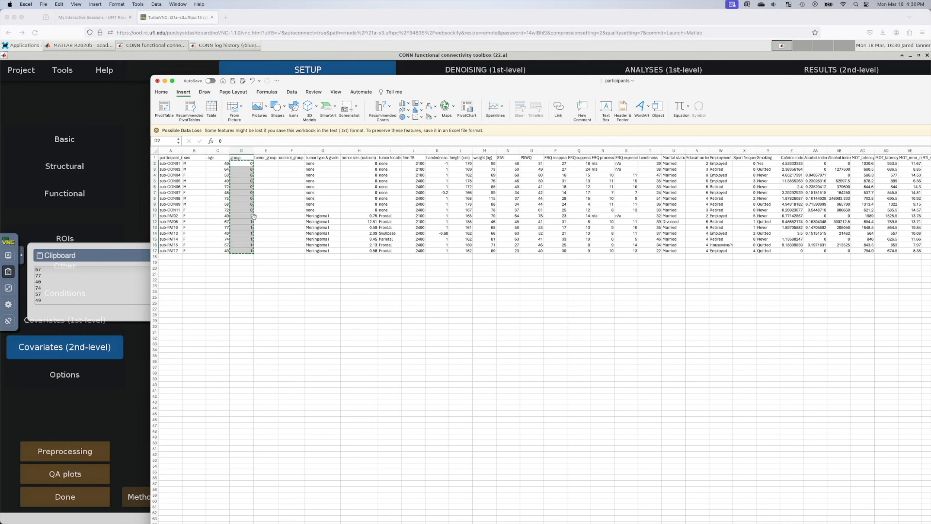
click(272, 165)
key(super+v)
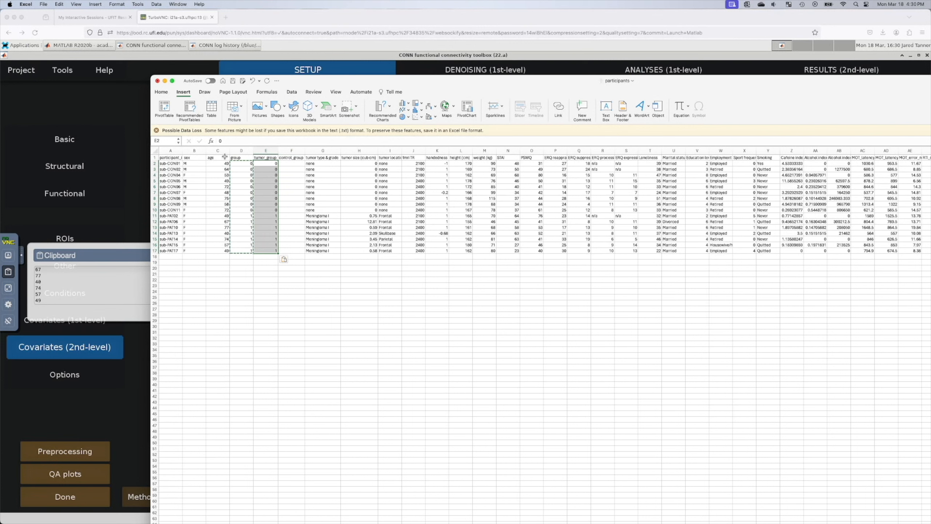
Step: Fill control_group with 1s for the controls and 0s for the patients
click(293, 198)
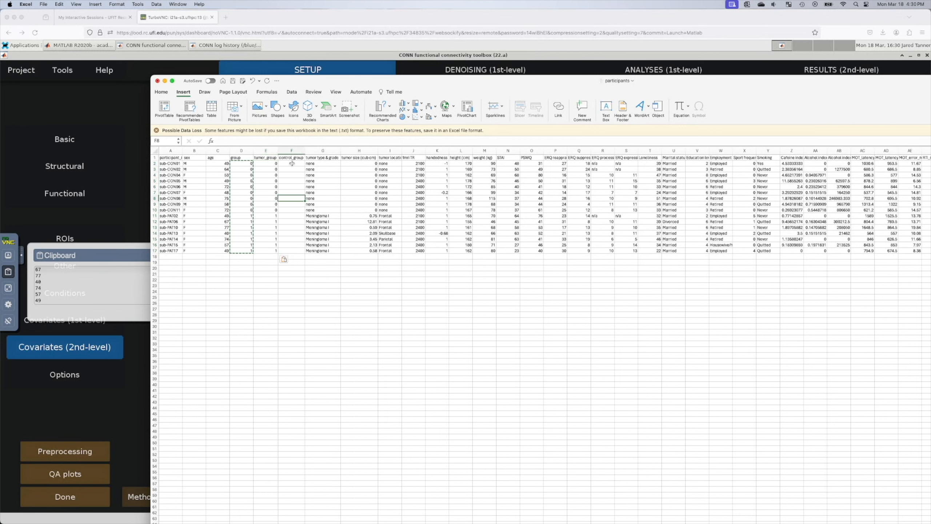
click(292, 163)
text(1)
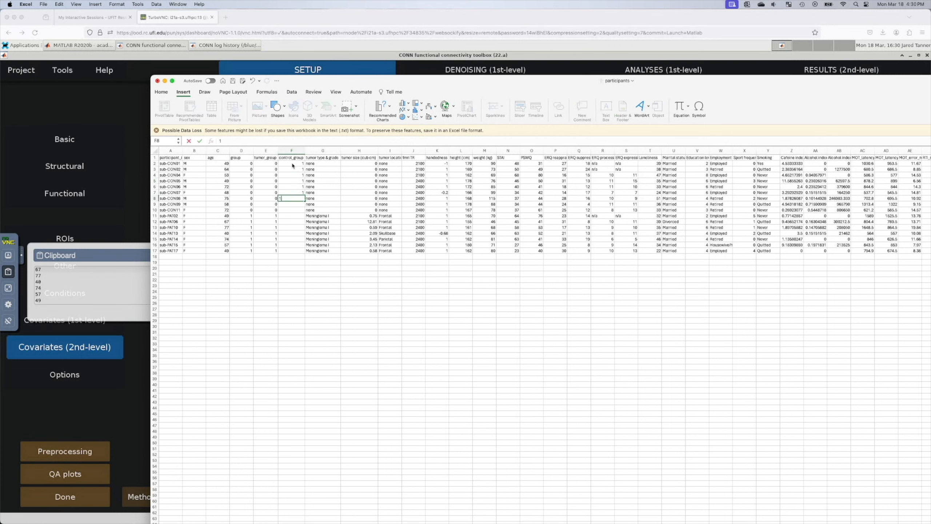
text( 1 1 1 1 1 1 1 1 1)
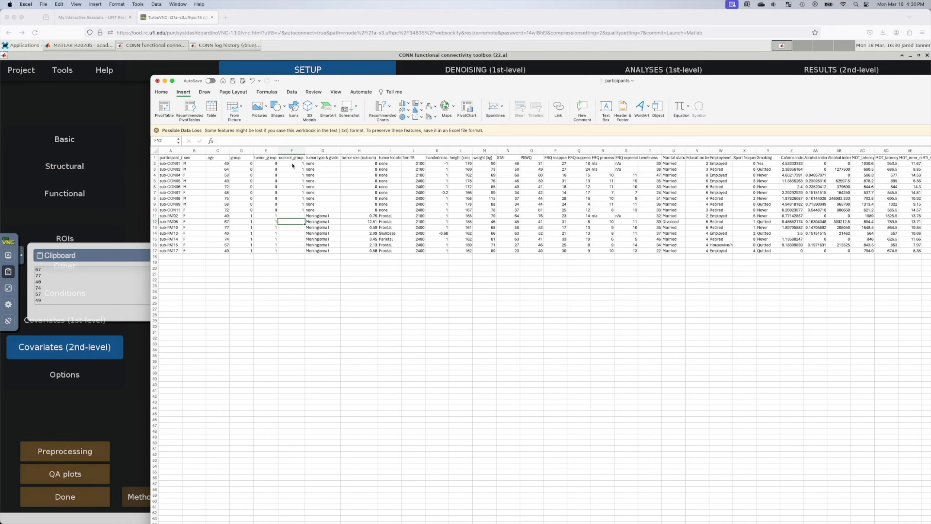
key(Up)
text(0 0 0 0 0 0 0)
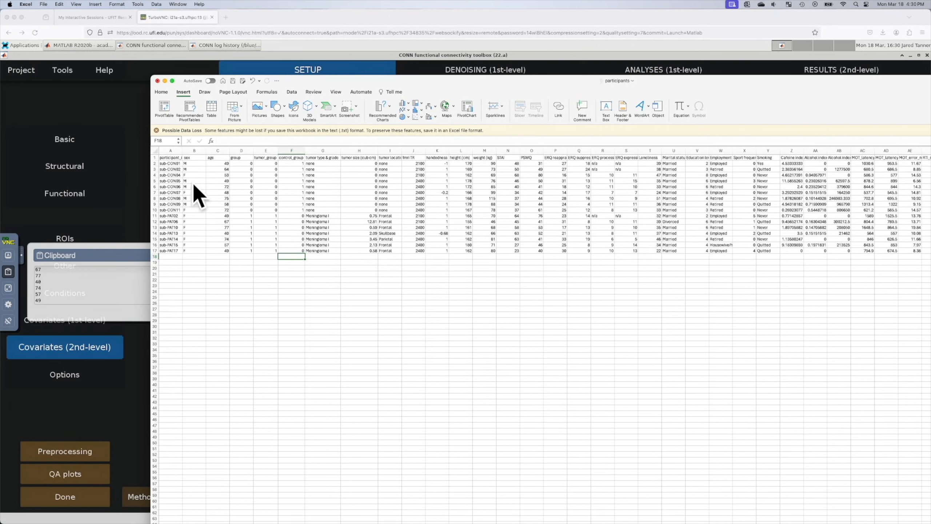
key(super+m)
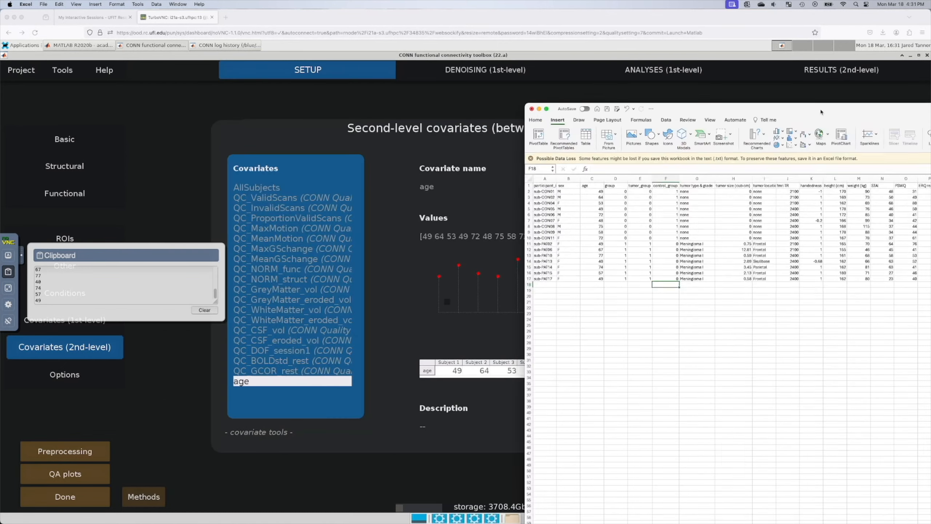
Step: Add a new second-level covariate named 'group' below age
click(272, 399)
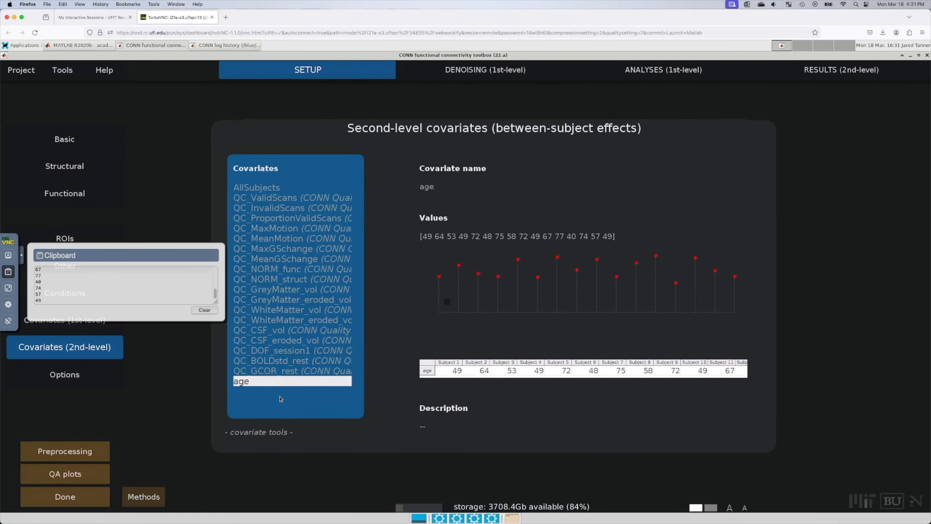
click(203, 310)
click(278, 400)
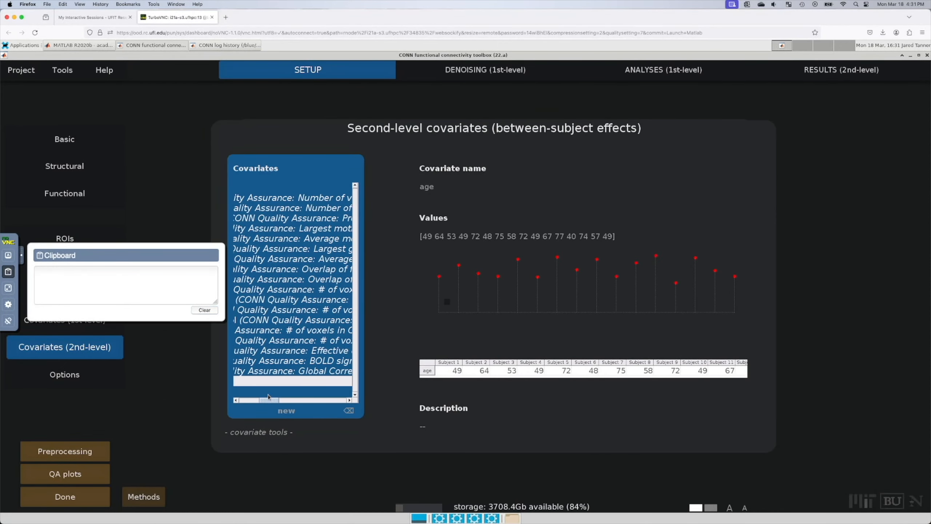
click(269, 394)
click(241, 400)
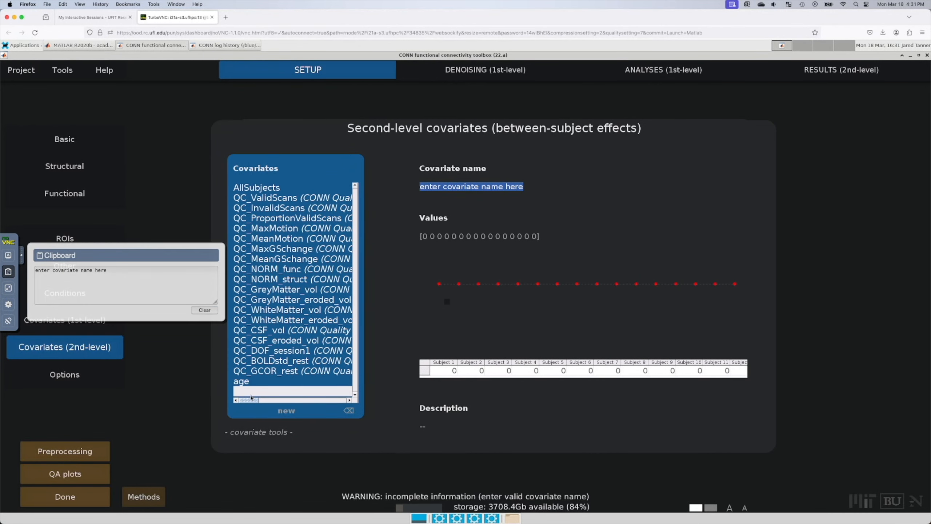
click(454, 187)
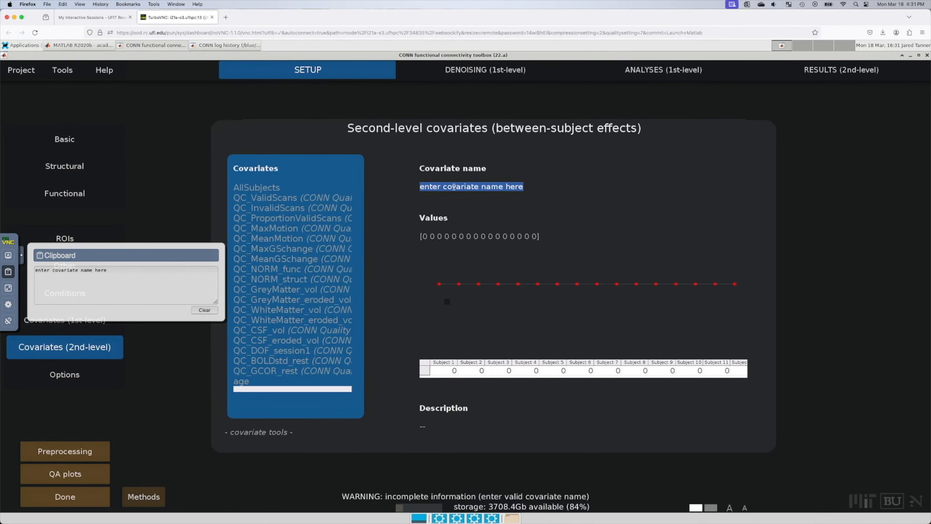
text(group)
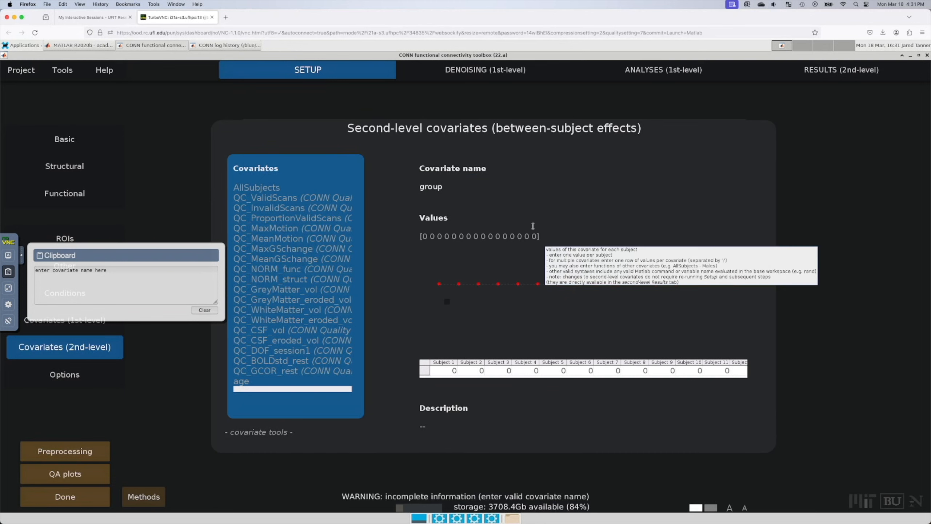
Step: Clear group's placeholder zeros and load the copied 0/1 codes into the remote clipboard
click(522, 235)
drag(549, 243, 381, 232)
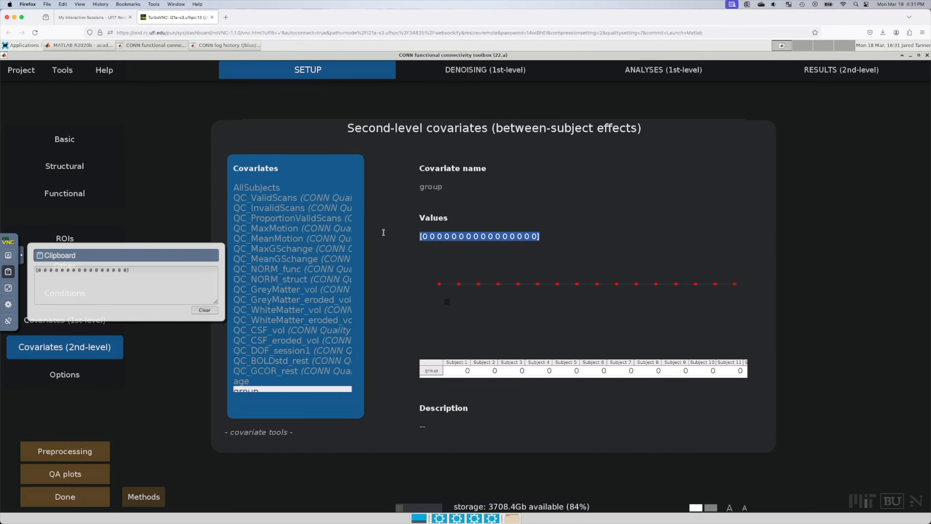
key(BackSpace)
click(204, 310)
key(super+Tab)
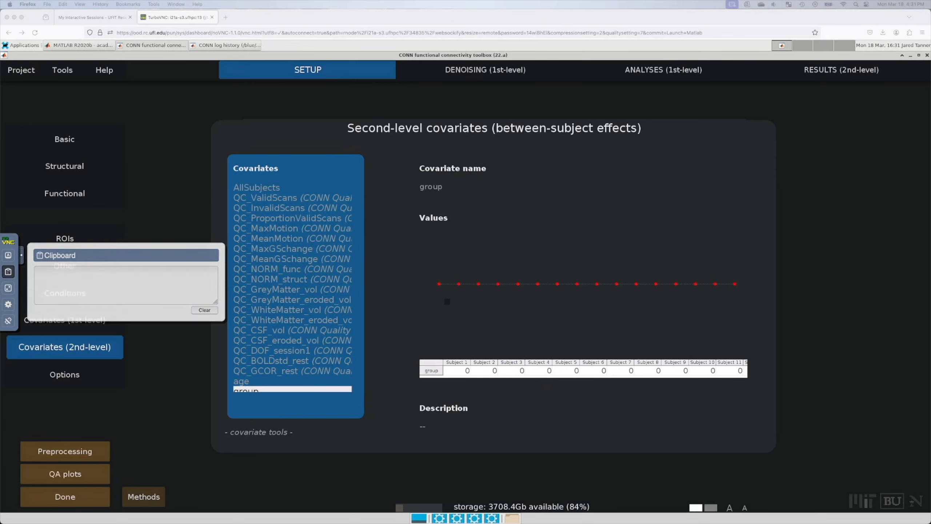
click(75, 283)
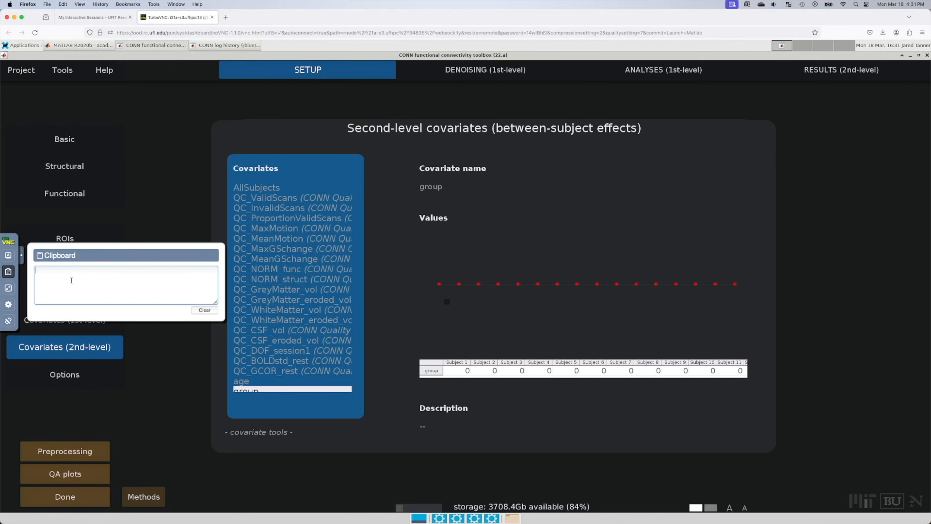
key(super+v)
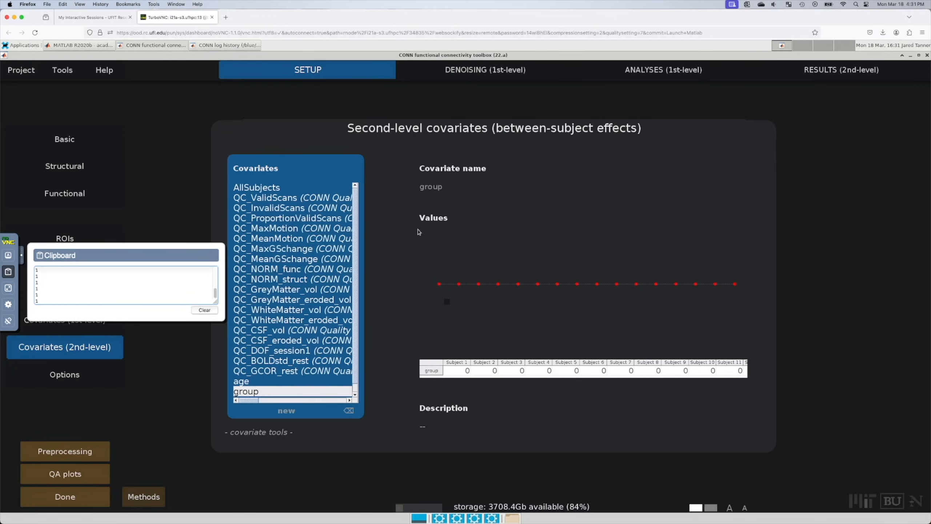
Step: Paste nine 0s and seven 1s into the group covariate's values and commit them
click(438, 236)
key(ctrl+v)
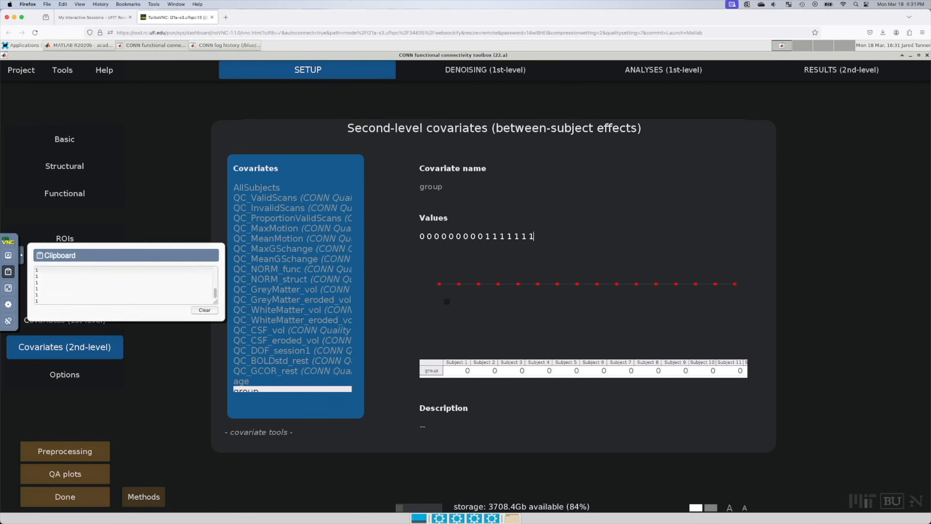
mouse_move(282, 405)
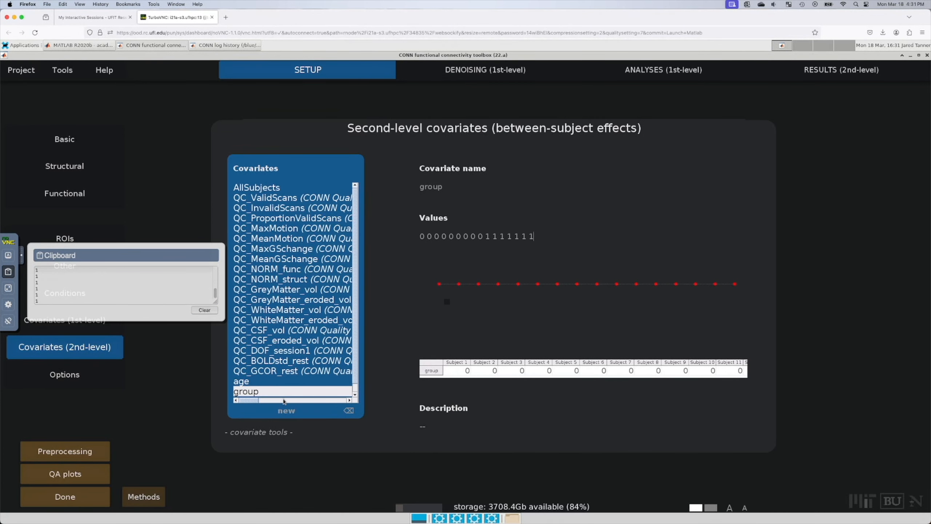
click(269, 391)
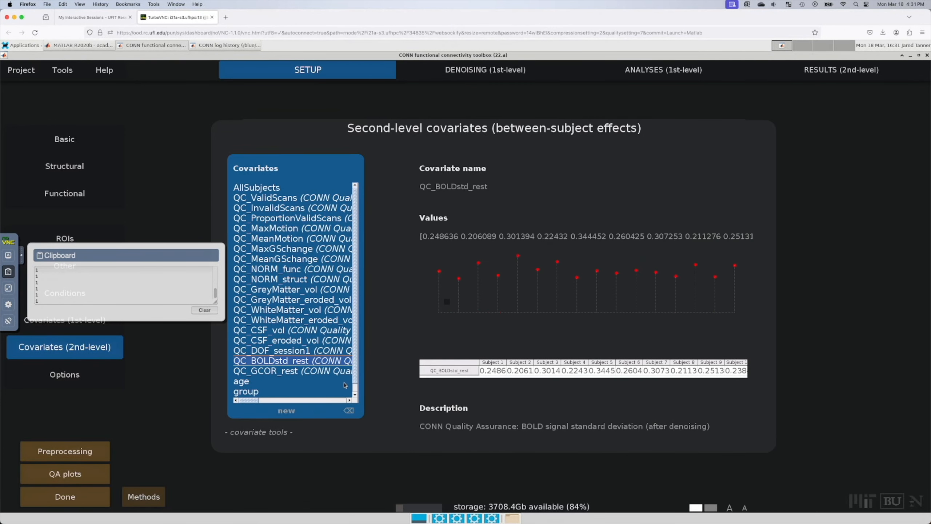
click(355, 395)
Step: Add a new blank covariate slot after group
click(269, 393)
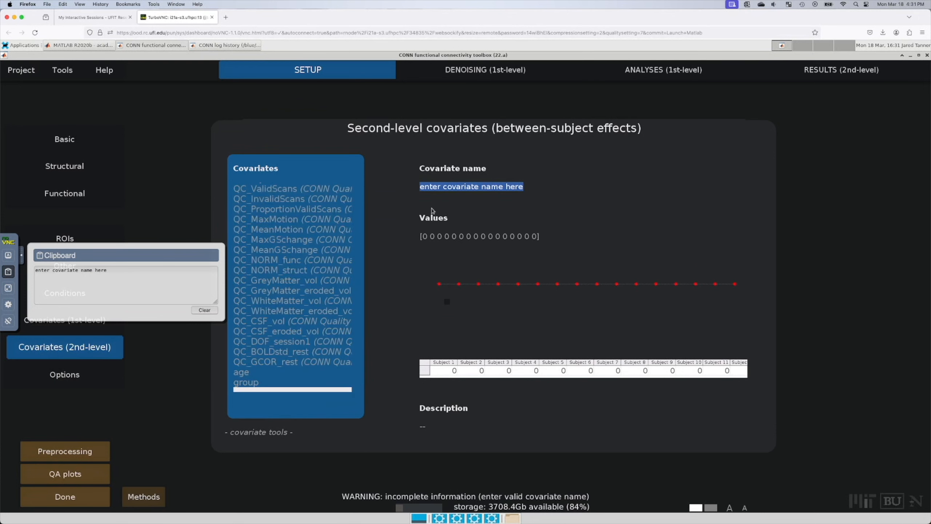
click(252, 383)
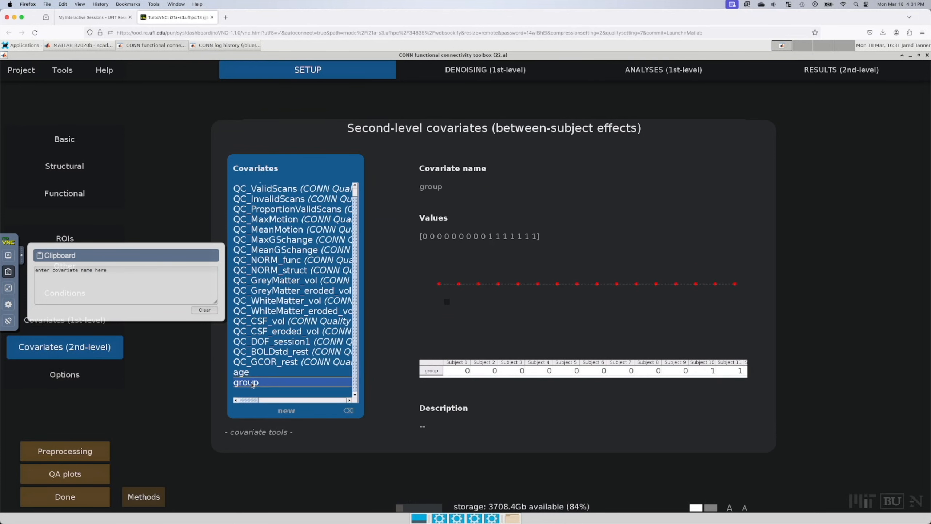
right_click(252, 384)
click(237, 393)
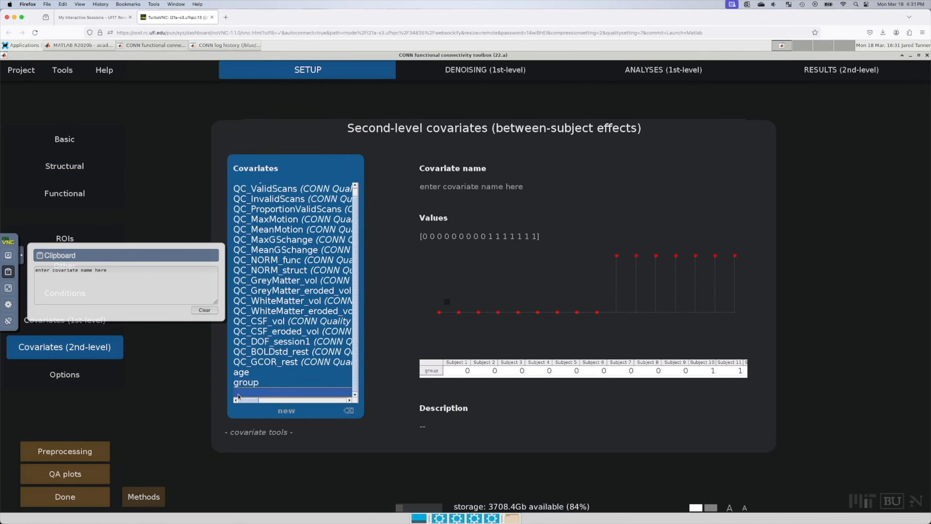
click(255, 432)
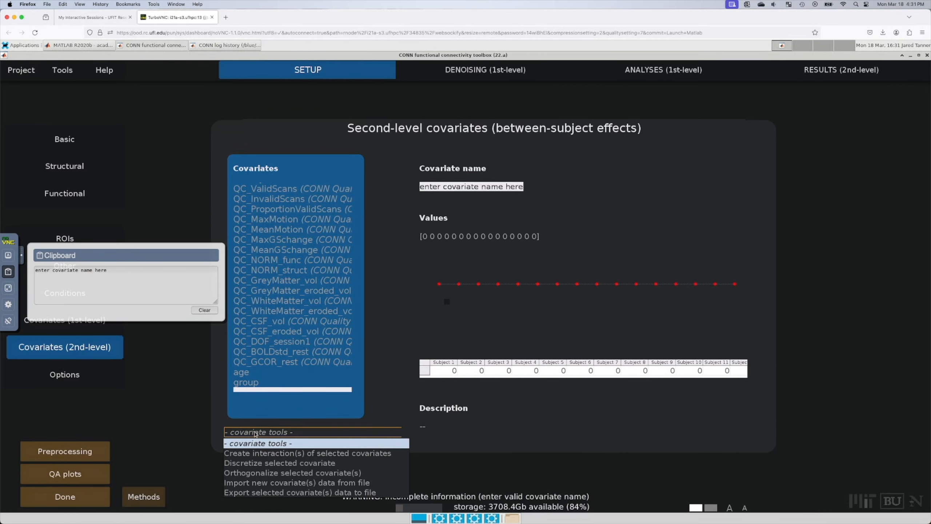
click(275, 431)
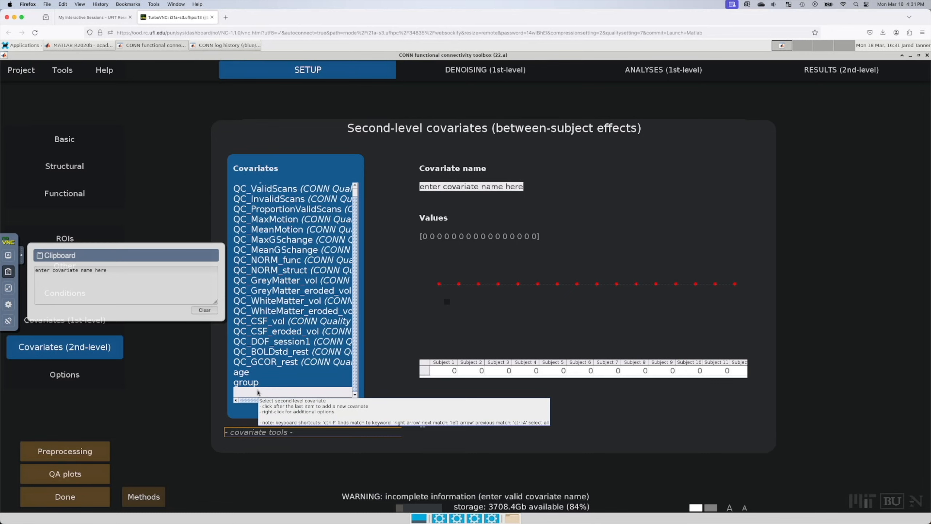
click(257, 391)
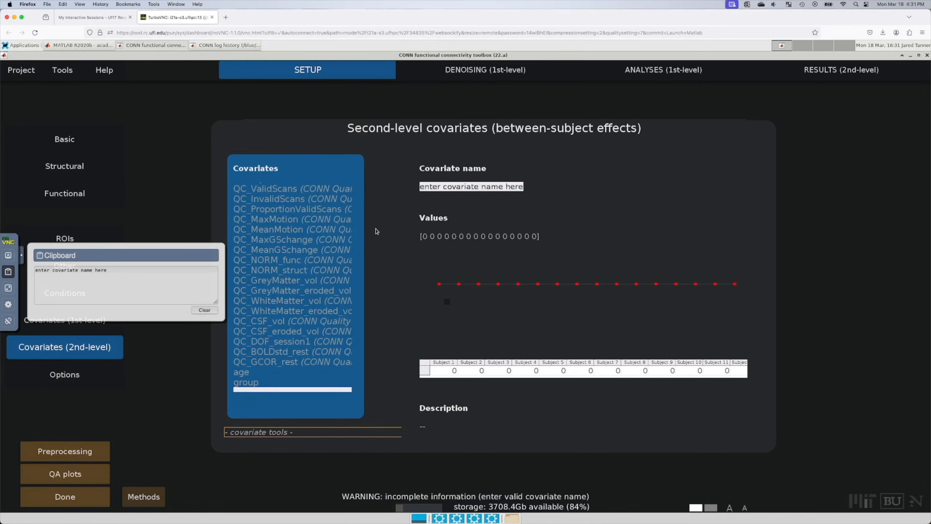
Step: Name the new covariate tumor_group and clear its placeholder values
click(465, 187)
key(ctrl+a)
text(tumor_group)
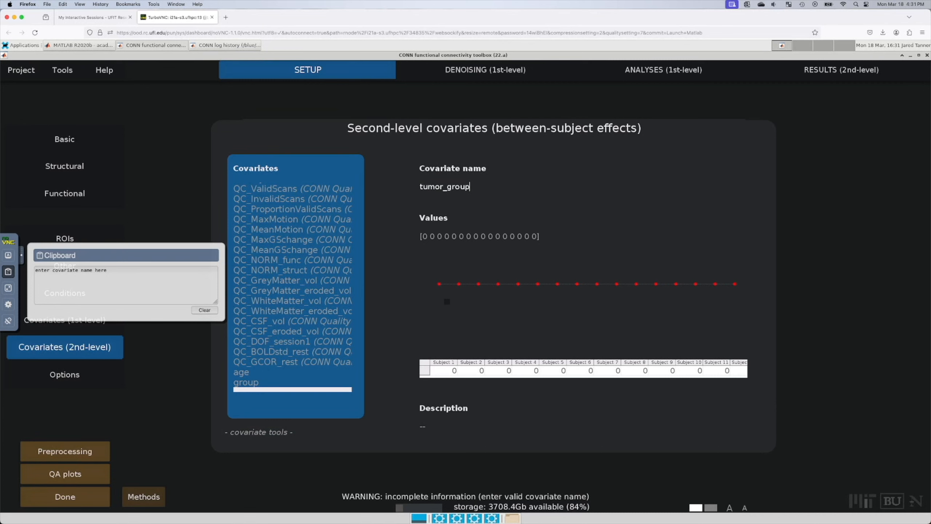
click(204, 310)
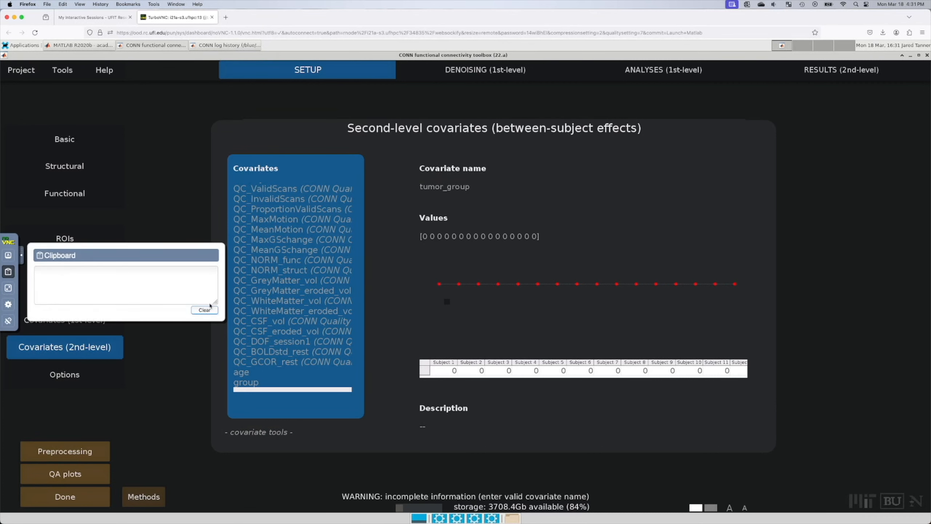
click(450, 237)
key(ctrl+a)
text(7)
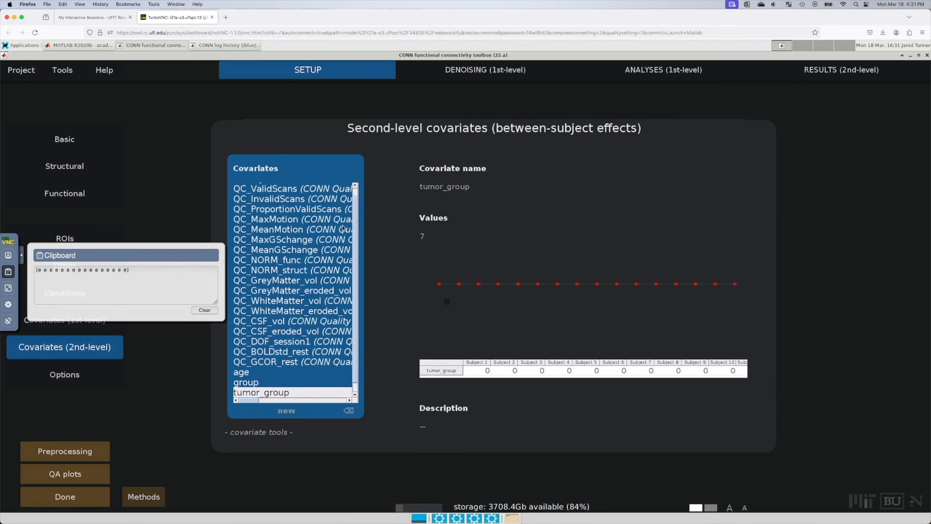
key(BackSpace)
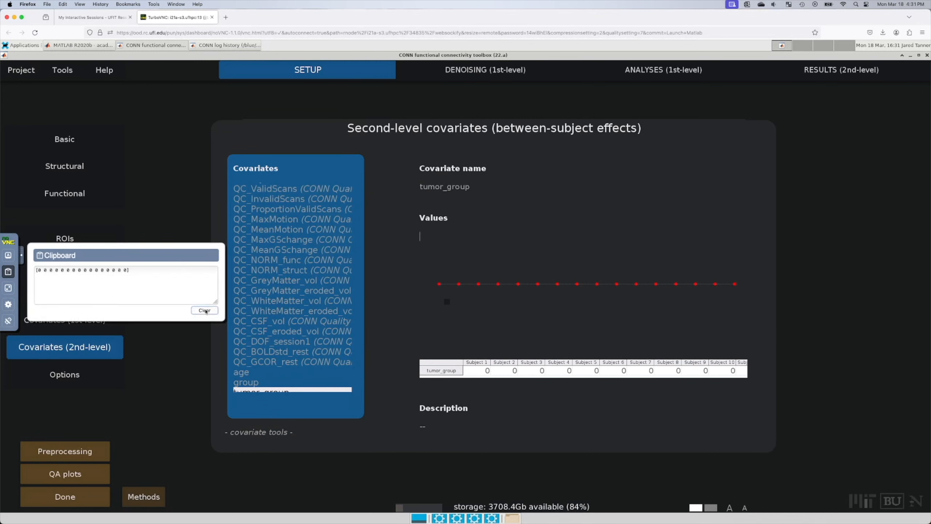
Step: Paste nine 0s and seven 1s into tumor_group's values via the remote clipboard and commit
click(205, 310)
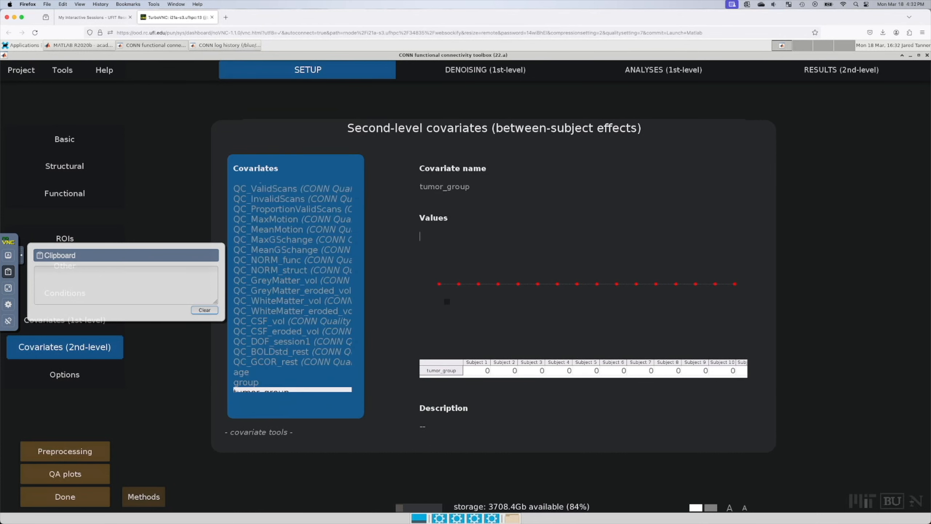
key(super+Tab)
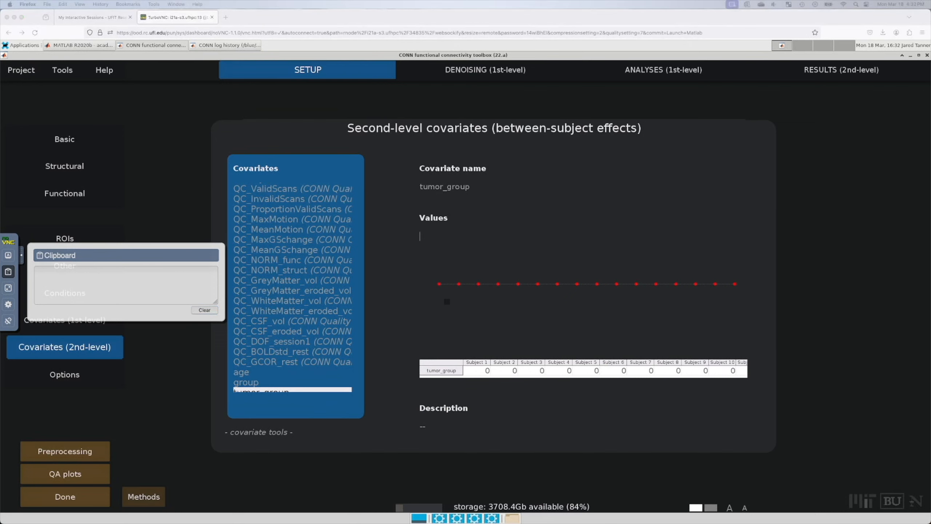
click(117, 284)
key(super+v)
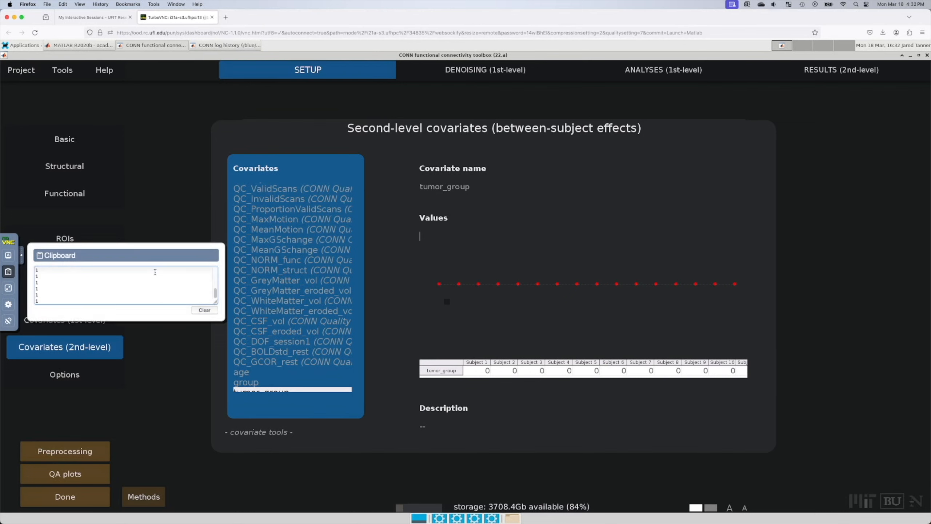
click(430, 239)
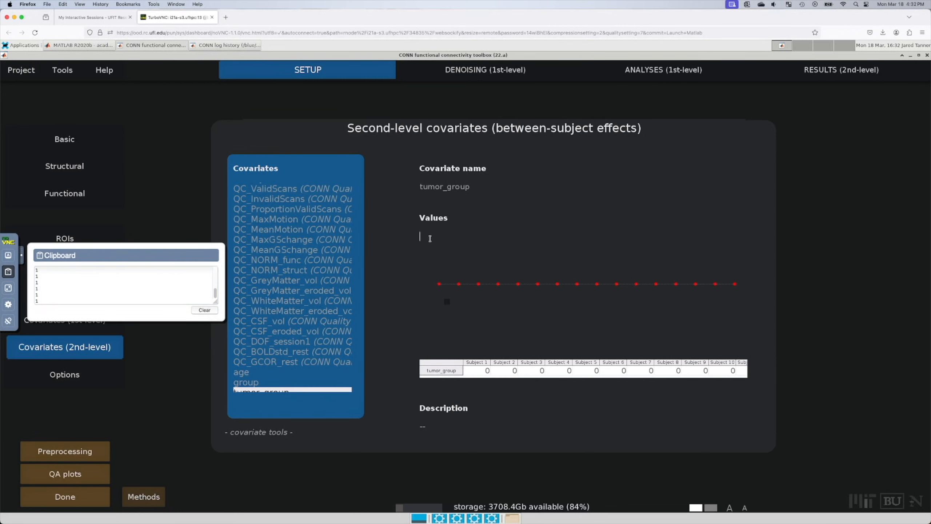
key(ctrl+v)
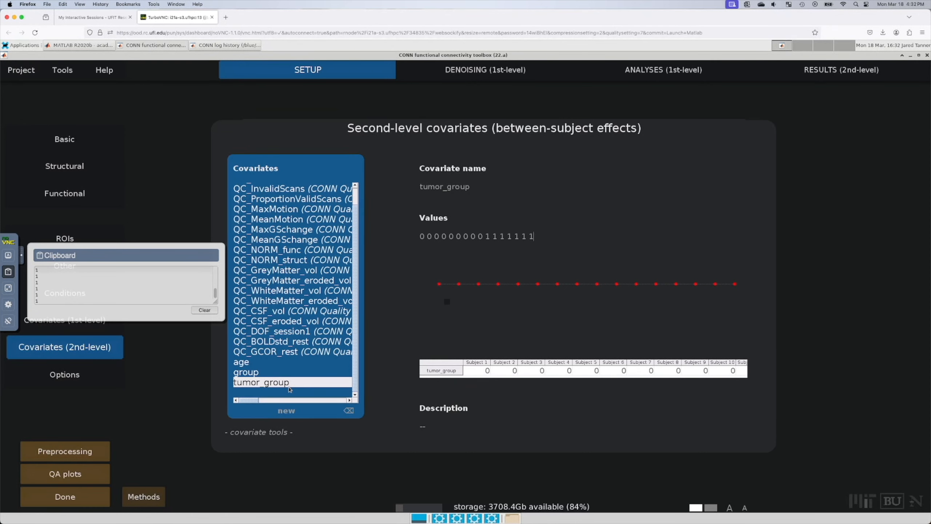
click(286, 393)
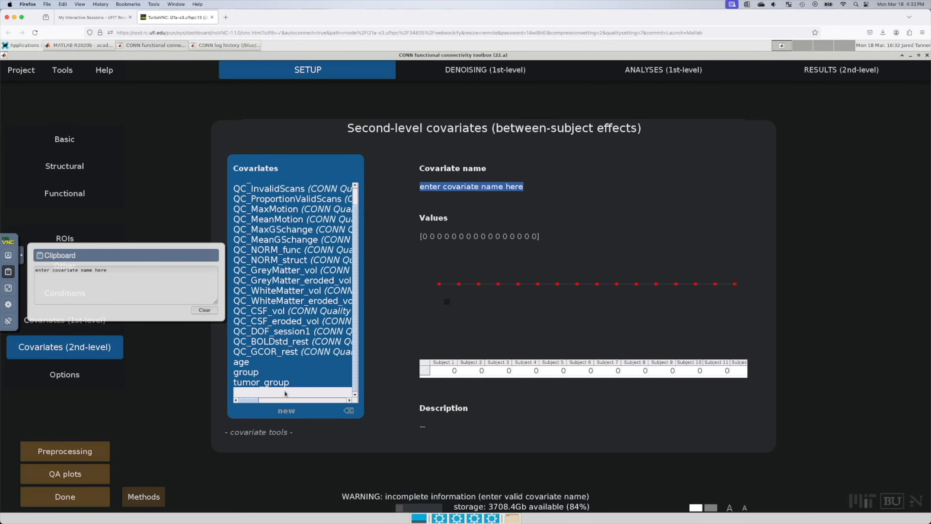
Step: Replace the old zero control_group values with the pasted reversed 1/0 group codes
text(control))
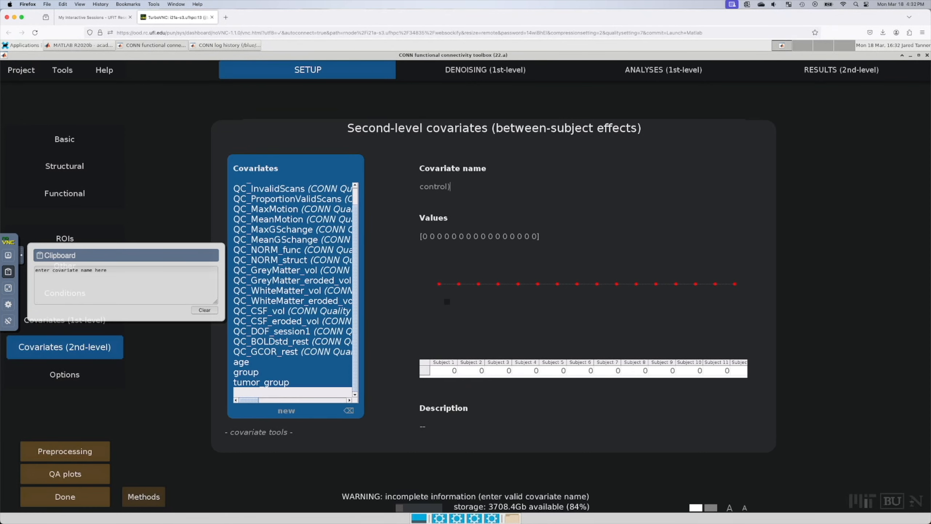
text(_group)
triple_click(474, 237)
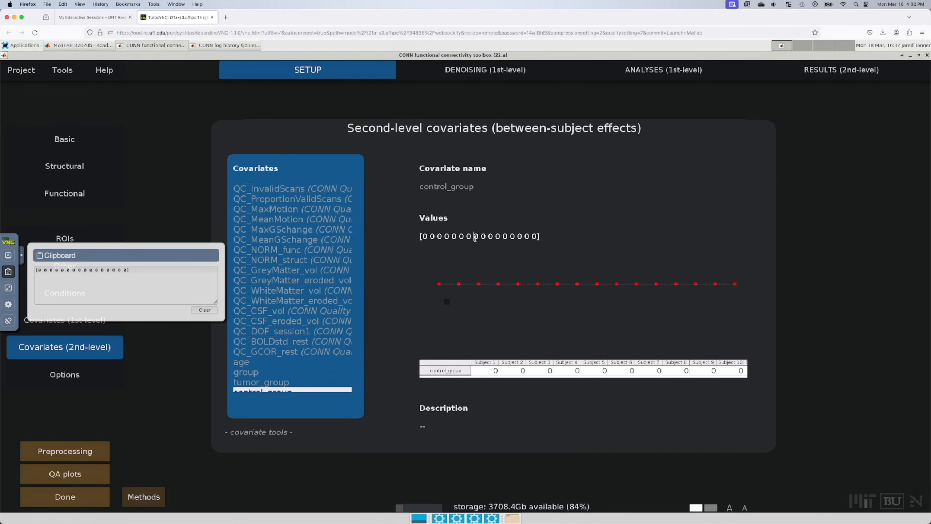
key(BackSpace)
click(204, 310)
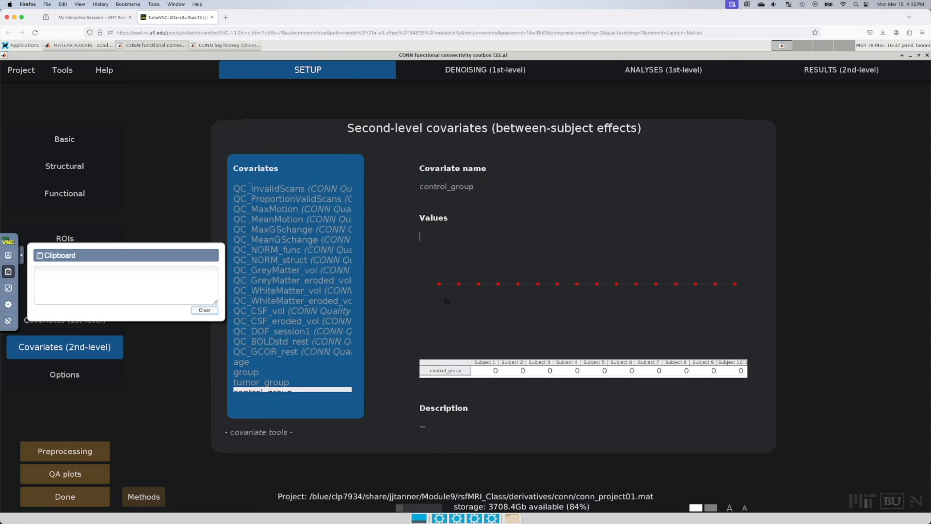
key(super+Tab)
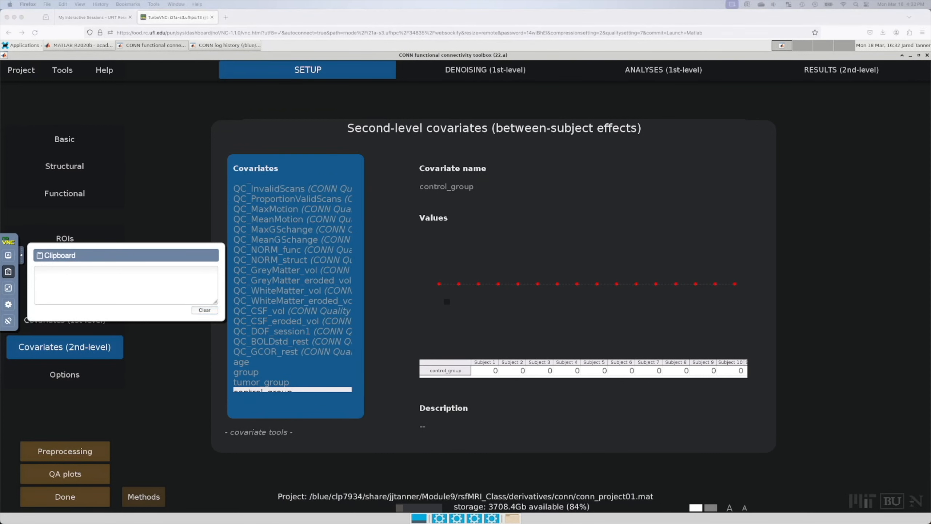
click(70, 288)
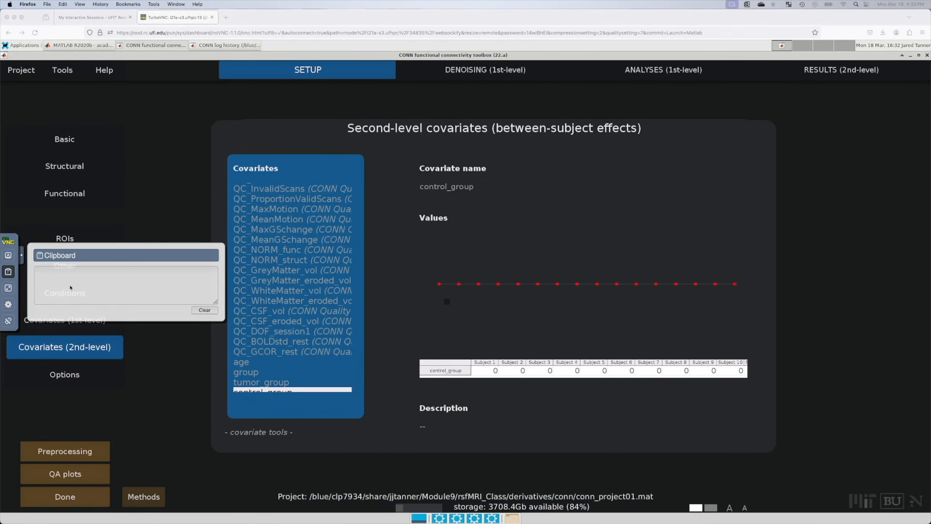
click(74, 283)
key(super+v)
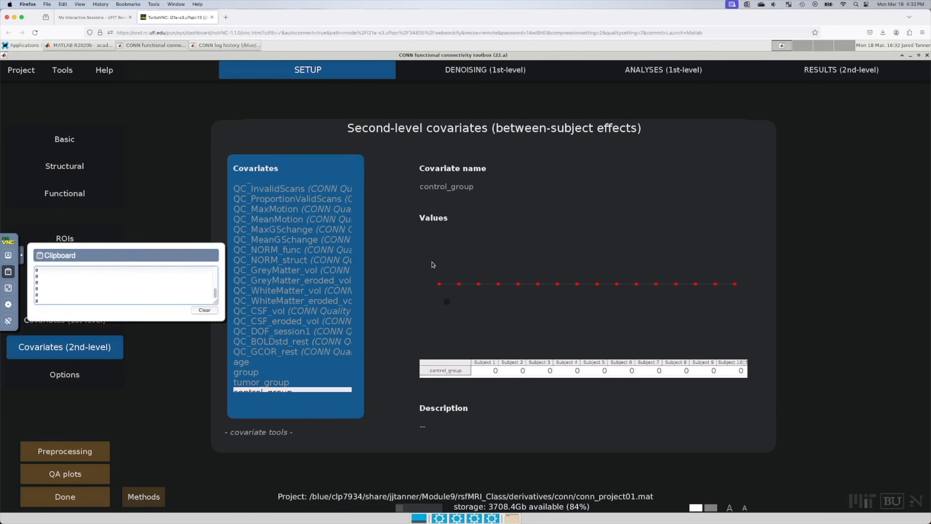
click(432, 231)
key(ctrl+v)
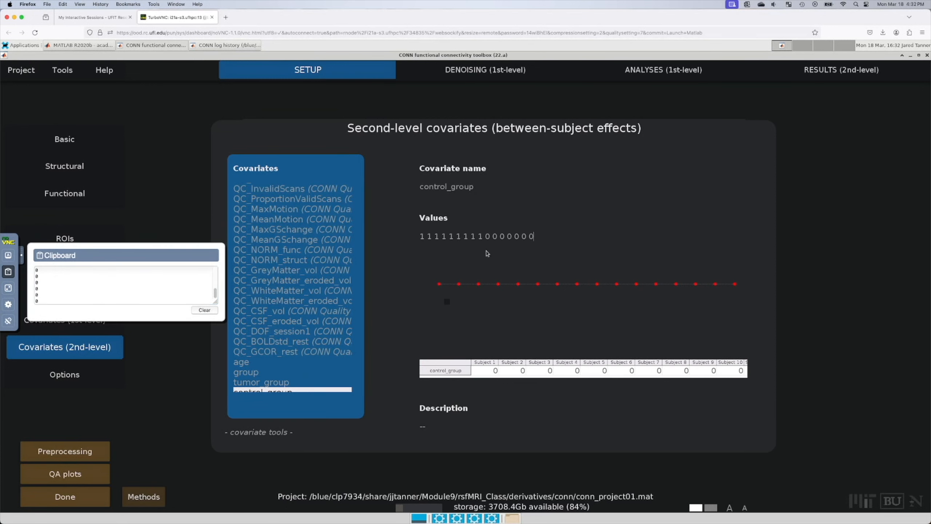
click(21, 255)
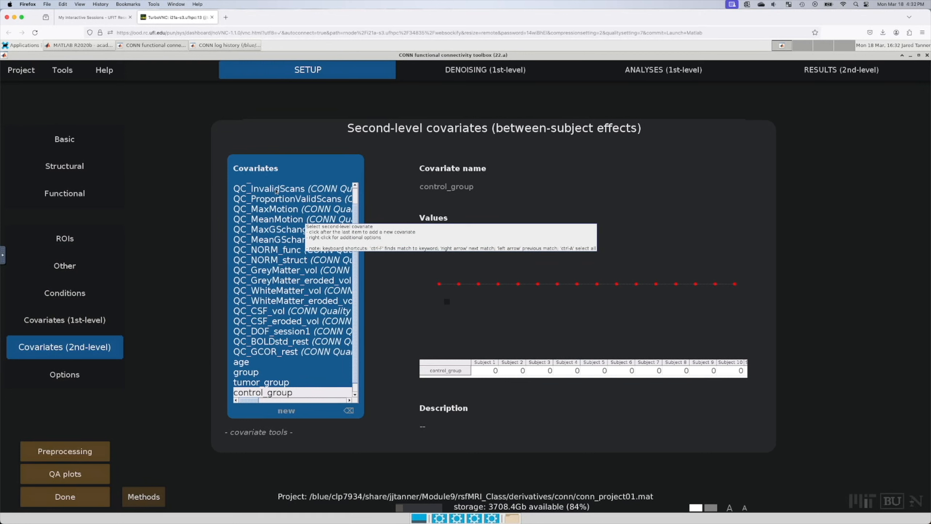
Step: Save the project and go to the Results (2nd-level) stage
mouse_move(29, 75)
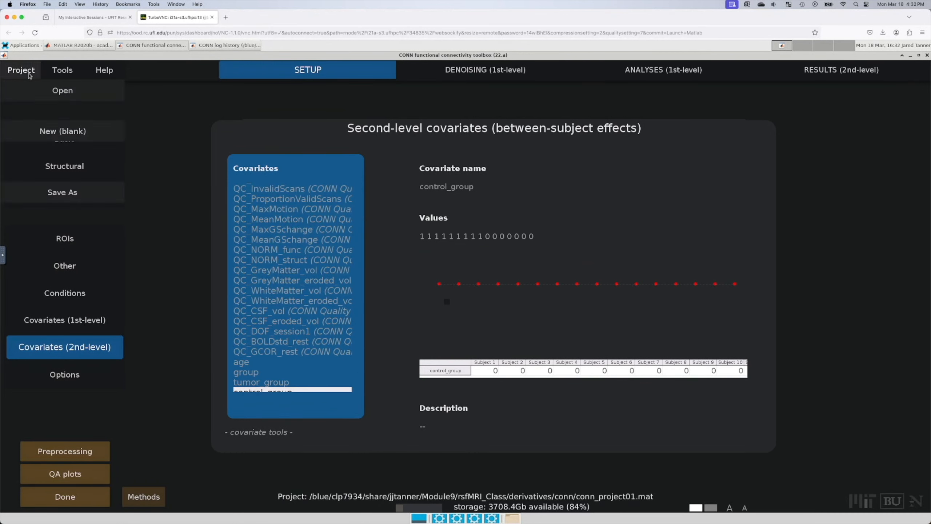
click(73, 172)
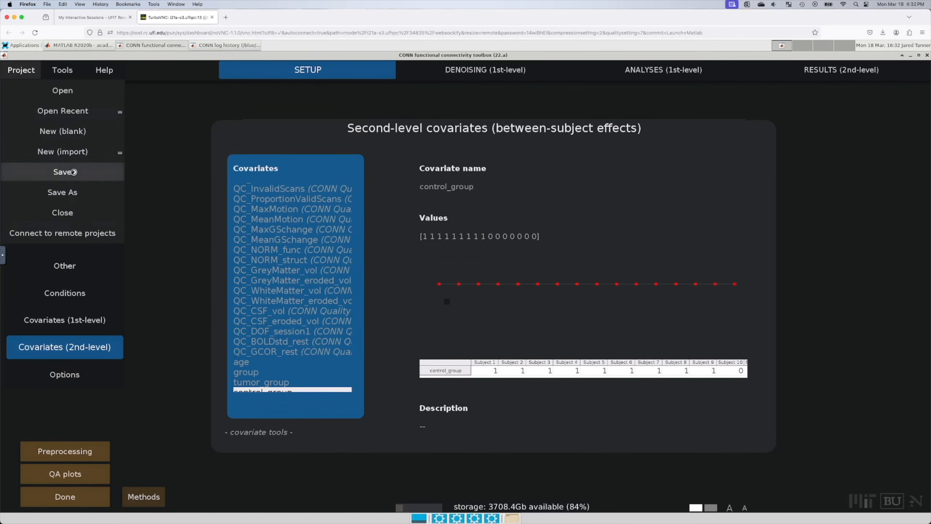
mouse_move(686, 77)
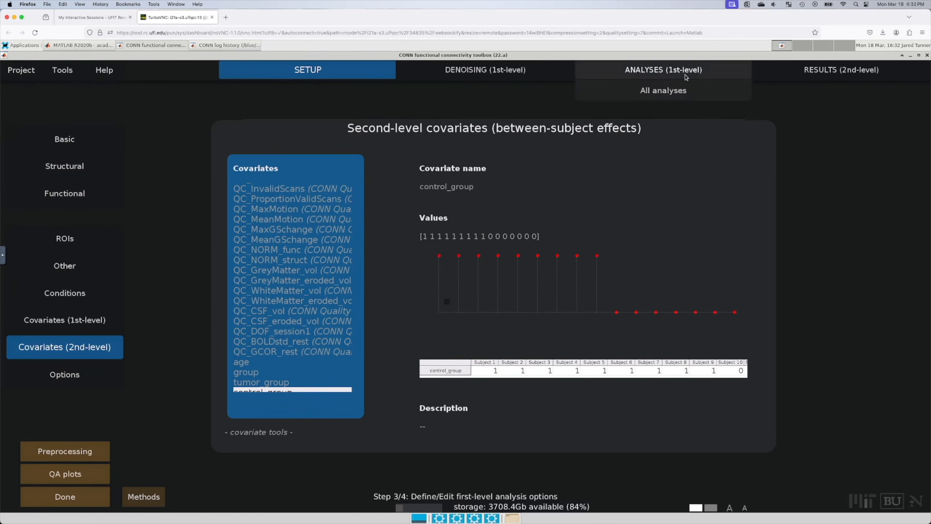
click(846, 69)
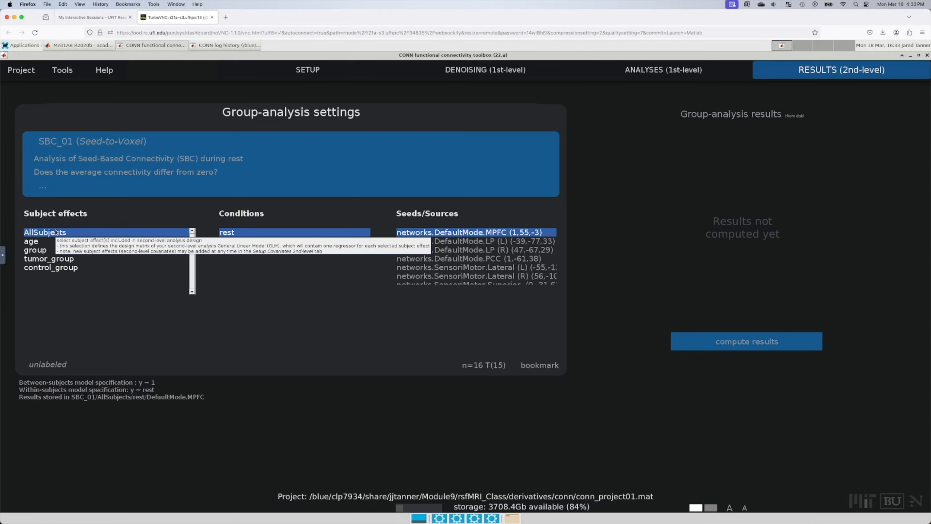
Step: Try age, AllSubjects, control_group and all five subject effects as model terms
click(31, 242)
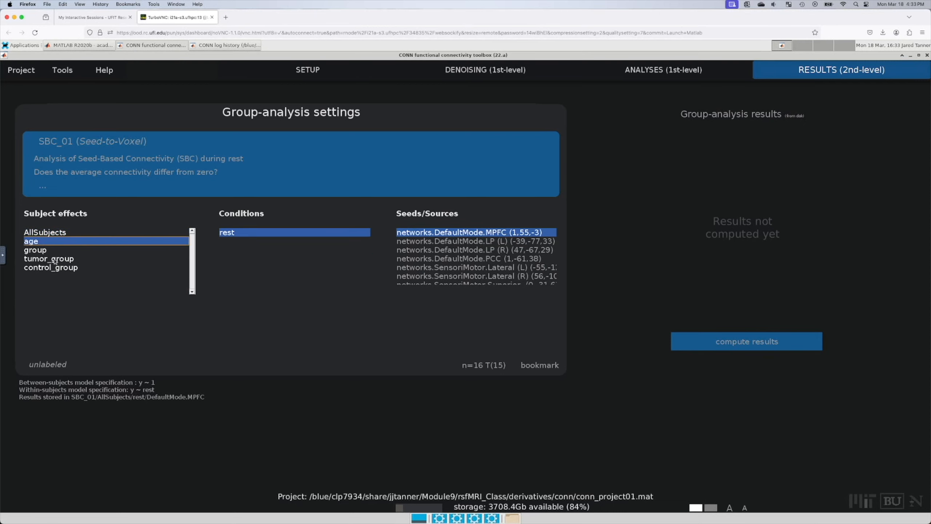
click(56, 232)
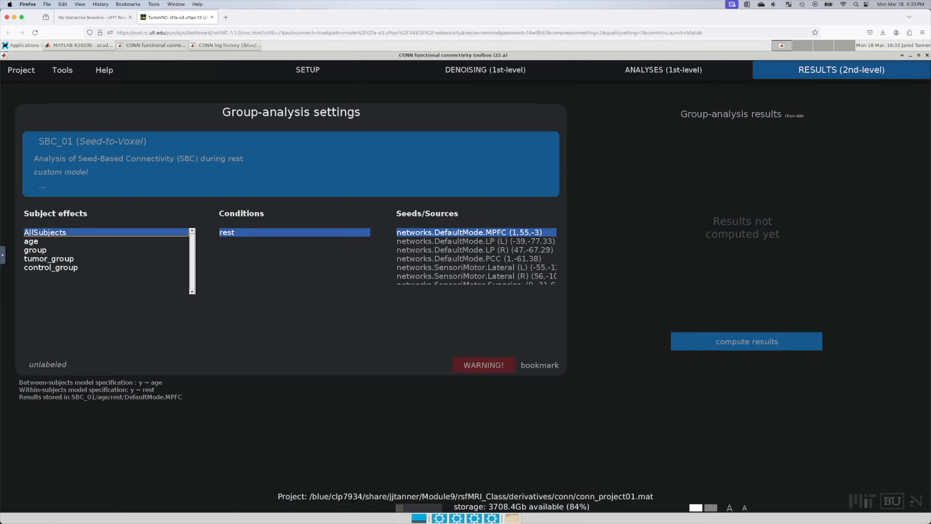
click(49, 242)
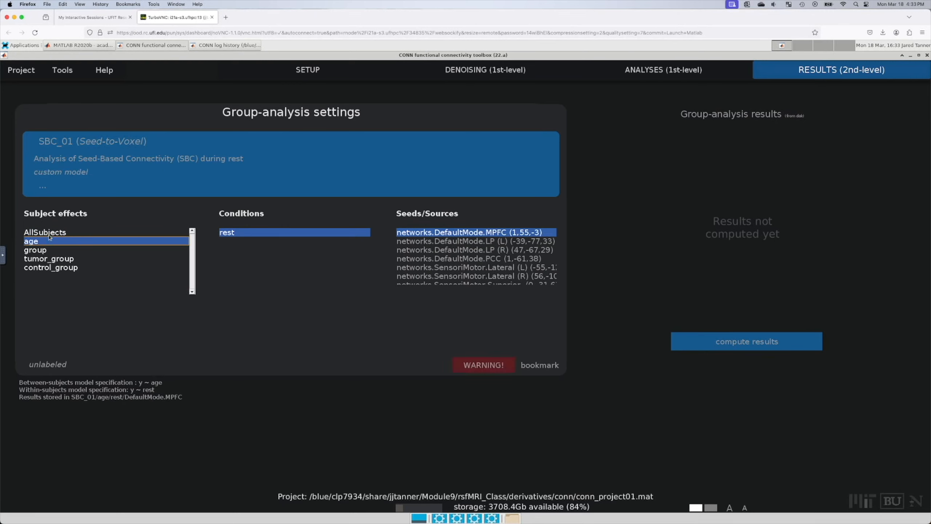
ctrl+click(44, 233)
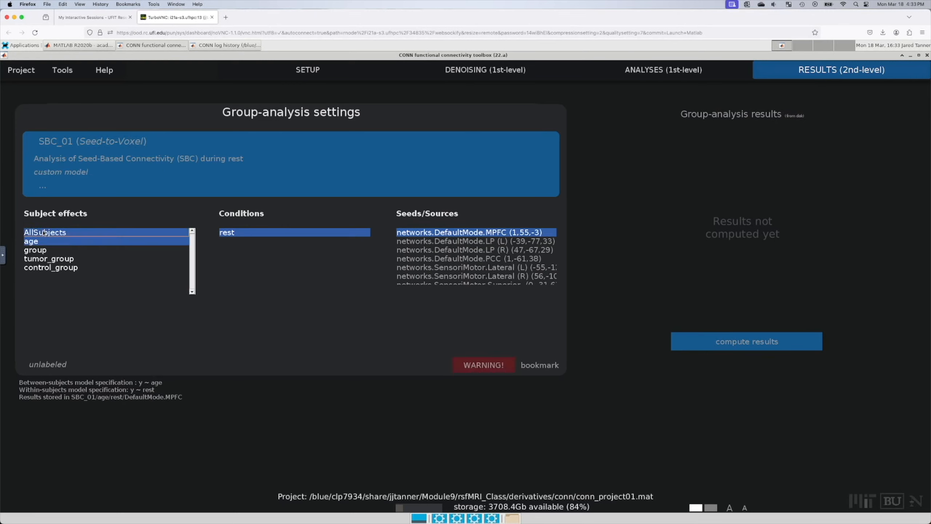
shift+click(53, 260)
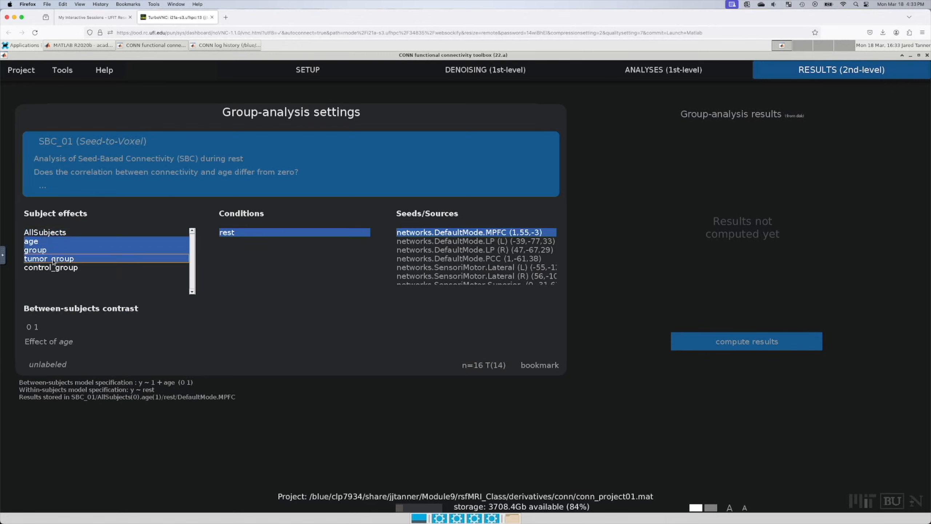
click(58, 268)
shift+click(48, 235)
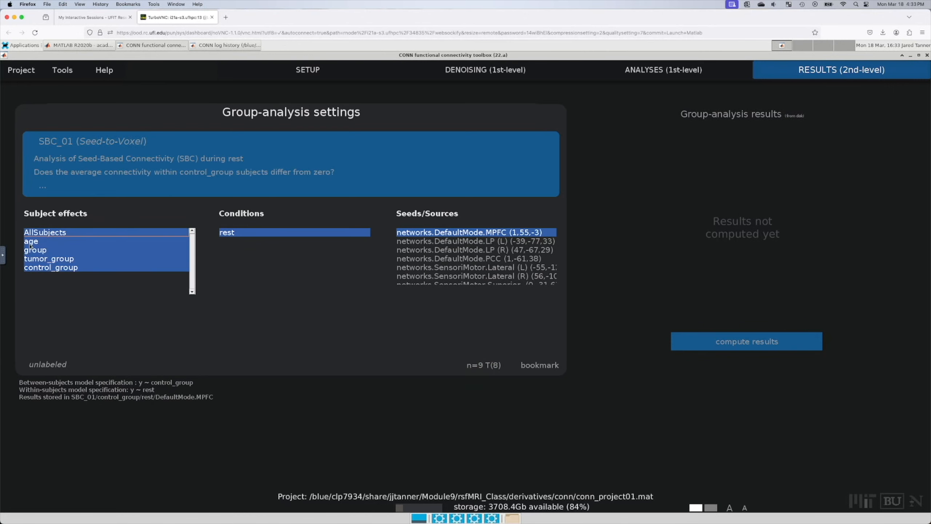
click(60, 235)
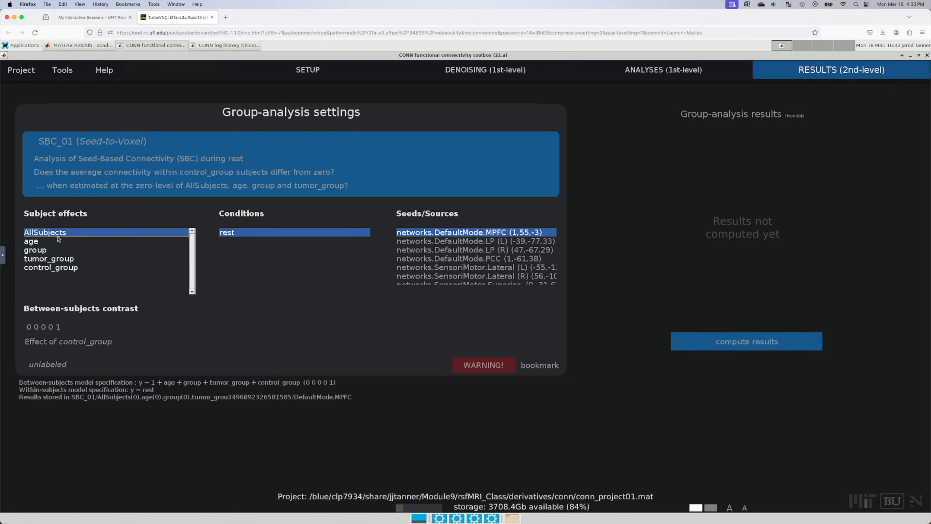
Step: Alternate age and group with AllSubjects, then include all five subject effects again
click(43, 241)
click(45, 233)
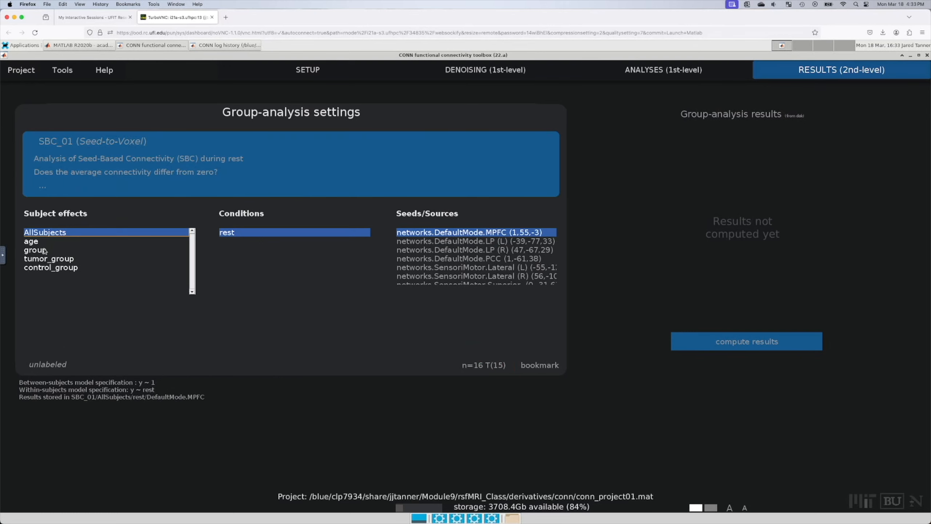
click(44, 251)
click(48, 234)
click(37, 253)
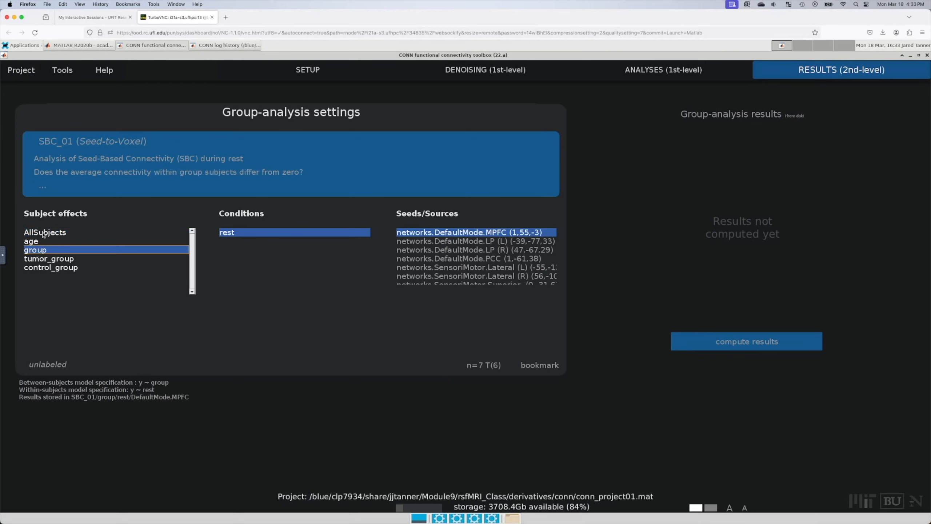
click(43, 233)
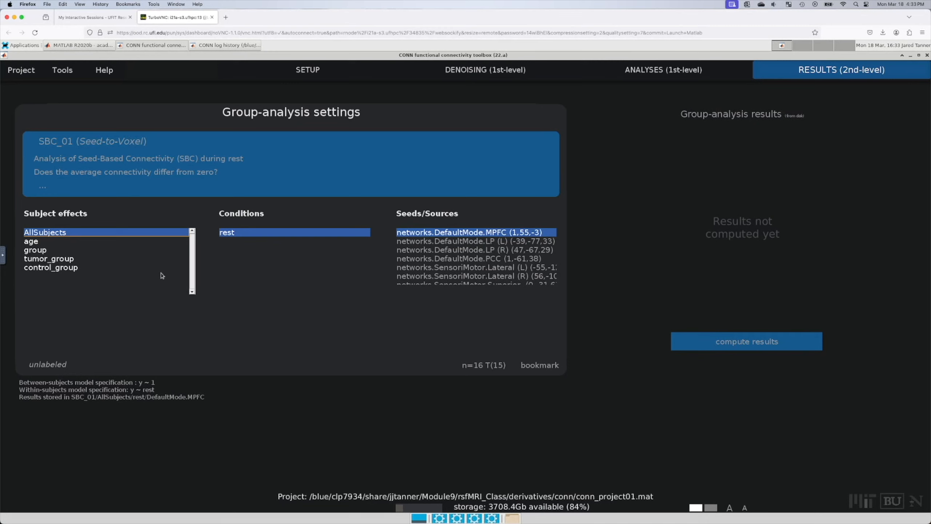
shift+click(47, 270)
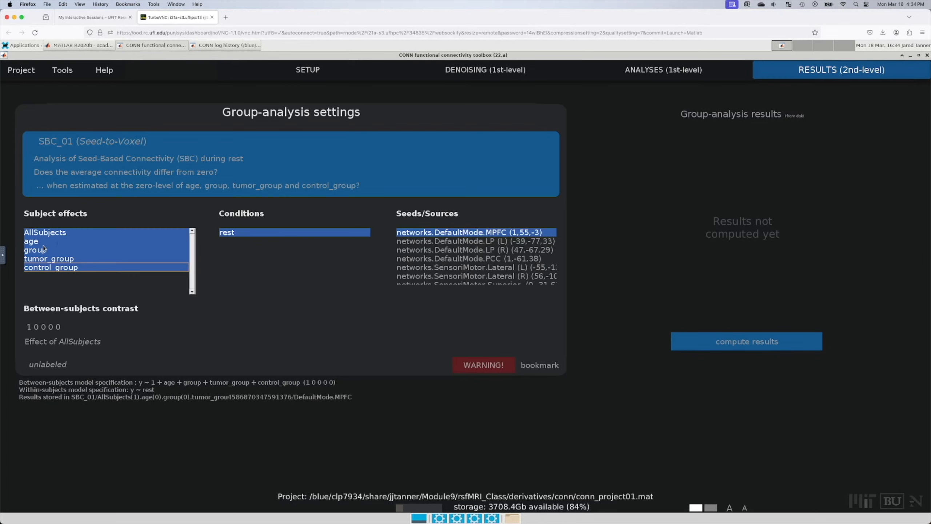
Step: Edit the between-subjects contrast values, replacing a zero and removing the leading space
click(44, 326)
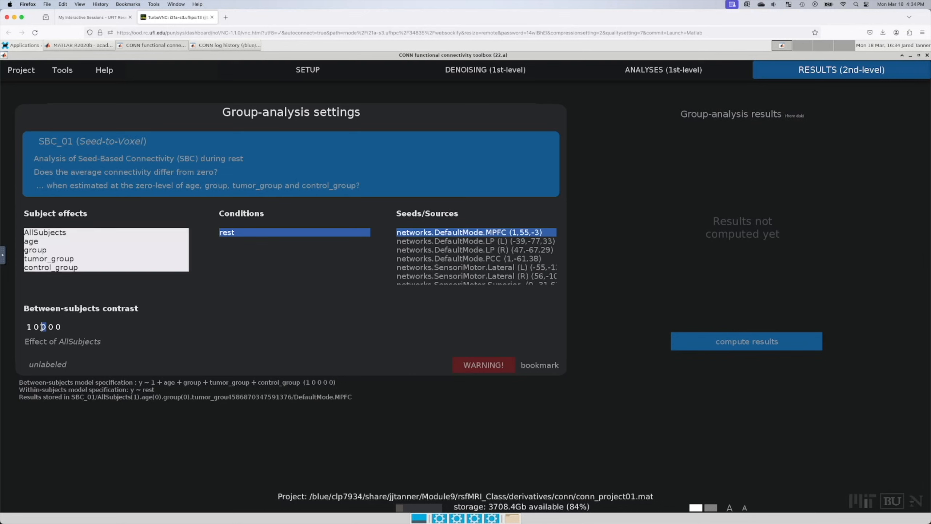
key(BackSpace)
text(0)
key(Delete)
Step: Select group as the subject effect, giving the model y ~ group with n=7
click(64, 265)
click(55, 252)
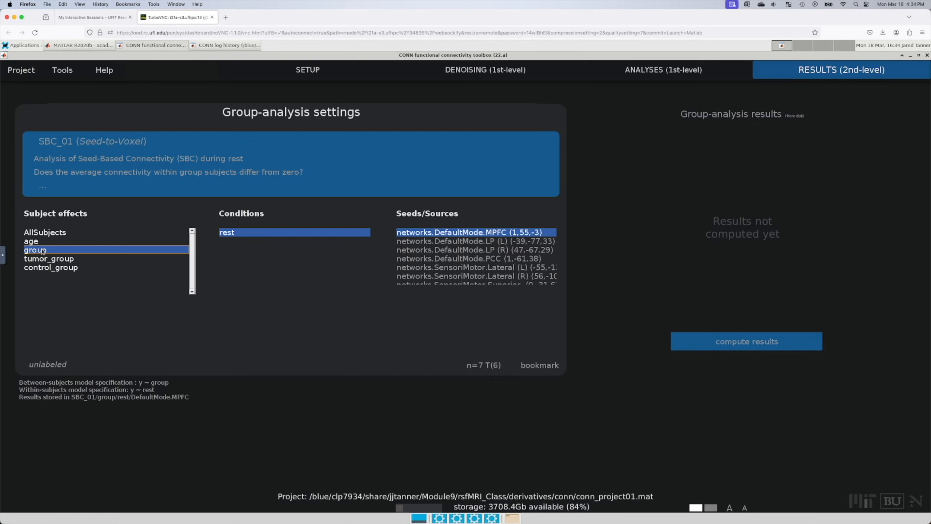
shift+click(39, 271)
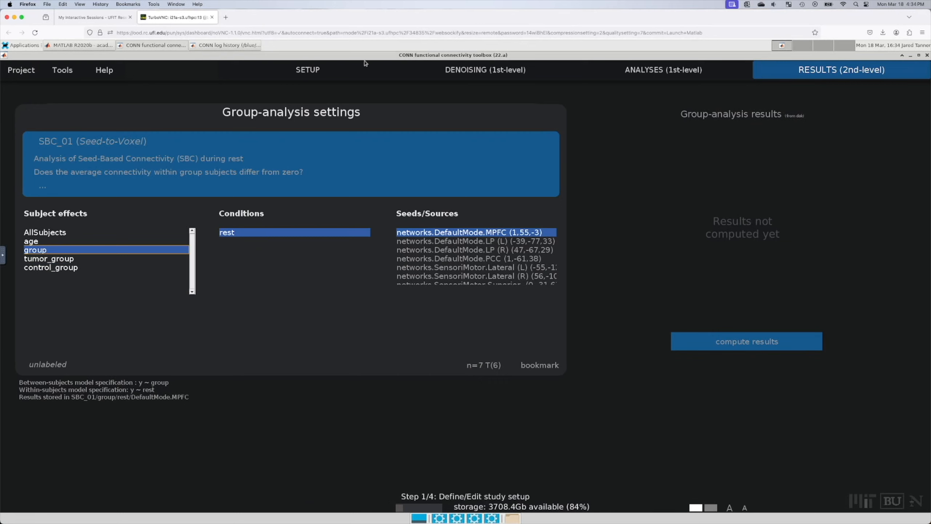
Step: Open the second-level covariates setup and show the group covariate's values
mouse_move(308, 73)
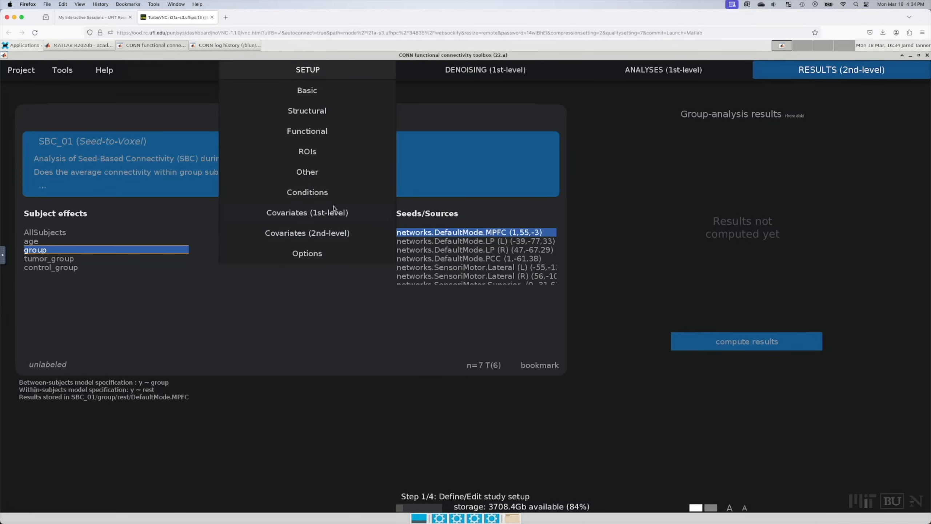
click(336, 234)
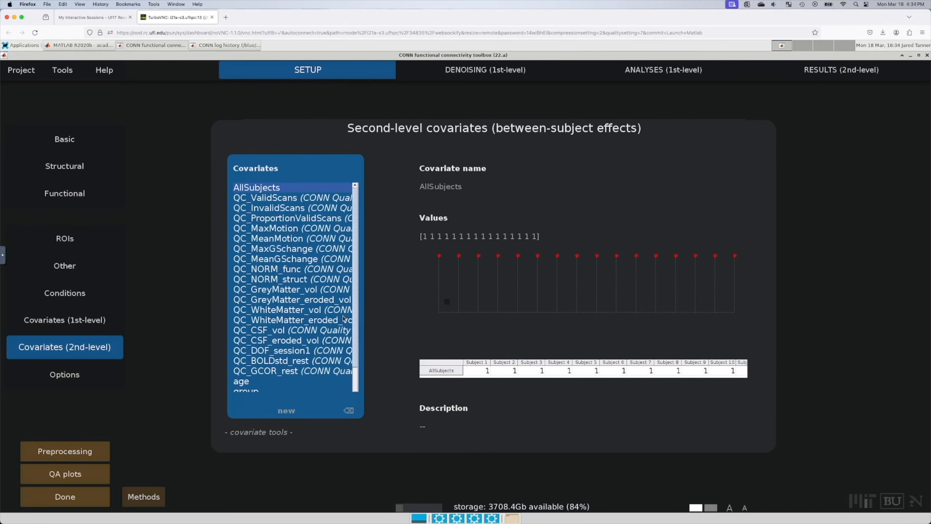
scroll(307, 326, down, 1)
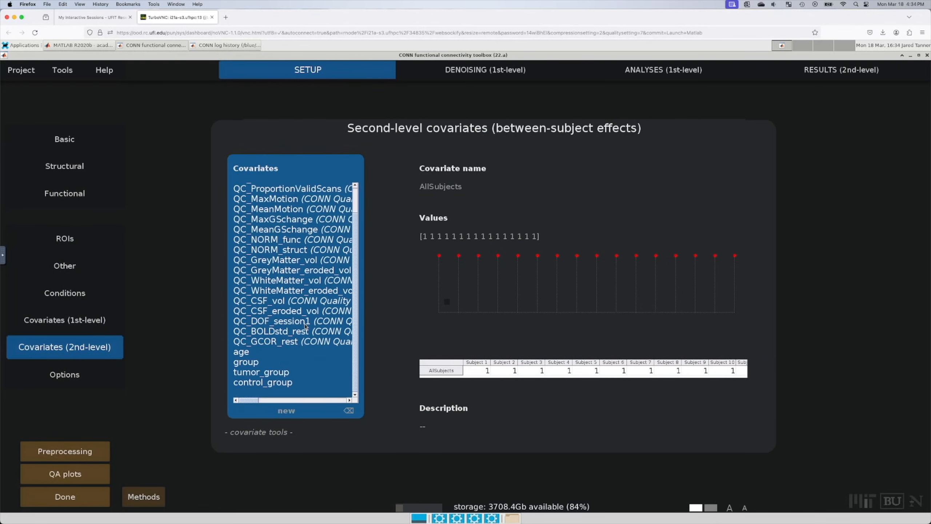
click(259, 363)
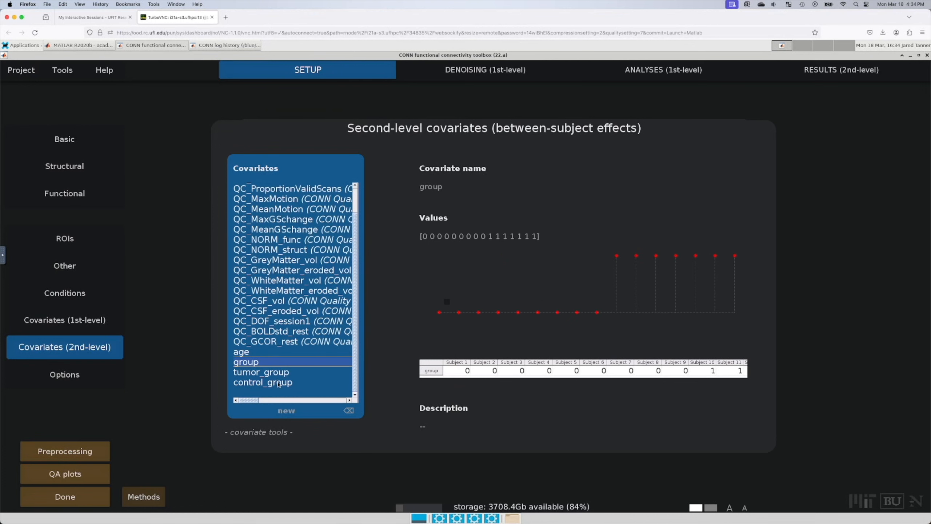
click(277, 433)
click(277, 435)
Step: Move the group covariate down the list until it sits below control_group
right_click(263, 362)
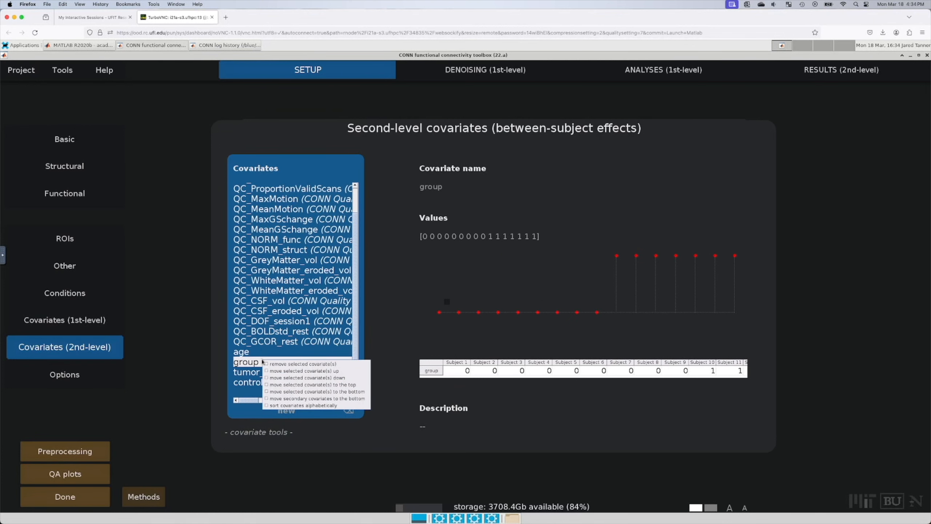
click(309, 400)
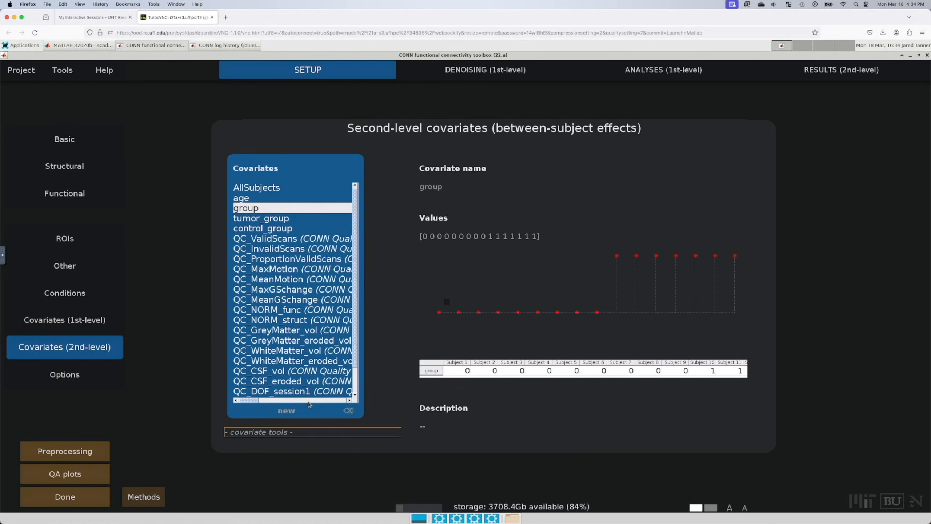
scroll(296, 231, down, 1)
scroll(296, 231, up, 1)
right_click(256, 208)
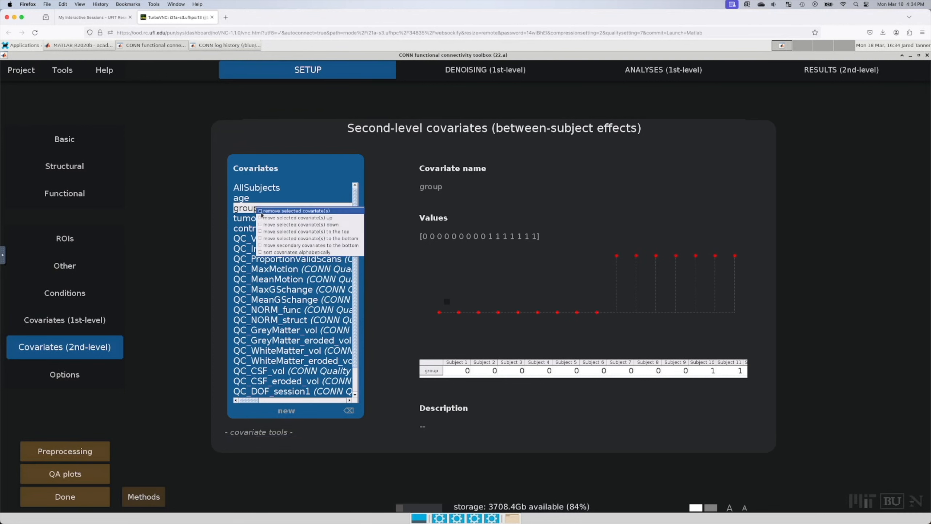
click(325, 225)
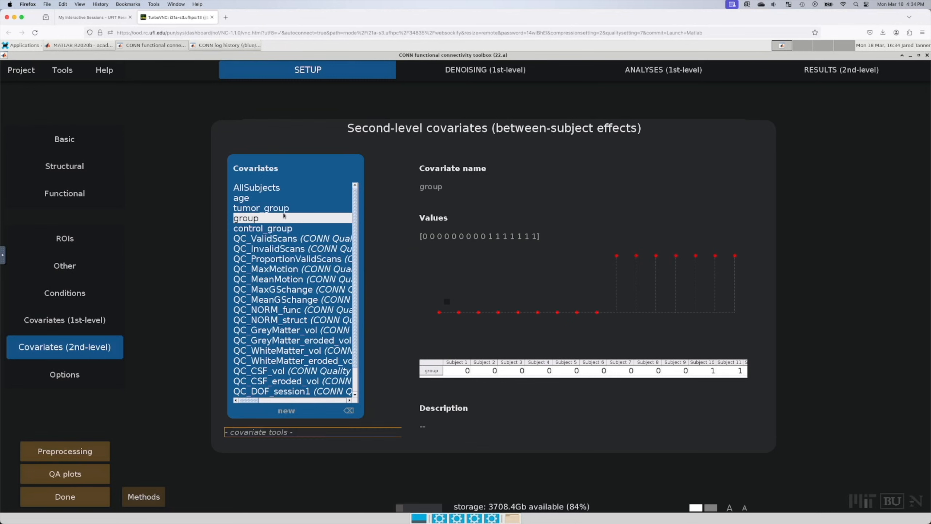
right_click(259, 218)
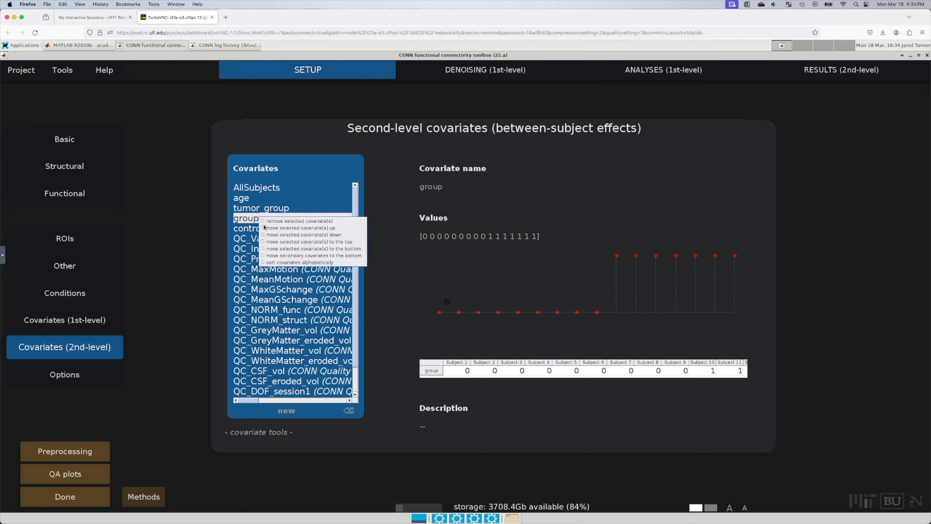
click(289, 234)
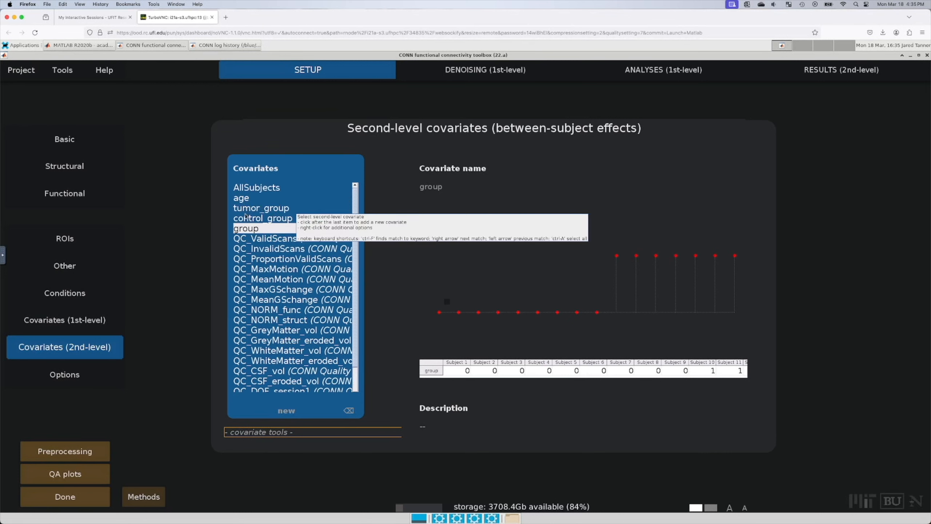
Step: Return to the Results (2nd-level) page listing SBC_01 and ROI-to-ROI analyses
mouse_move(826, 90)
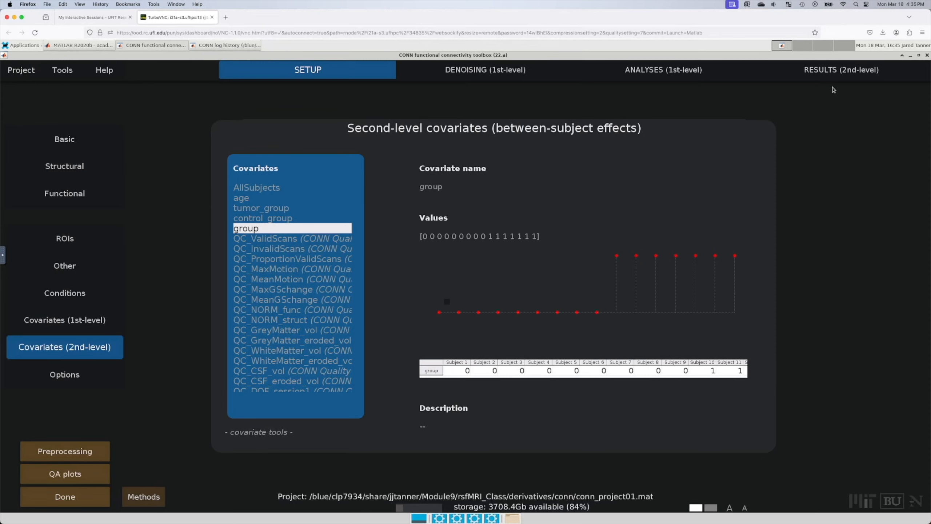
mouse_move(424, 298)
click(854, 90)
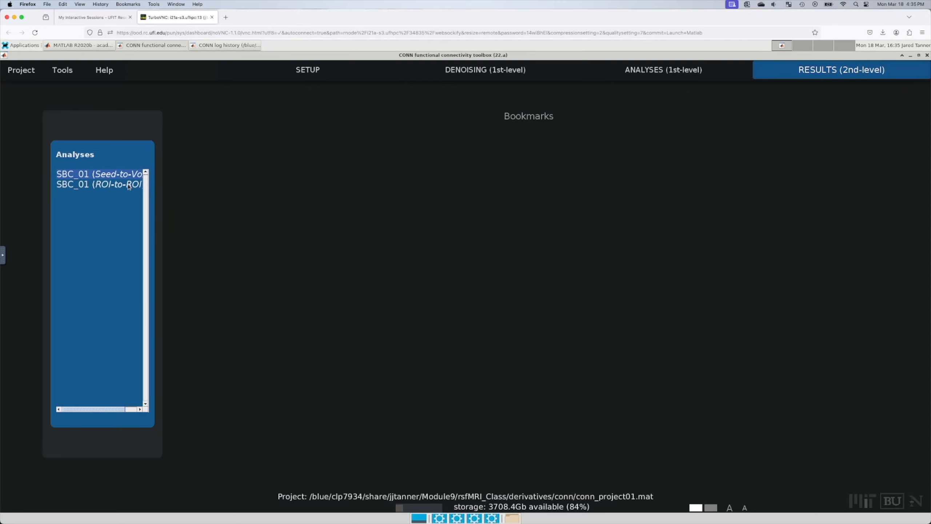
Step: Open SBC_01 (Seed-to-Voxel) and select AllSubjects through control_group as subject effects
click(130, 173)
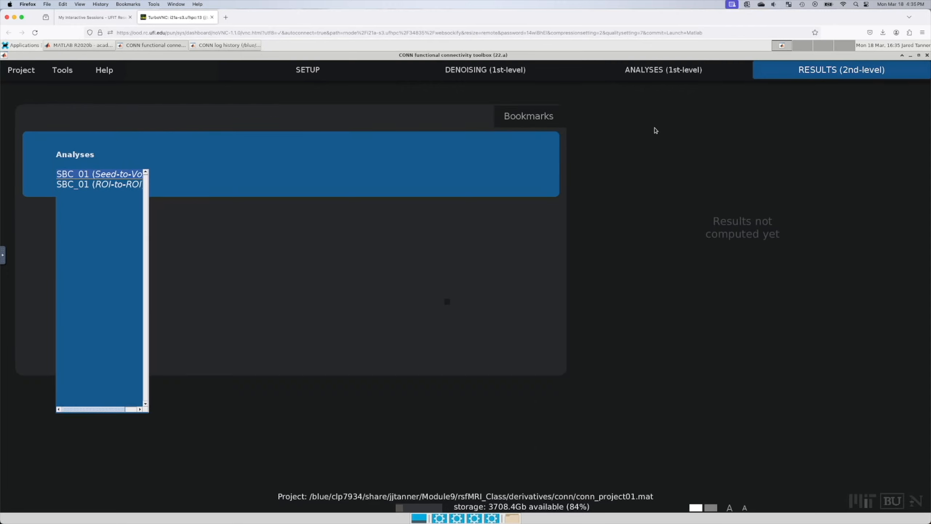
click(54, 235)
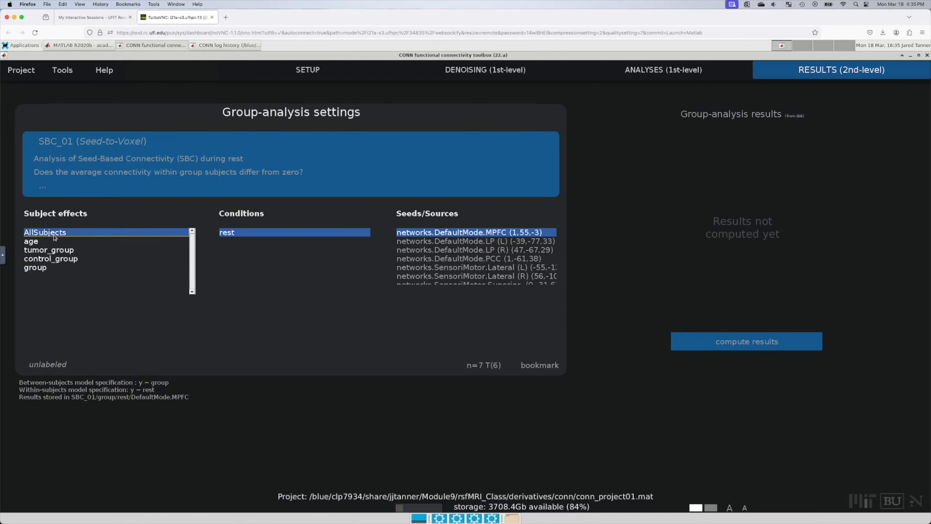
drag(54, 237, 56, 260)
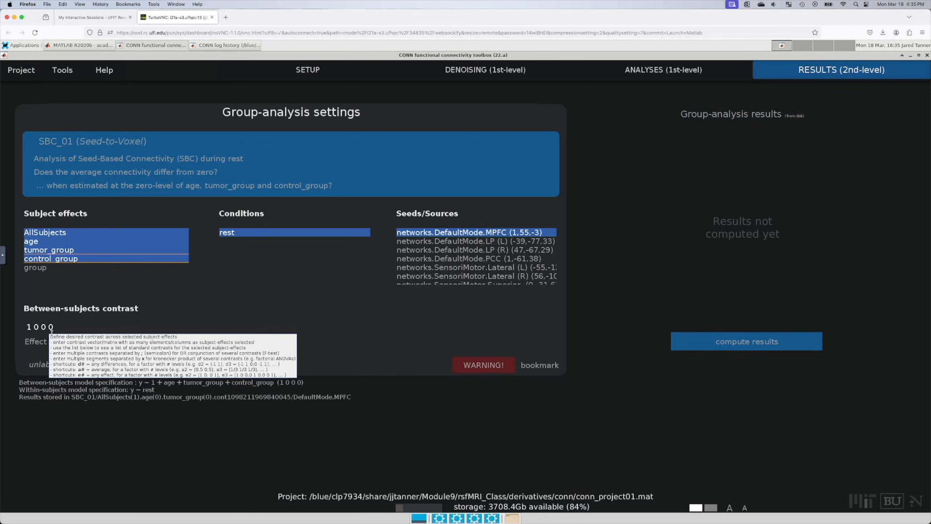
Step: Enter the custom between-subjects contrast 1 0 -1 1
drag(53, 327, 44, 328)
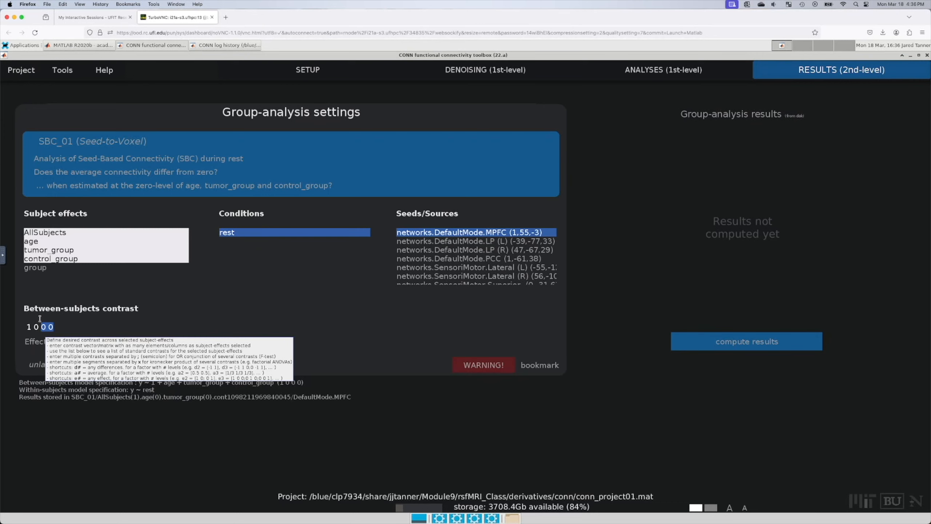
text(0)
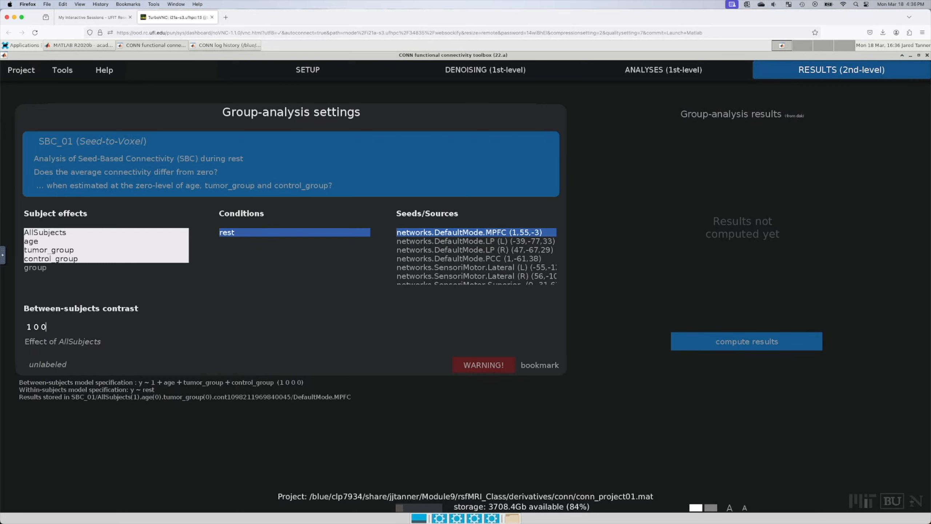
key(BackSpace)
text(-1 1)
key(Return)
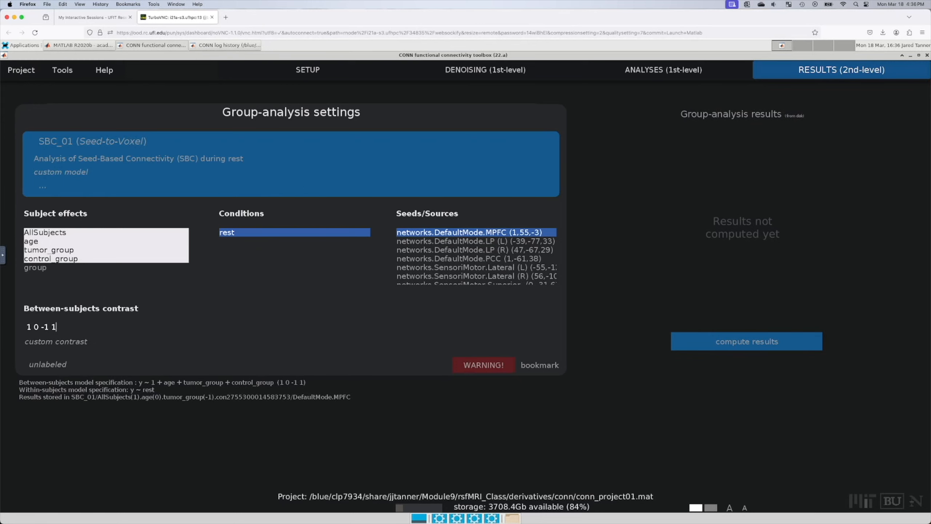
Step: Try several standard contrasts, settling on Difference control_group > tumor_group (0 0 -1 1)
click(78, 342)
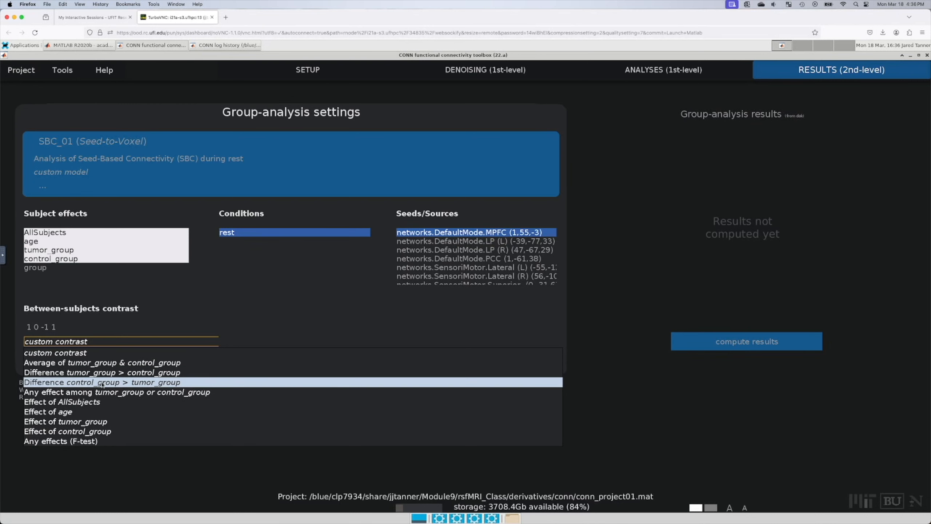
click(103, 383)
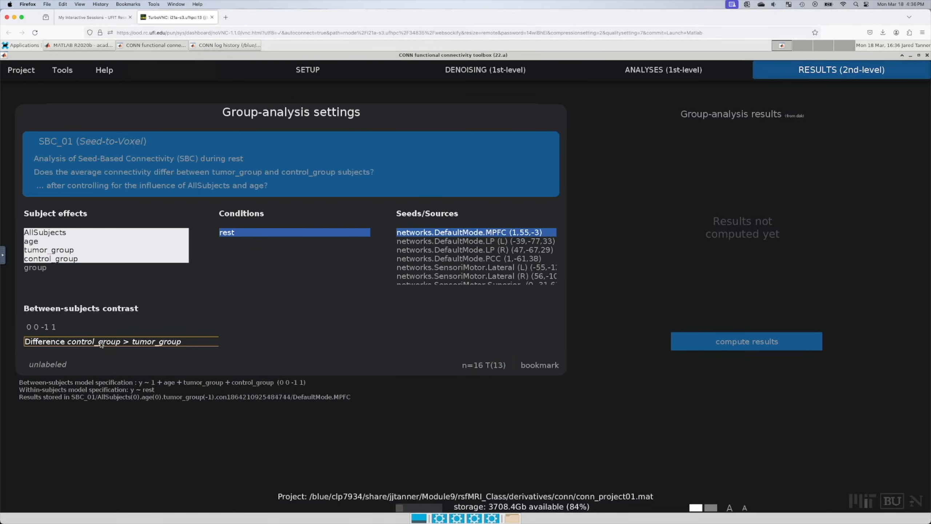
click(114, 345)
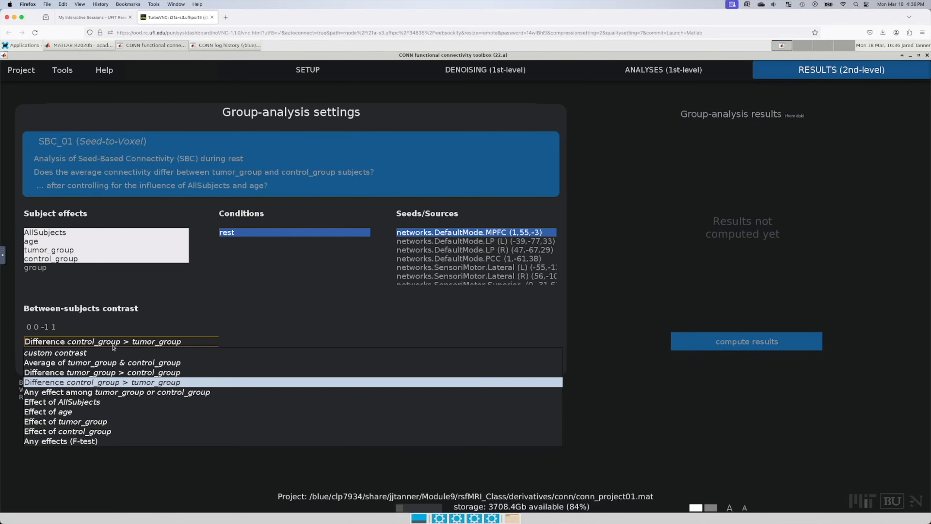
click(125, 373)
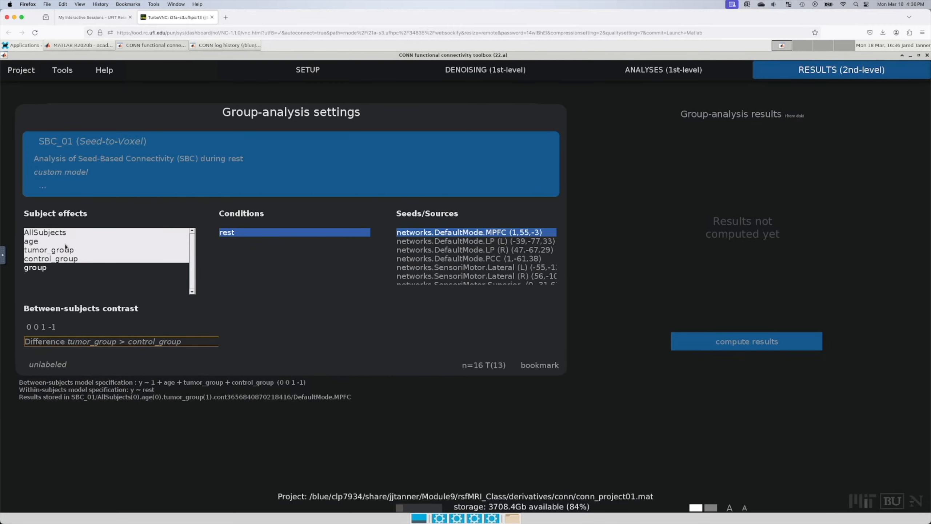
click(127, 341)
click(97, 412)
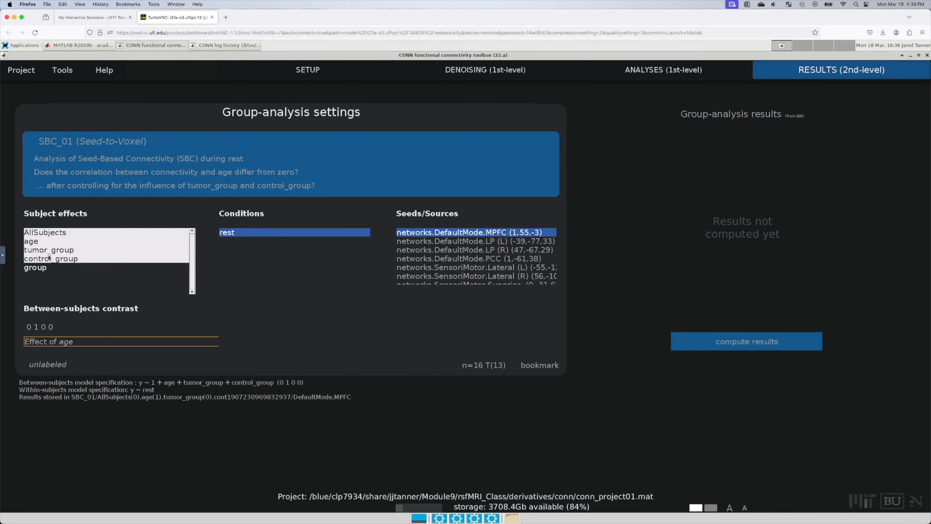
click(81, 342)
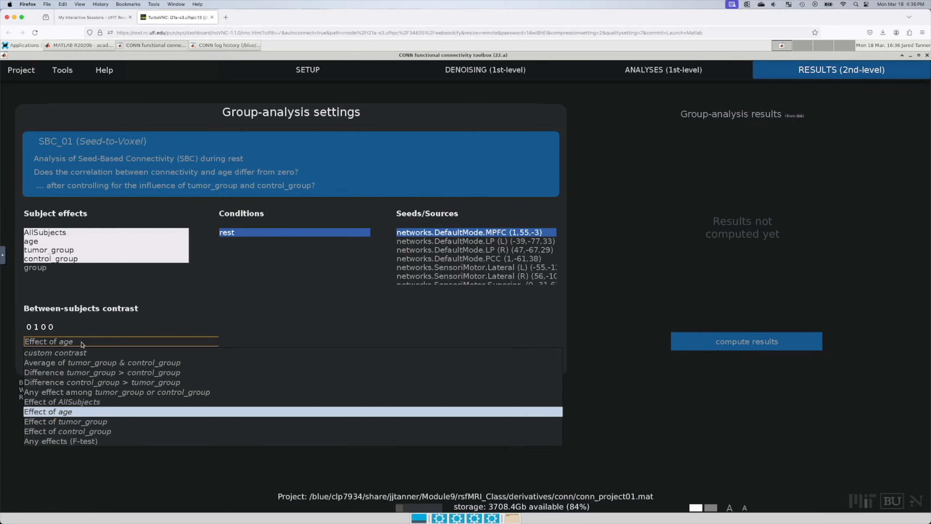
click(88, 382)
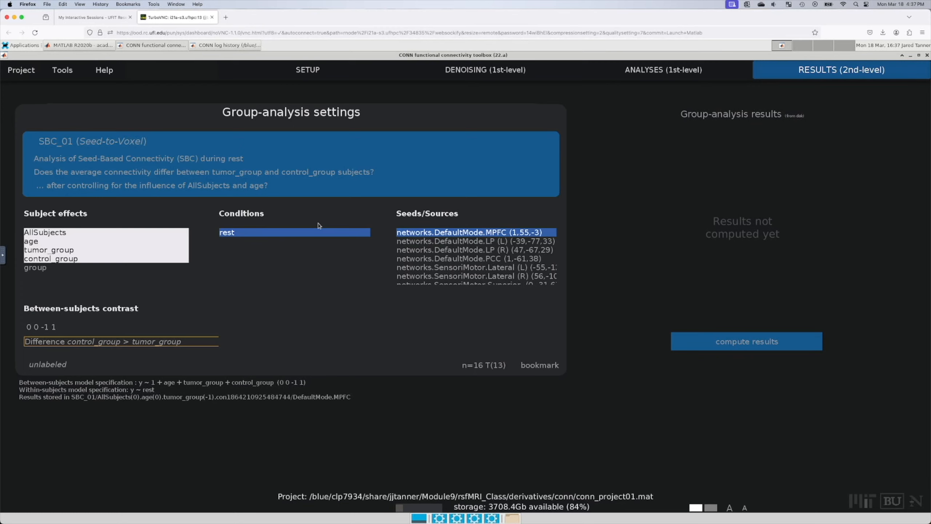
Step: Select networks.DefaultMode.PCC (1,-61,38) as the seed
click(451, 260)
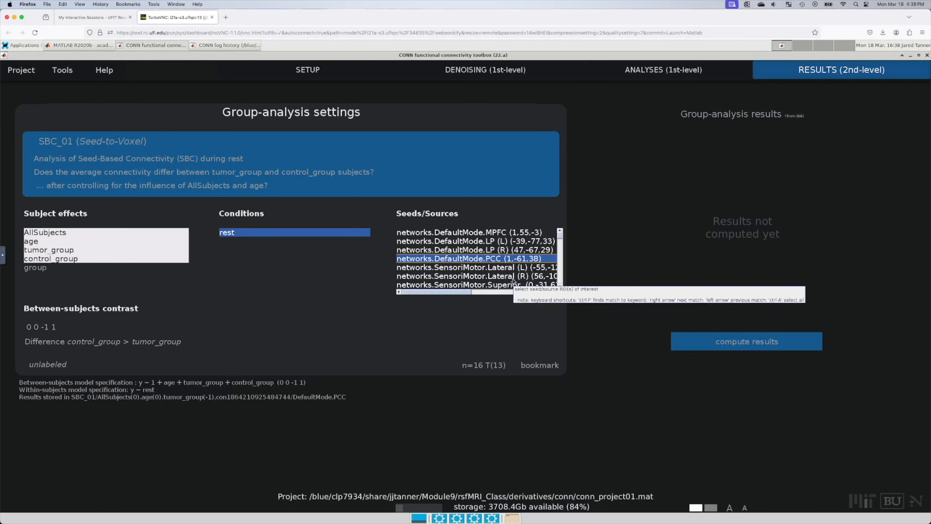
Step: Compute the PCC control_group > tumor_group results and maximize the results explorer window
click(750, 345)
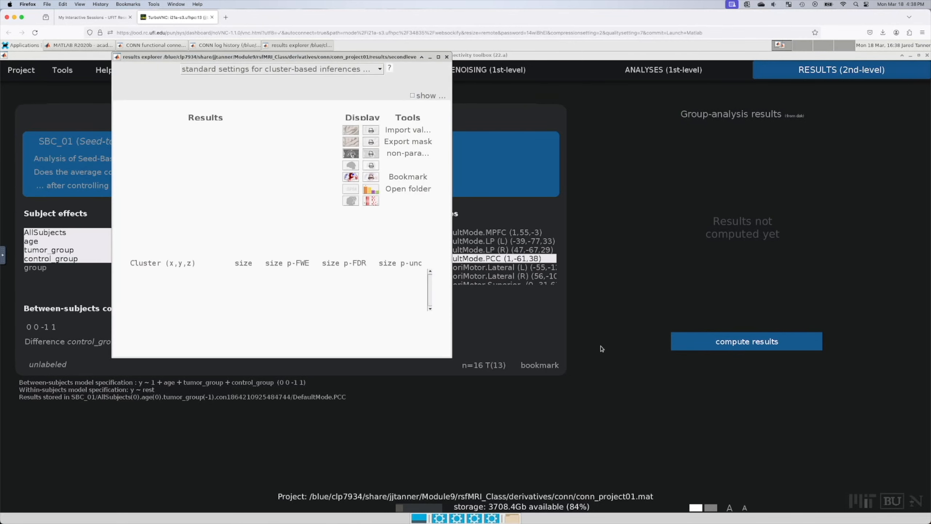
double_click(380, 58)
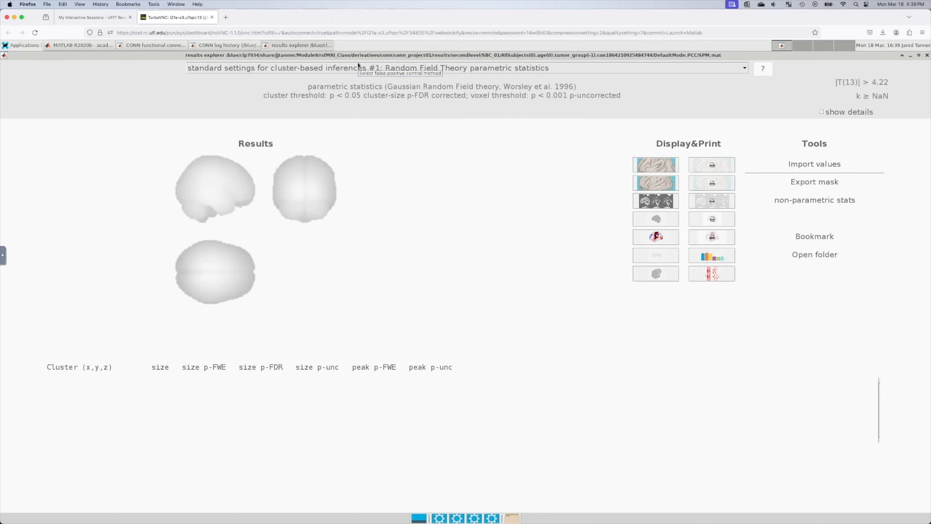
Step: Customize thresholds: cluster-size p-uncorrected for clusters, voxel threshold p < 0.01 uncorrected
click(410, 71)
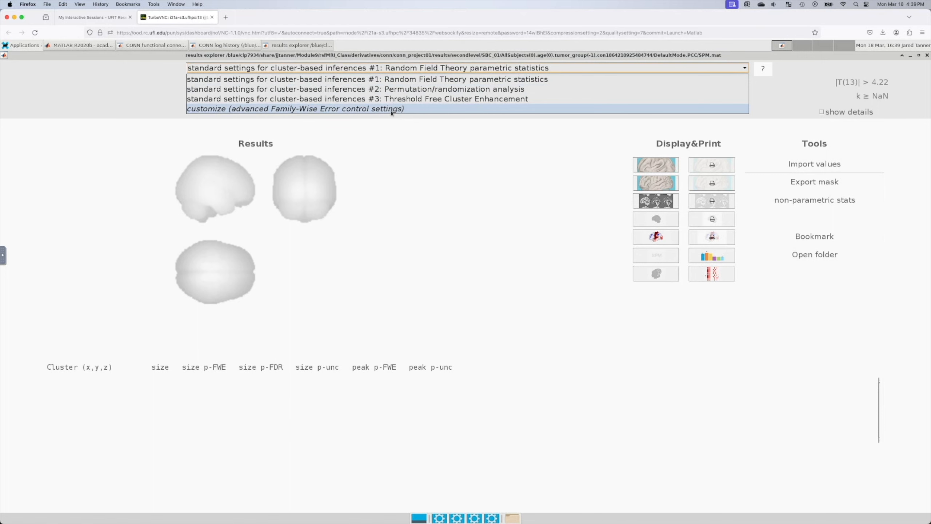
click(403, 108)
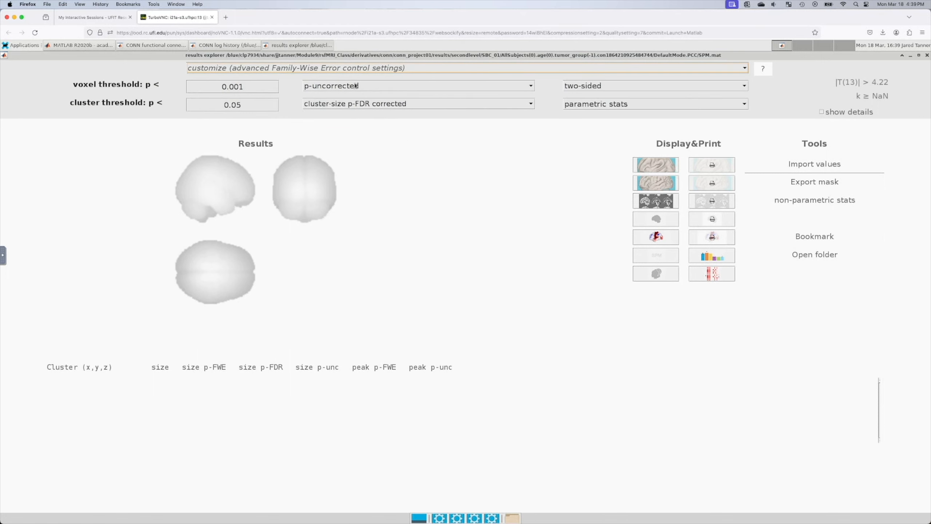
click(353, 104)
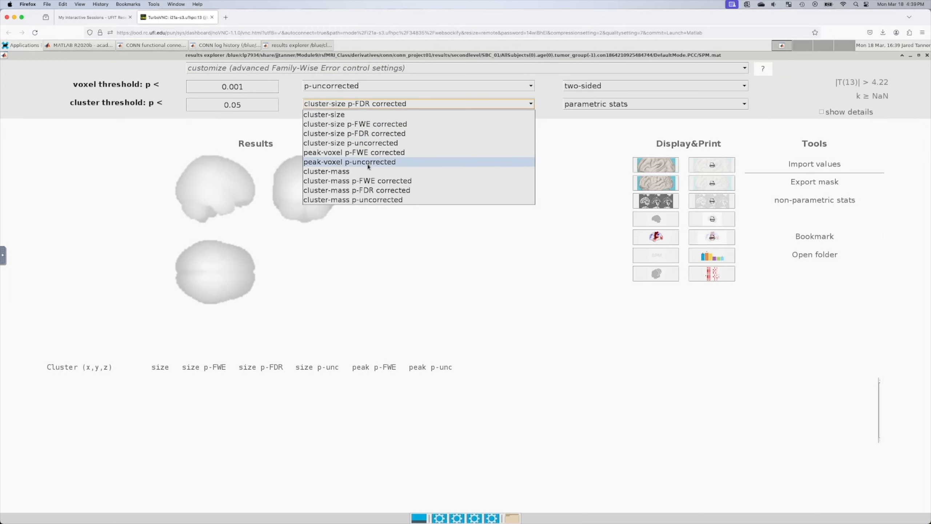
click(384, 143)
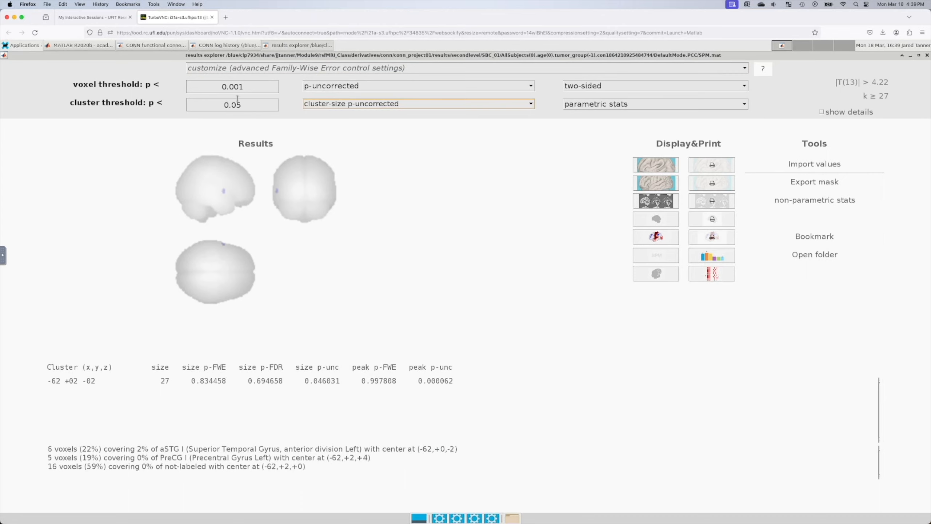
drag(255, 88, 235, 86)
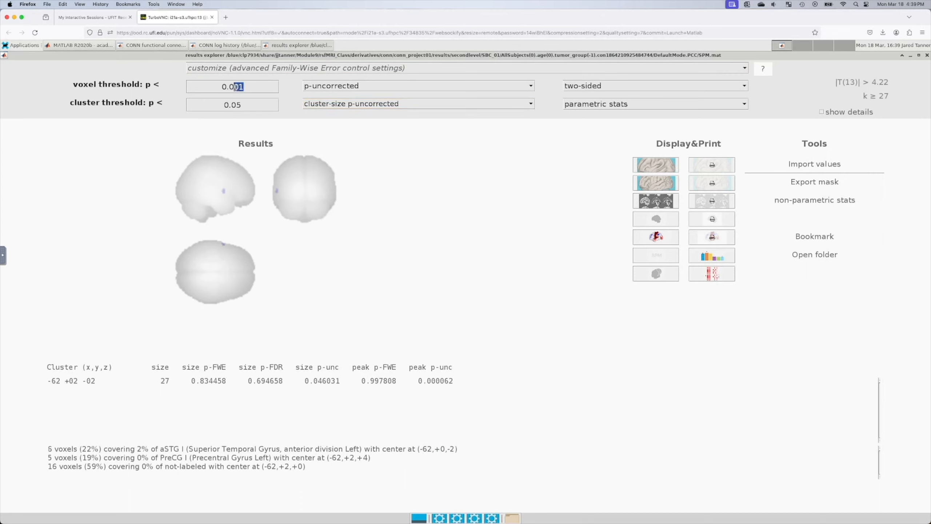
text(1)
key(Return)
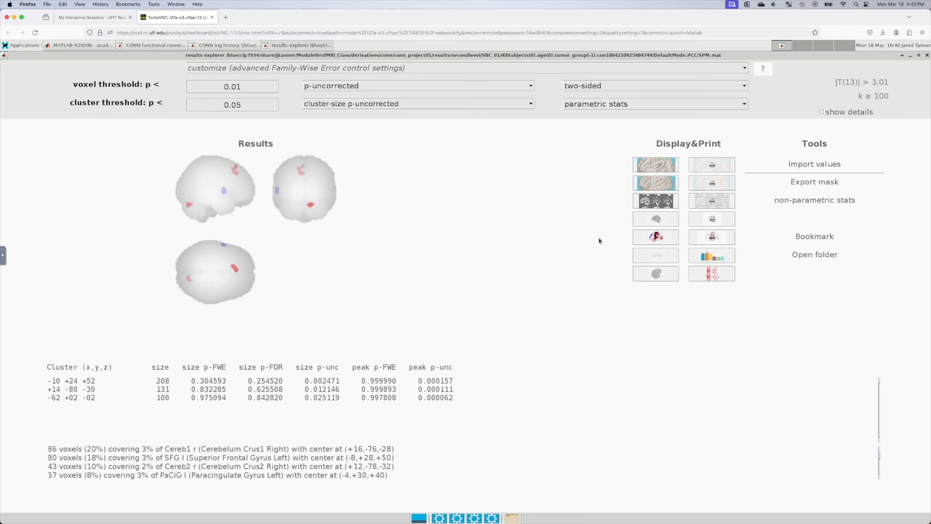
Step: Plot per-cluster tumor_group vs control_group effect sizes, then enlarge and reposition the REX window
click(714, 256)
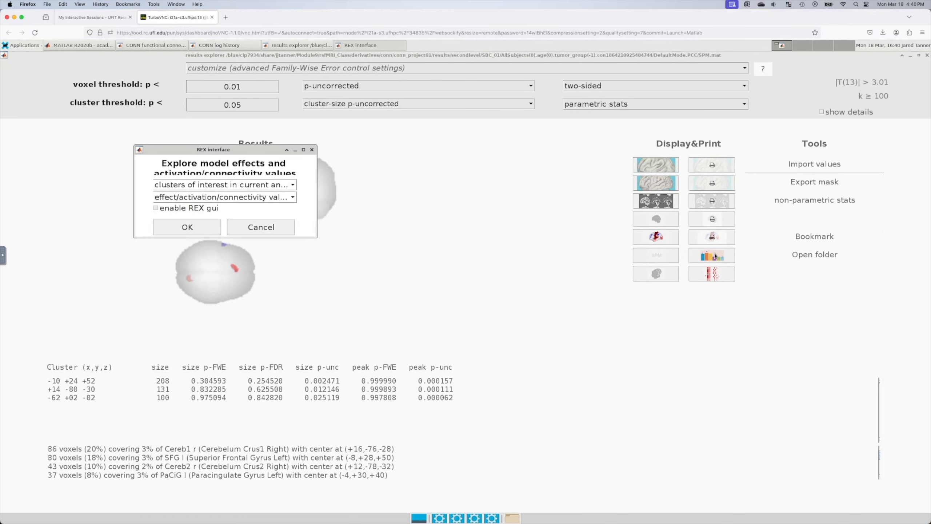
click(195, 223)
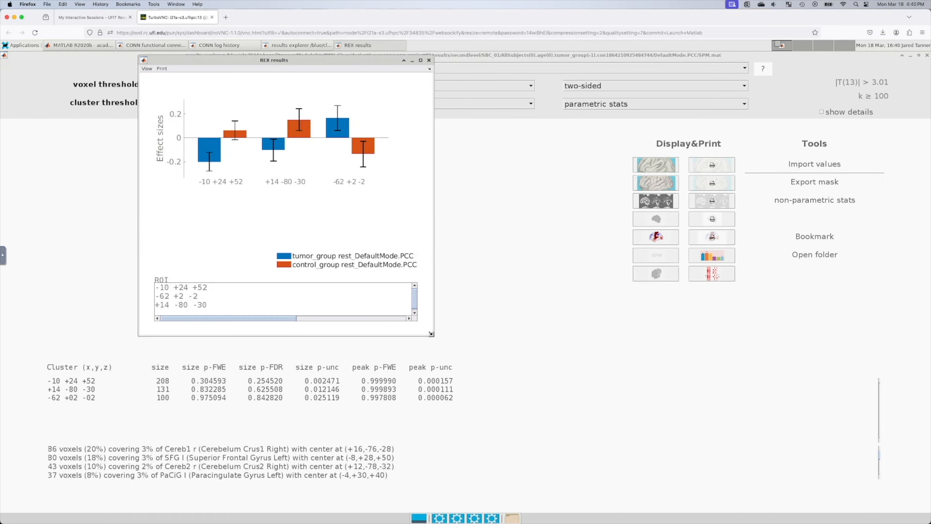
drag(432, 337, 636, 444)
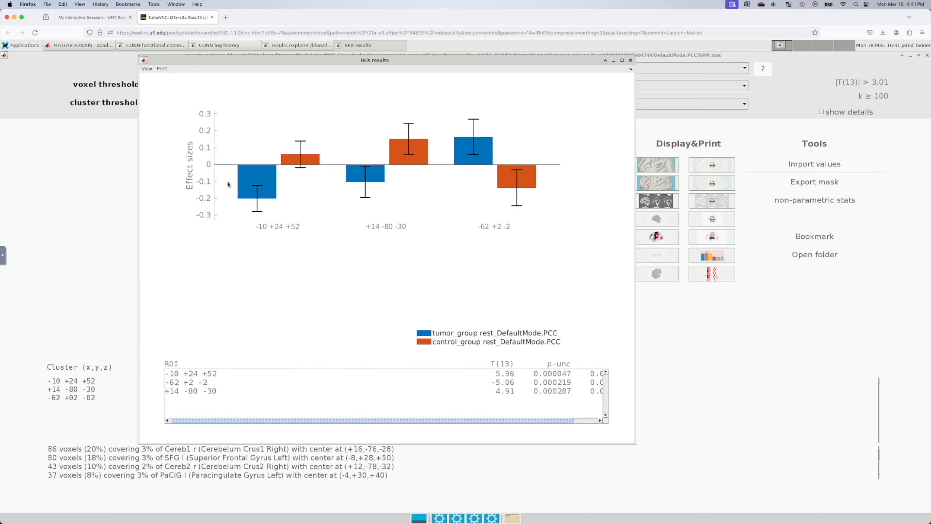
drag(337, 58, 510, 94)
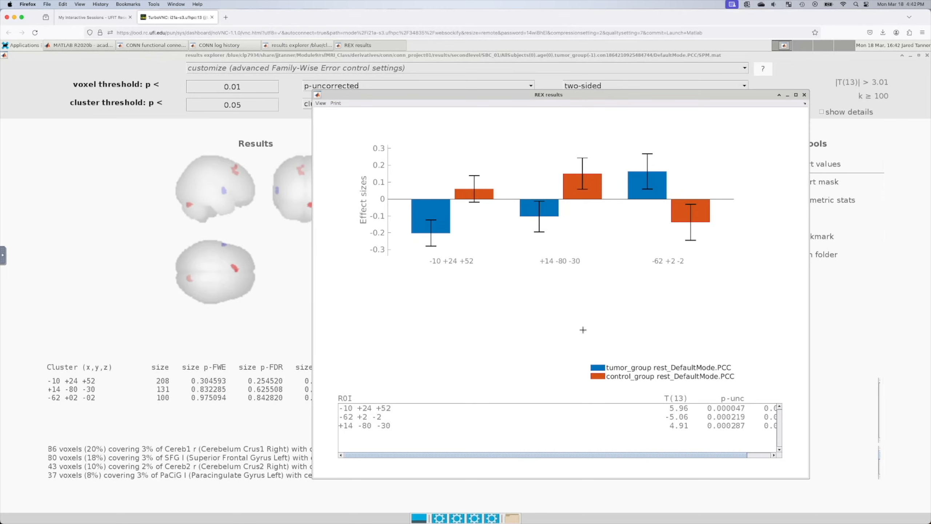
Step: Highlight effect-size bars for clusters -10 +24 +52, +14 -80 -30 and -62 +2 -2
click(372, 410)
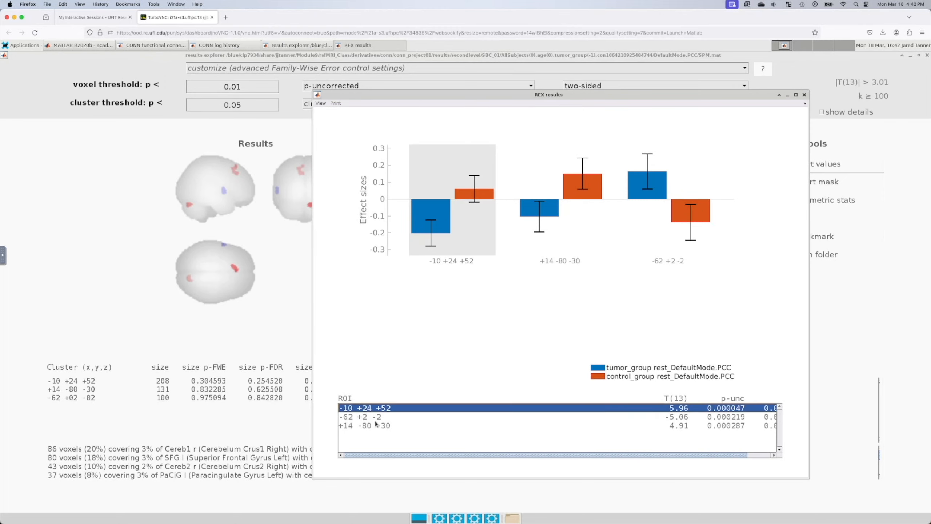
click(375, 425)
click(383, 418)
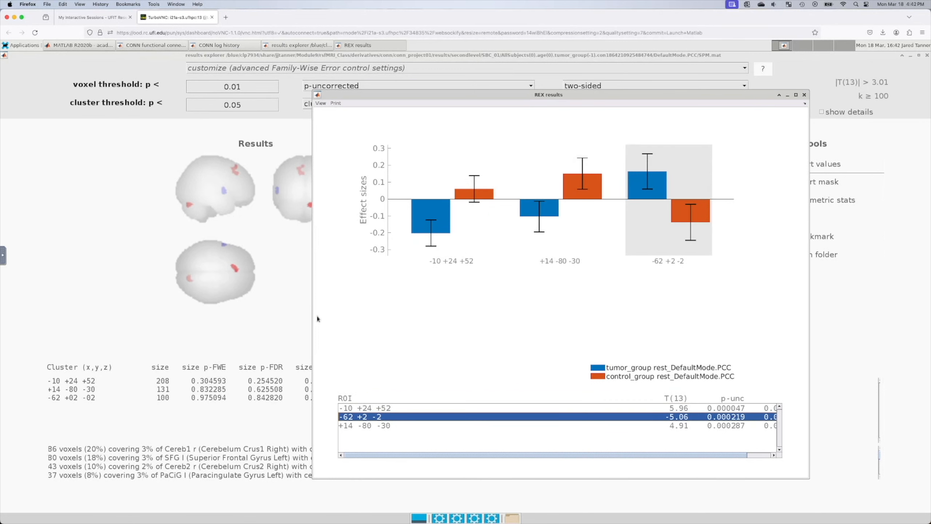
Step: Step through each cluster's brain location and region labels in the results explorer
click(236, 169)
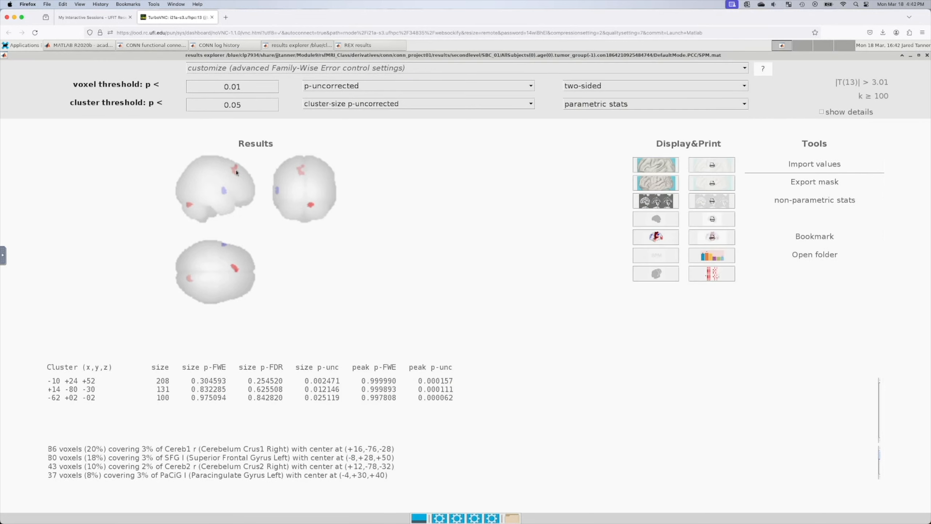
click(75, 381)
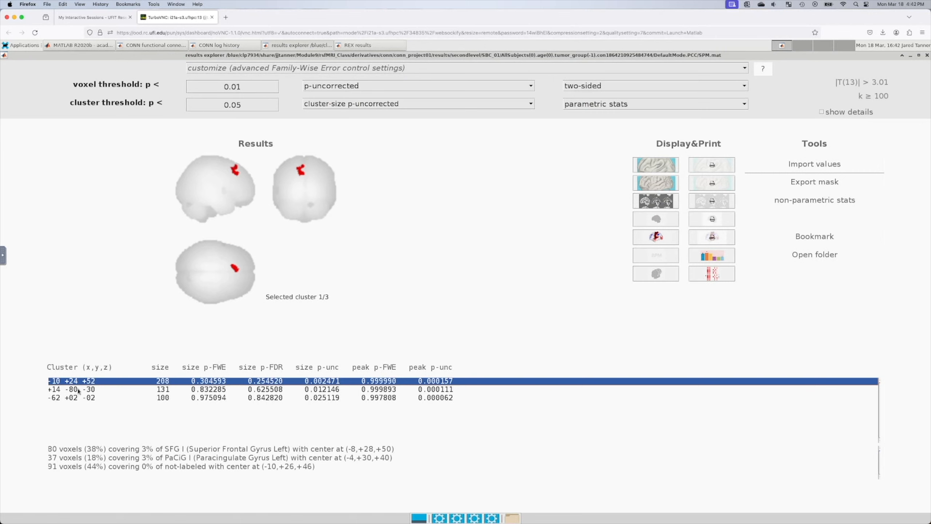
click(77, 390)
click(79, 398)
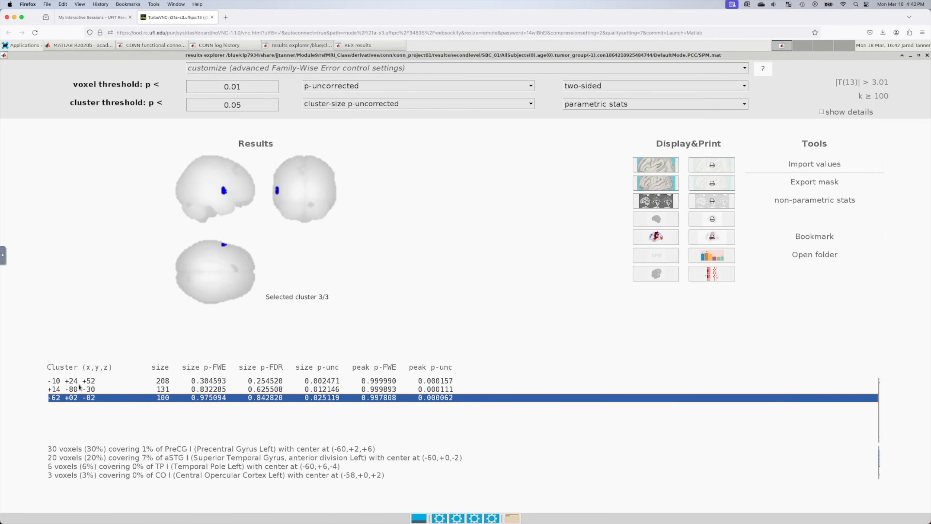
click(79, 383)
click(80, 398)
click(80, 390)
click(81, 381)
click(82, 390)
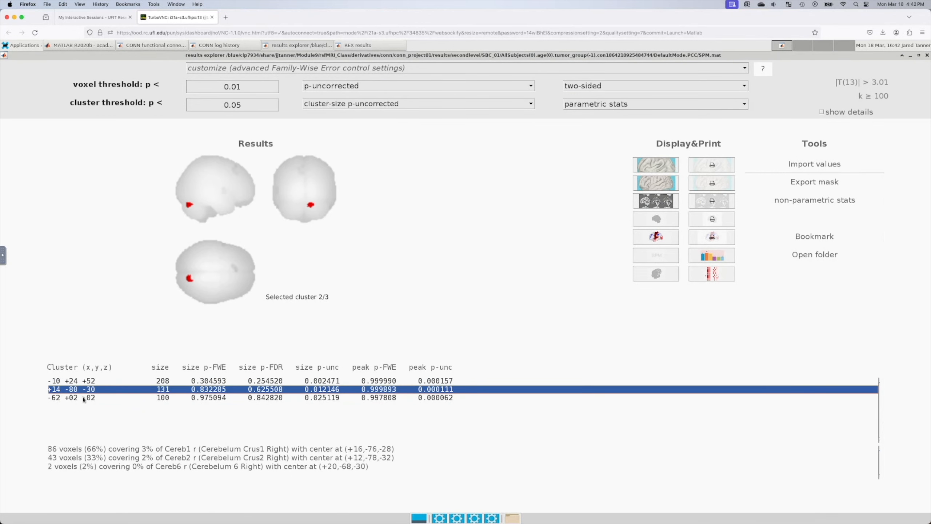
click(84, 398)
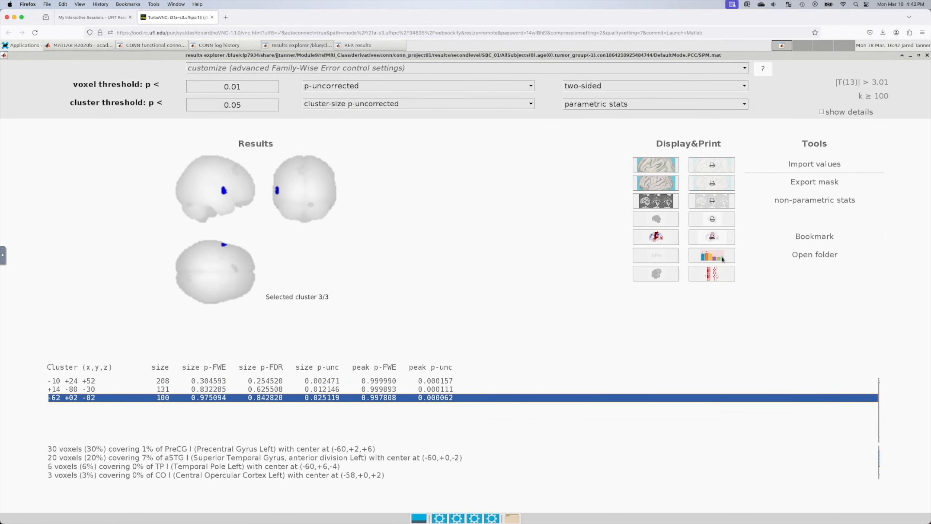
click(365, 45)
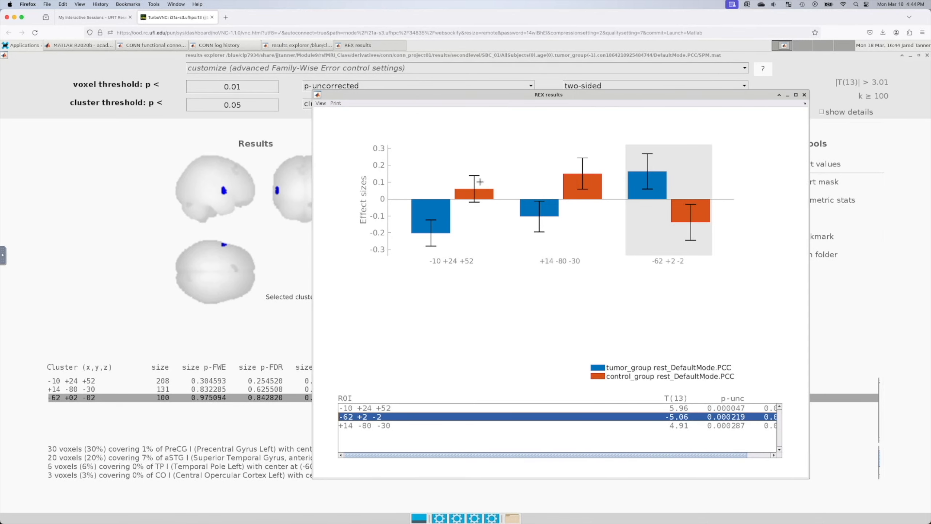
click(131, 387)
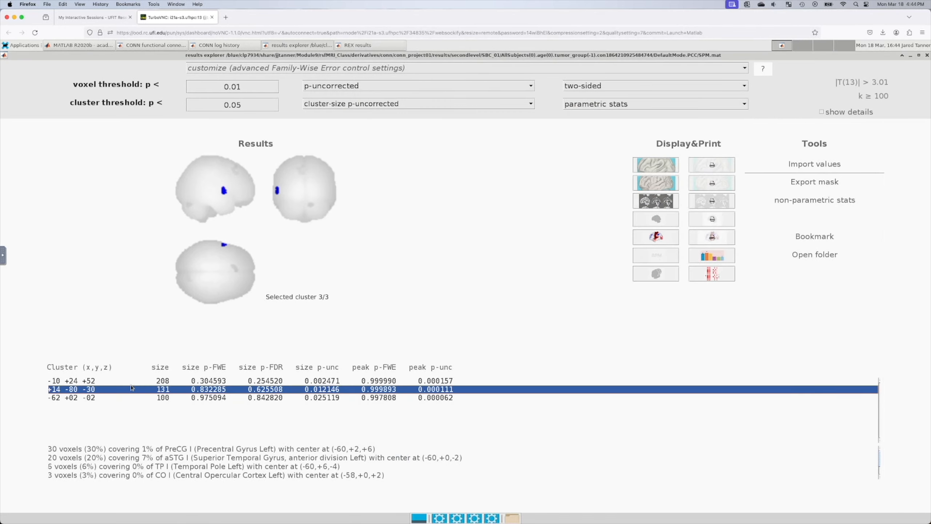
Step: Select the -10 +24 +52 cluster, bring up the REX effect-size chart, then close it
click(132, 382)
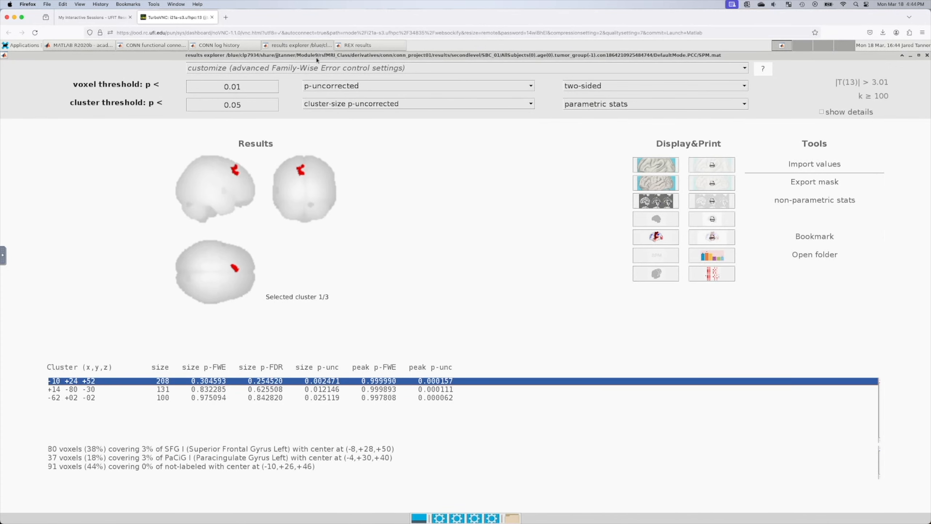
click(367, 45)
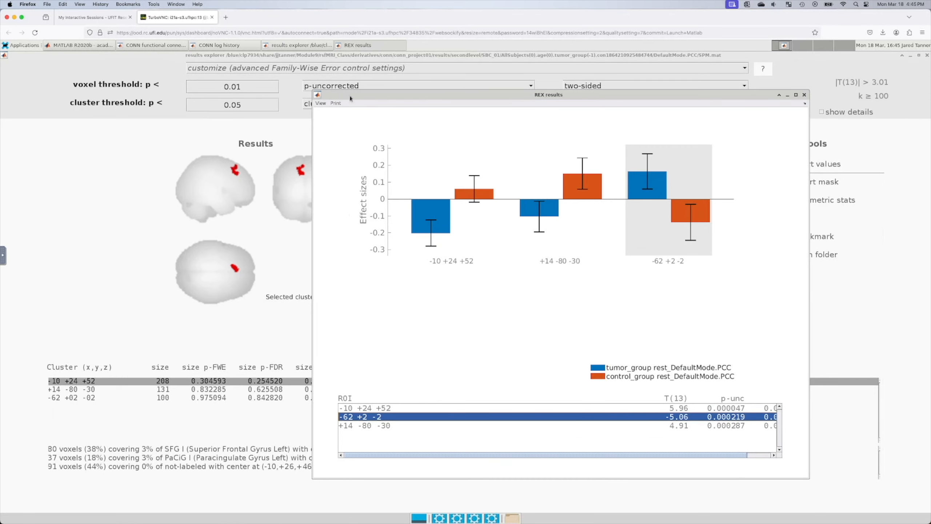
click(804, 95)
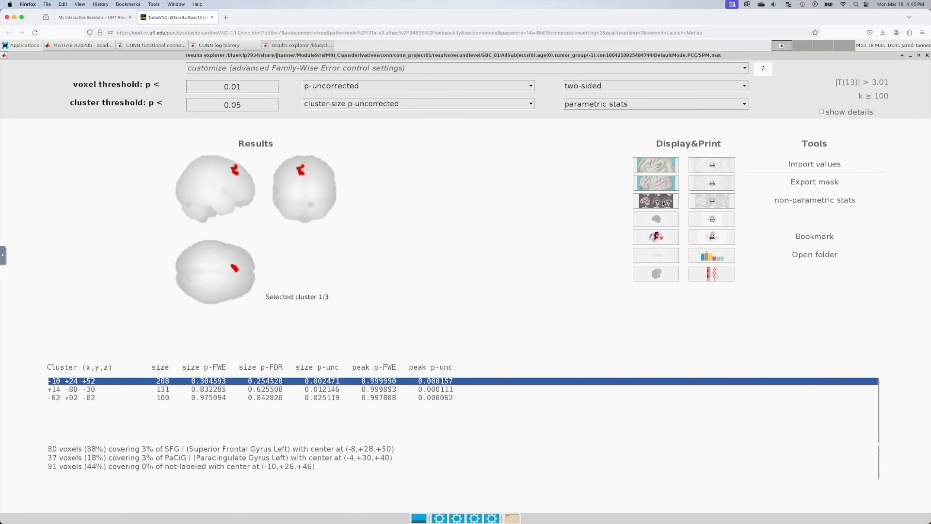
Step: Render the selected cluster on the 3D brain surface, rotating through top, oblique and lateral views
click(662, 163)
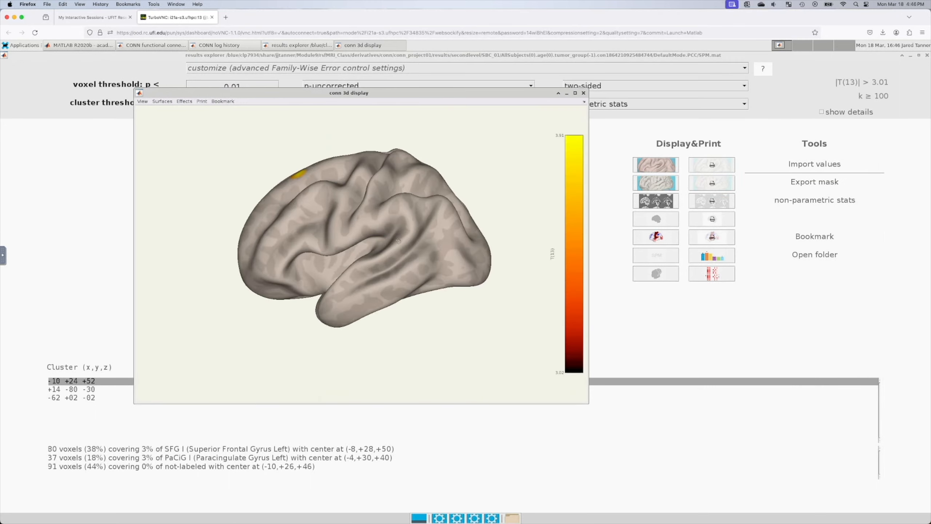
drag(255, 305, 128, 304)
drag(283, 281, 337, 271)
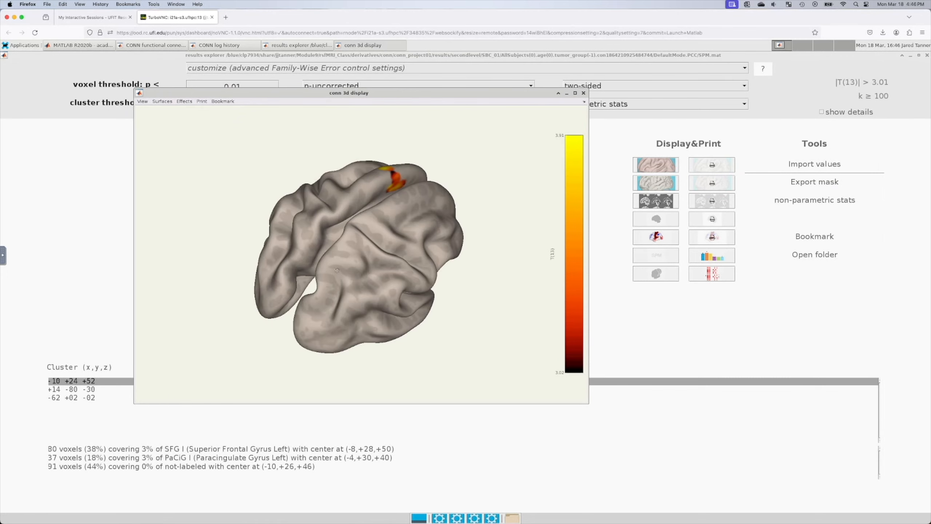
drag(264, 220, 593, 88)
click(583, 93)
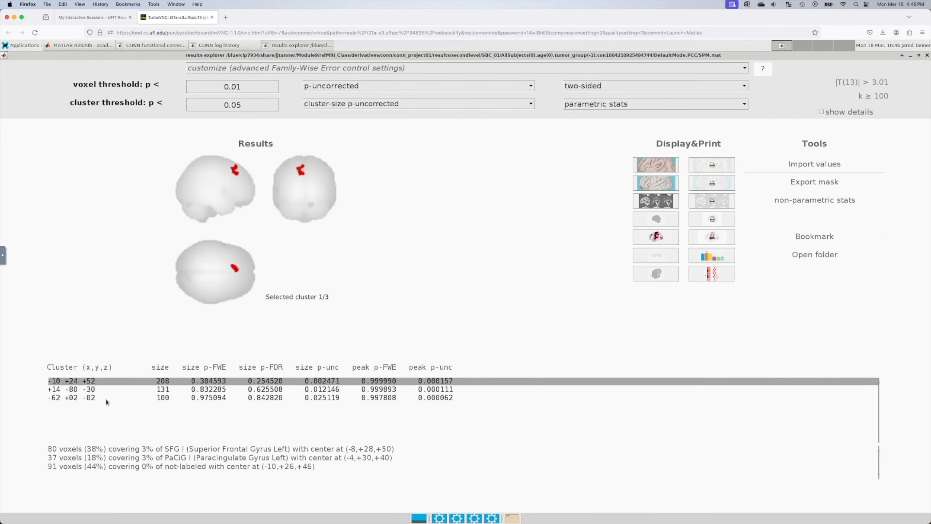
Step: Deselect the cluster and view all clusters on an enlarged 3D surface from top, lateral and oblique angles
click(87, 405)
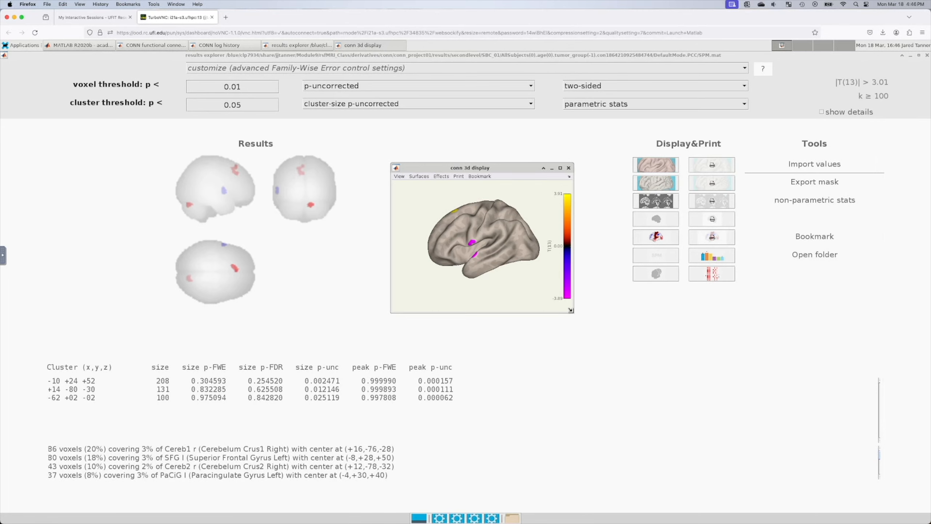
drag(570, 309, 781, 456)
drag(604, 167, 556, 142)
drag(485, 361, 584, 287)
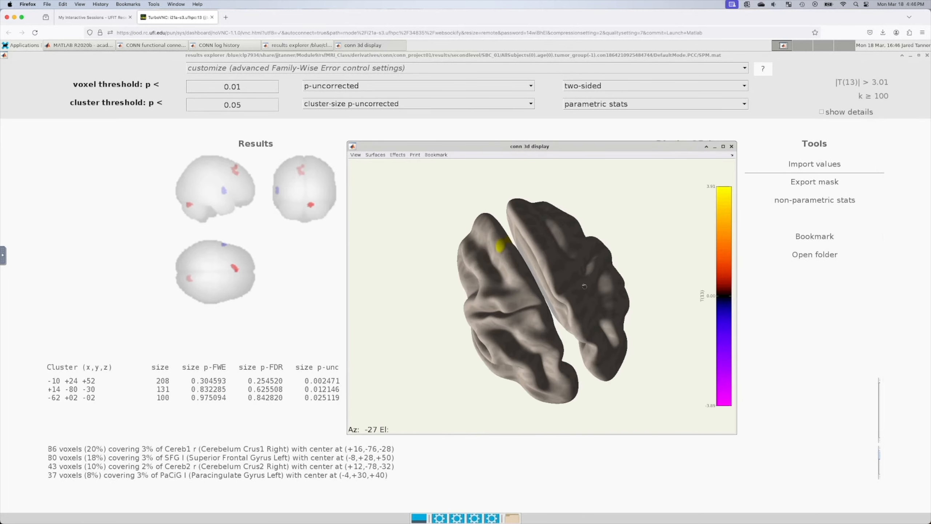
drag(400, 252, 516, 246)
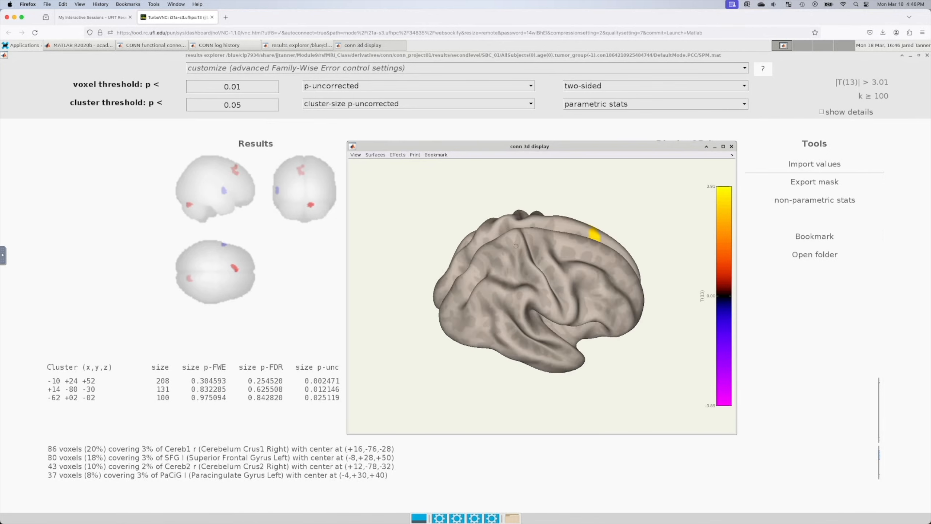
drag(647, 308, 582, 311)
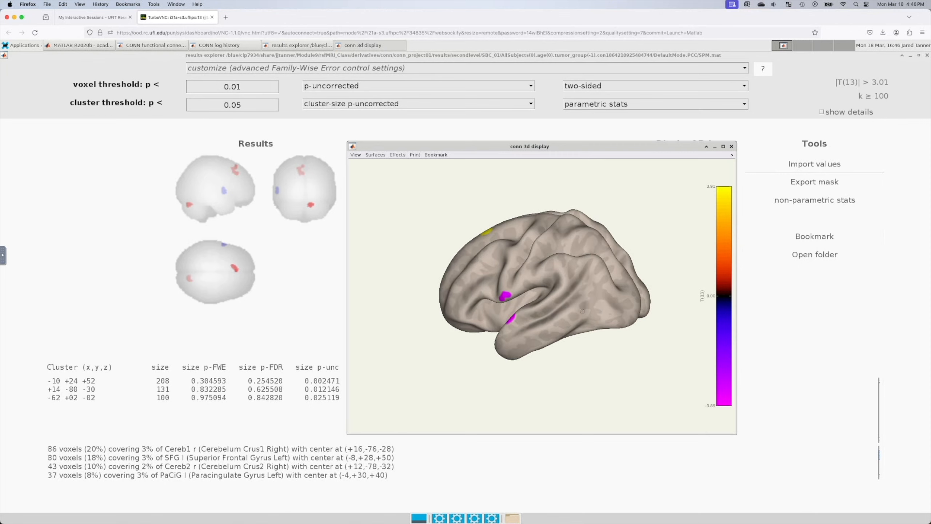
click(731, 146)
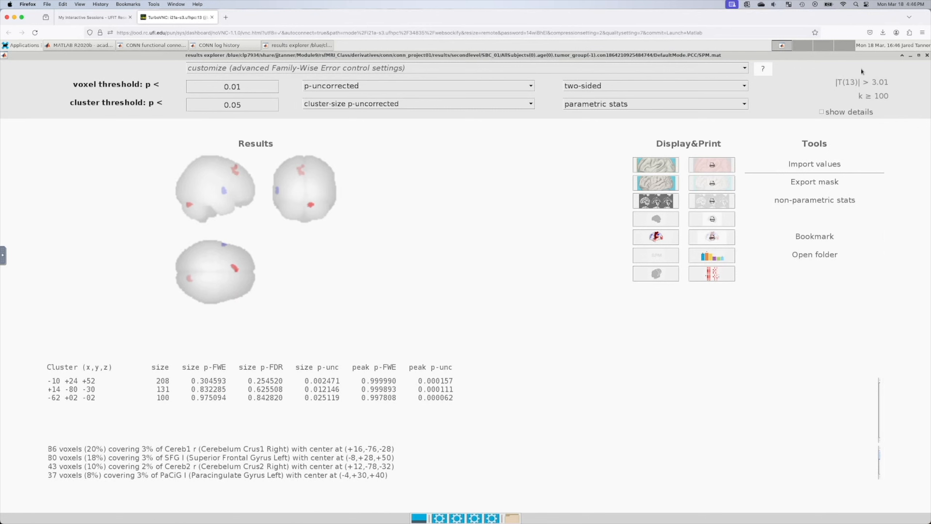
Step: Close the results explorer and select the SBC_01 (ROI-to-ROI) analysis for group results
click(927, 55)
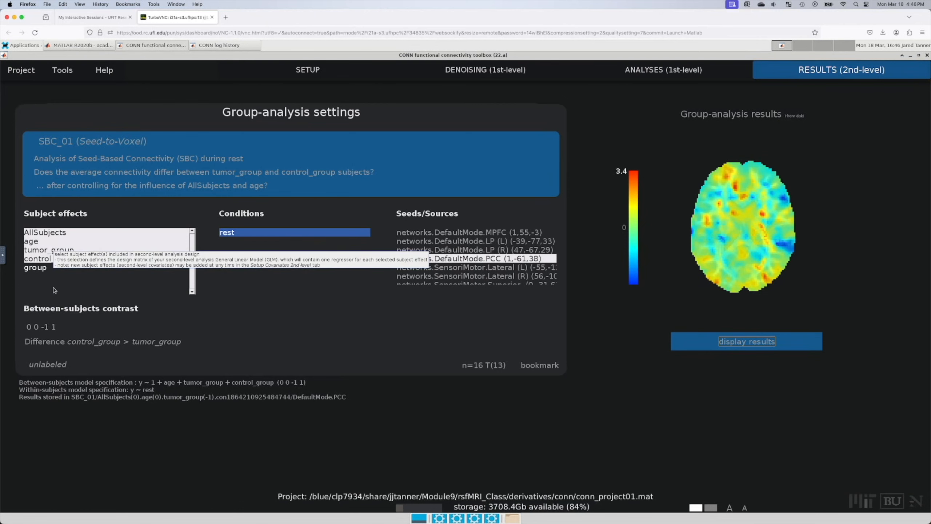
scroll(453, 274, down, 20)
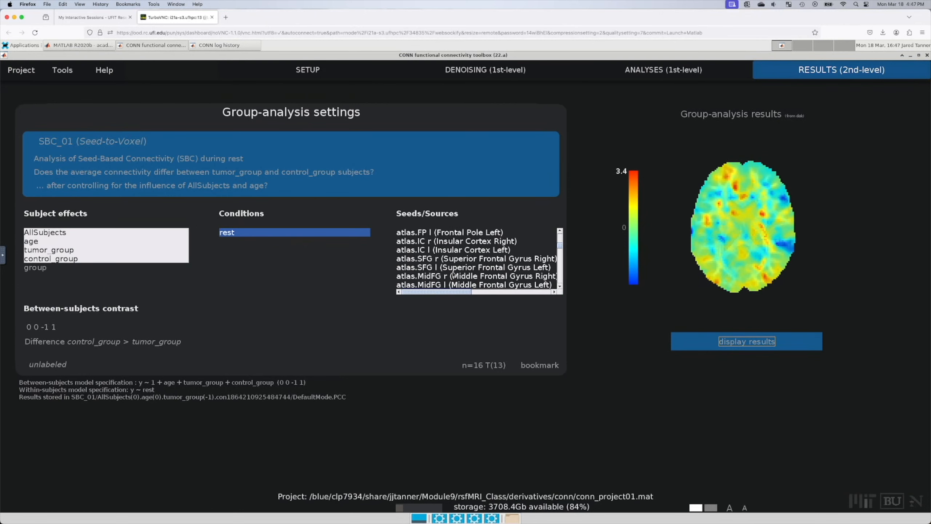
click(115, 141)
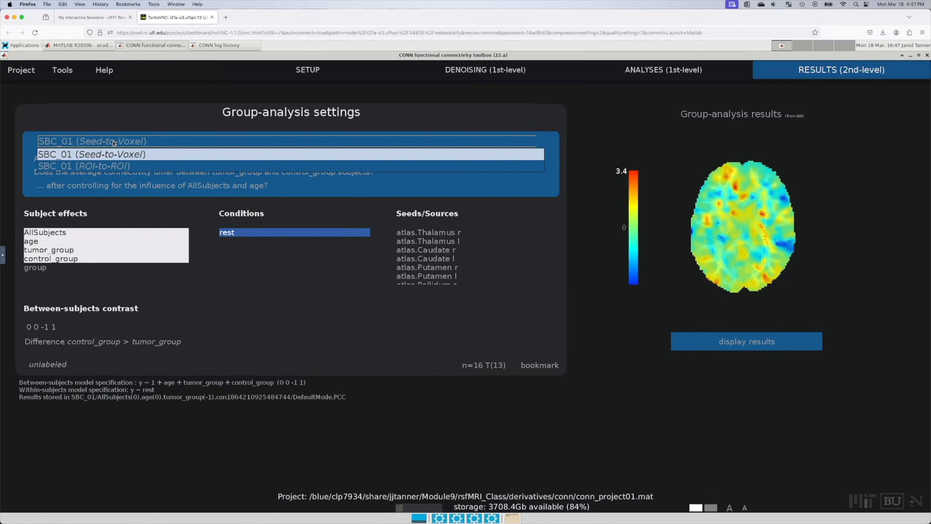
click(98, 165)
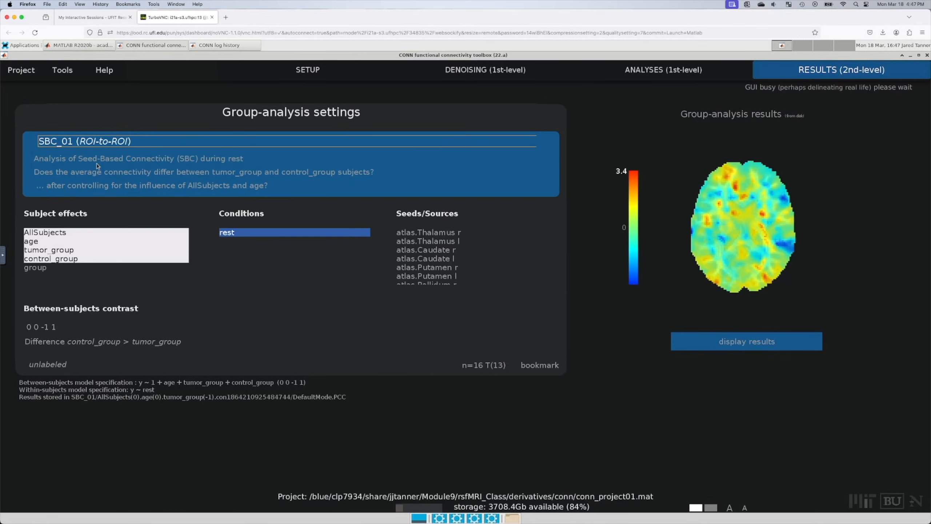